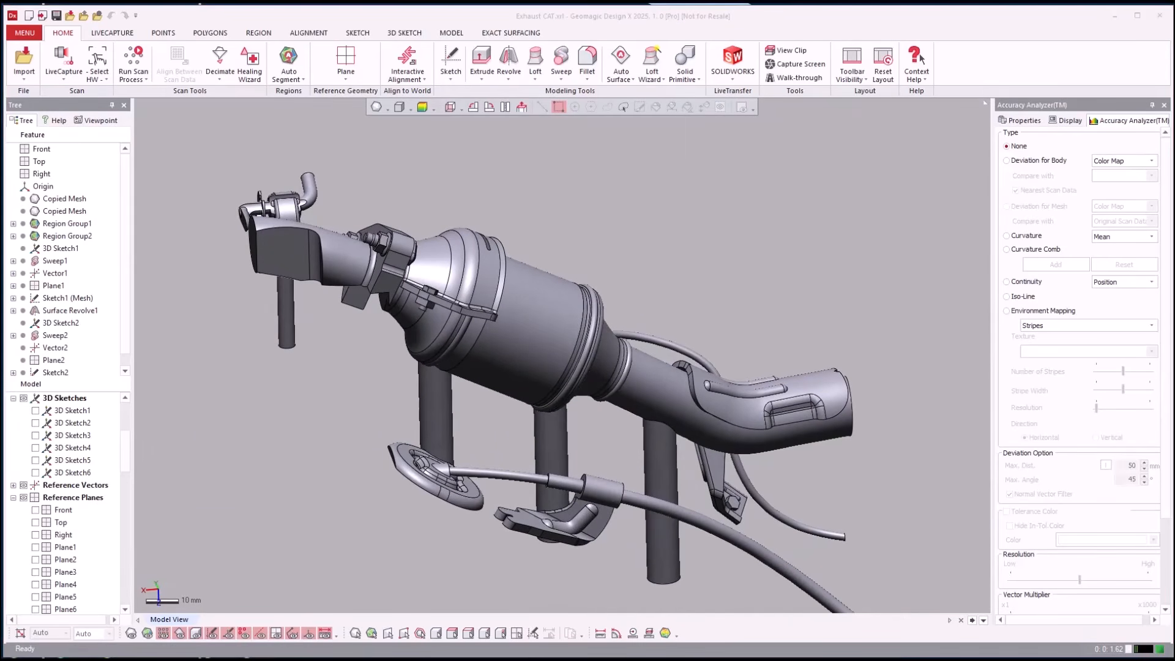
Step: Roll the feature history back to before 3D Sketch1 and view the raw exhaust scan meshes
left_click(915, 563)
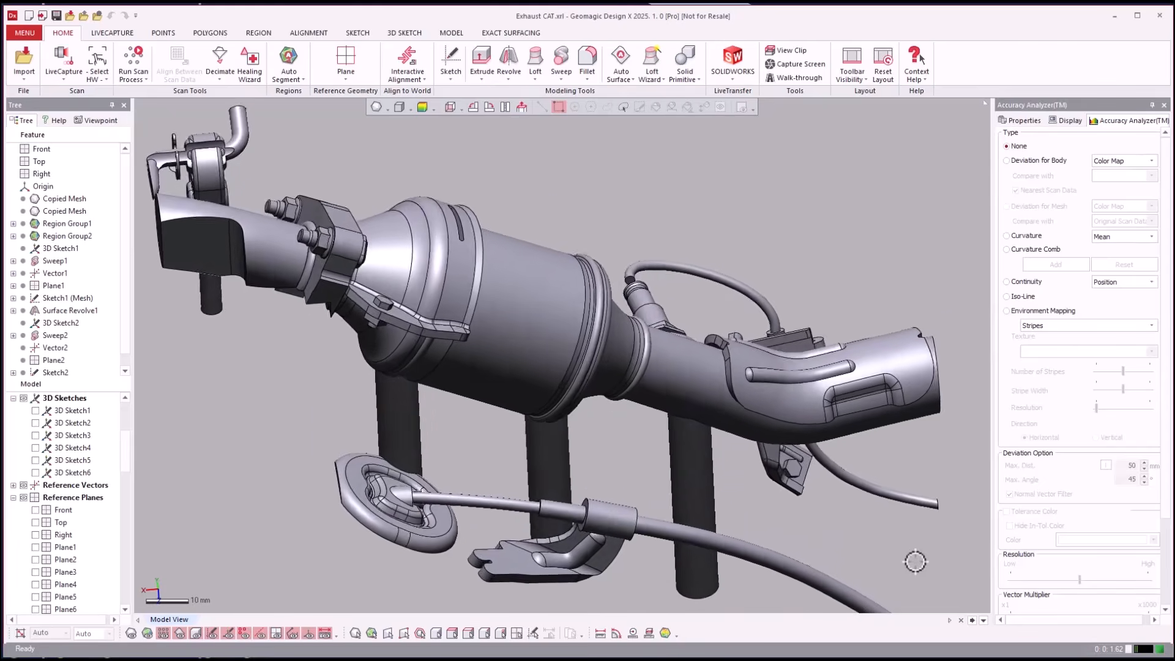
right_click_drag(804, 541, 324, 368)
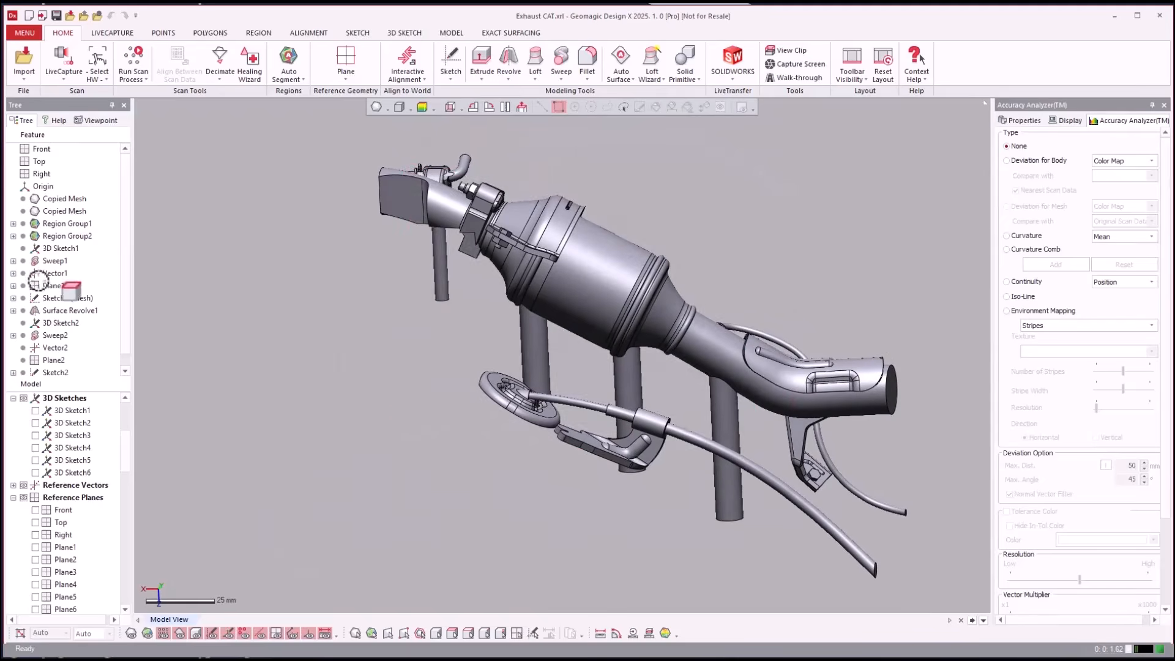
left_click(44, 283)
left_click(55, 247)
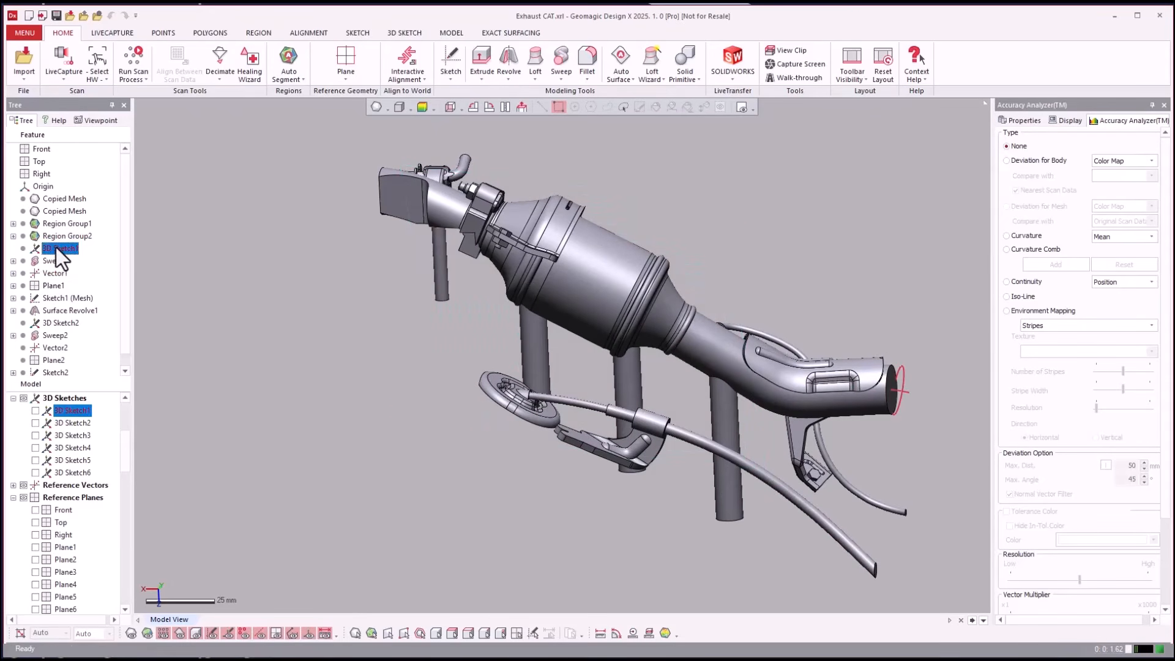
right_click(56, 247)
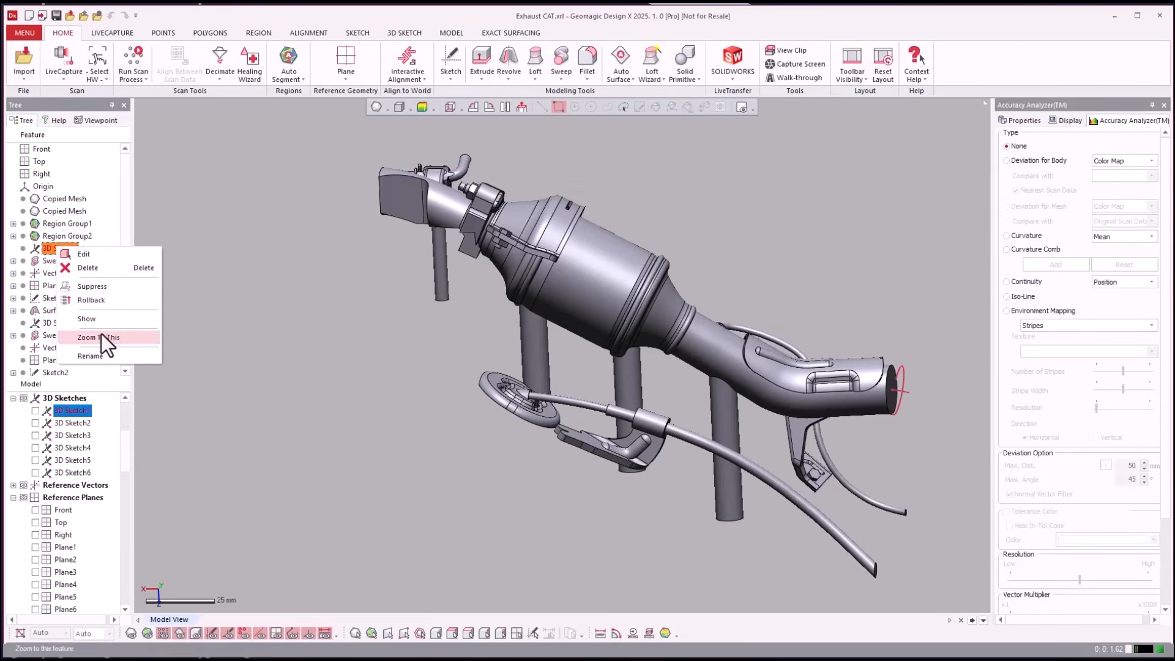
left_click(104, 298)
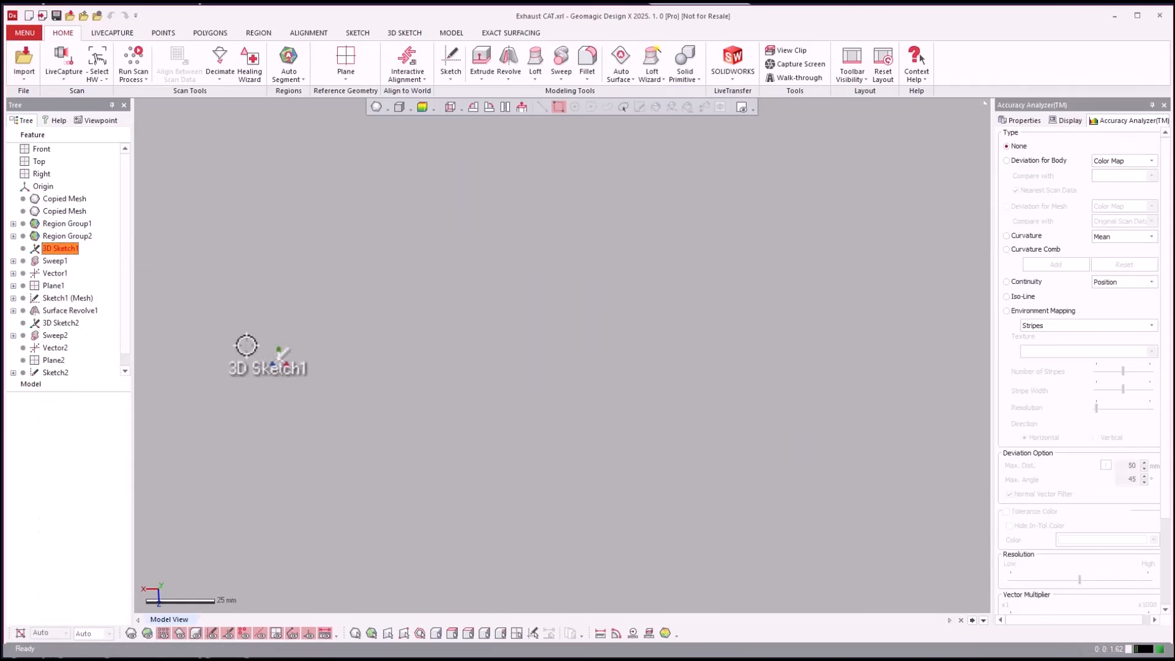
mouse_move(50, 260)
left_mouse_down()
mouse_move(275, 389)
mouse_move(101, 442)
mouse_move(283, 442)
mouse_move(351, 461)
left_mouse_up()
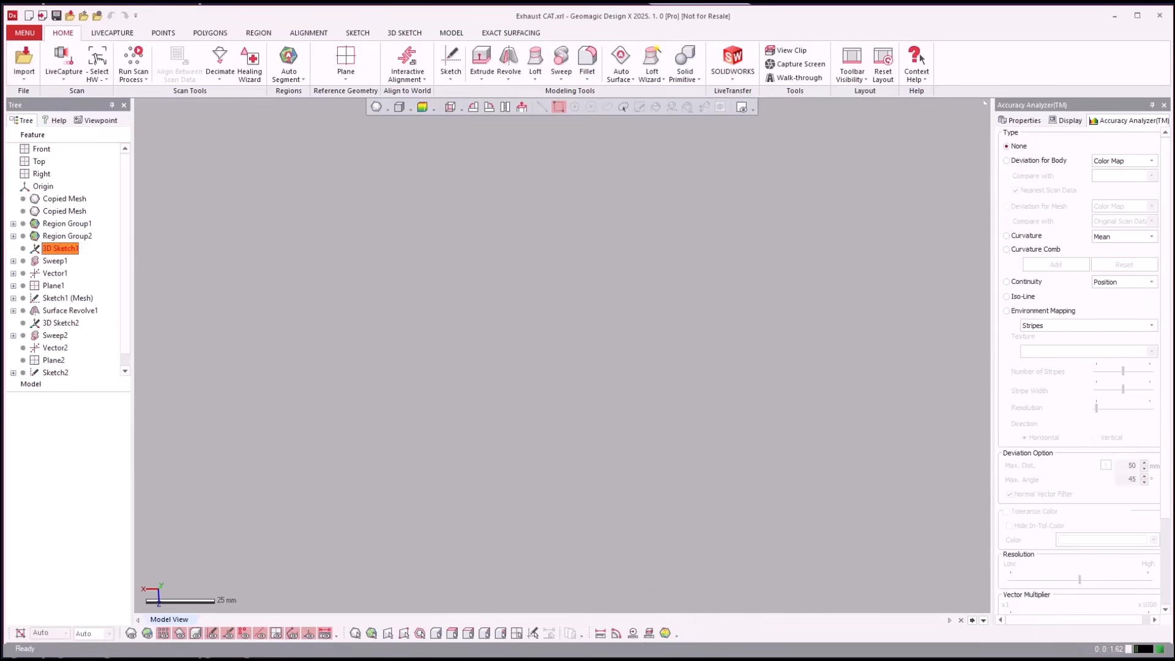
scroll(864, 443, "up", 4)
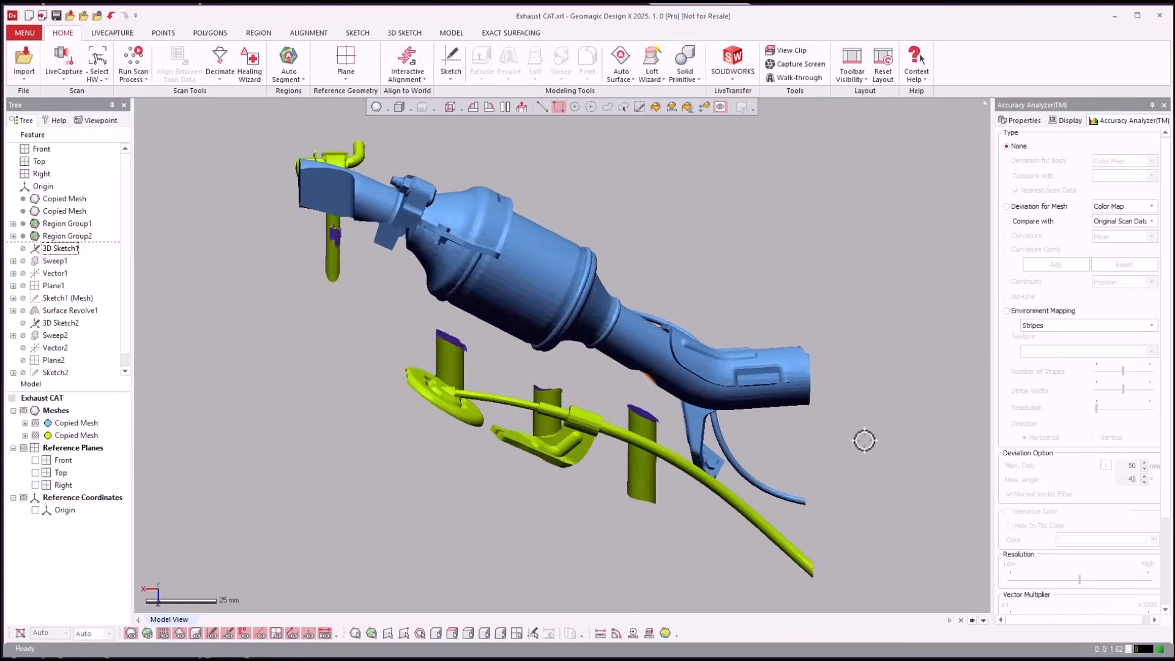
right_click_drag(864, 440, 167, 310)
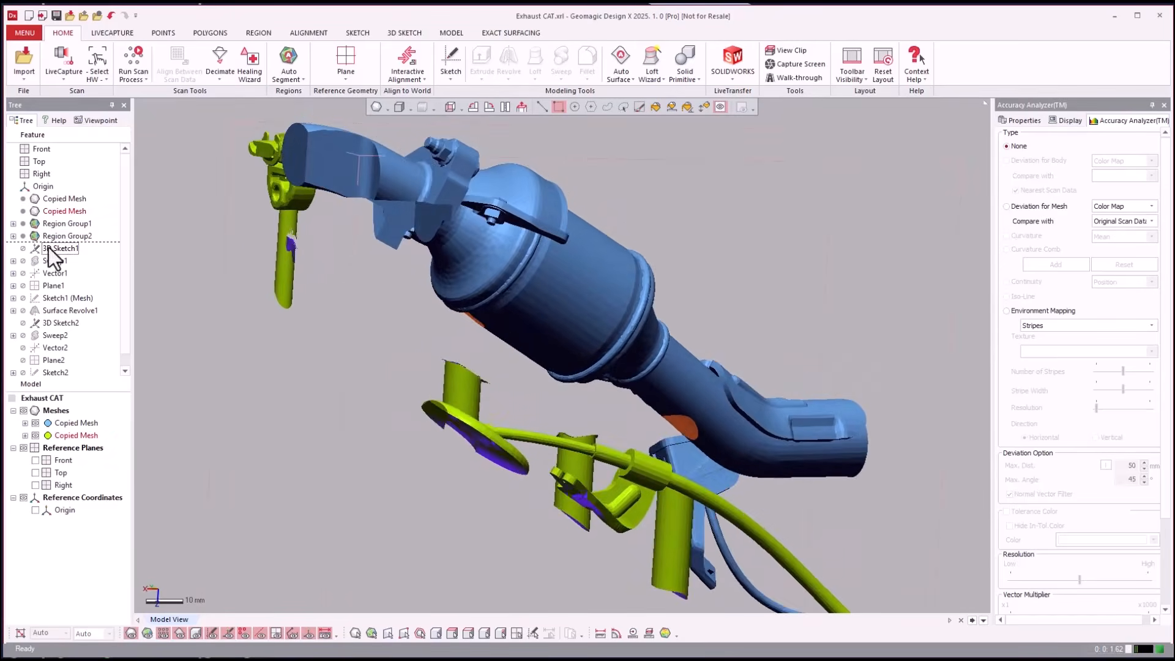
Step: Advance the feature history through Sweep1 and compare the swept pipe surface with the scan mesh from several angles
right_click(53, 262)
left_click(78, 271)
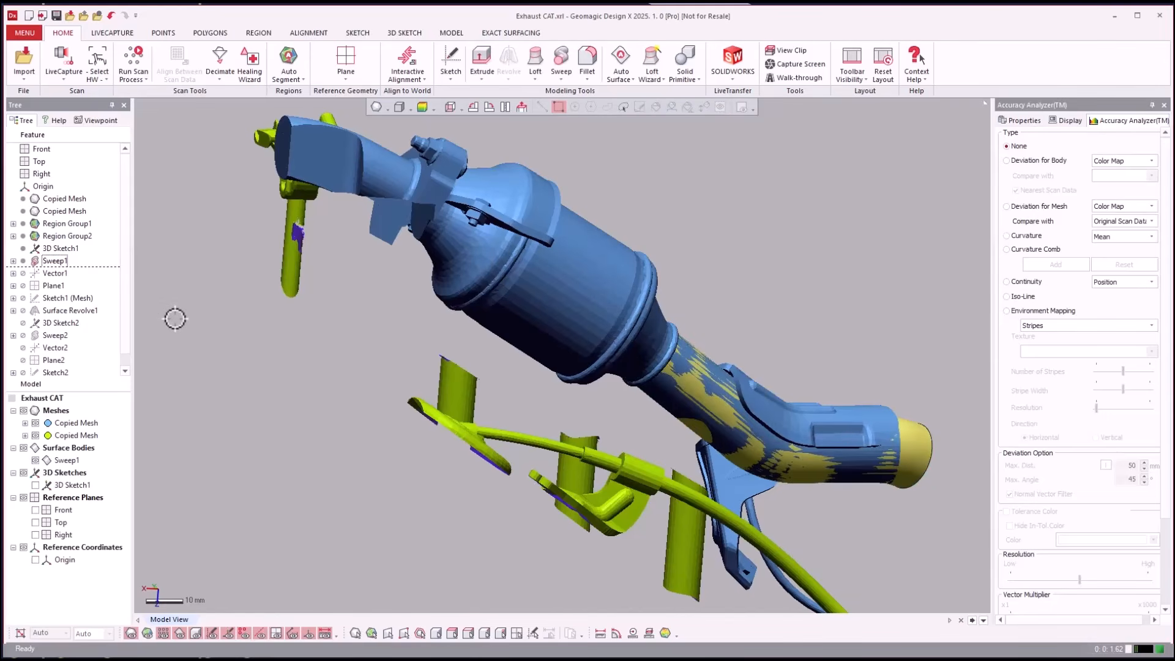
scroll(174, 319, "up", 4)
scroll(174, 319, "up", 2)
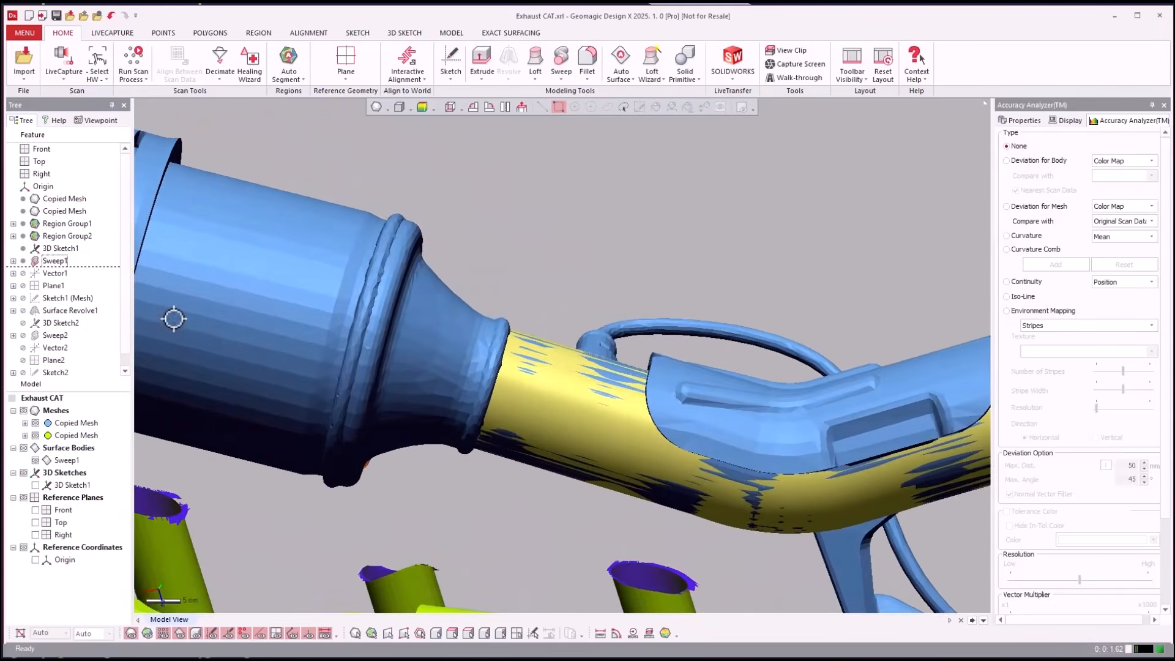
key("ctrl+1")
key("ctrl+1")
scroll(174, 319, "down", 4)
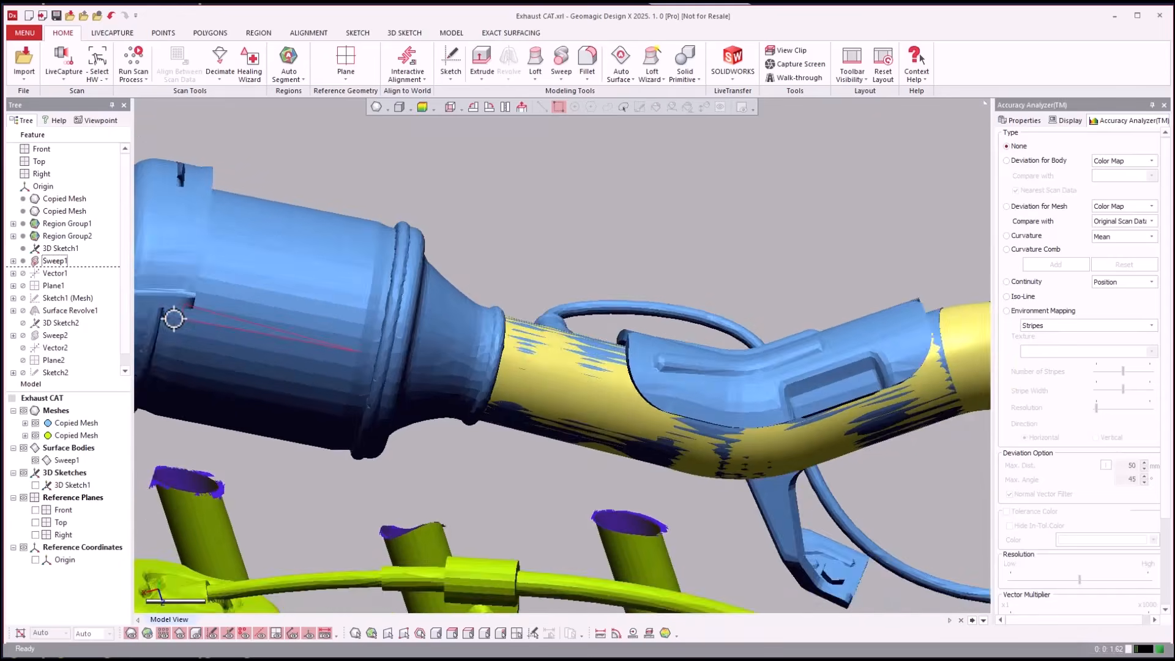
scroll(172, 319, "up", 5)
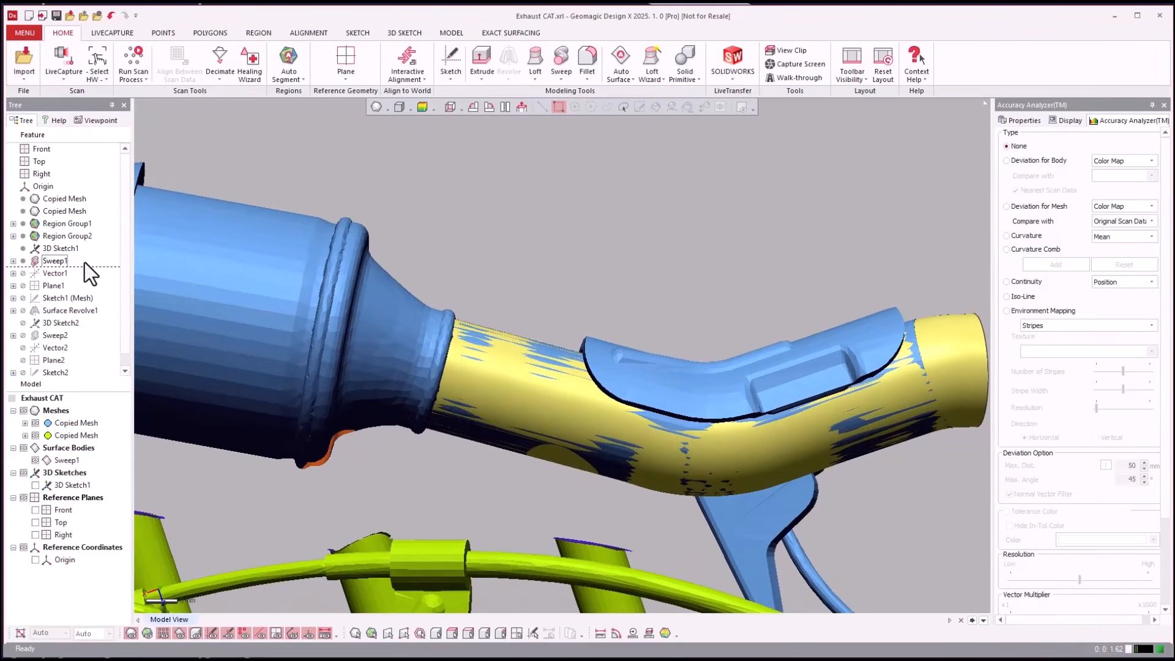
right_click_drag(474, 231, 135, 209)
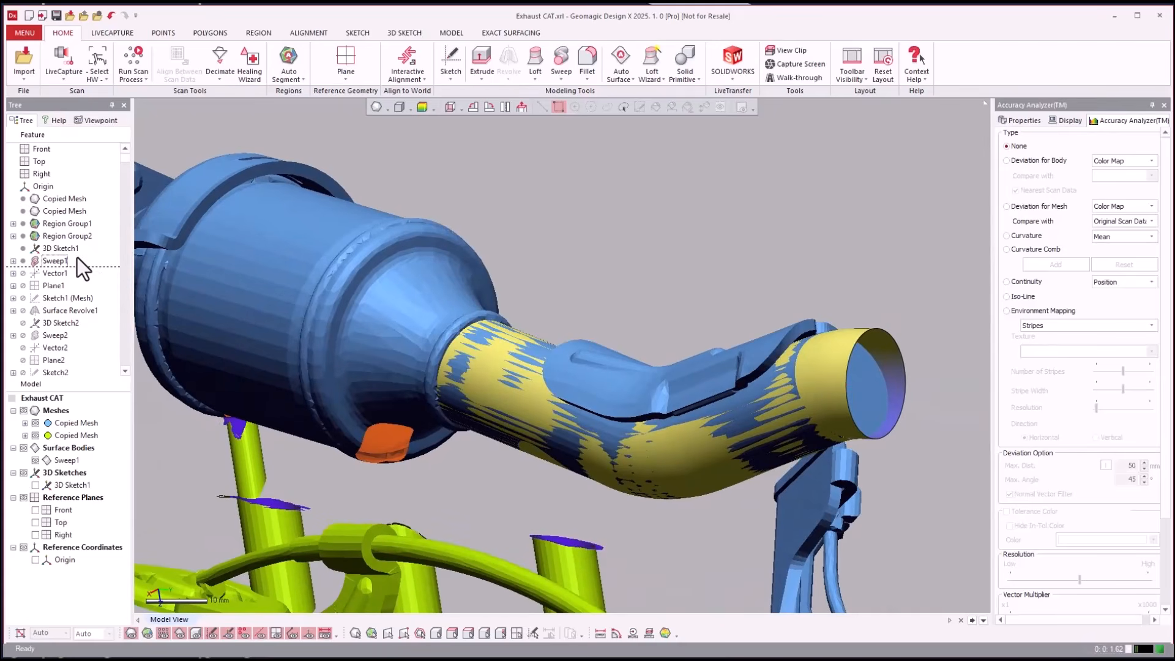
Step: Expand Sweep1 in the feature history and highlight its 3D Sketch1 to examine the sweep's profile and path
left_click(52, 260)
left_click(13, 261)
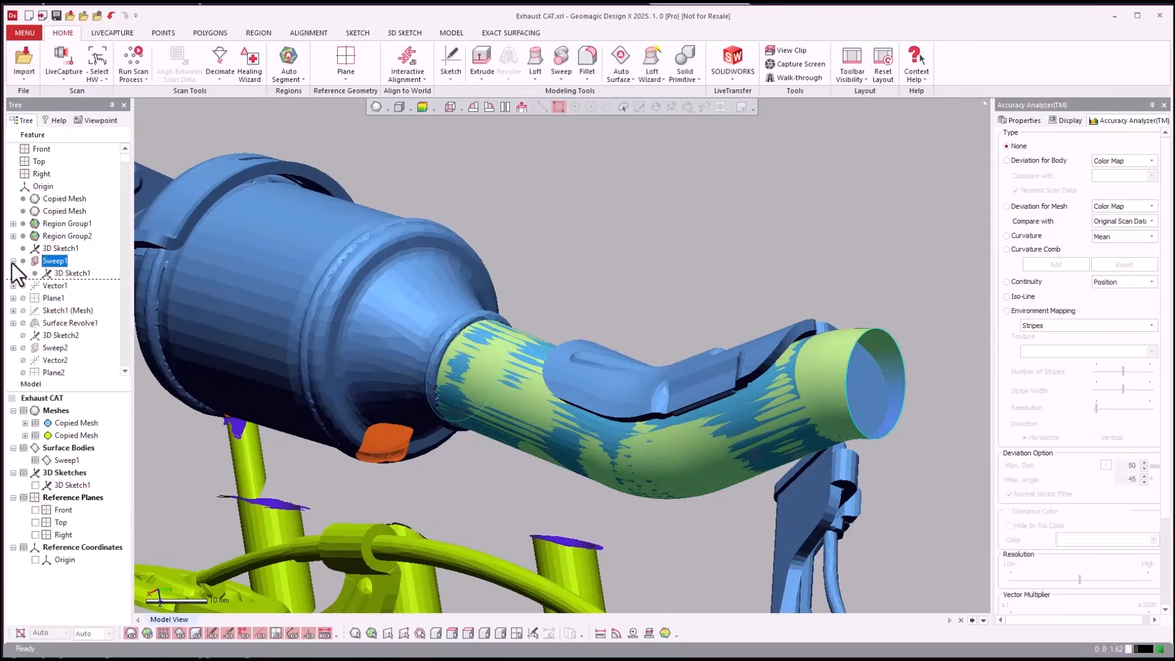
left_click(86, 273)
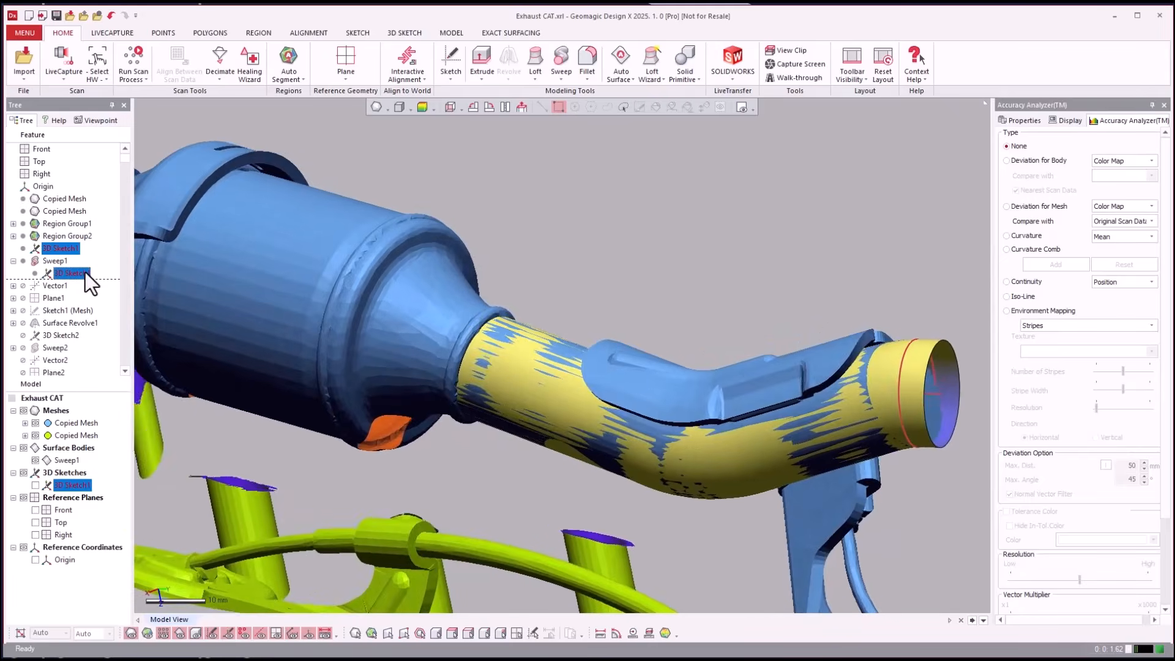
mouse_move(83, 273)
left_mouse_down()
mouse_move(164, 126)
mouse_move(310, 172)
mouse_move(269, 174)
left_mouse_up()
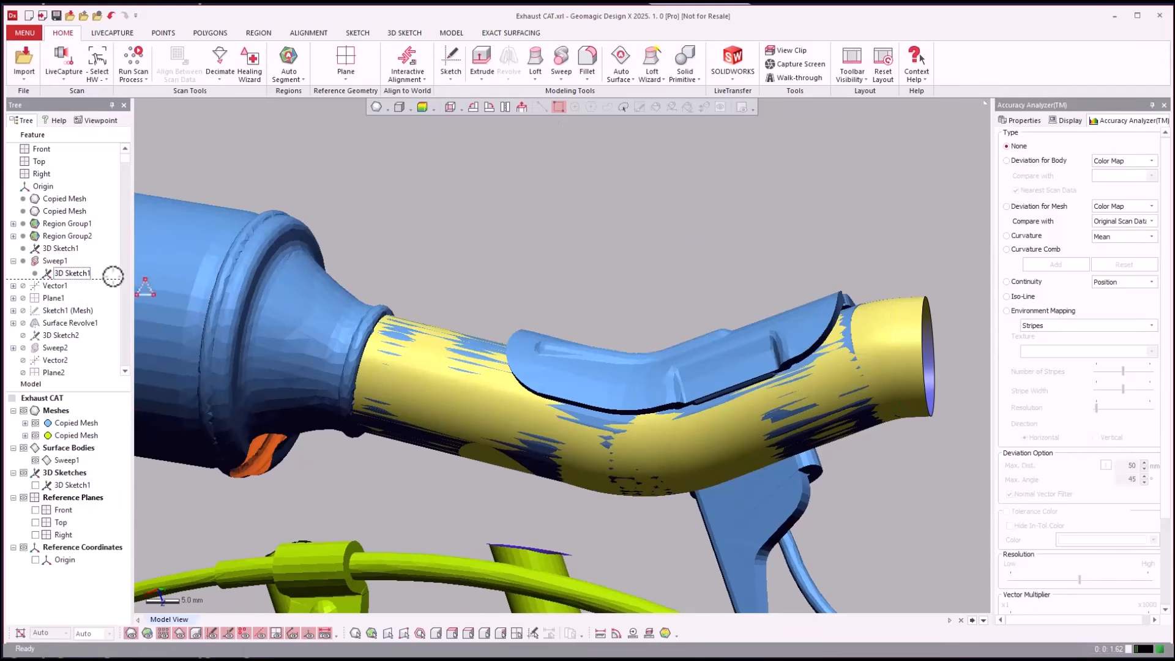
Step: Start the Pipe Wizard with the bent outlet pipe's region as target, using automatic radius and solid output, and continue to path adjustment
left_click(695, 84)
left_click(660, 80)
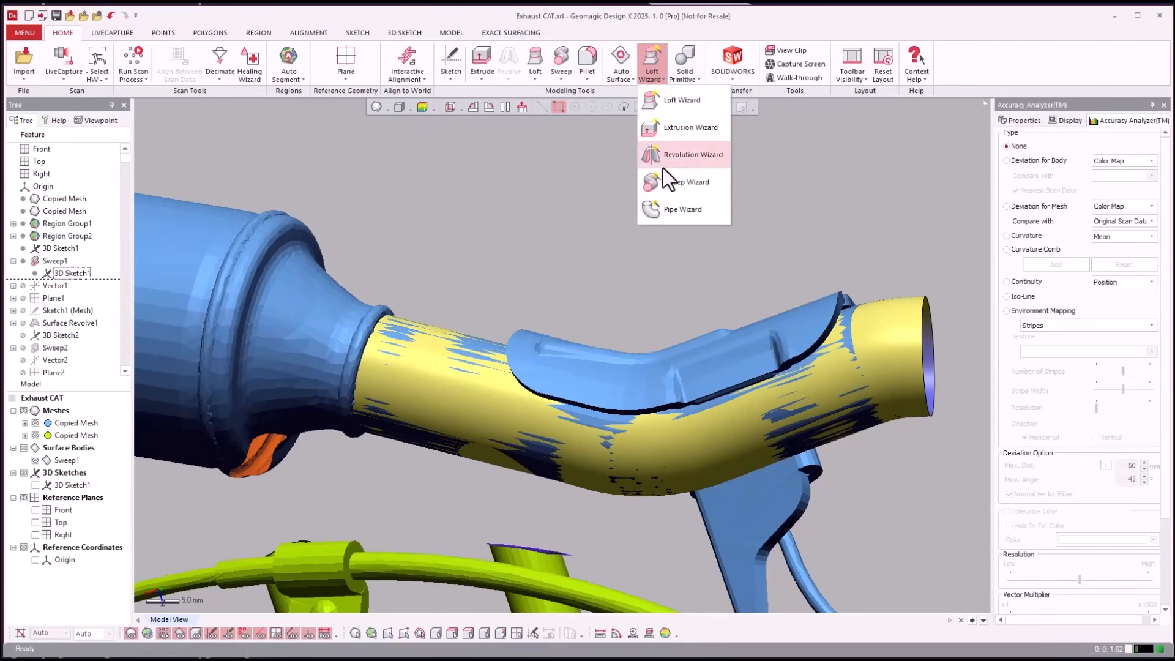
left_click(671, 210)
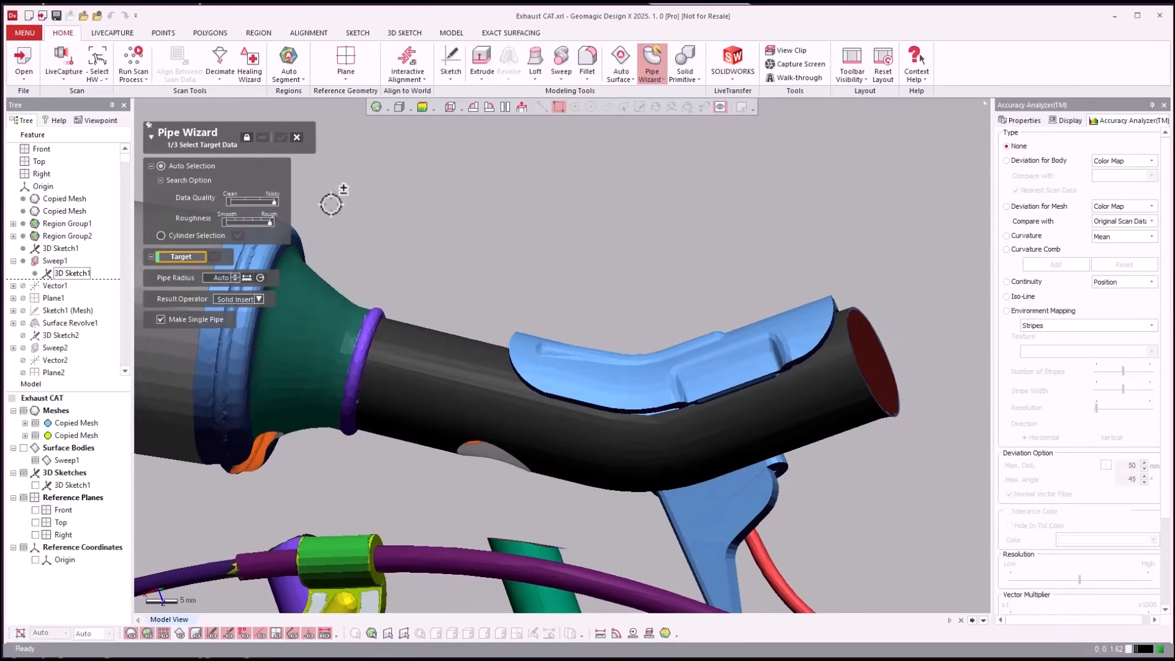
left_click(454, 336)
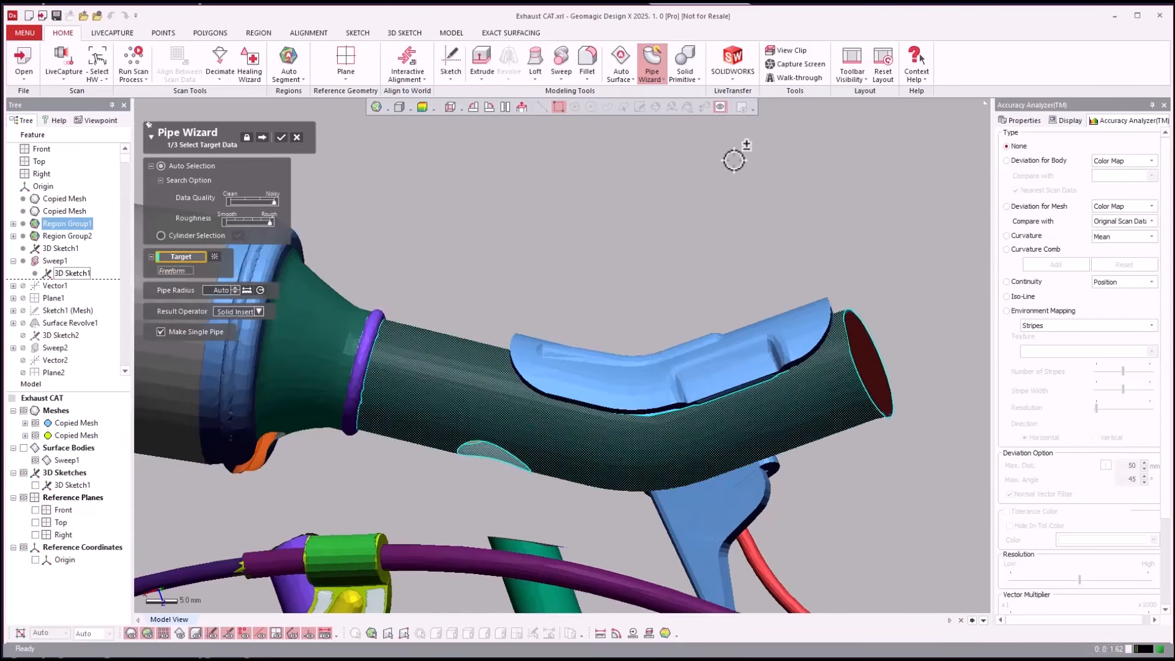
right_click_drag(734, 160, 643, 182)
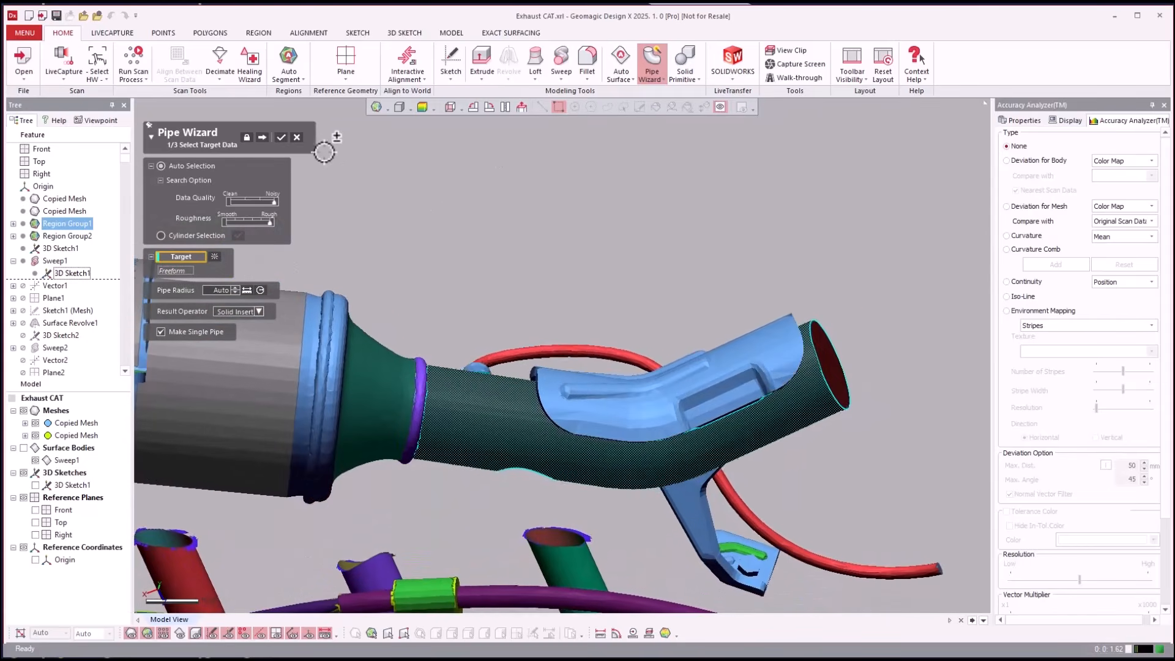
left_click(262, 138)
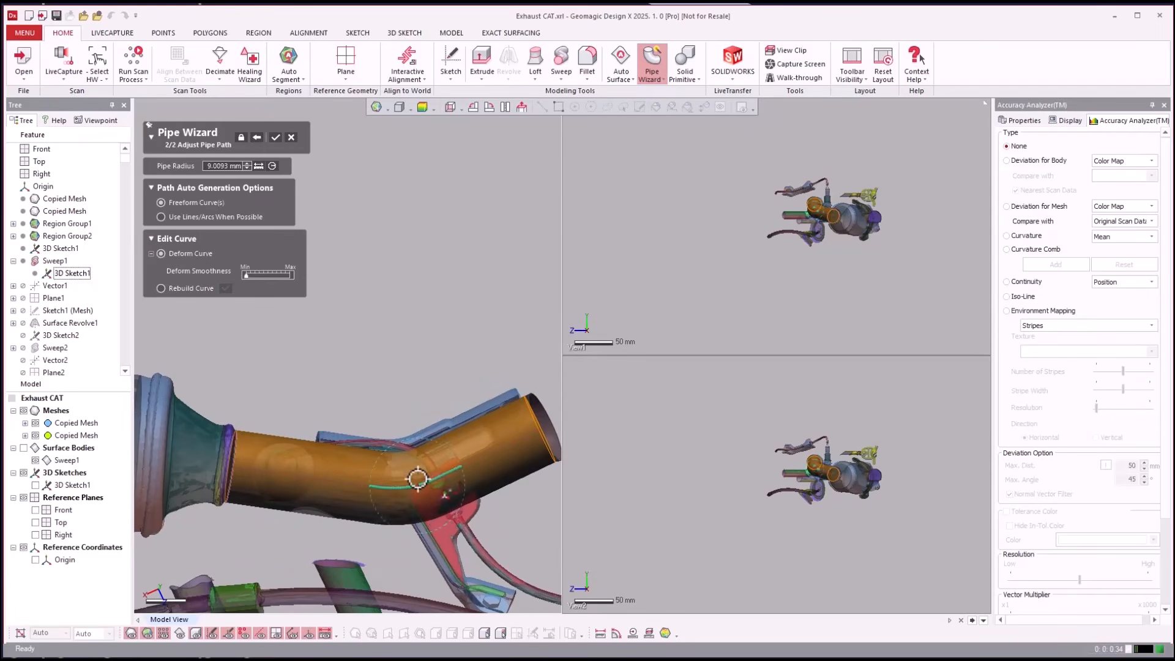
Step: Generate the pipe path with lines and arcs where possible, set the pipe radius to 9 mm, and create the pipe
right_click_drag(452, 474, 232, 261)
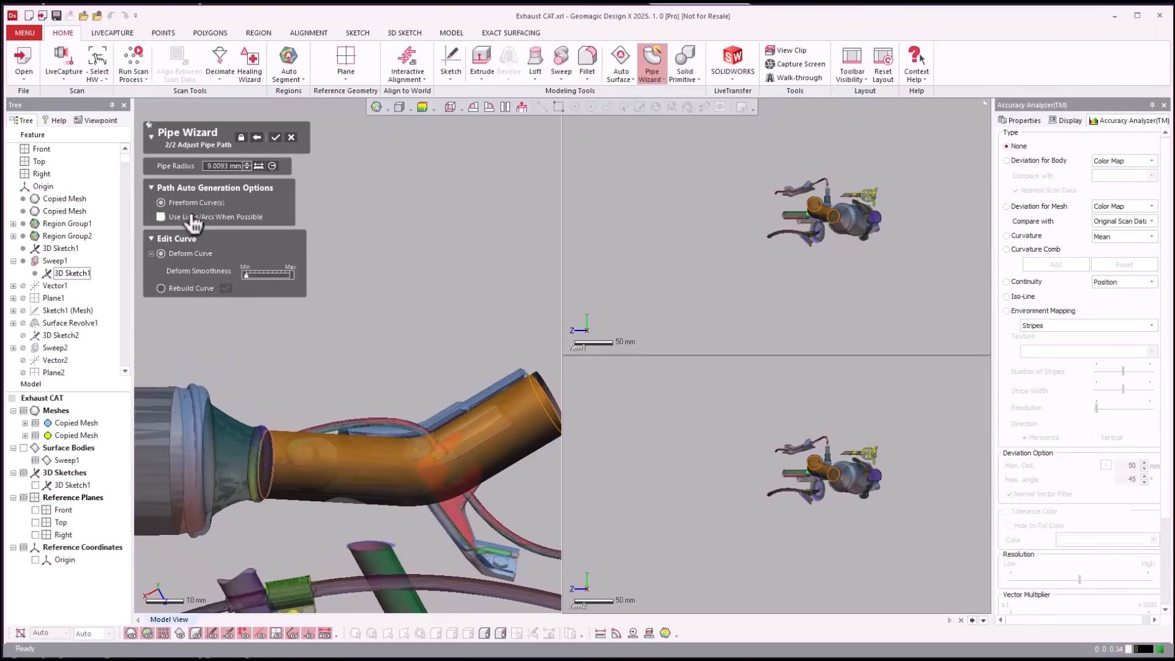
left_click(192, 217)
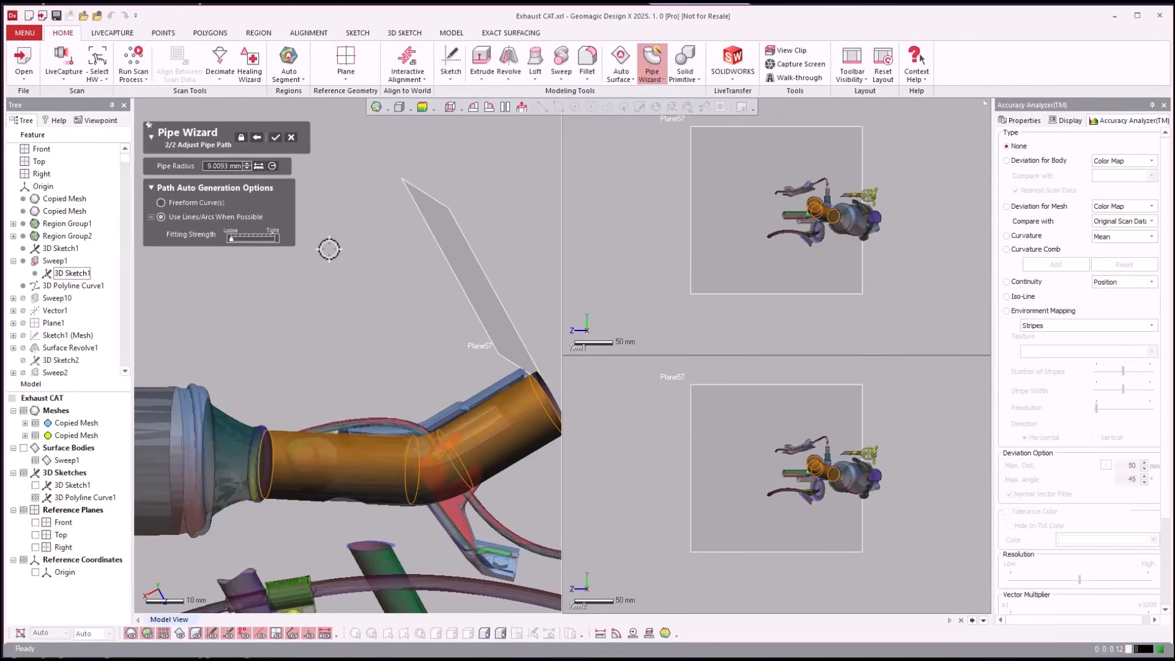
right_click_drag(329, 249, 110, 162)
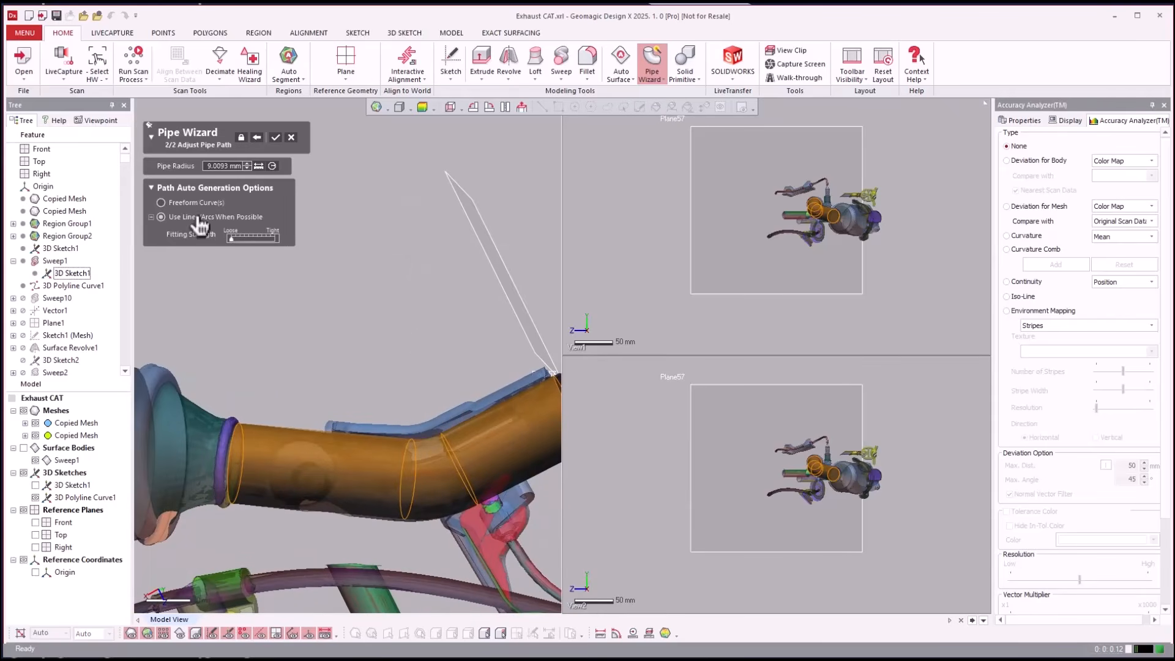
right_click_drag(208, 226, 336, 245)
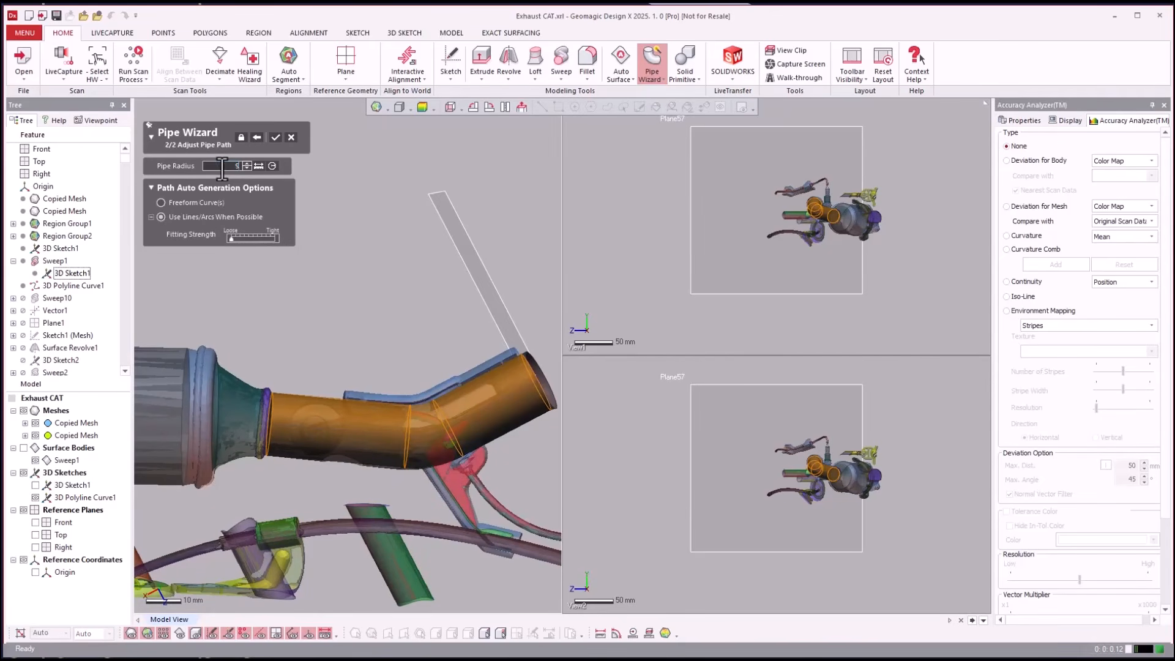
key("Return")
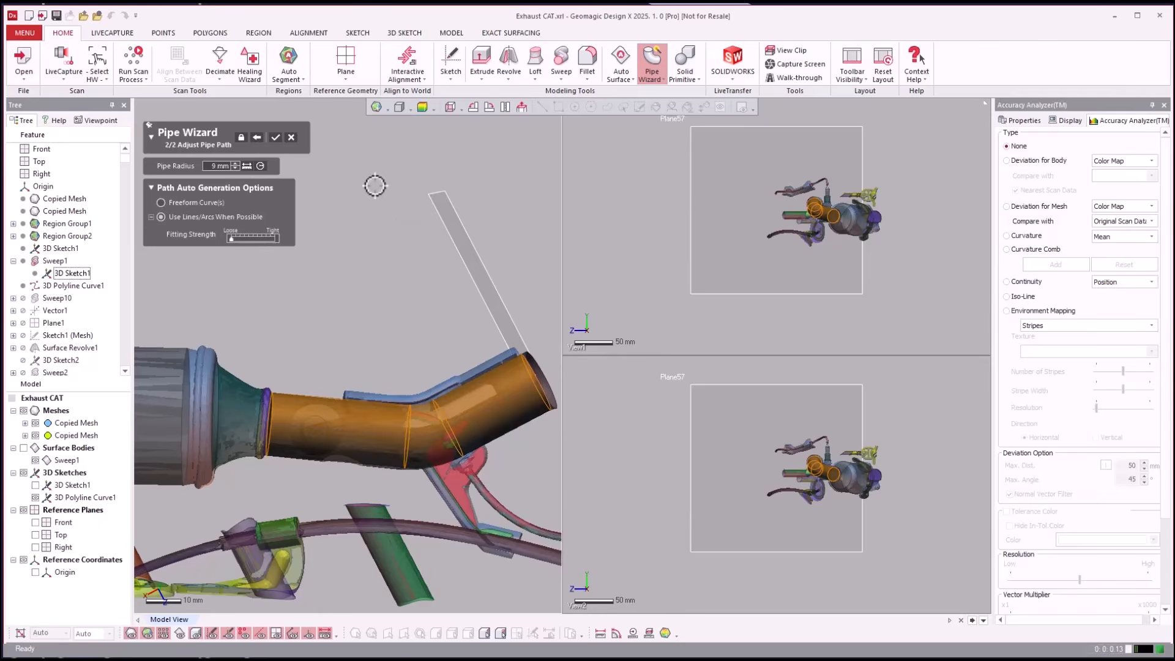
key("Return")
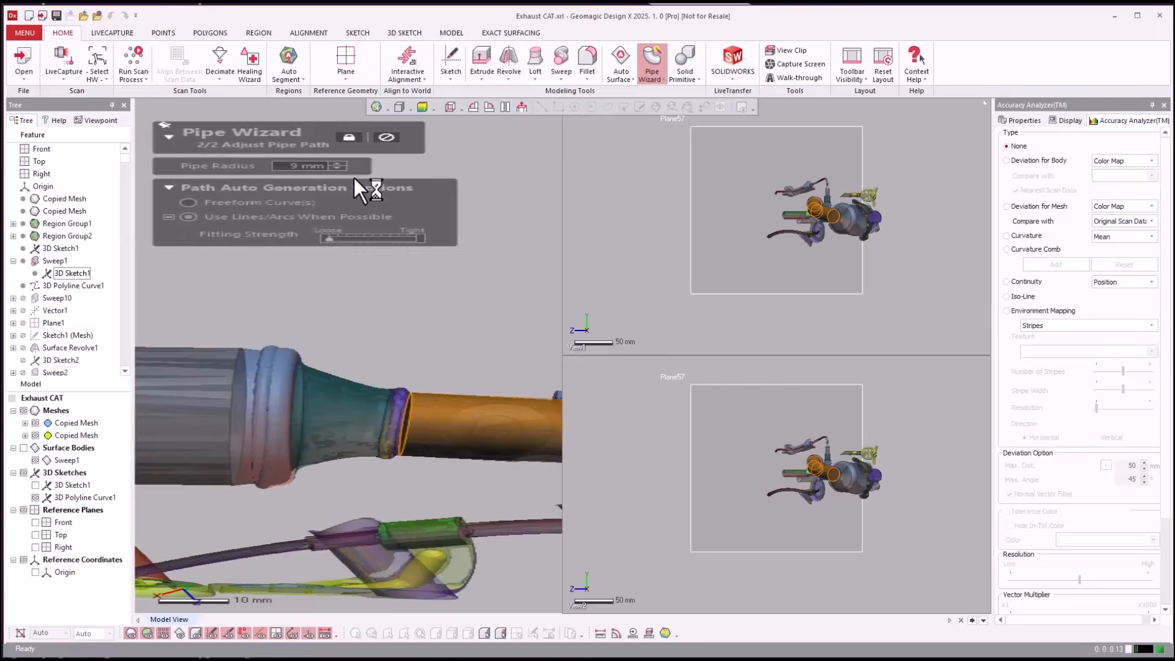
Step: Hide the scan meshes and inspect the solid pipe and its centreline path from several angles
scroll(427, 247, "up", 5)
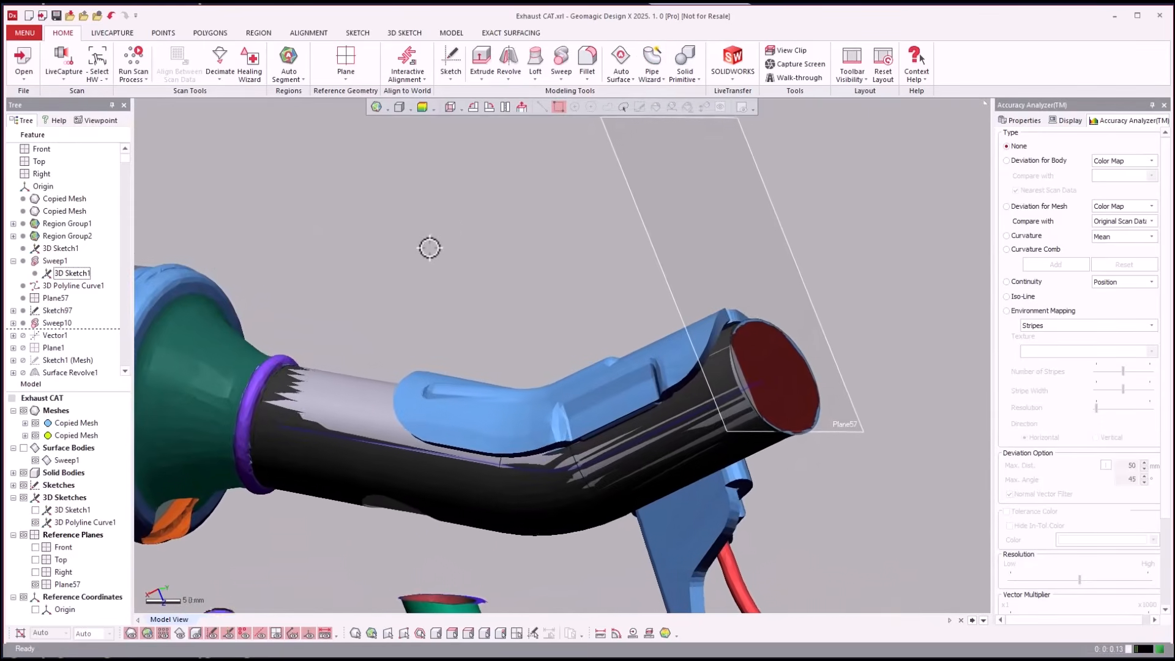
right_click_drag(427, 247, 422, 238)
key("ctrl+1")
key("ctrl+2")
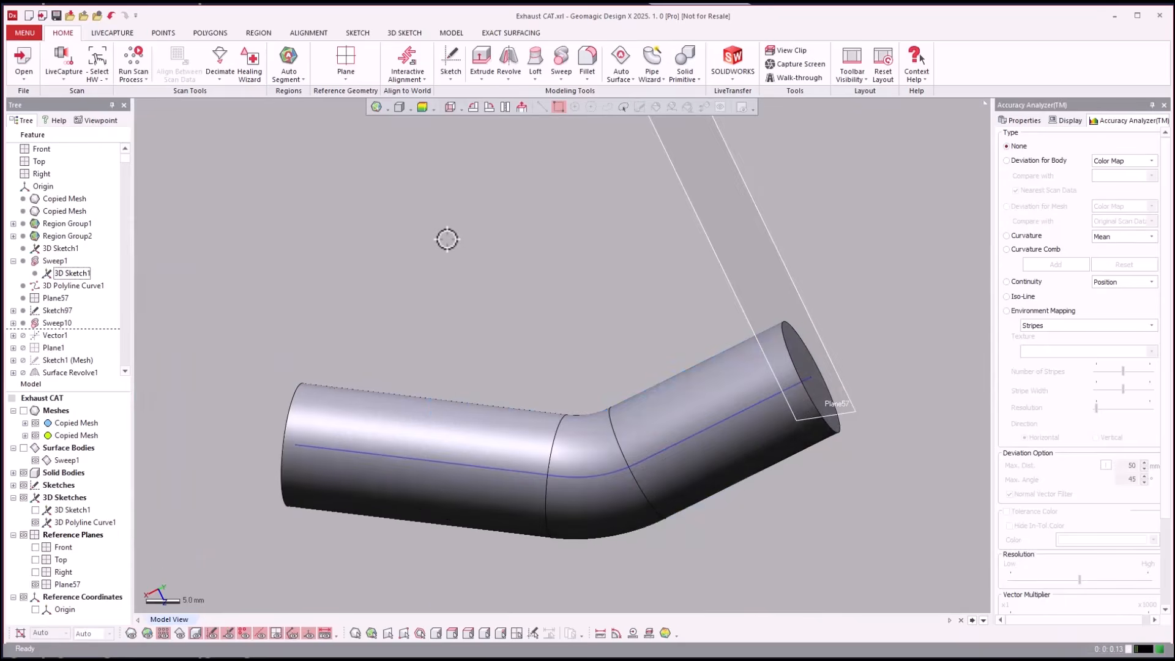
right_click_drag(496, 235, 113, 315)
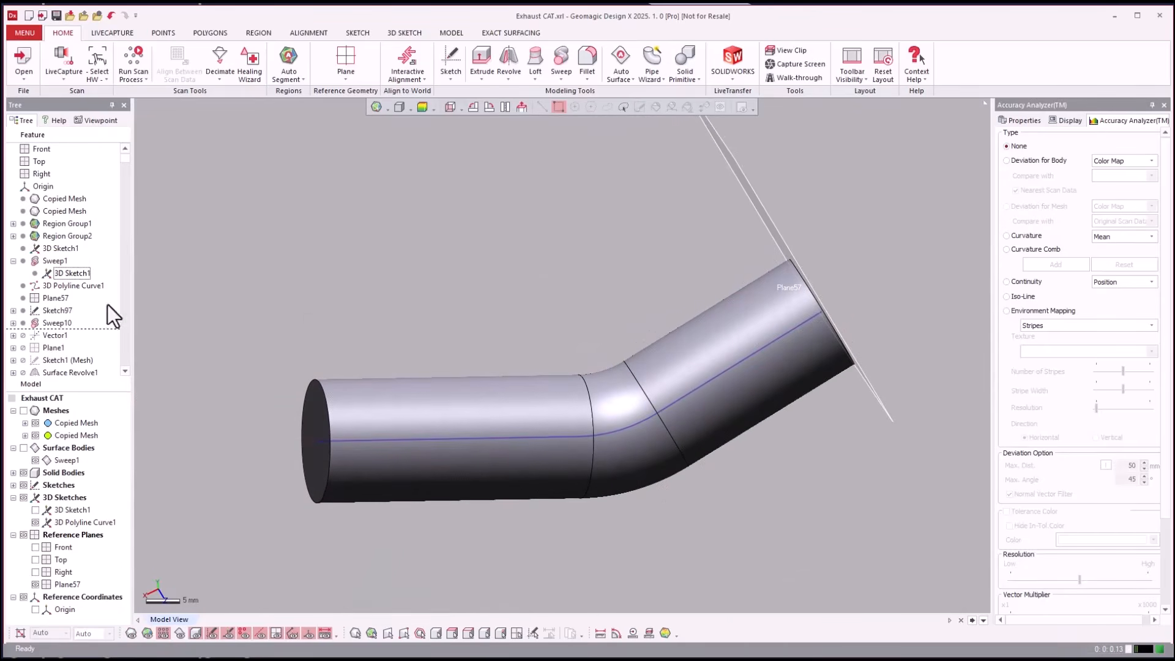
right_click_drag(275, 292, 169, 316)
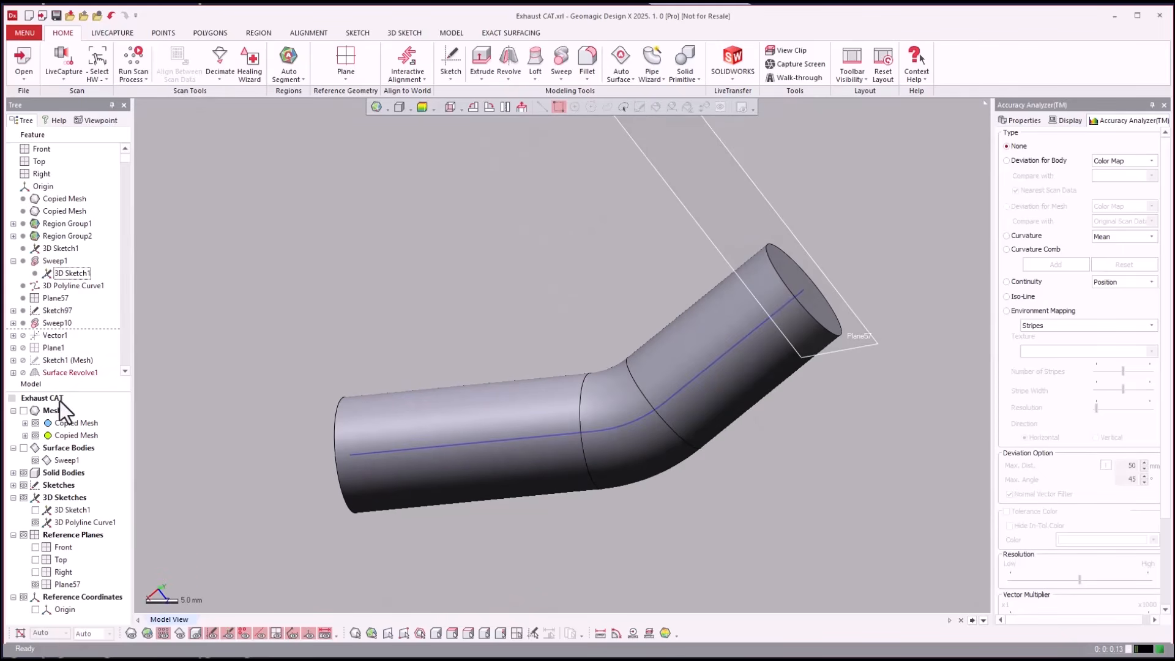
Step: Delete the Pipe Wizard features: 3D Polyline Curve1, Plane57, Sketch97 and Sweep10
left_click(56, 323)
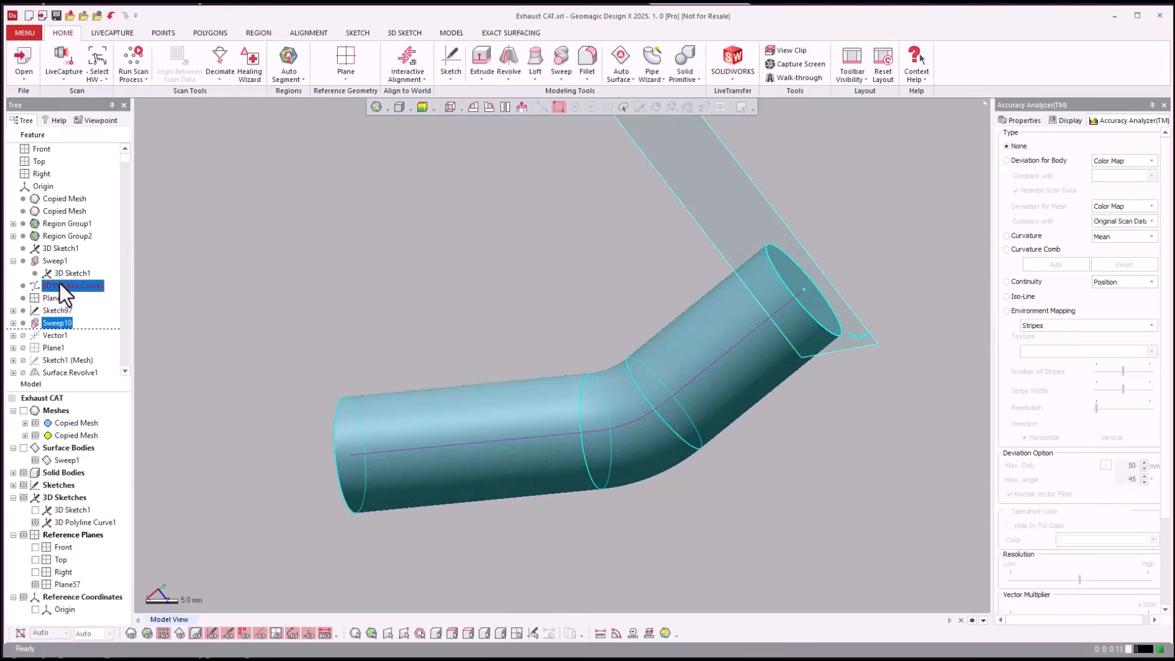
right_click(61, 284)
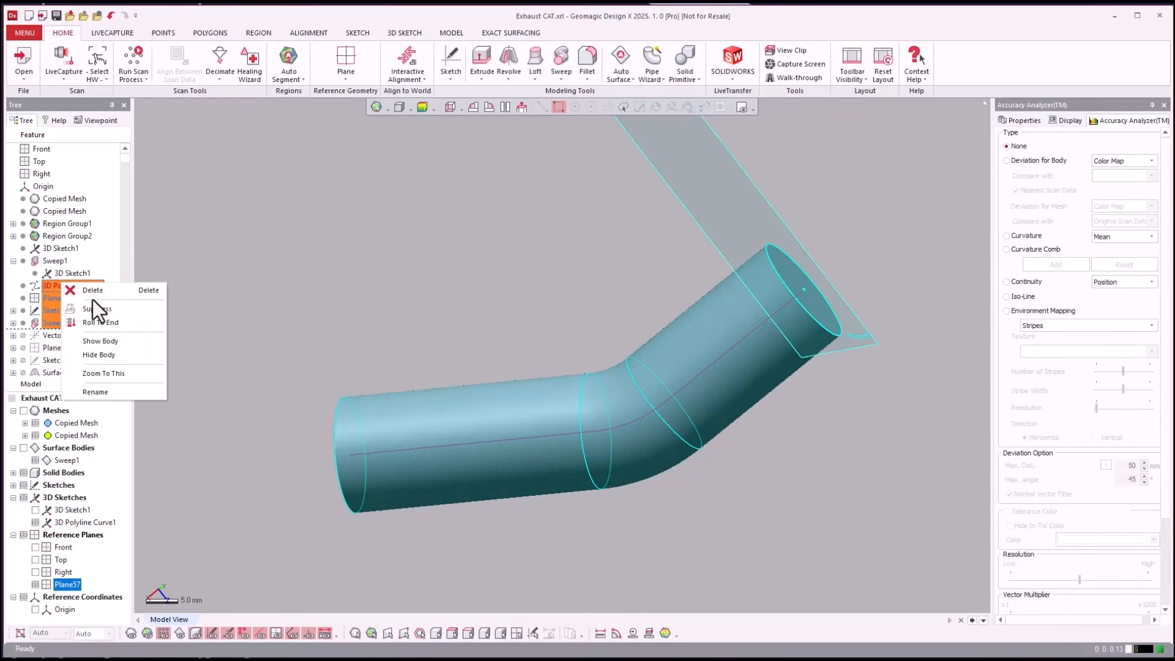
left_click(92, 295)
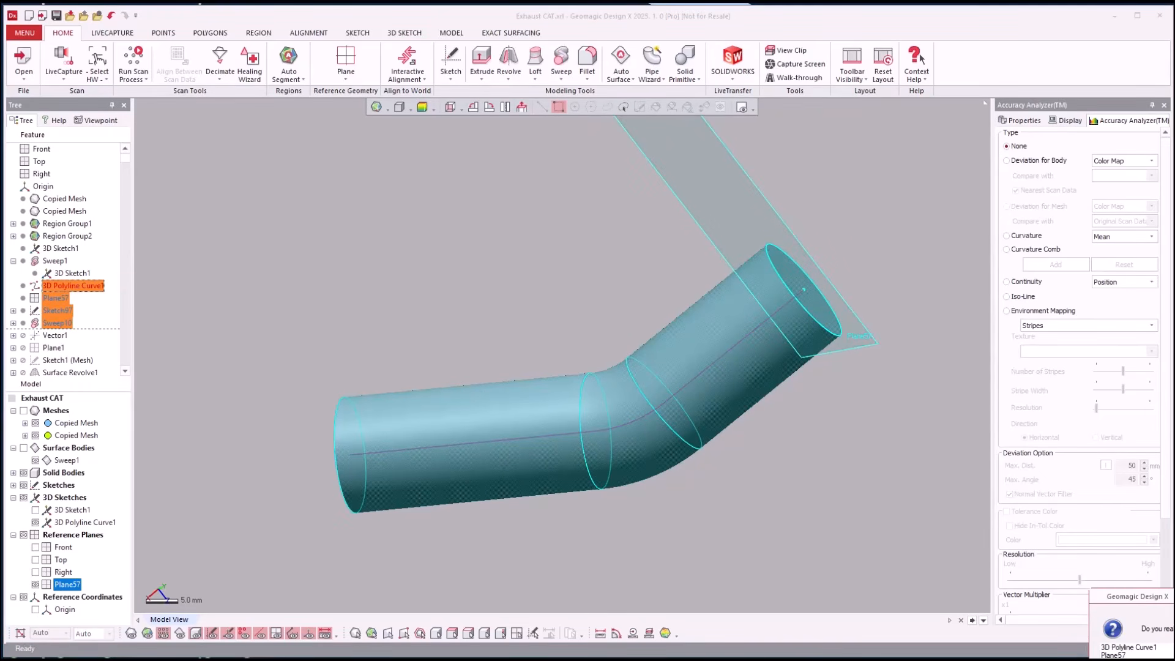
key("Return")
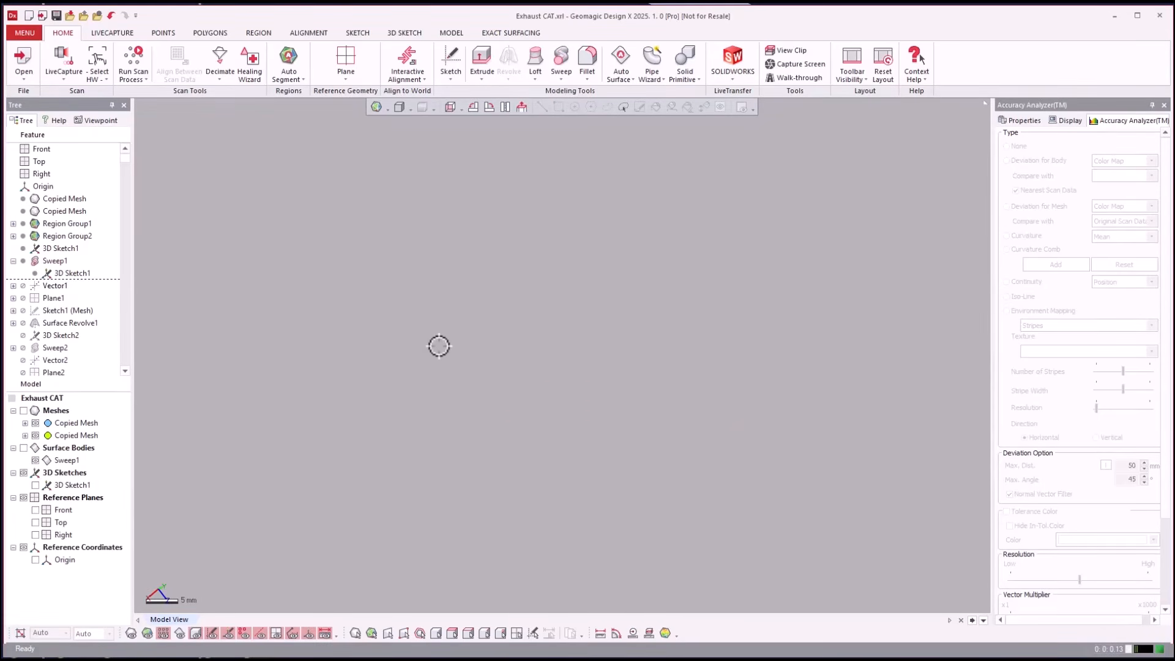
Step: Display the region-coloured scan meshes and look through the available modelling wizards
key("ctrl+1")
key("ctrl+2")
scroll(526, 307, "down", 5)
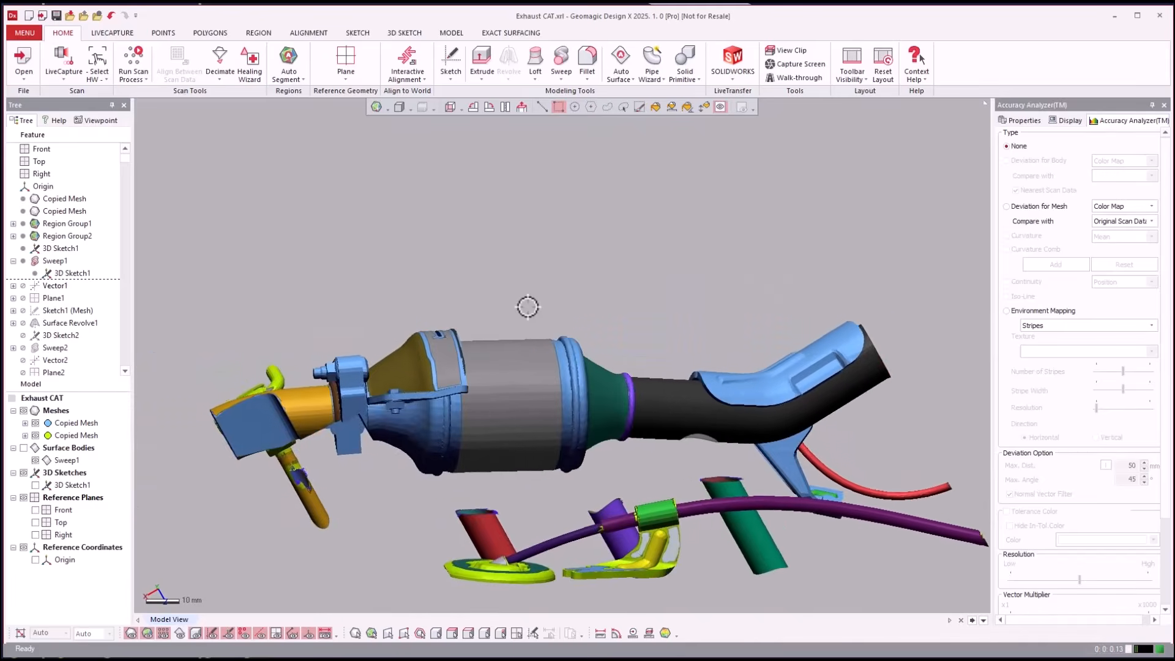
scroll(527, 307, "up", 2)
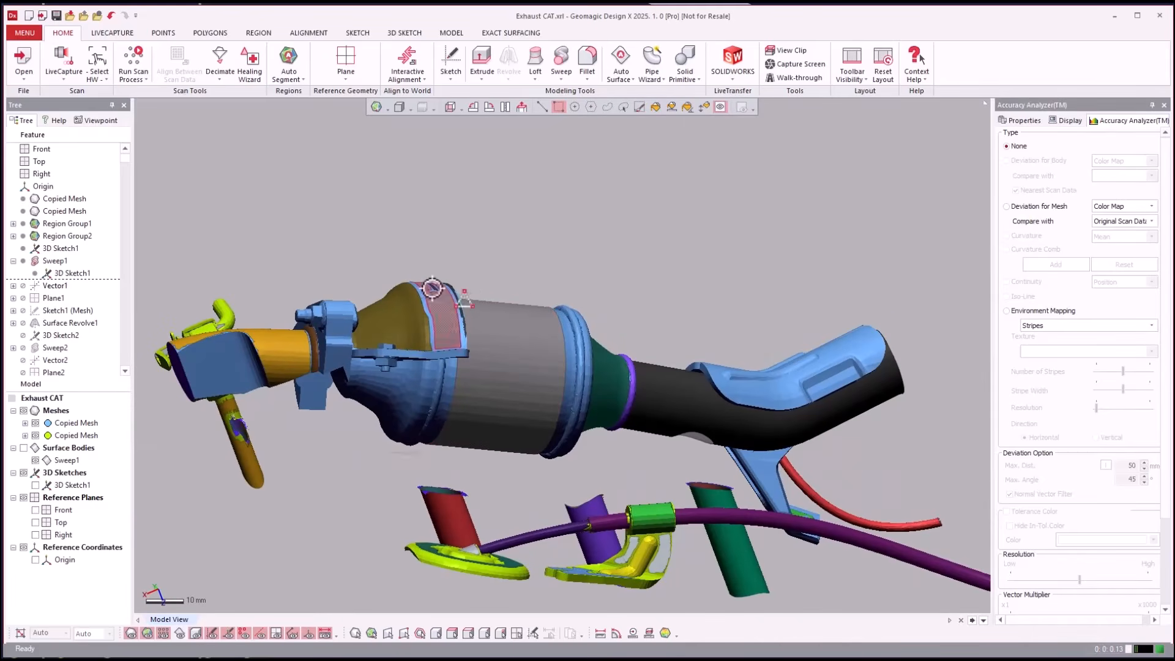
left_click(648, 75)
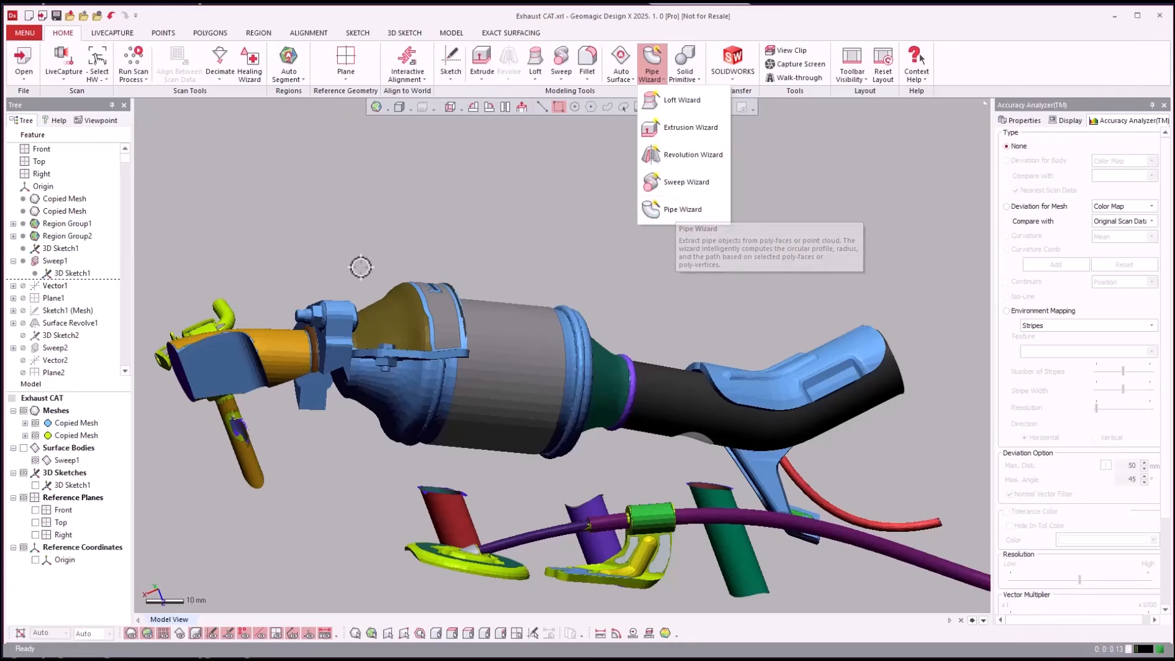
left_click(195, 256)
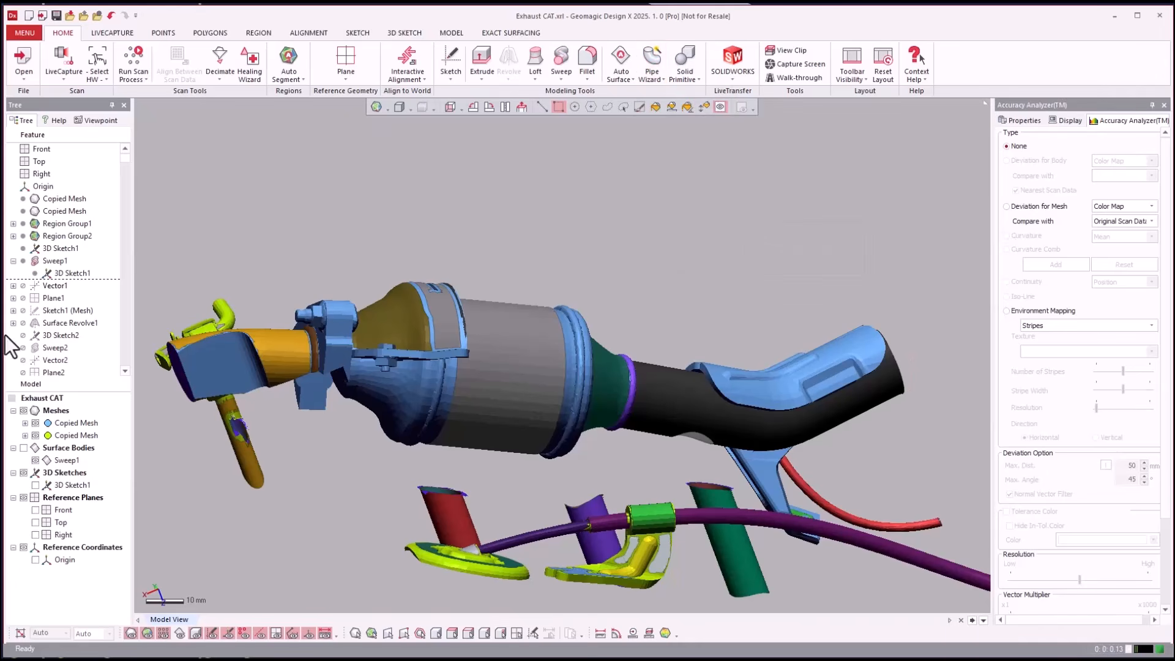
Step: Roll the history forward to Surface Revolve1 and show the surface bodies without the scan meshes
right_click(61, 329)
left_click(80, 330)
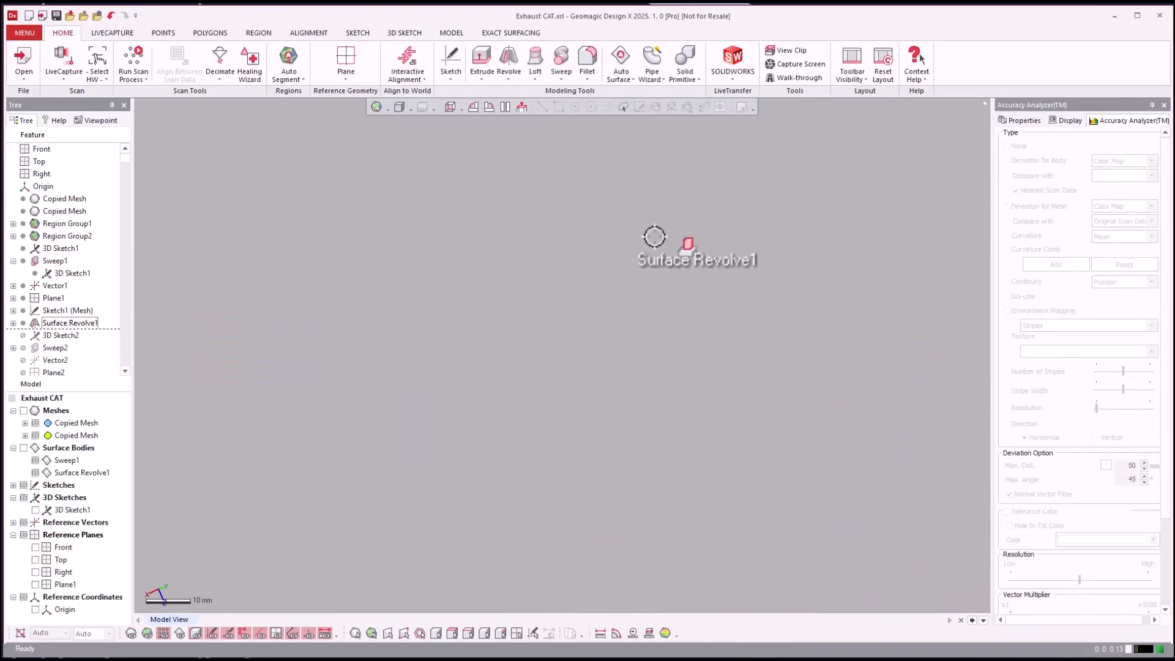
key("ctrl+4")
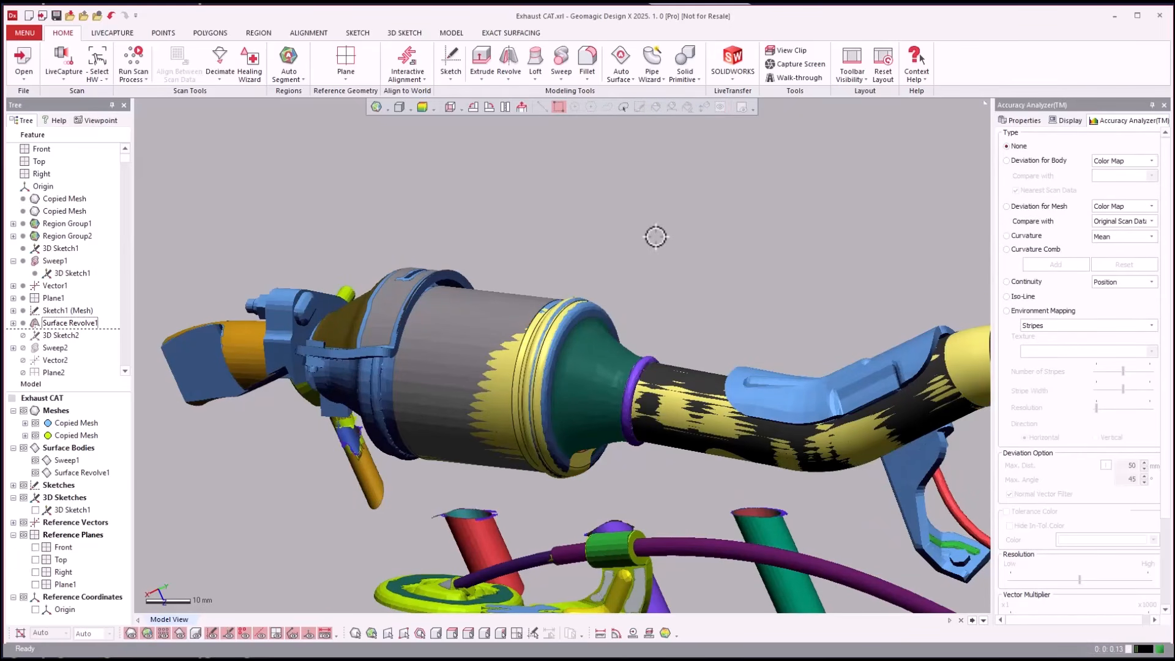
key("ctrl+1")
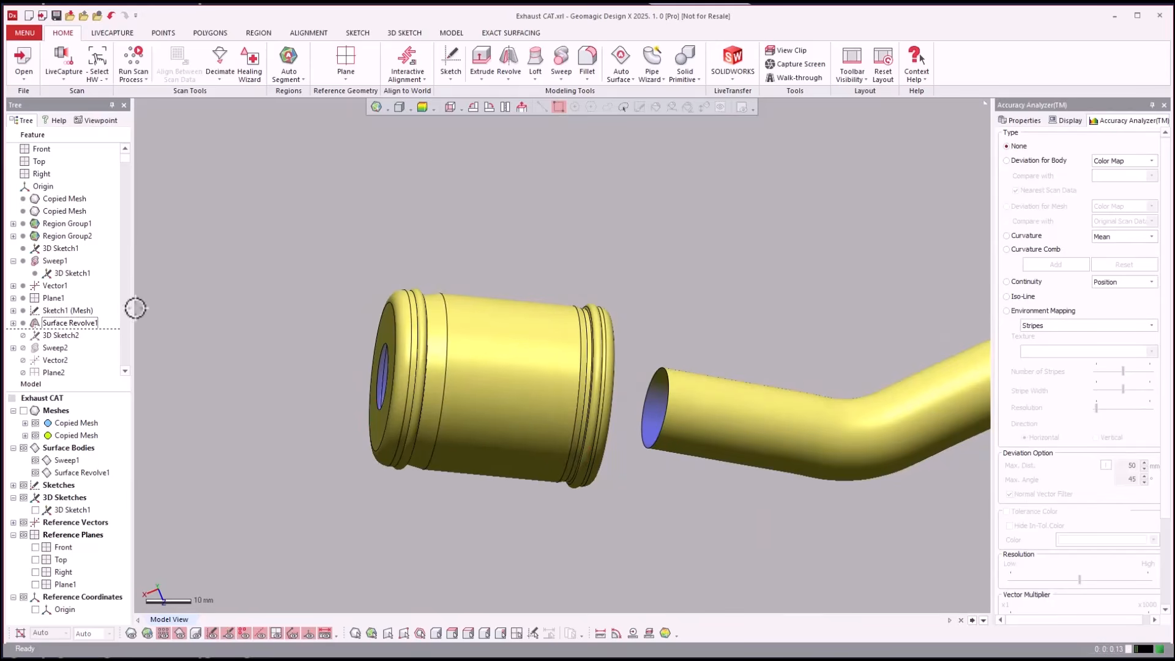
Step: Highlight Surface Revolve1 and inspect the revolved canister body and its reference plane from several angles
left_click(80, 322)
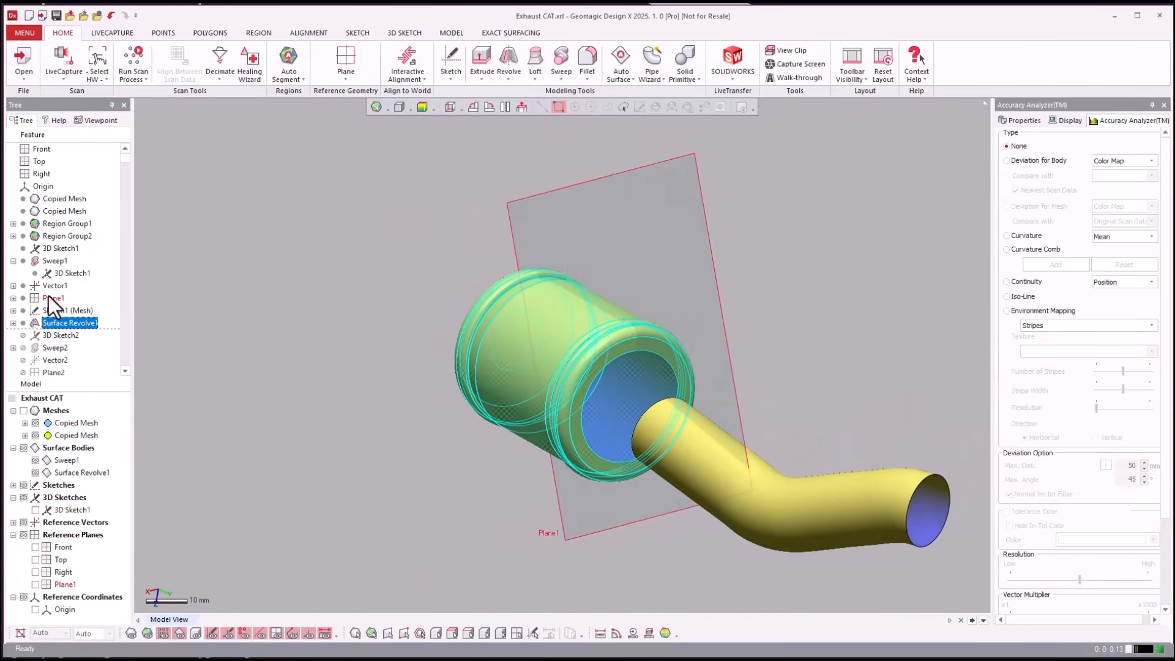
left_click(174, 281)
right_click_drag(215, 294, 147, 322)
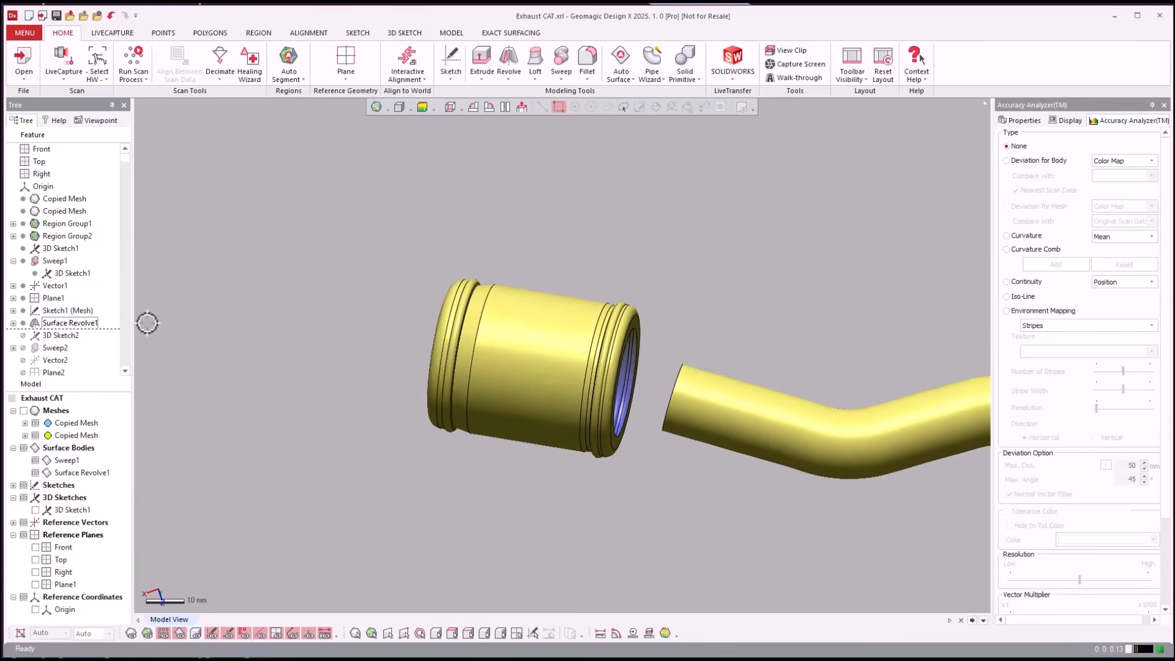
right_click_drag(305, 297, 359, 292)
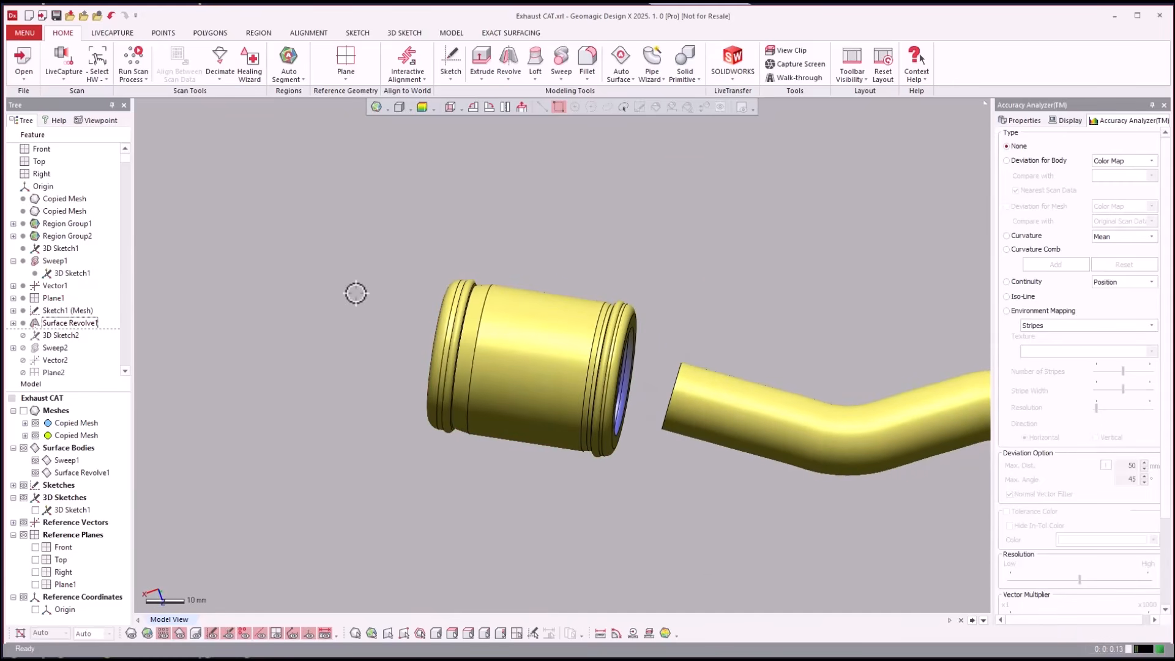
Step: Show the scan meshes over the surfaces and look up the Revolution Wizard among the modelling wizards
key("ctrl+1")
key("ctrl+2")
right_click_drag(543, 318, 655, 72)
left_click(655, 72)
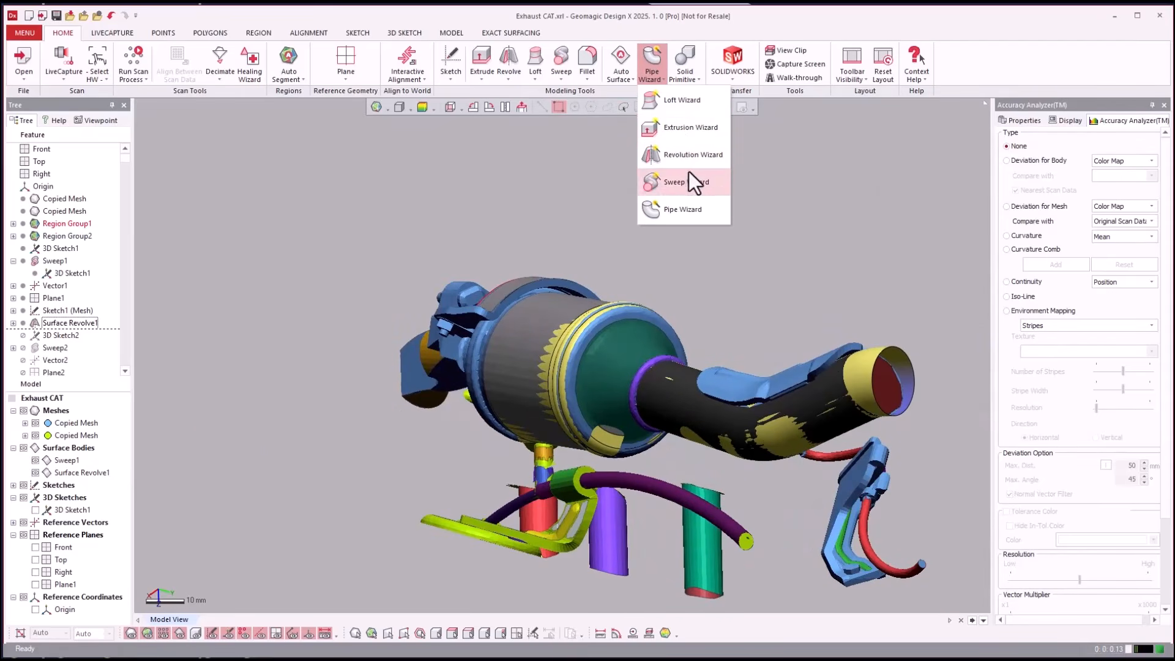
left_click(689, 154)
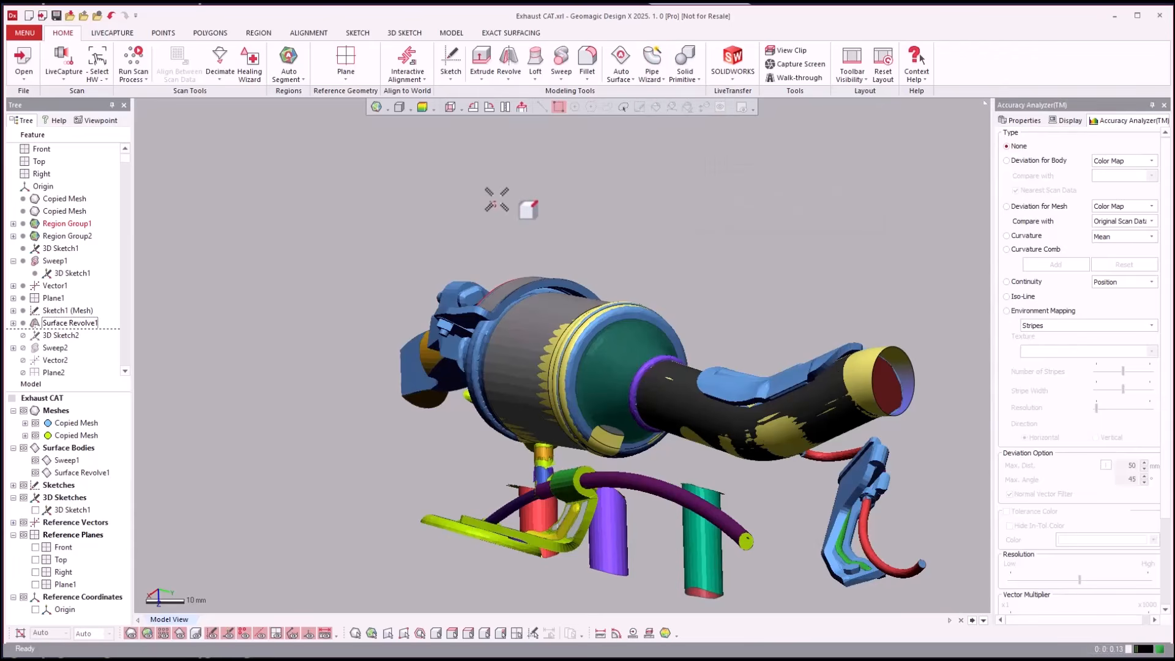
right_click_drag(496, 199, 181, 298)
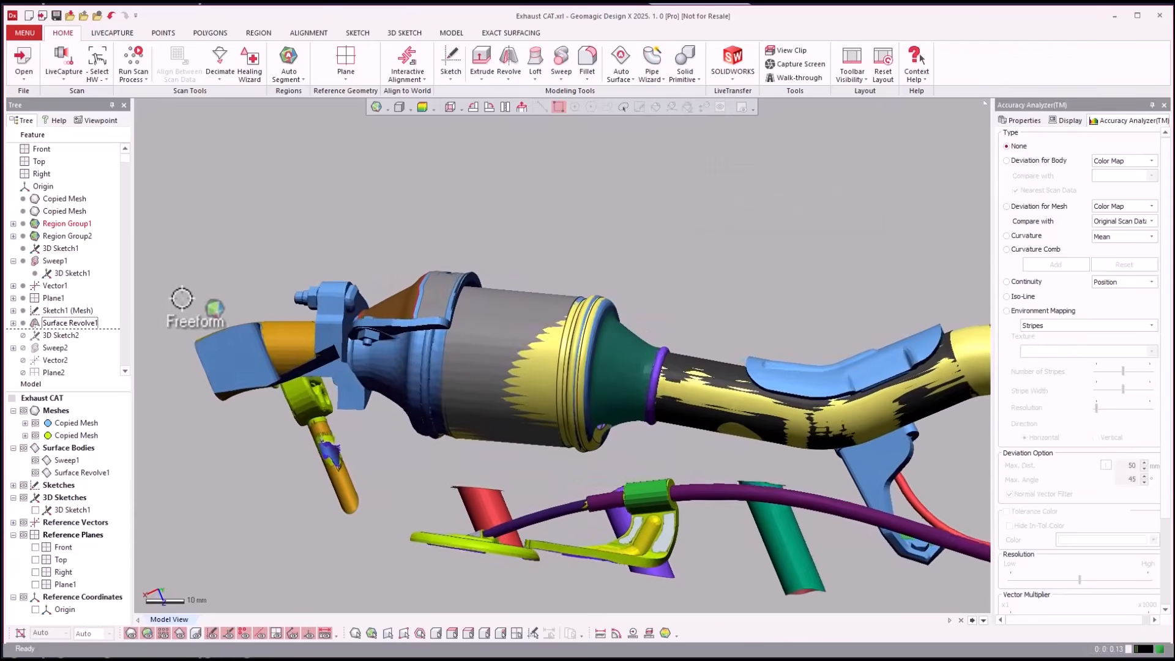
Step: Roll the history forward to Sweep2, hide the scan meshes, and highlight 3D Sketch1
right_click(52, 346)
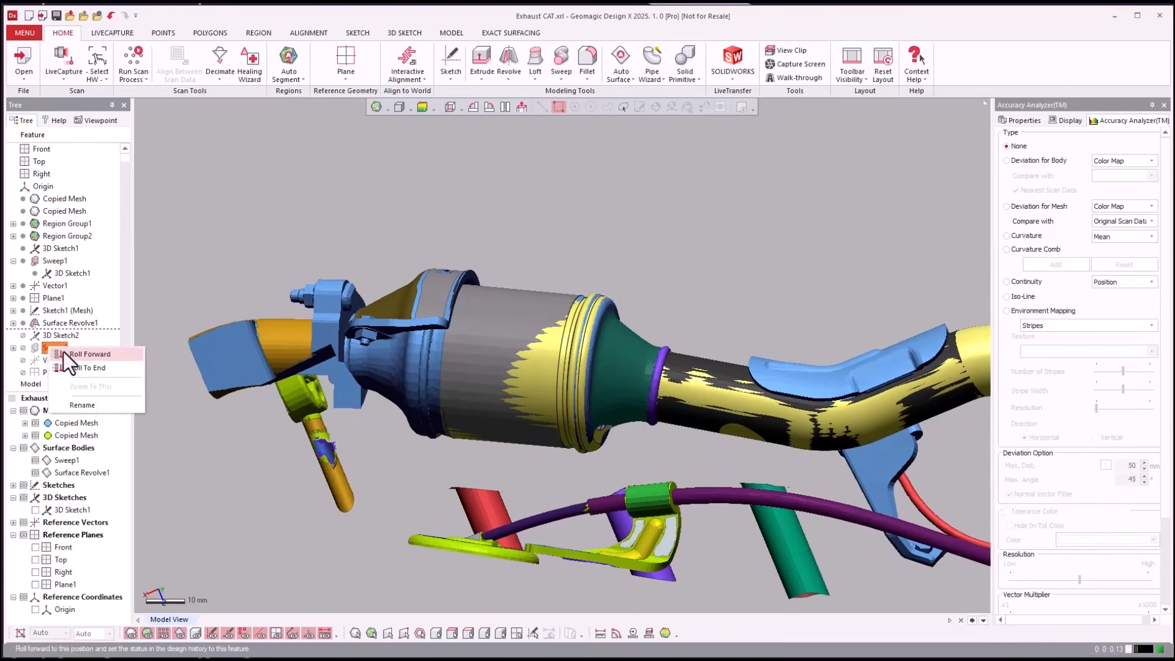
left_click(64, 351)
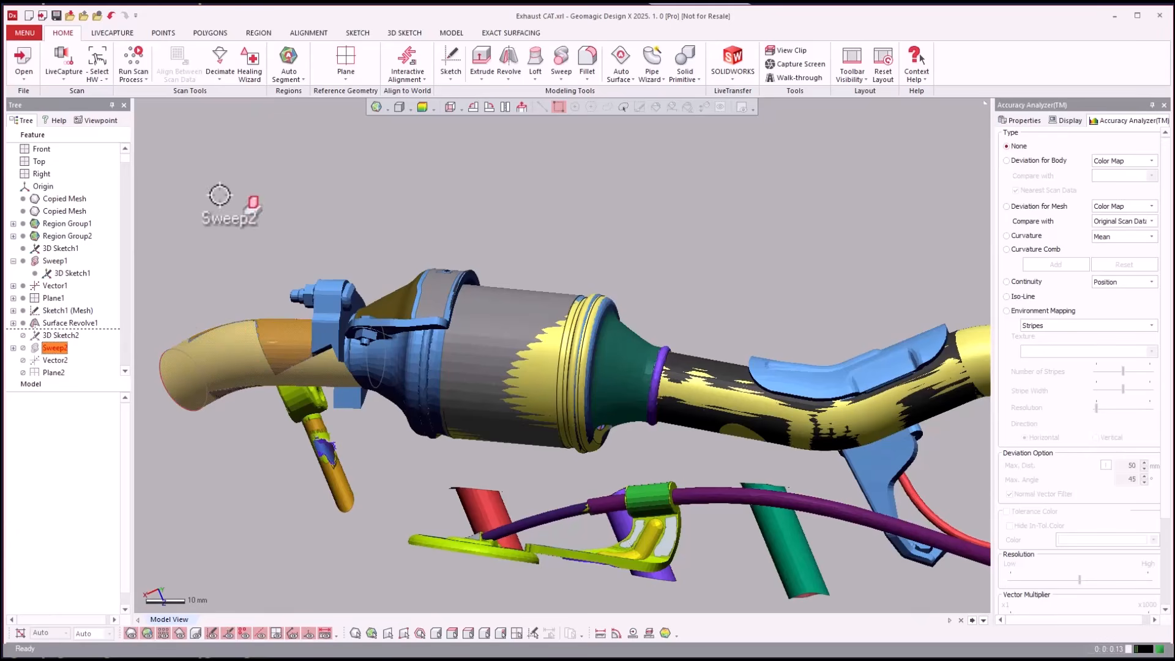
right_click_drag(421, 219, 137, 273)
key("ctrl+1")
left_click(49, 249)
Step: Roll the history forward to Surface Torus1 at the end of the outlet pipe
scroll(49, 269, "down", 2)
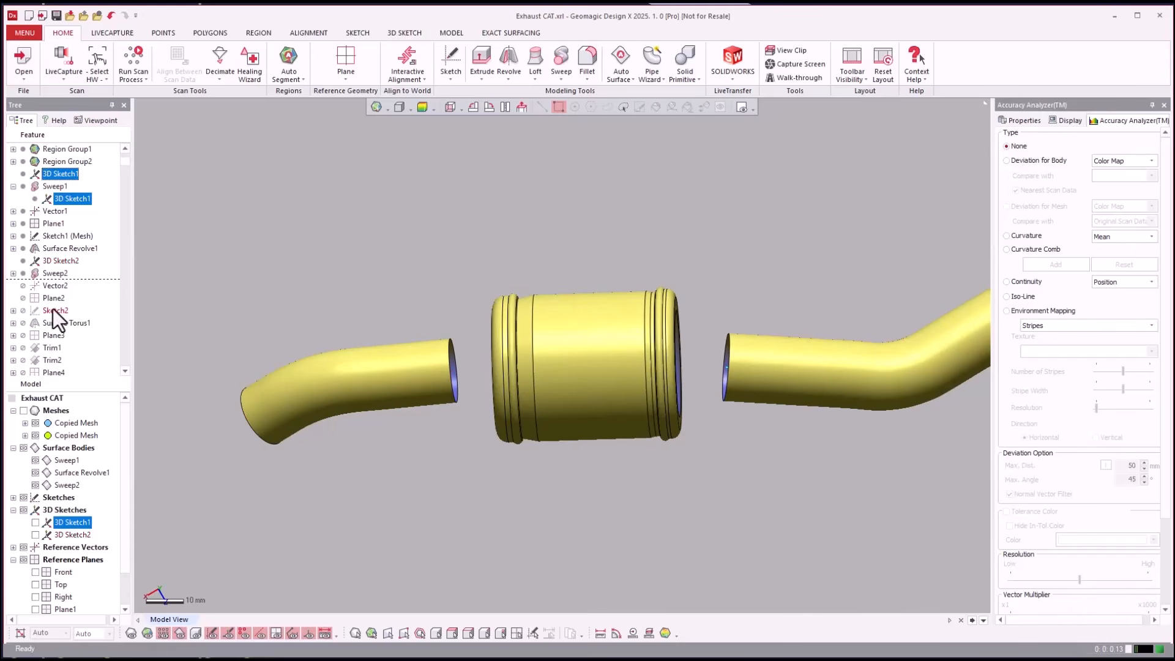
left_click(53, 324)
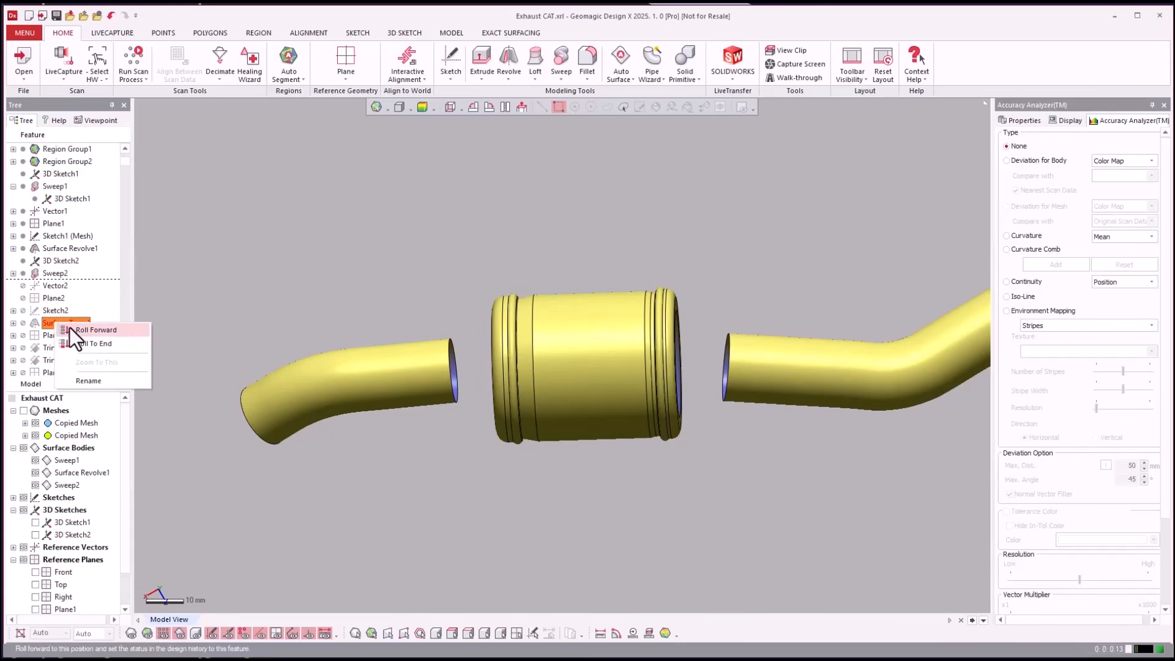
left_click(69, 329)
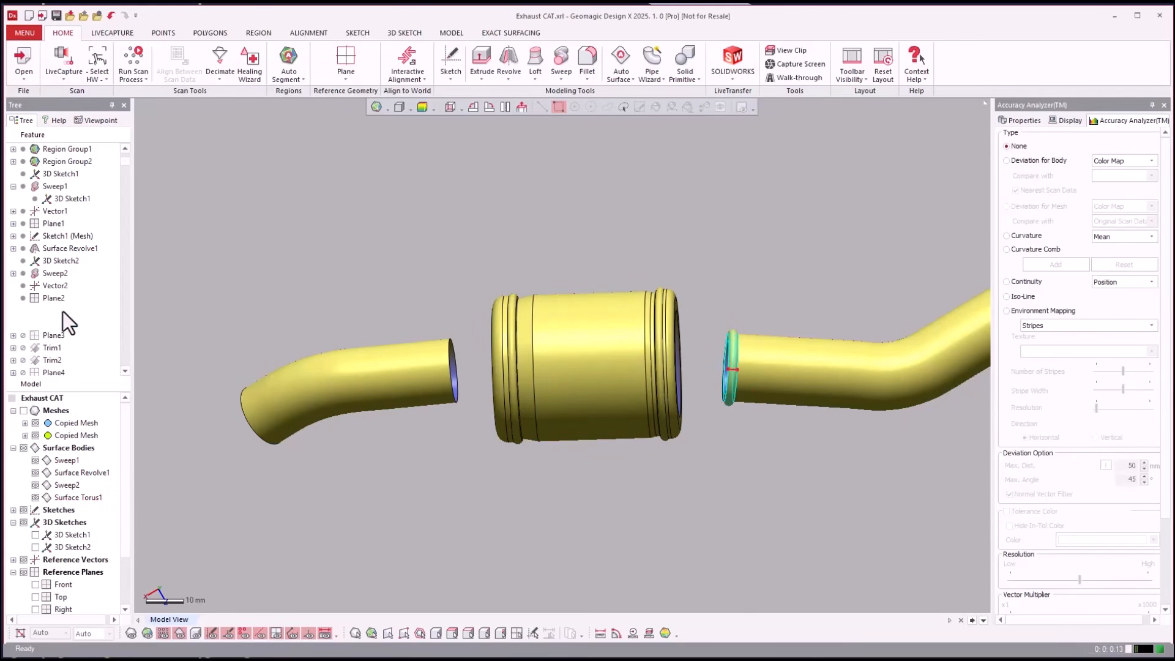
left_click(61, 311)
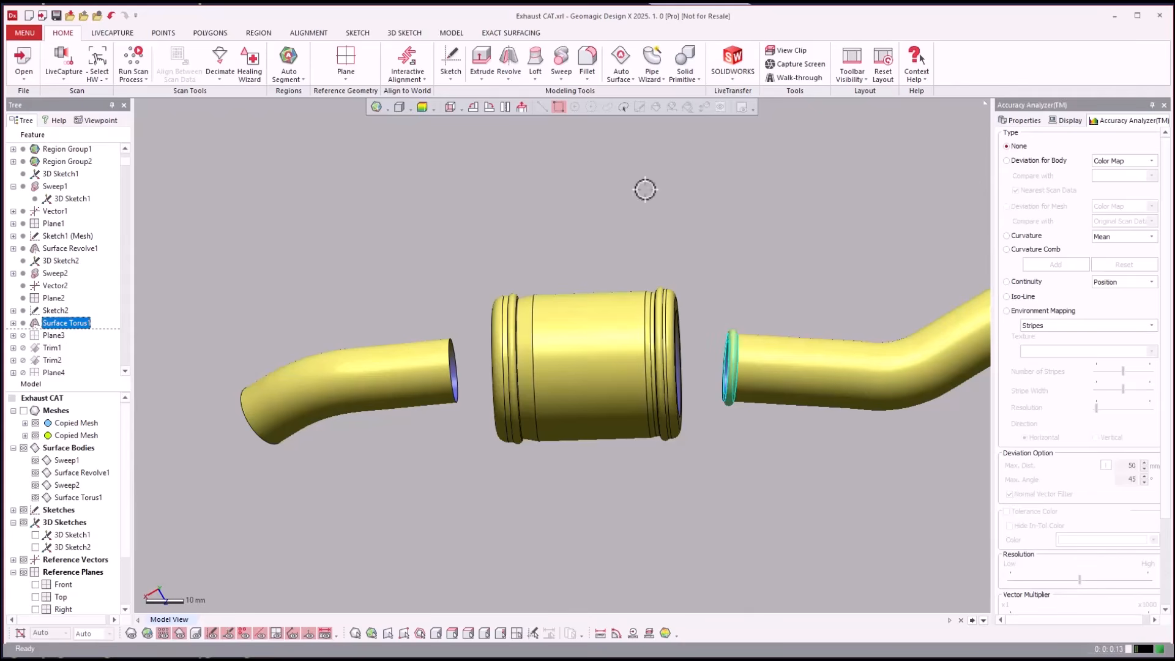
Step: Open the Surface Primitives command to review its shape extraction options, and cancel it
left_click(678, 79)
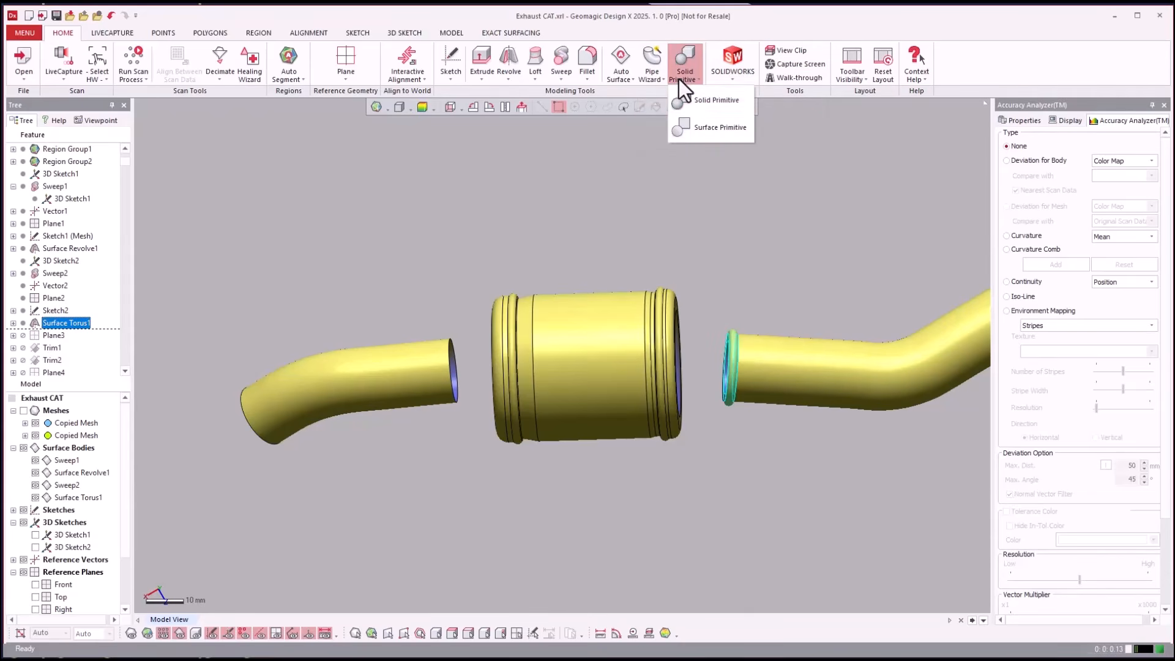
left_click(701, 125)
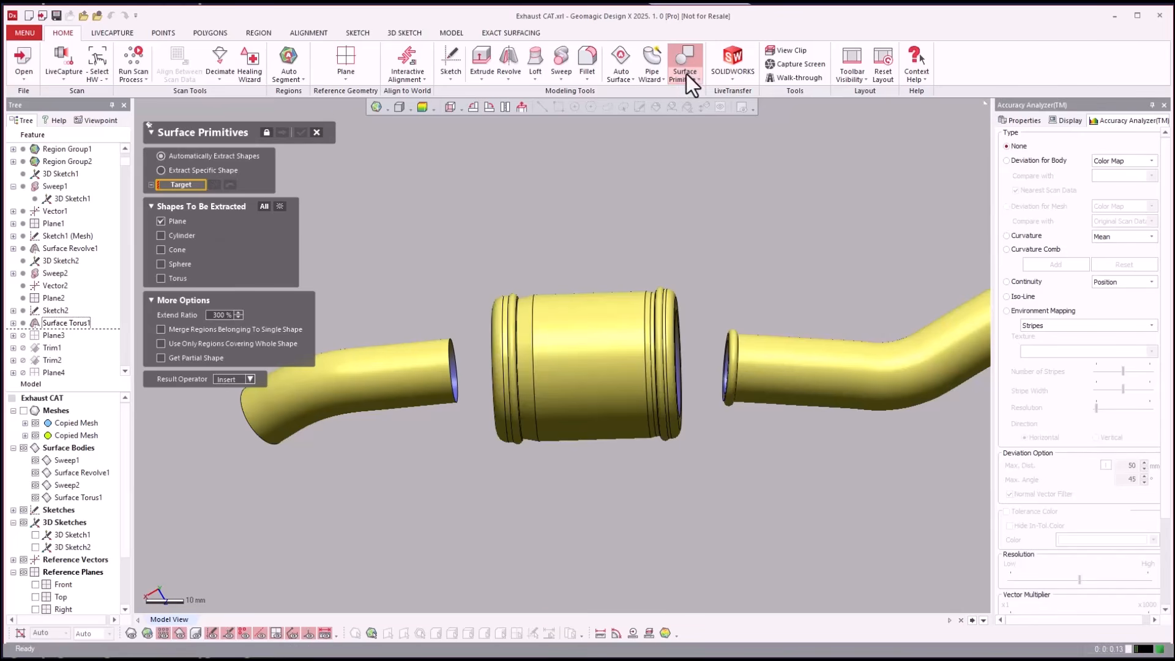
left_click(317, 132)
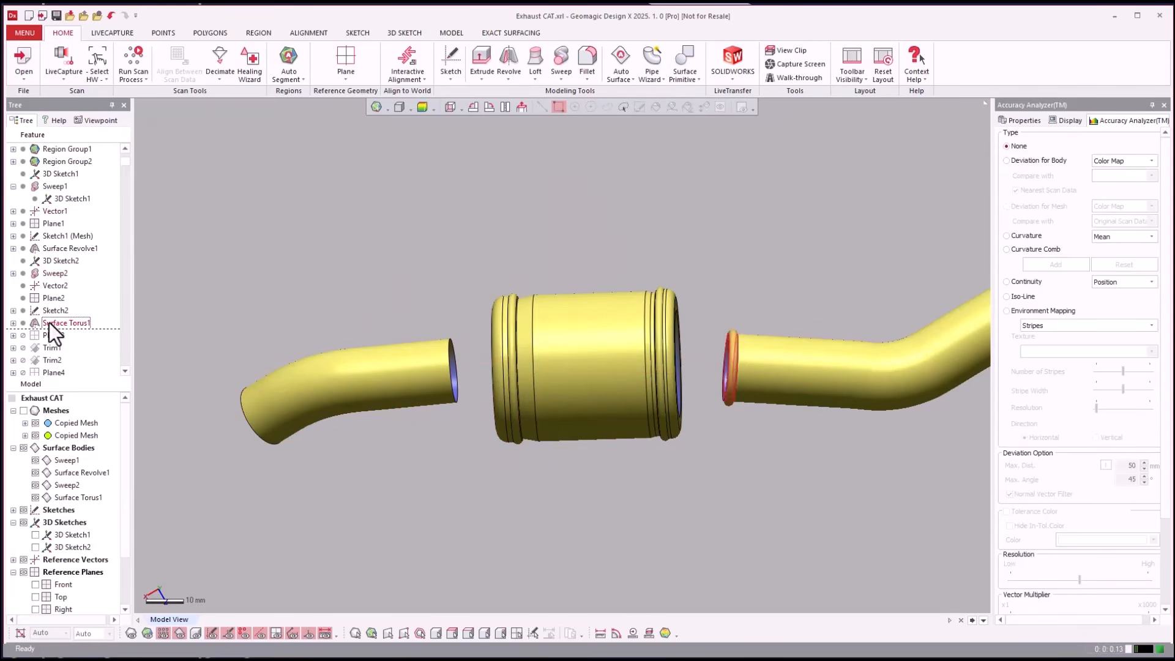
Step: Roll the history forward to Trim2, inspect the trimmed pipe end, and highlight Surface Torus1
left_click(585, 225)
right_click_drag(584, 224, 582, 223)
scroll(585, 223, "up", 3)
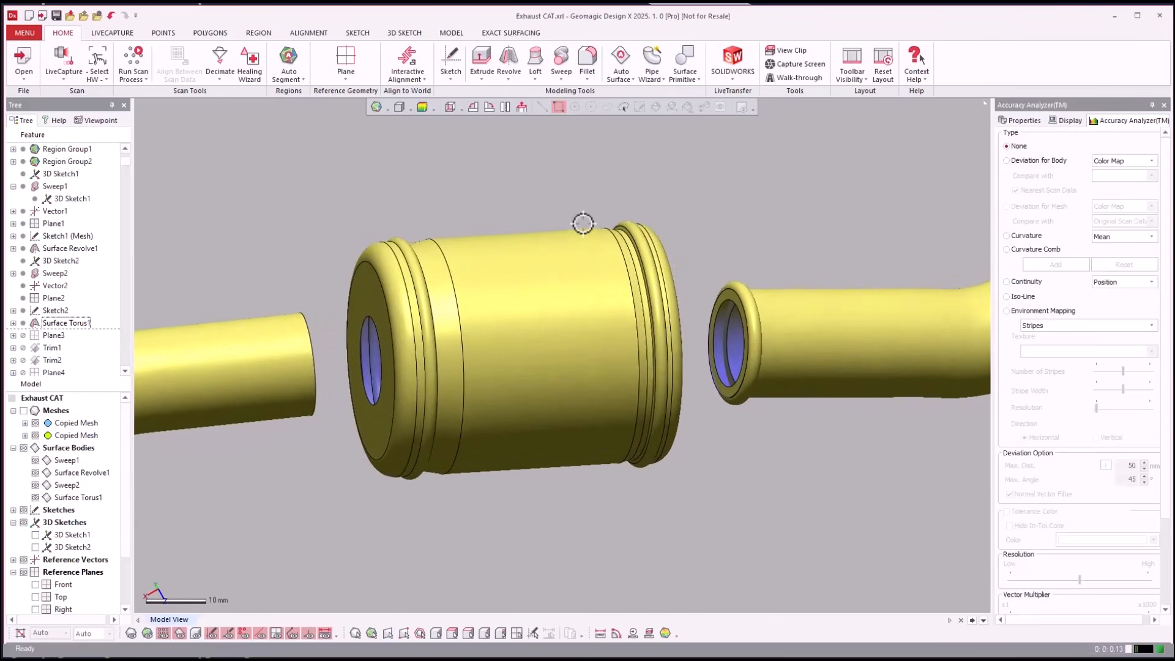
right_click(47, 360)
left_click(71, 368)
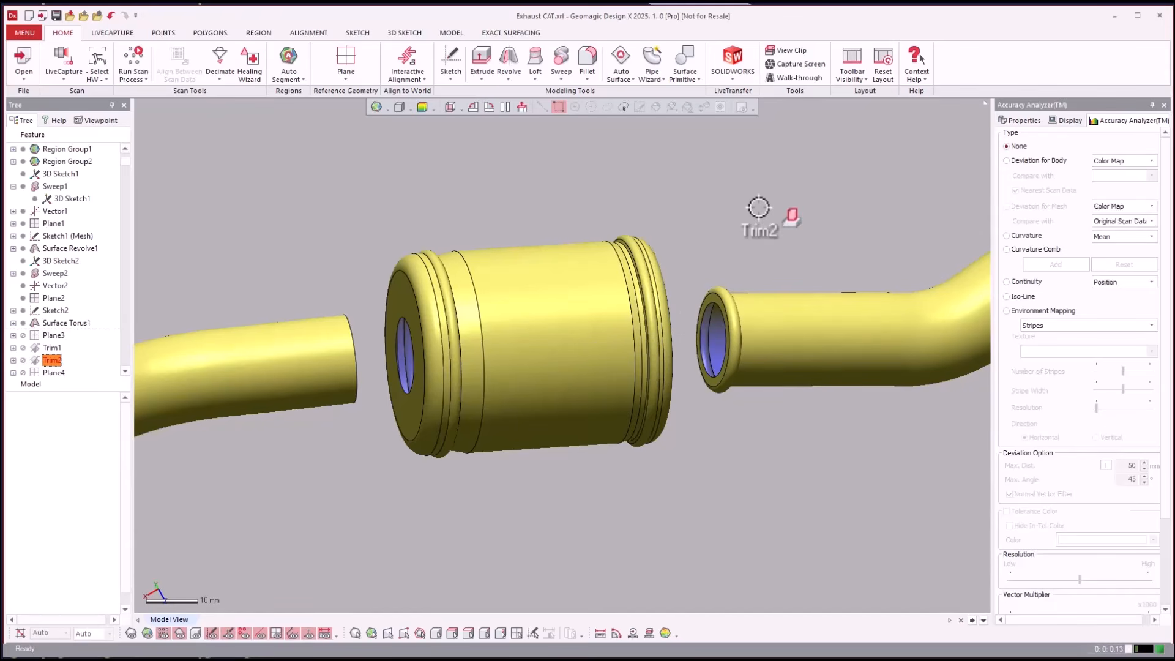
right_click_drag(748, 215, 89, 259)
left_click(79, 322)
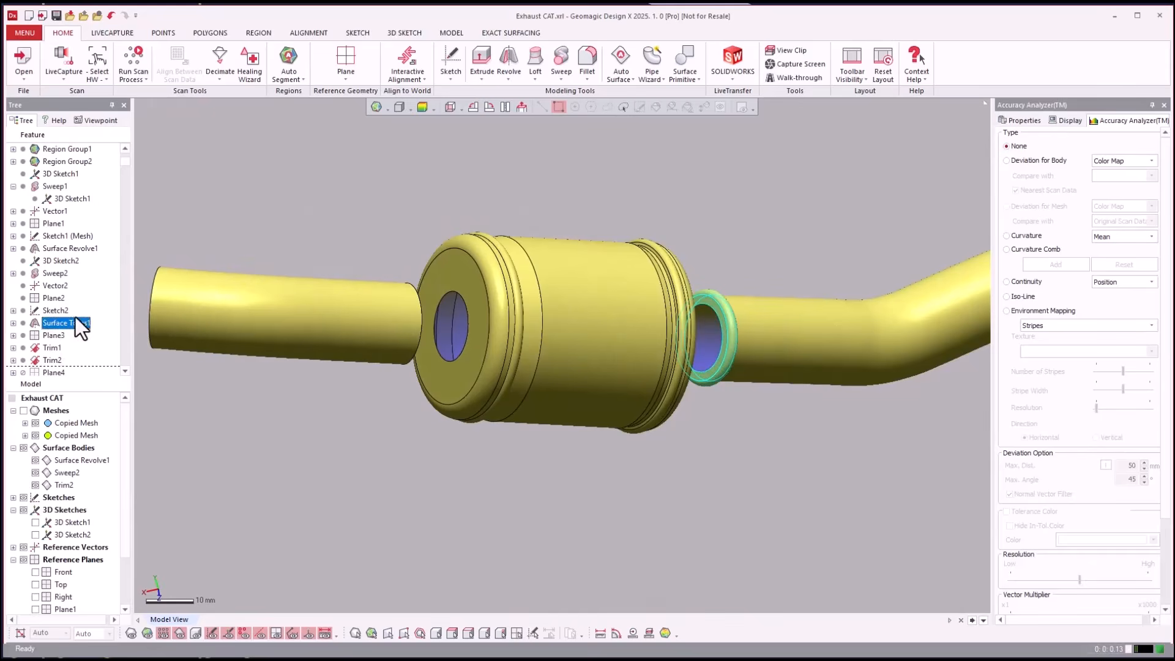
Step: Roll the history forward to Surface Loft1, between the canister and the outlet pipe
scroll(80, 326, "down", 3)
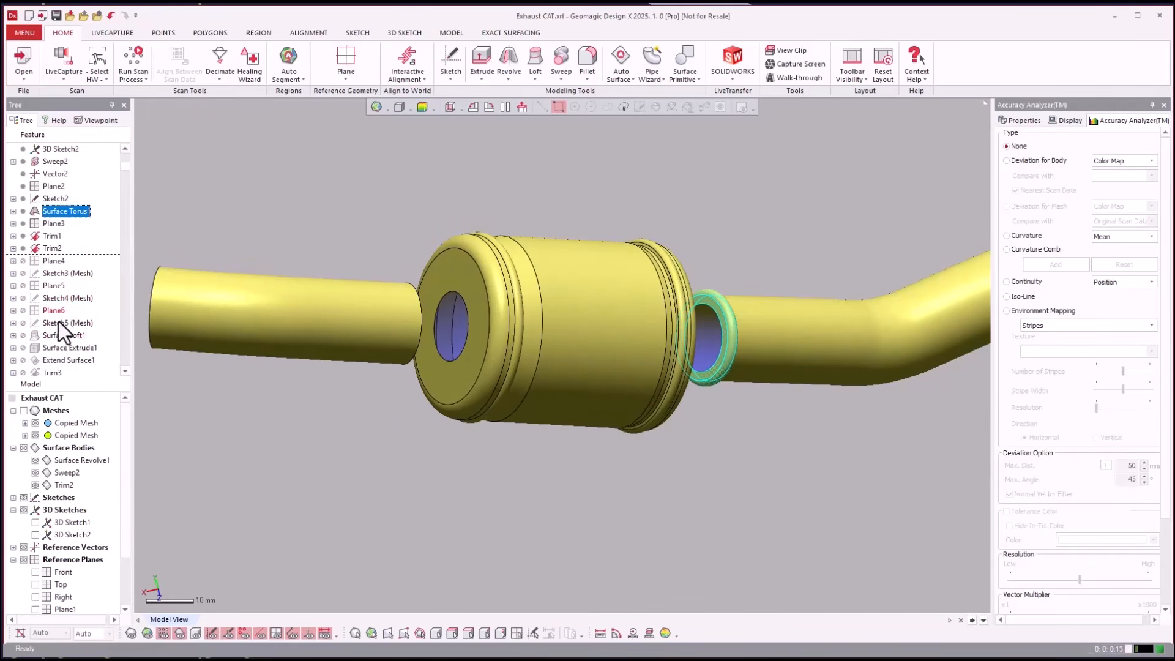
left_click(54, 336)
right_click(57, 336)
left_click(72, 340)
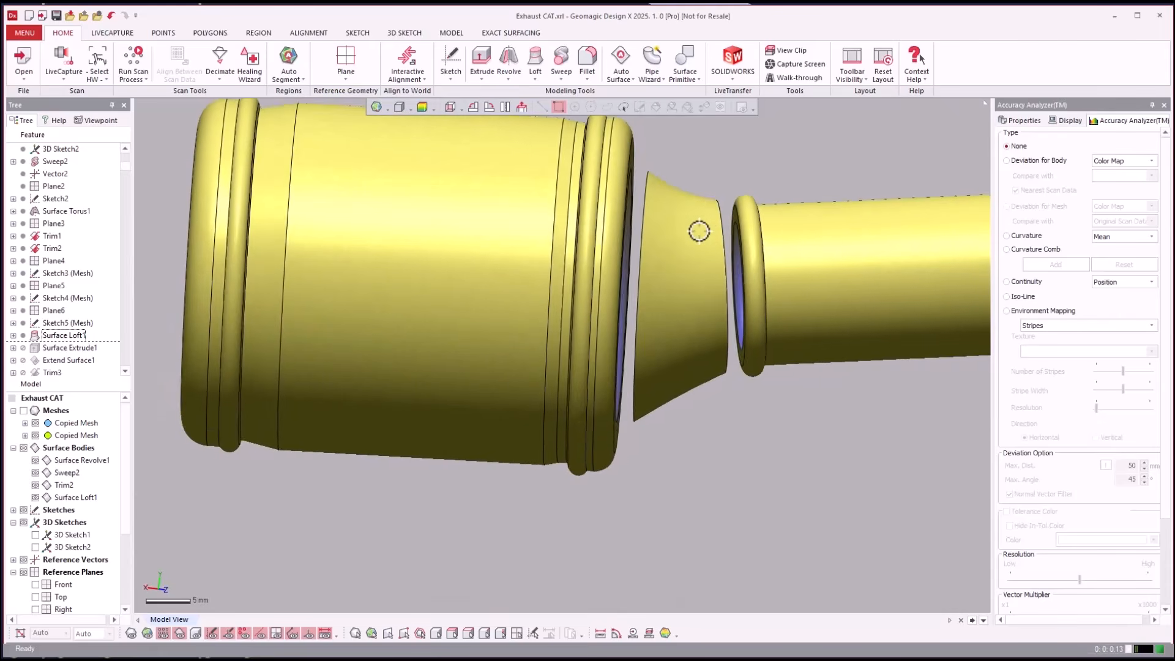
Step: Examine the loft's Plane5, Plane4 and Sketch3 (Mesh), and compare the lofted cone with the scan meshes
left_click(49, 265)
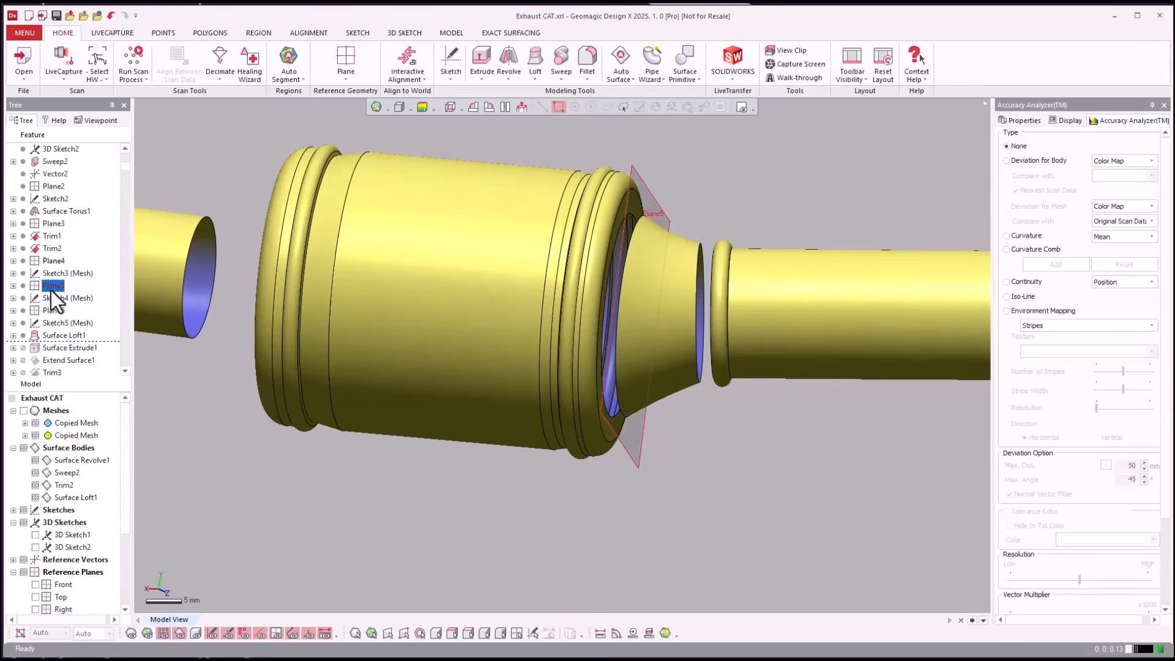
left_click_drag(52, 288, 57, 285)
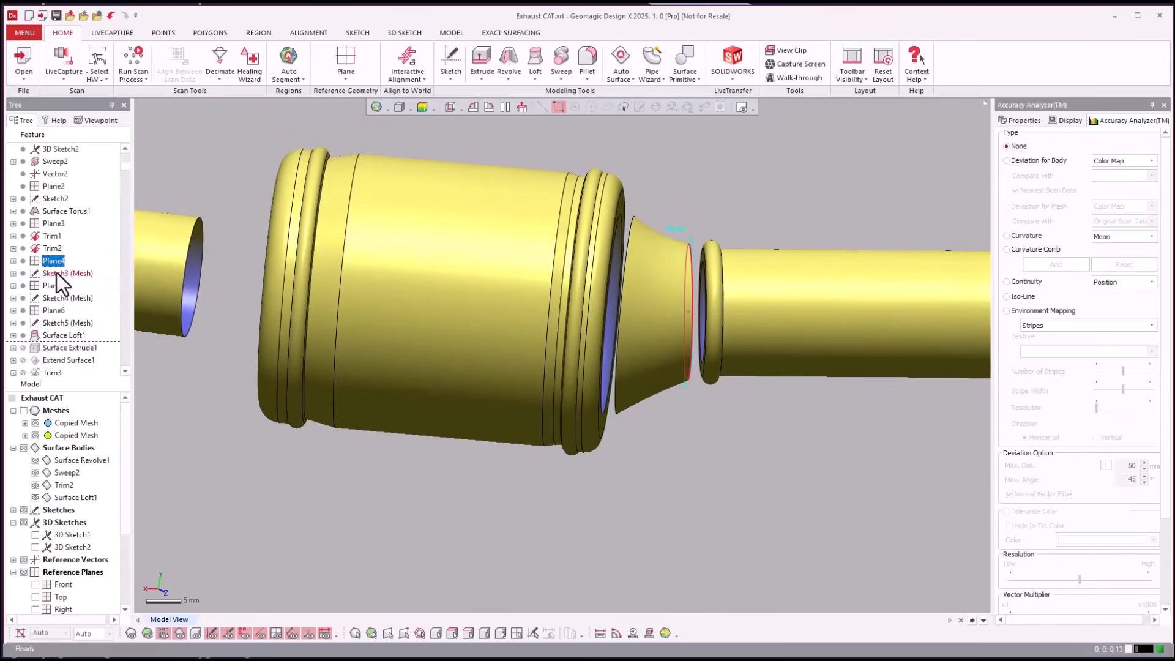
left_click(56, 273)
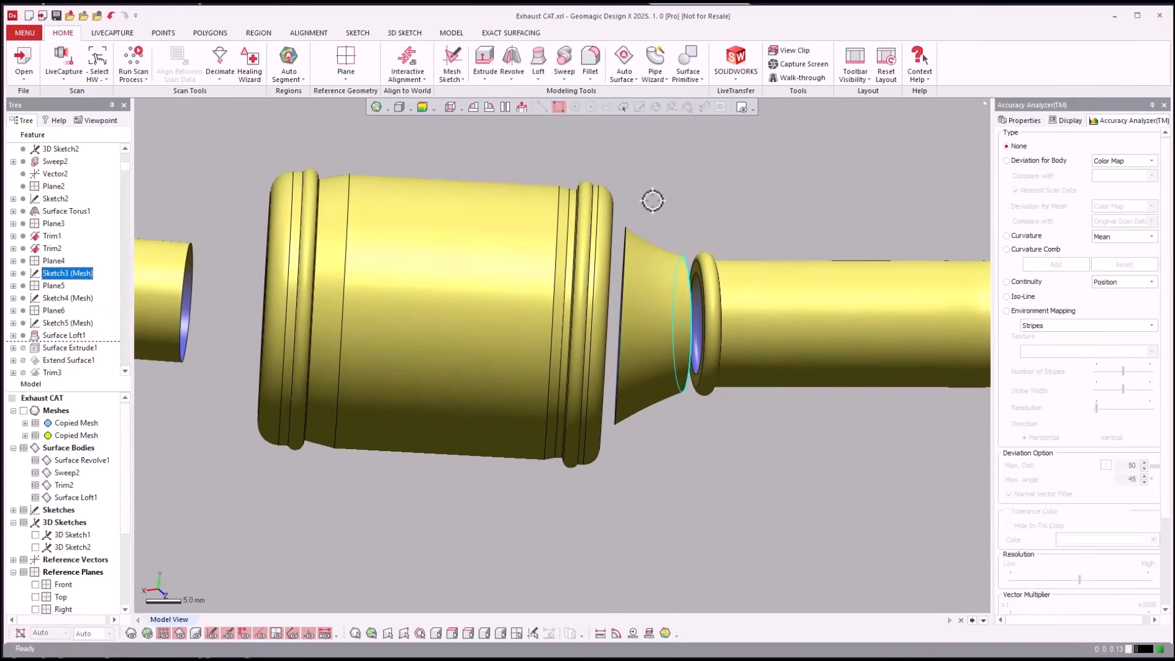
key("ctrl+1")
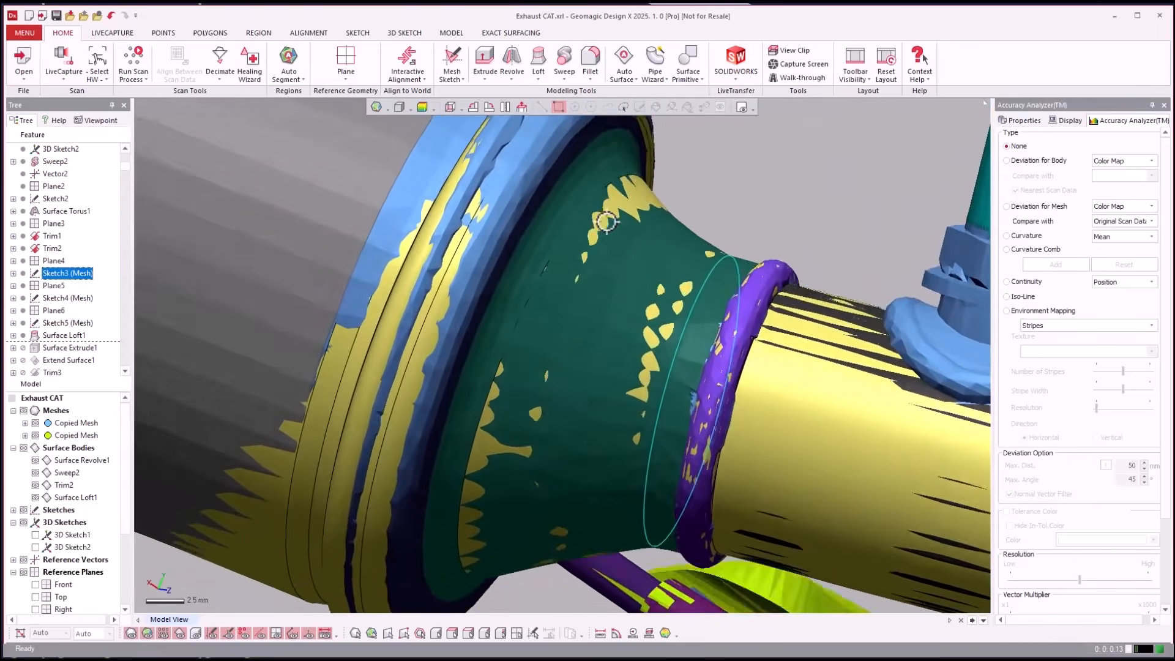
right_click_drag(606, 221, 475, 179)
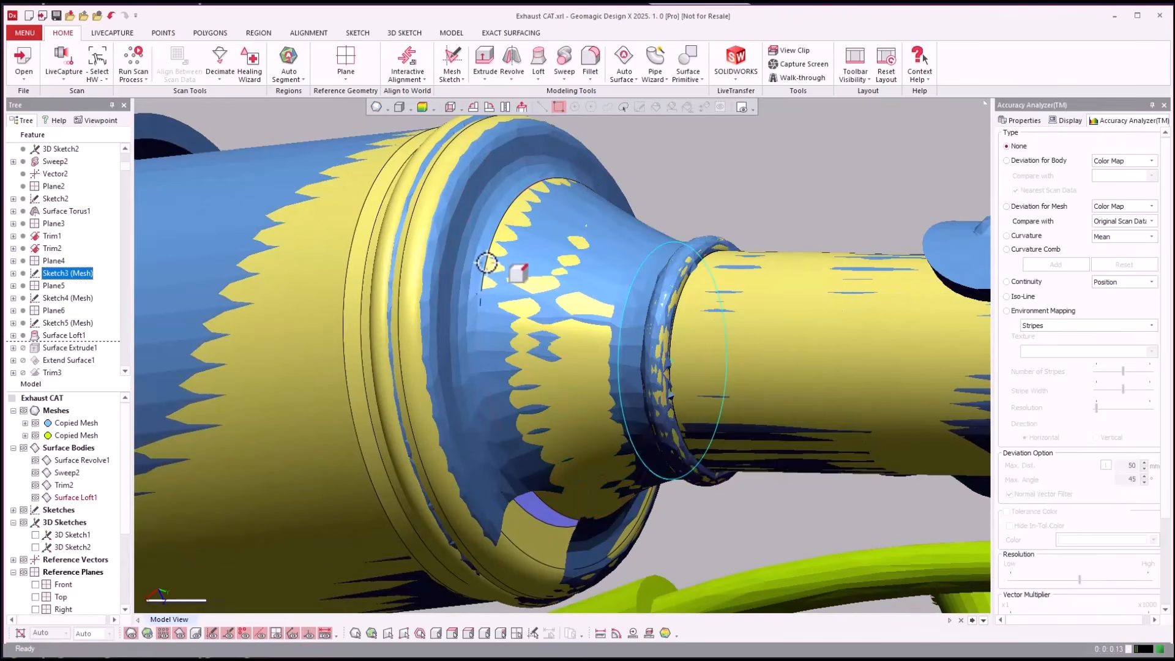
right_click_drag(487, 263, 281, 414)
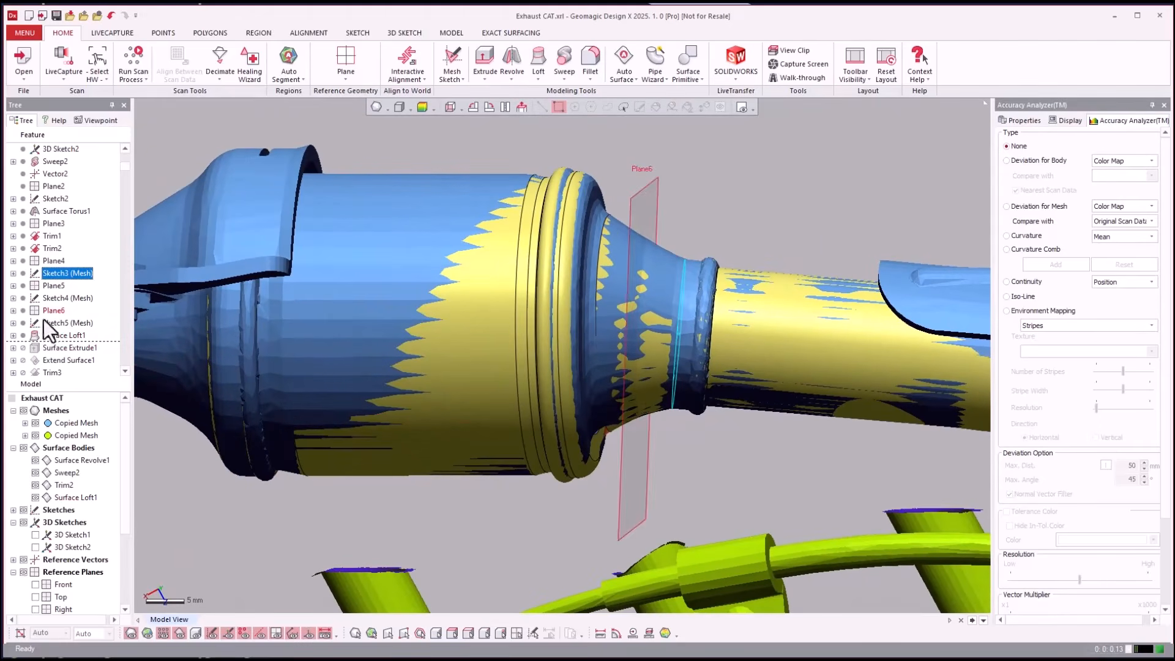
Step: Roll the history forward to Surface Extrude1 and view the surface bodies without the scan meshes
left_click(53, 347)
right_click(49, 349)
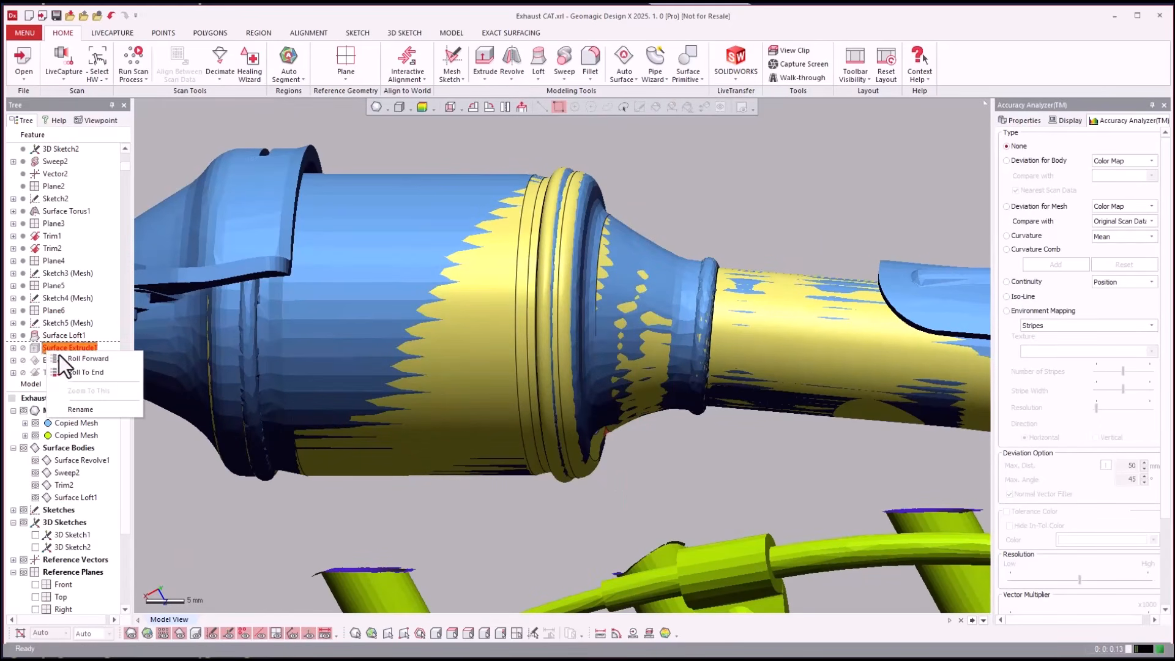
left_click(64, 355)
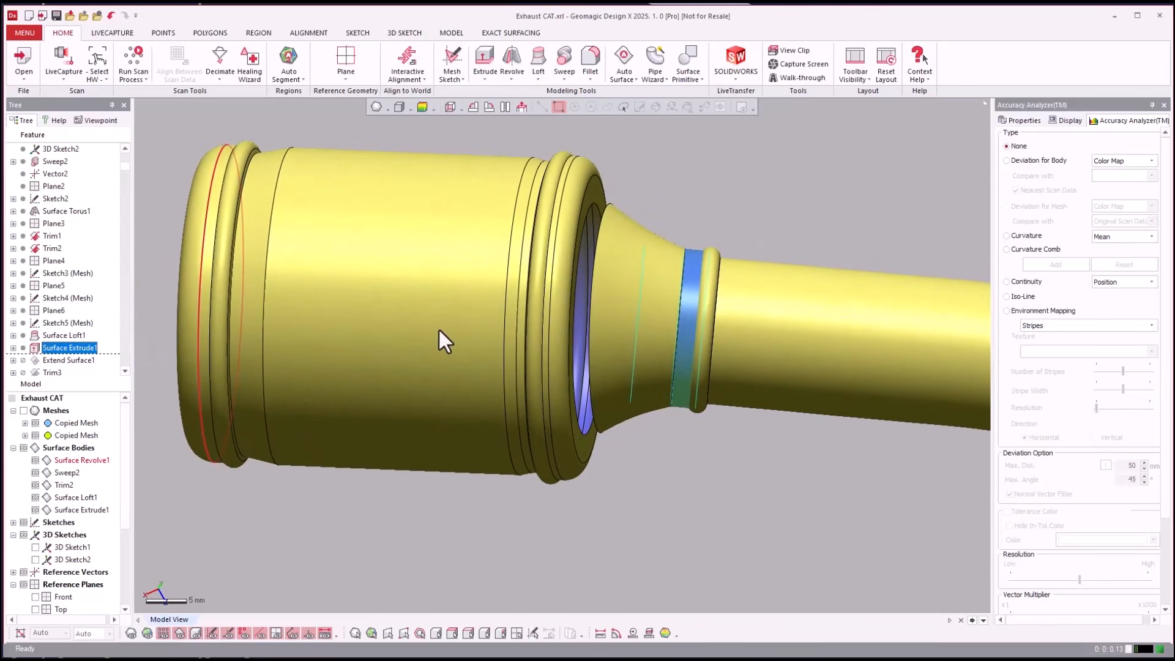
Step: Roll the history forward to Extend Surface1 and view the lofted cone extended into the canister
left_click(74, 361)
right_click(87, 364)
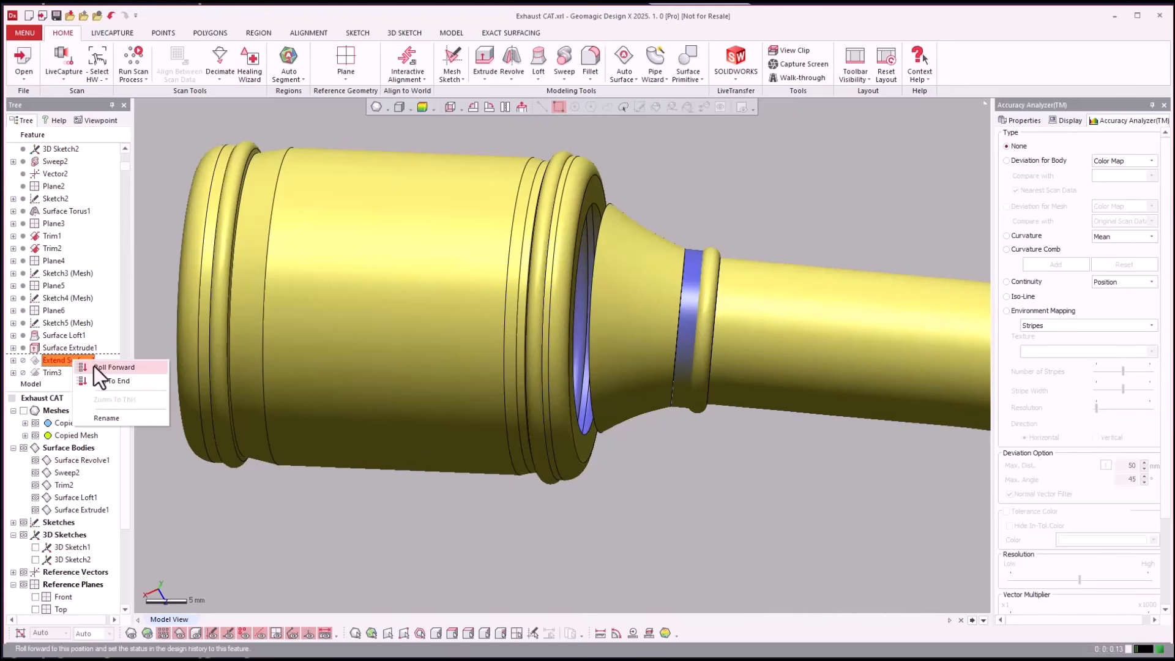
left_click(95, 367)
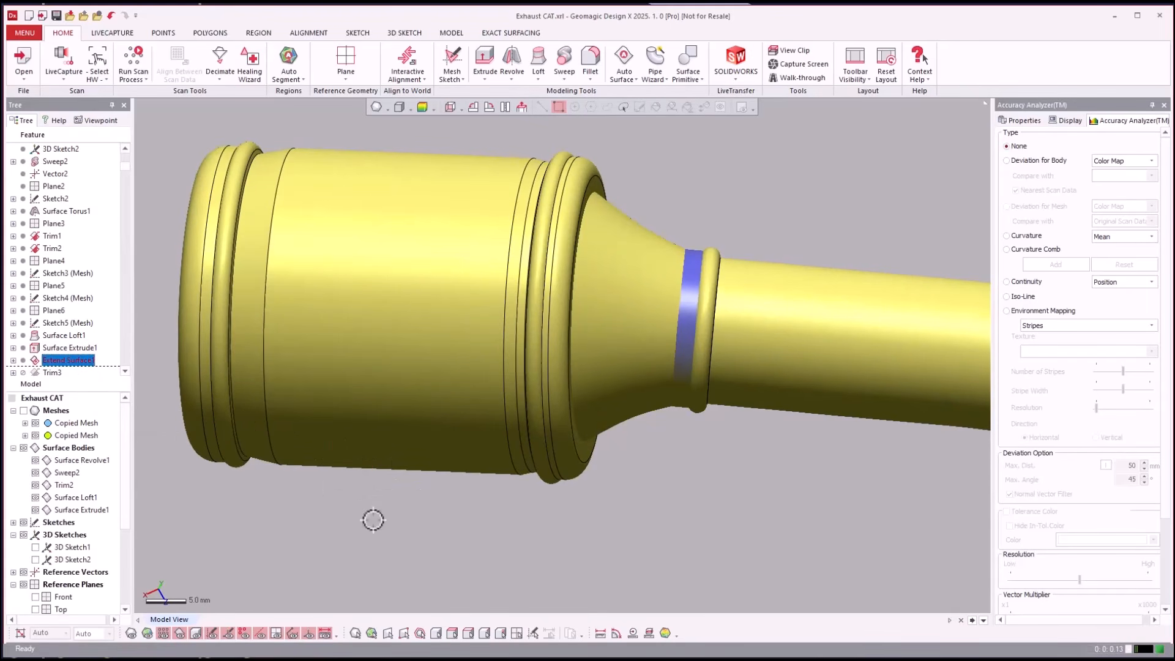
scroll(377, 562, "down", 2)
right_click_drag(393, 550, 263, 411)
Step: Roll the history forward to Trim3 and inspect the trimmed joints between the canister, cone, collar and outlet pipe
left_click(75, 363)
scroll(75, 363, "down", 1)
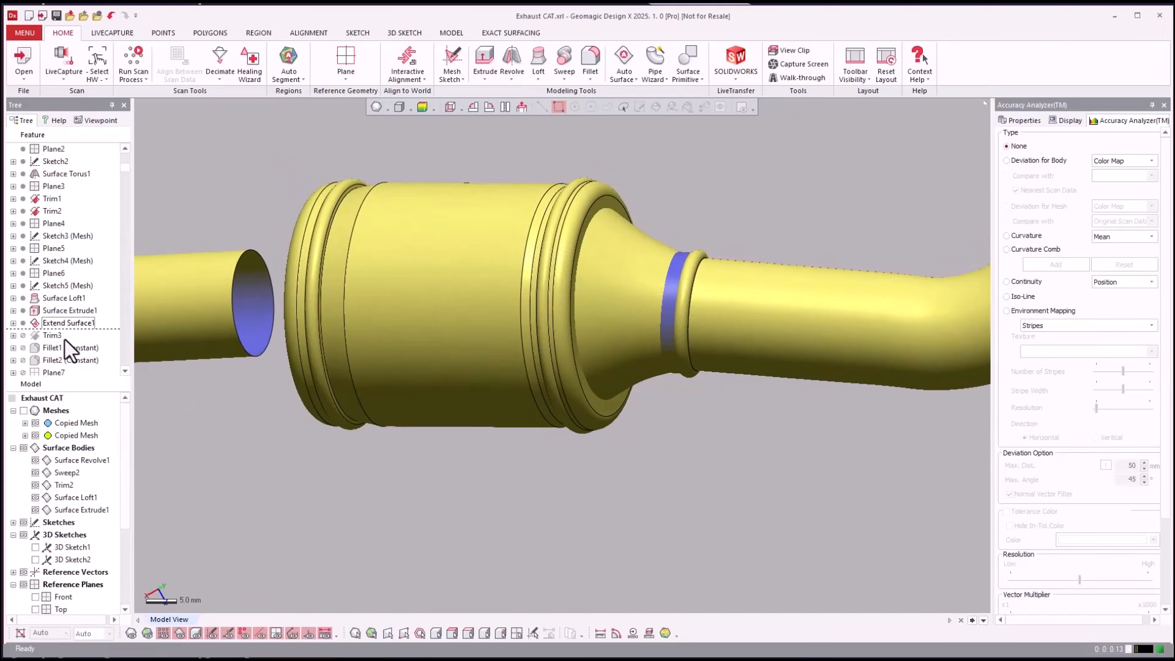
right_click(60, 332)
left_click(73, 337)
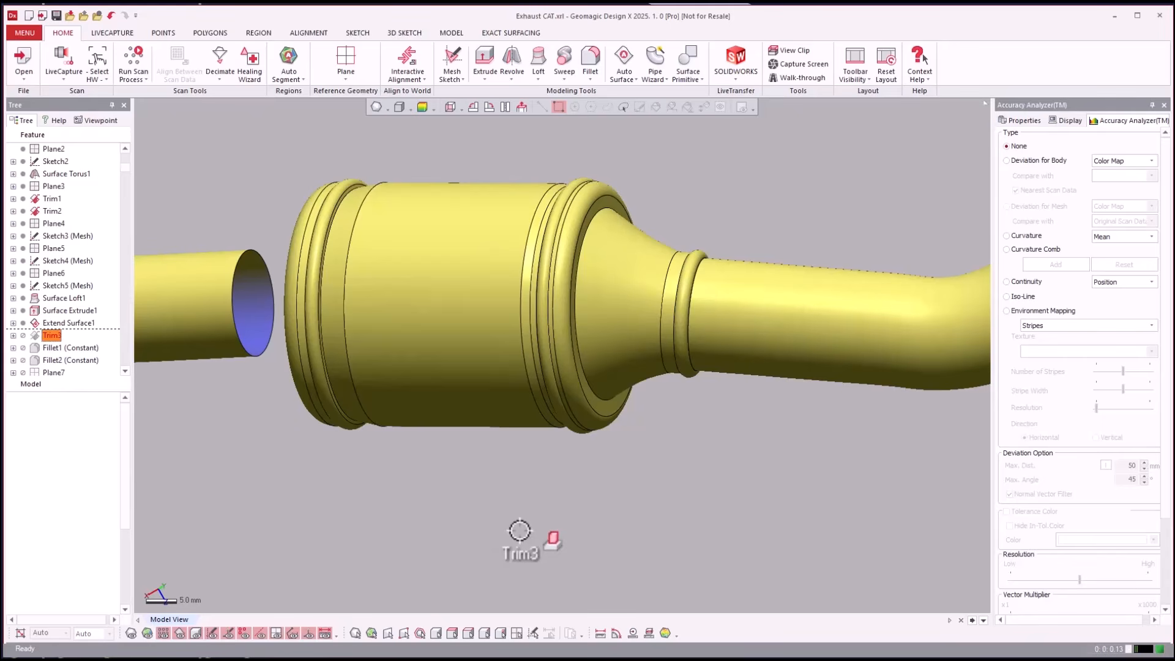
left_click(603, 272)
right_click_drag(603, 267, 727, 443)
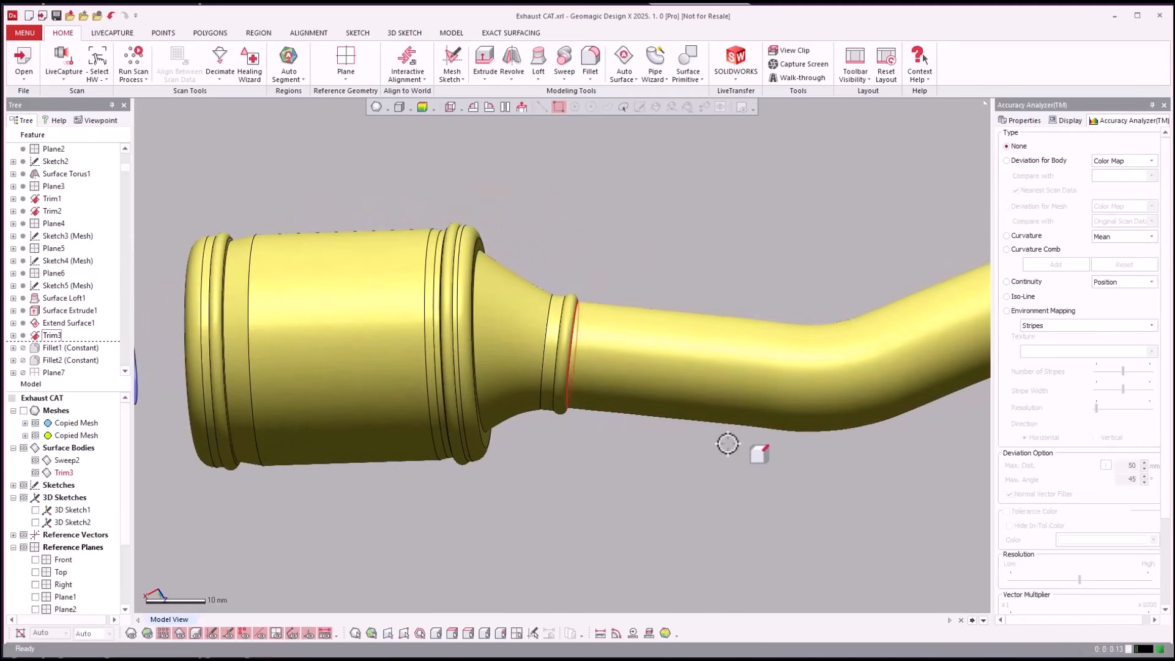
right_click_drag(538, 210, 459, 316)
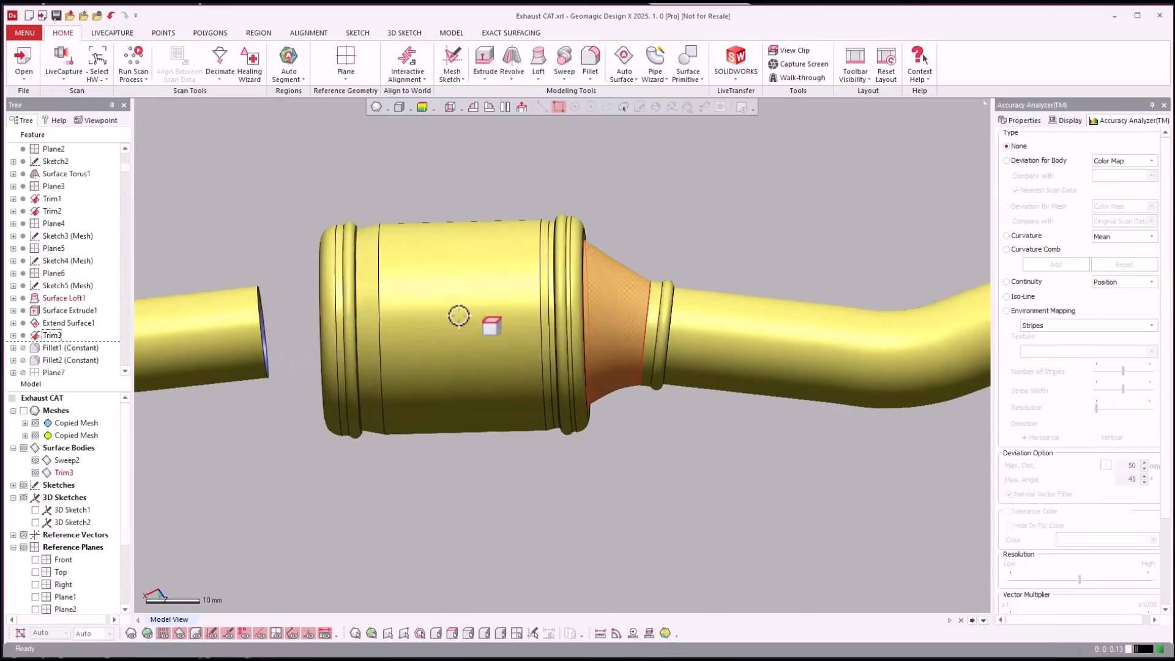
right_click_drag(583, 336, 604, 299)
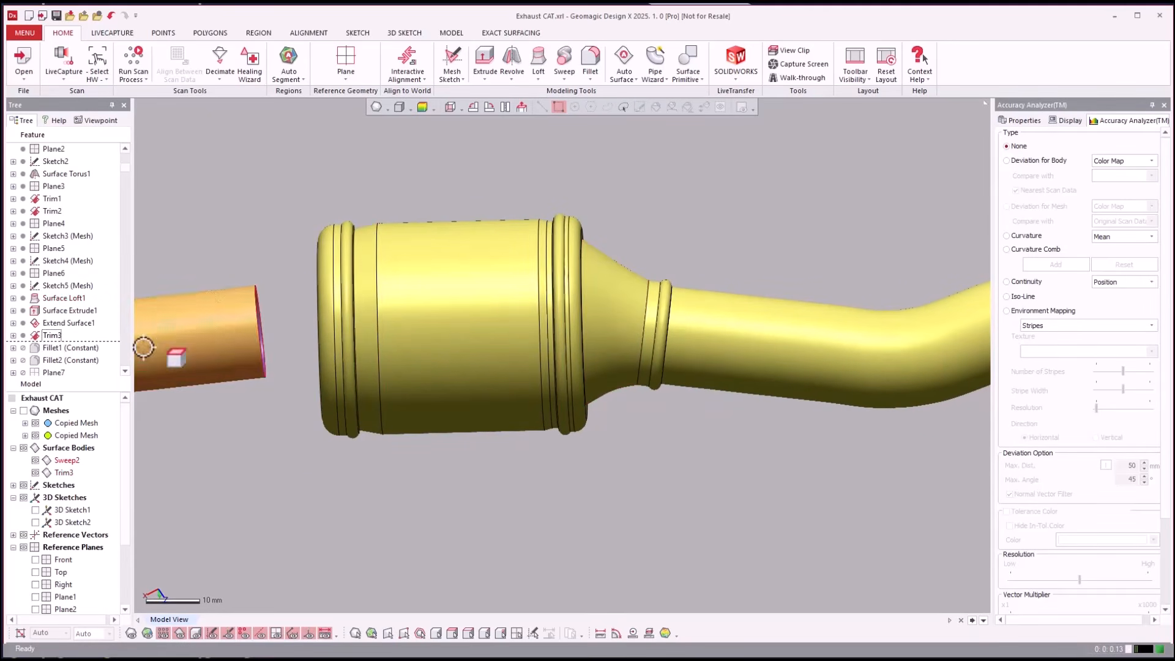
Step: Roll the history forward to Fillet2 (Constant) and highlight Sketch5 (Mesh) on the cone
left_click_drag(54, 361, 525, 498)
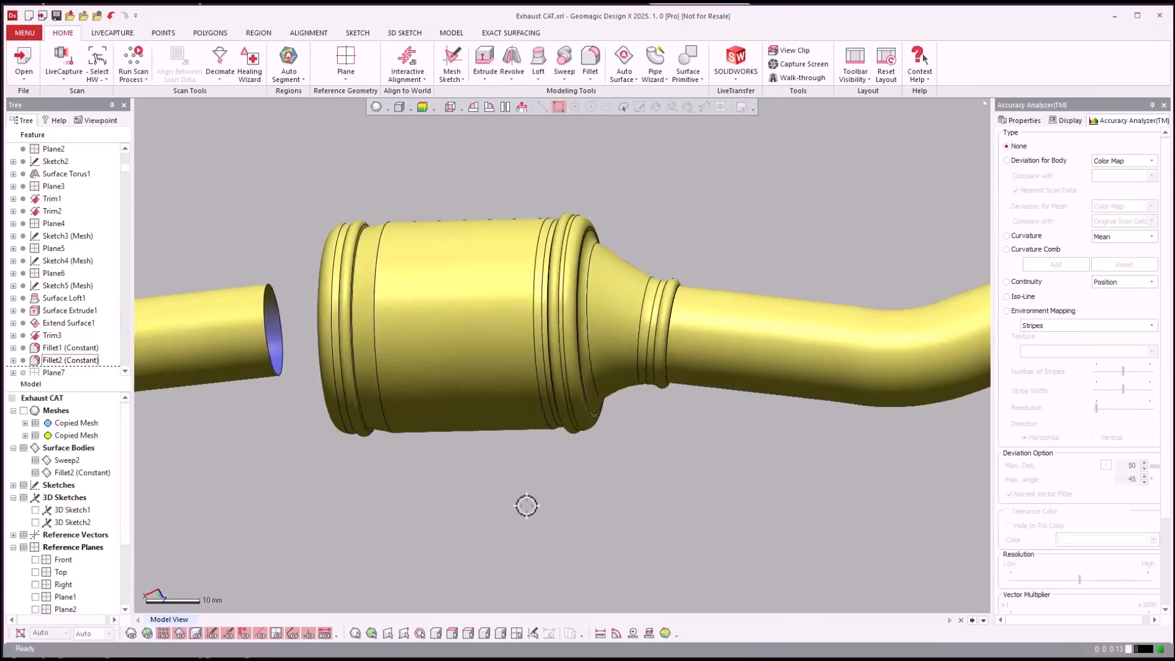
left_click(71, 287)
Step: Roll the history forward to Trim4, past the flange's Extrude1 and Surface Offset1
scroll(80, 290, "down", 3)
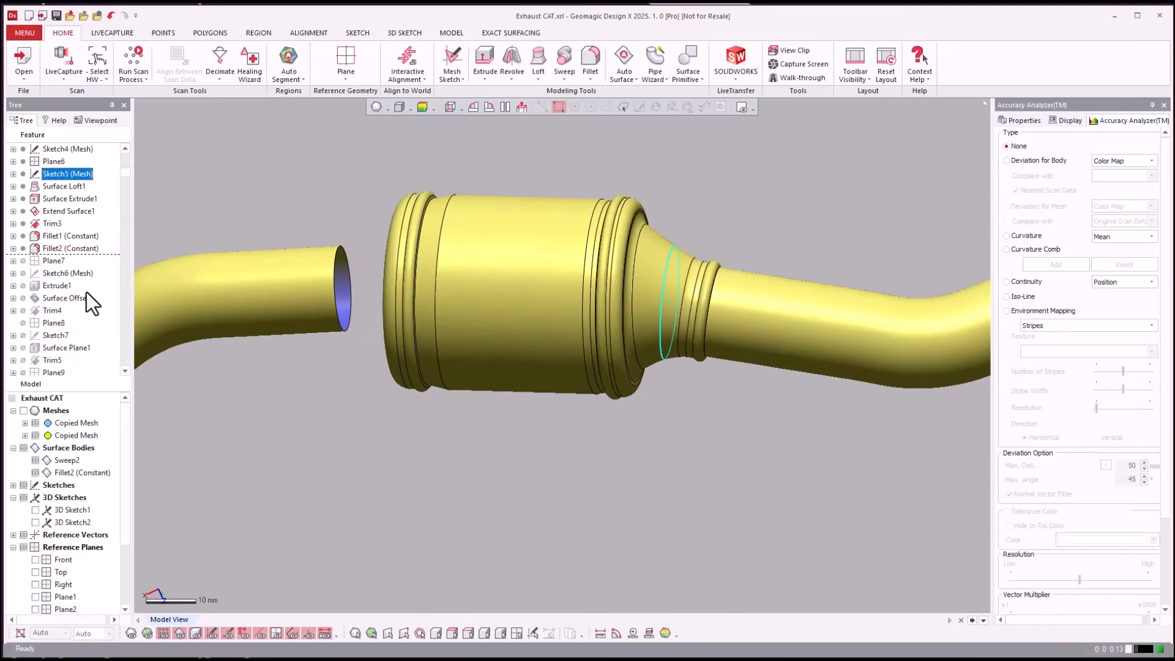
left_click(61, 311)
left_click_drag(71, 313, 270, 416)
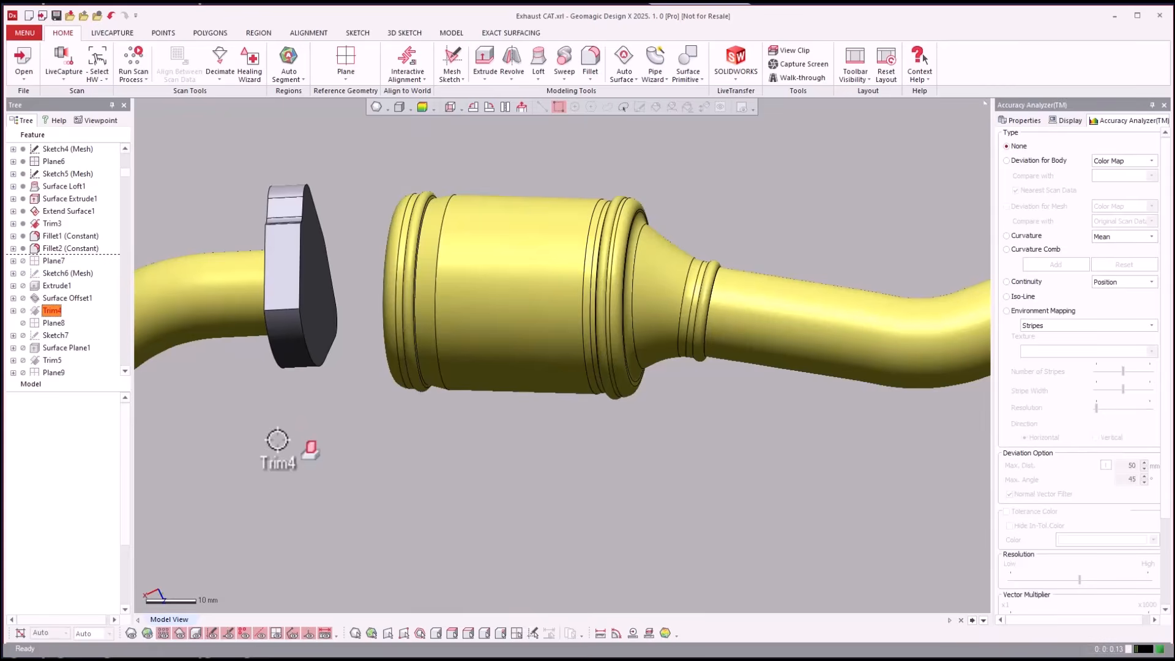
right_click_drag(291, 432, 343, 448)
Step: Compare the flange and bent pipe with the scan meshes, toggling the display of the bodies
scroll(344, 441, "up", 2)
scroll(343, 446, "up", 1)
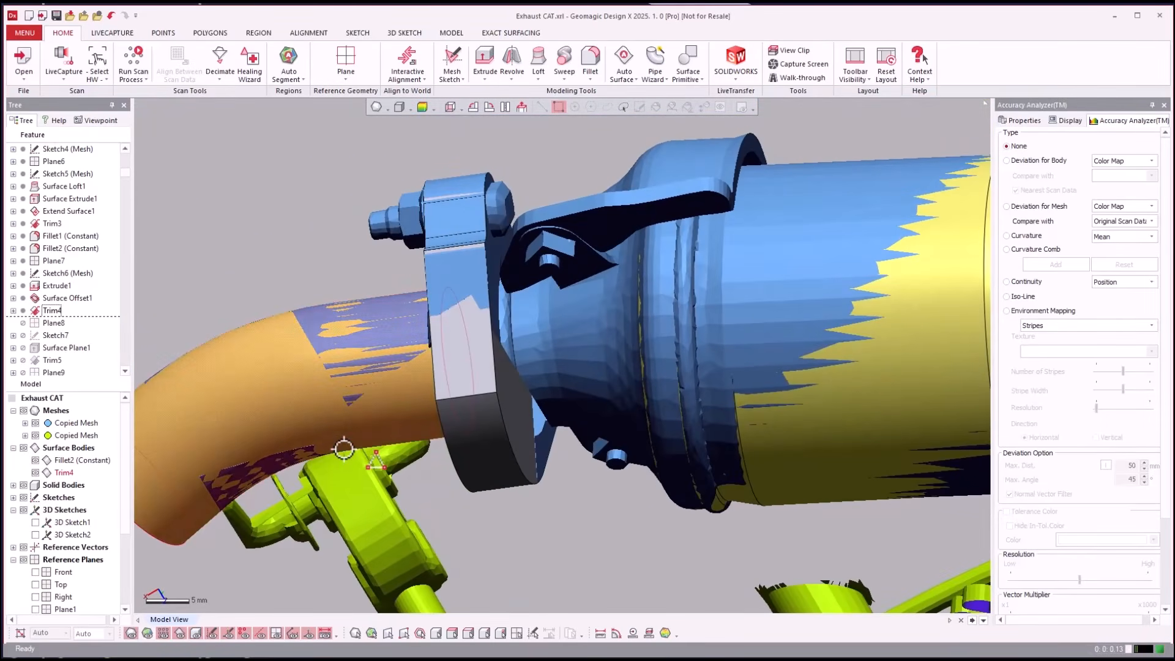
key("ctrl+1")
key("ctrl+1")
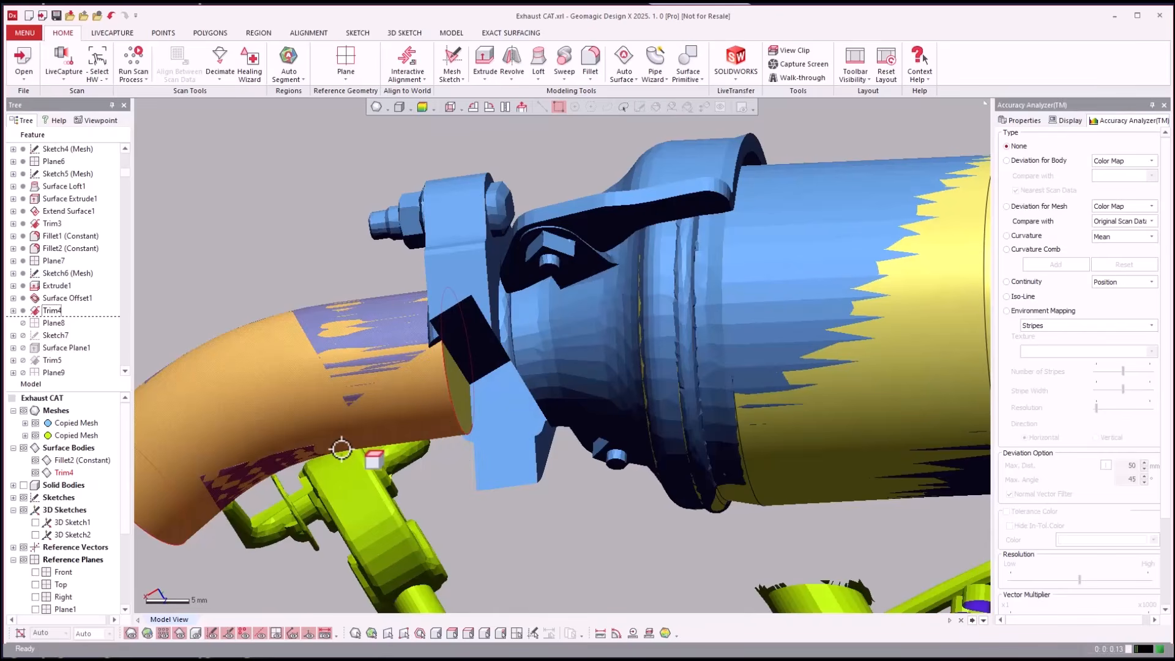
right_click_drag(342, 448, 179, 442)
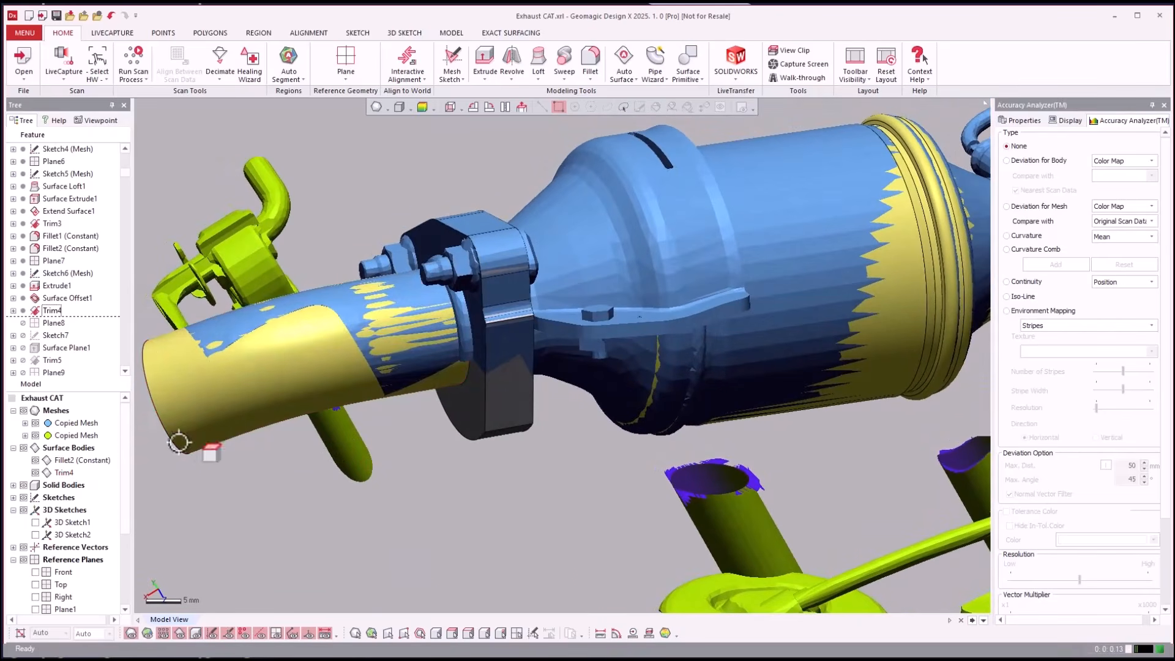
Step: Roll the history forward to Trim5 and highlight Surface Plane1 at the open end of the bent pipe
left_click(50, 360)
right_click(50, 360)
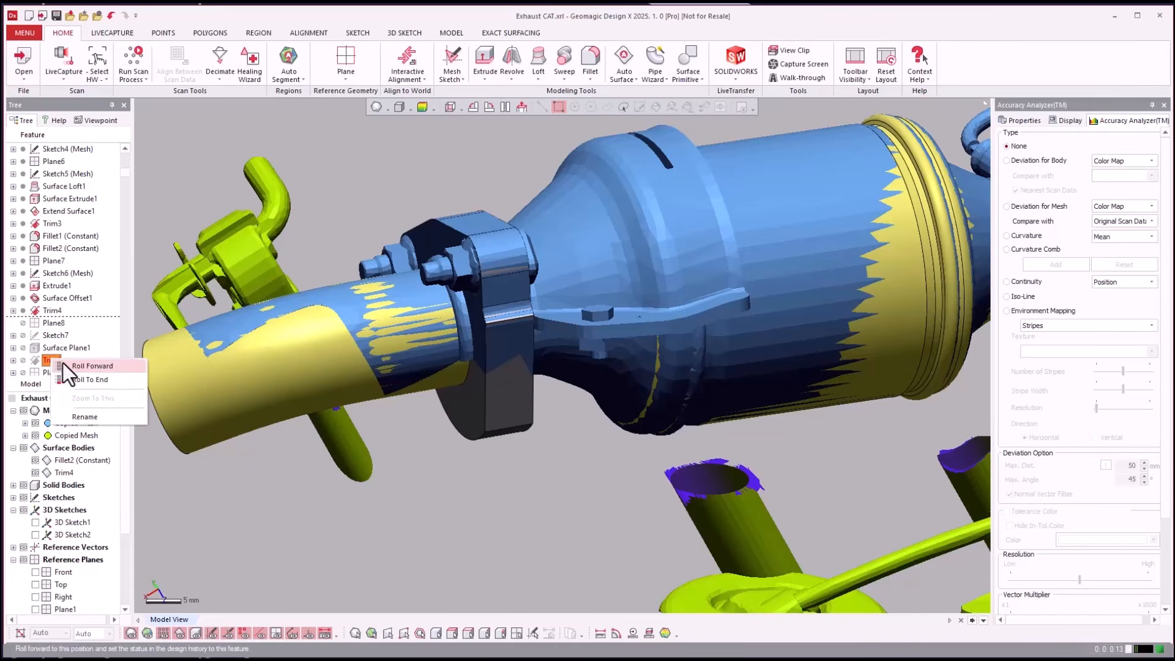
left_click(64, 363)
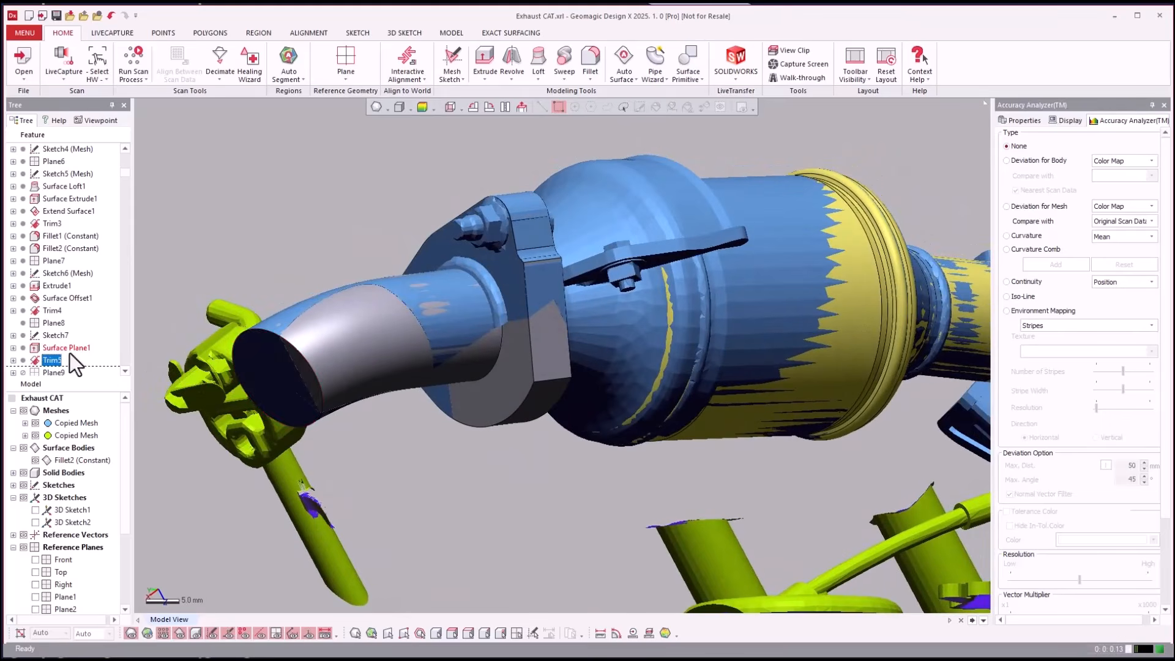
left_click(52, 346)
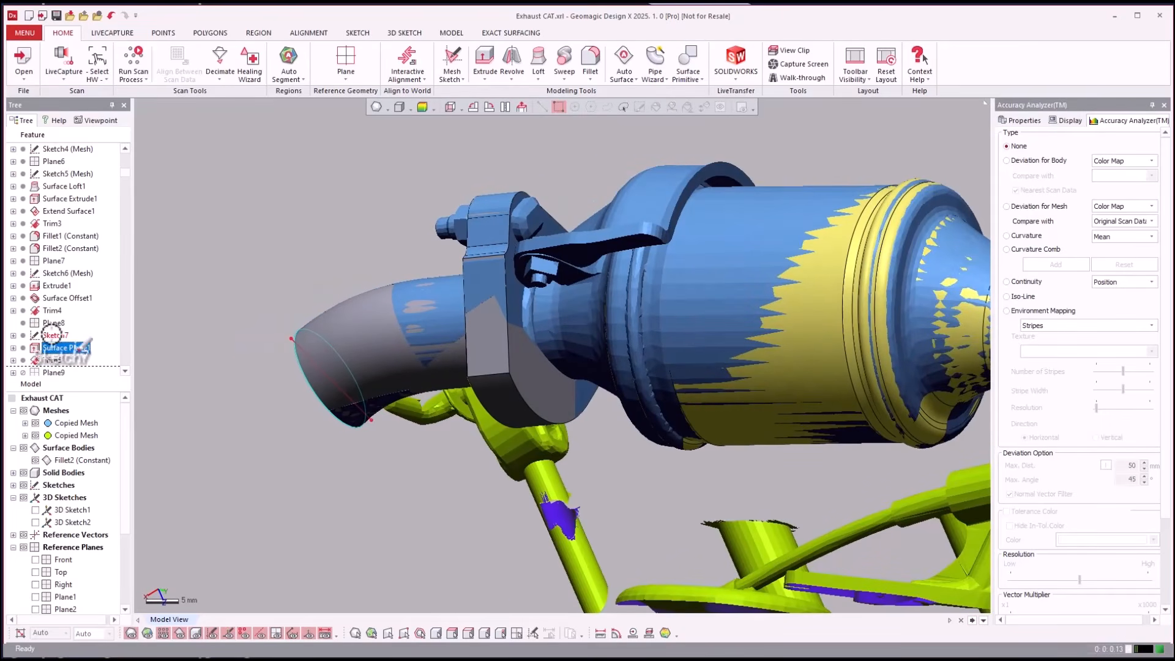
mouse_move(173, 380)
right_mouse_down()
mouse_move(215, 407)
mouse_move(166, 395)
right_mouse_up()
Step: Roll the history forward to Surface Loft2, between the flange and the canister
scroll(89, 361, "down", 2)
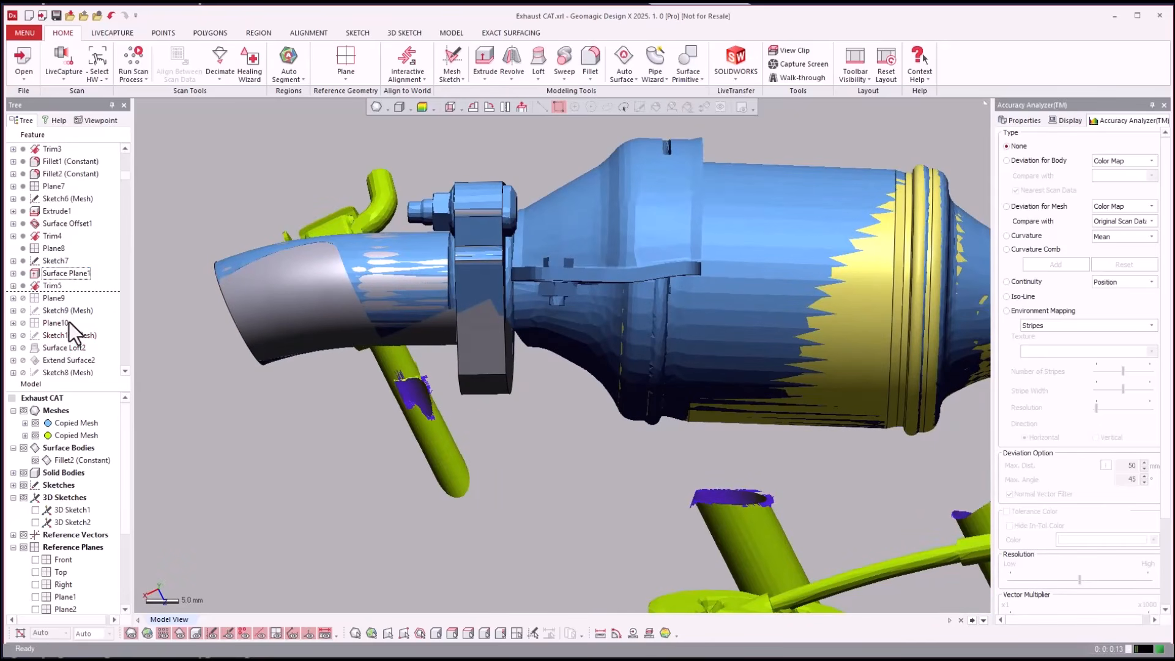
right_click(49, 347)
left_click(77, 354)
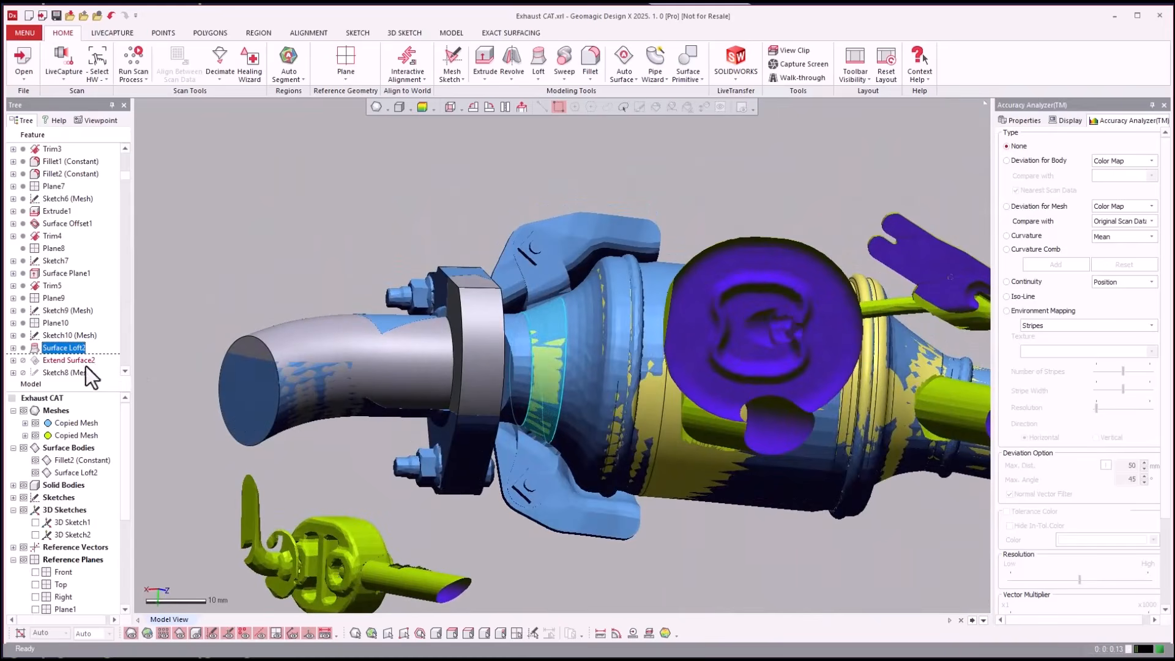
Step: Roll the history forward to Extend Surface2 and view the extended loft without the scan meshes
scroll(78, 324, "down", 3)
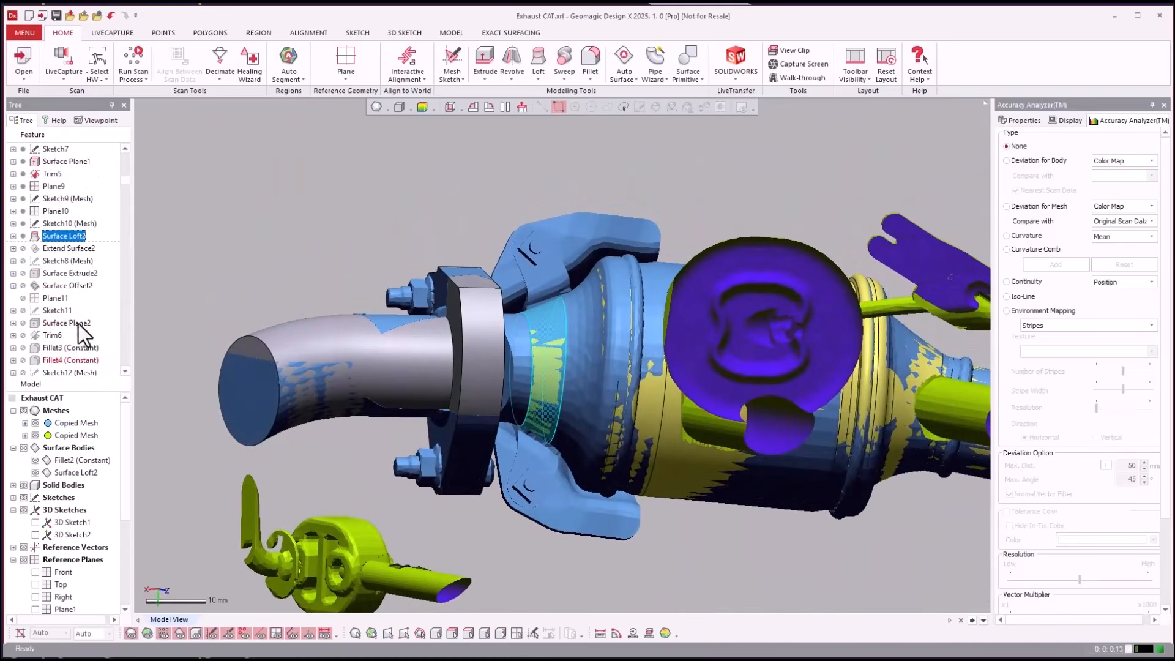
right_click(57, 248)
left_click(79, 255)
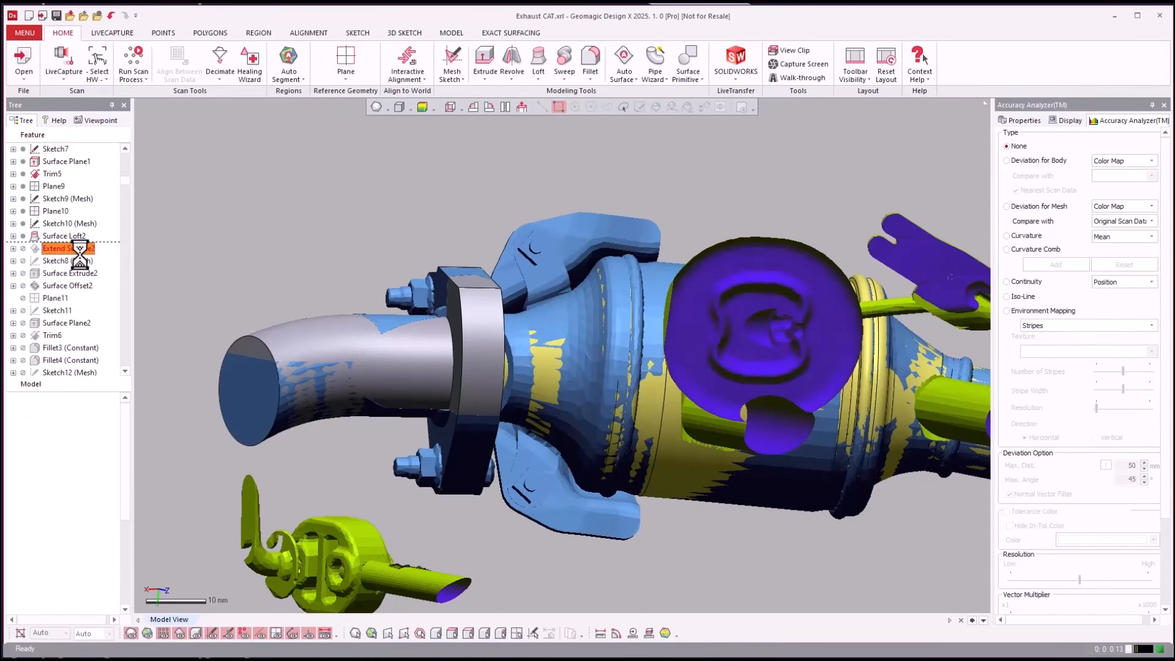
left_click_drag(79, 254, 218, 291)
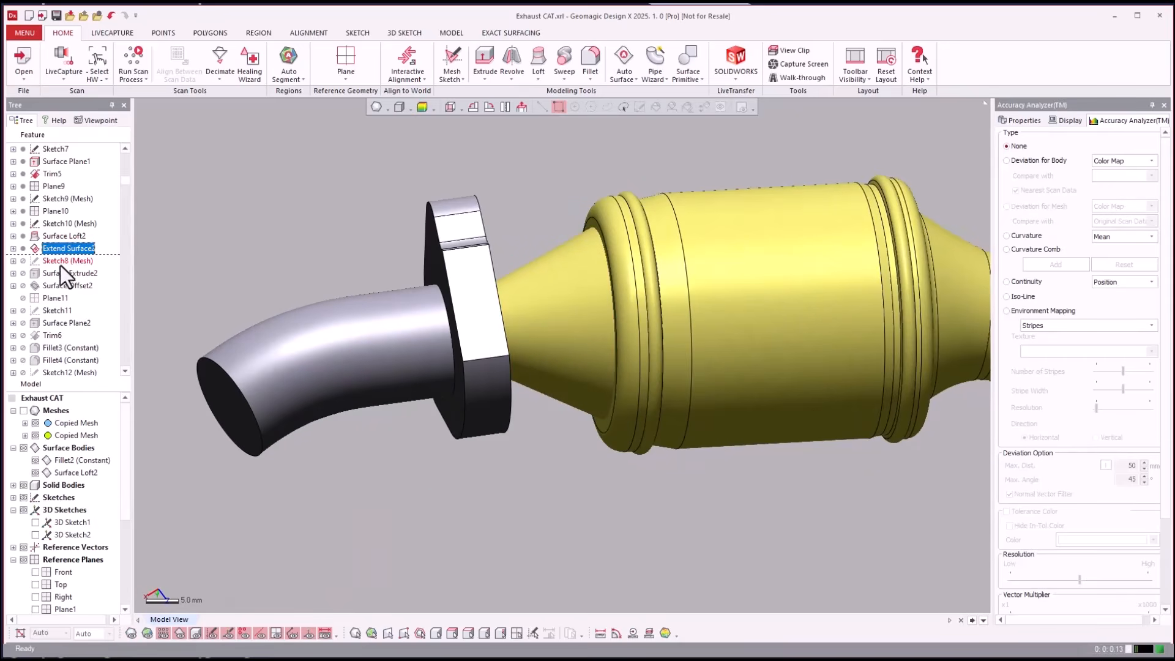
Step: Roll the history forward to Surface Plane2 and on to Trim6, where the surfaces become a solid
left_click_drag(57, 284, 290, 244)
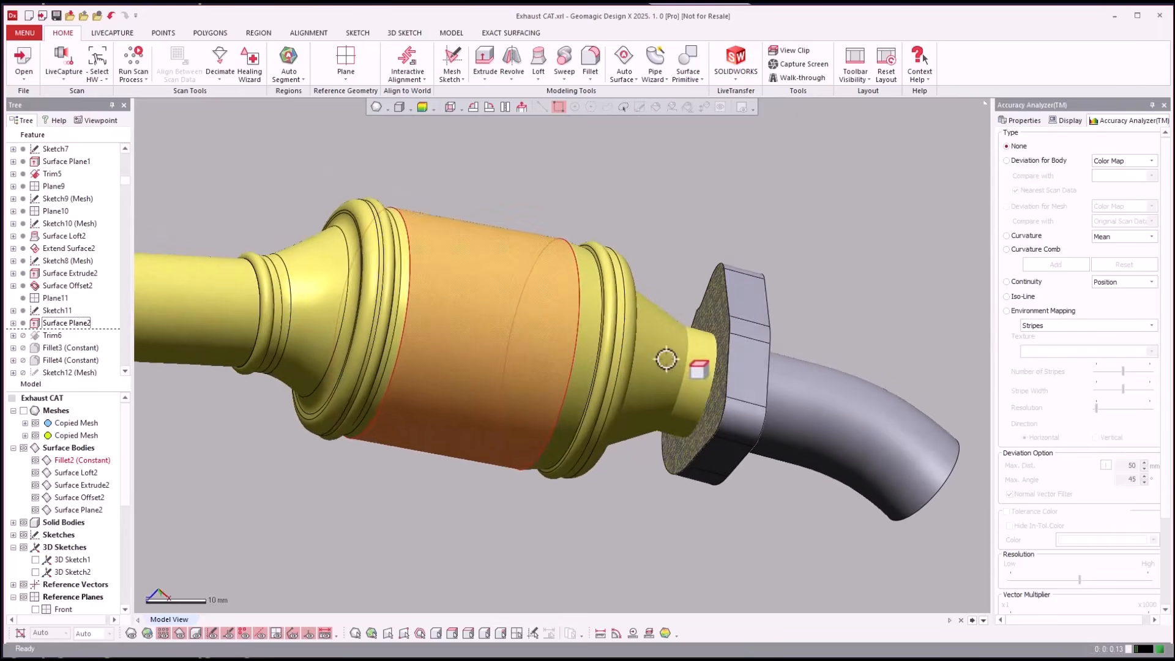
right_click(62, 337)
left_click(103, 351)
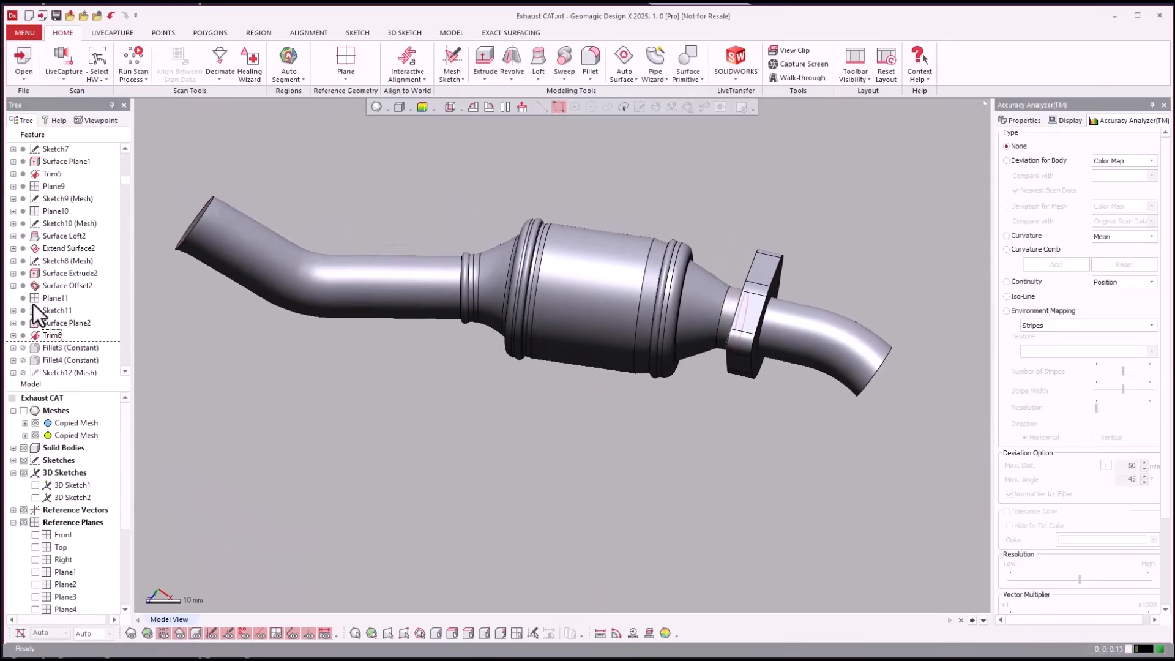
Step: Roll the history forward to Fillet4 (Constant) and compare the flange area of the solid with the scan meshes
right_click(65, 358)
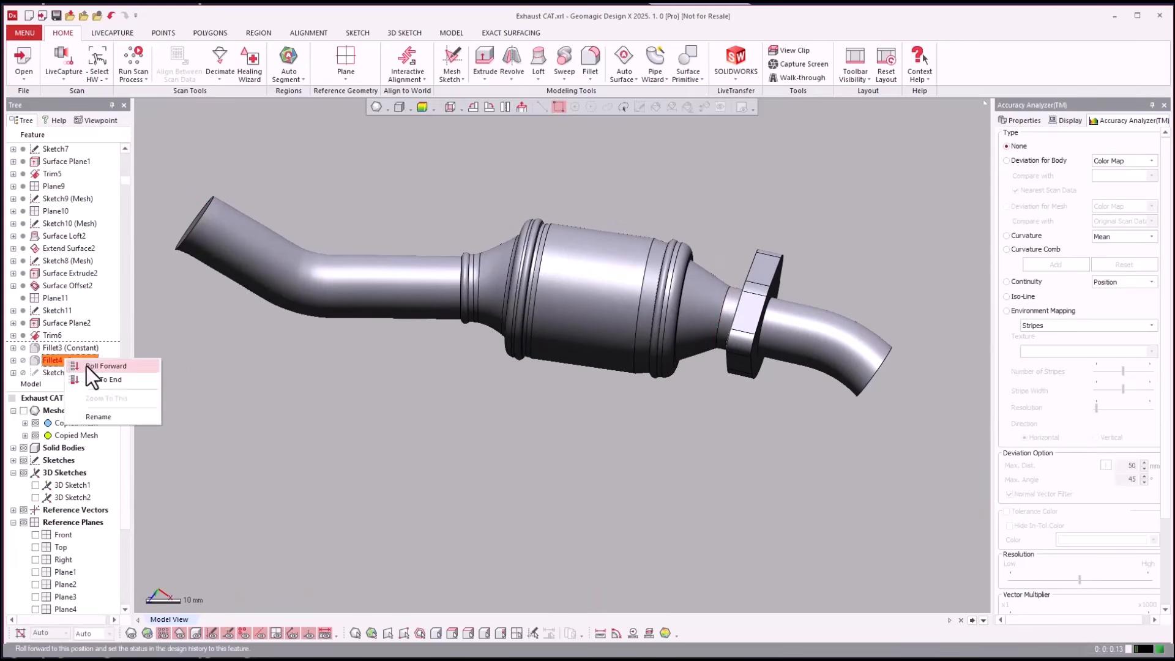
left_click(87, 365)
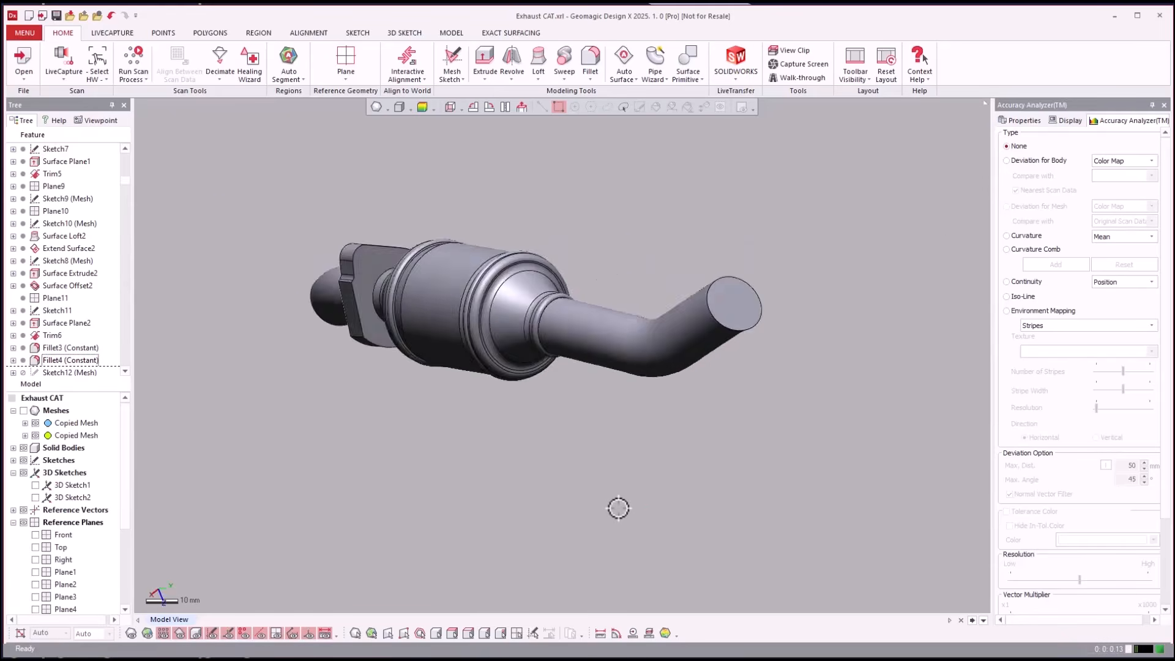
scroll(65, 266, "down", 4)
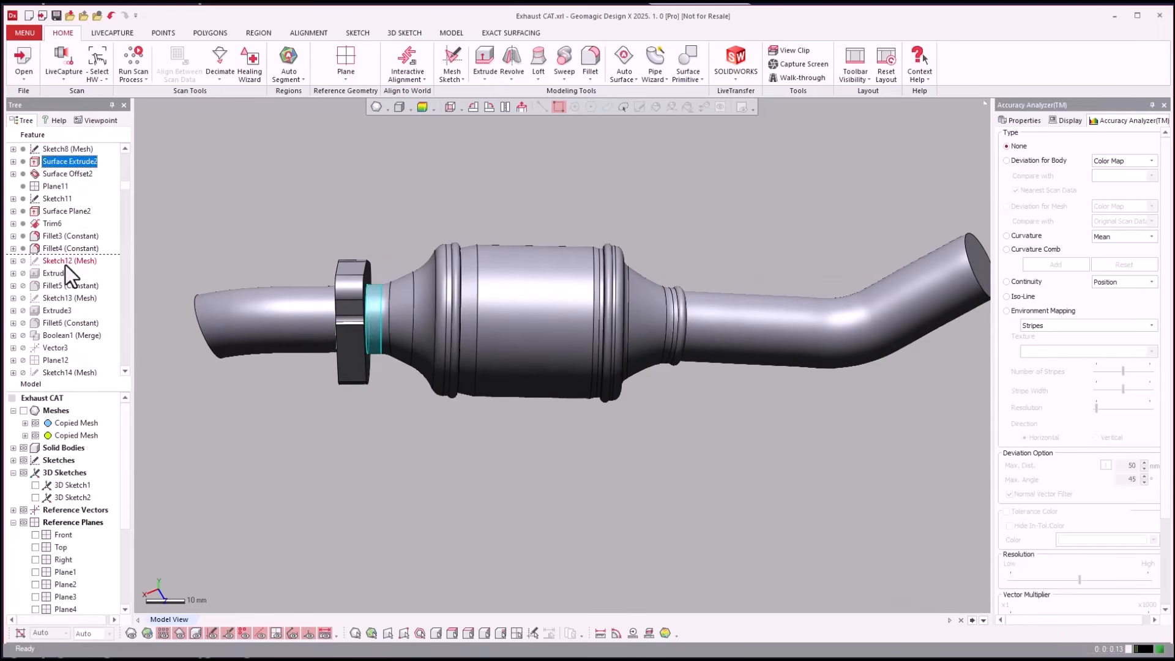
key("ctrl+1")
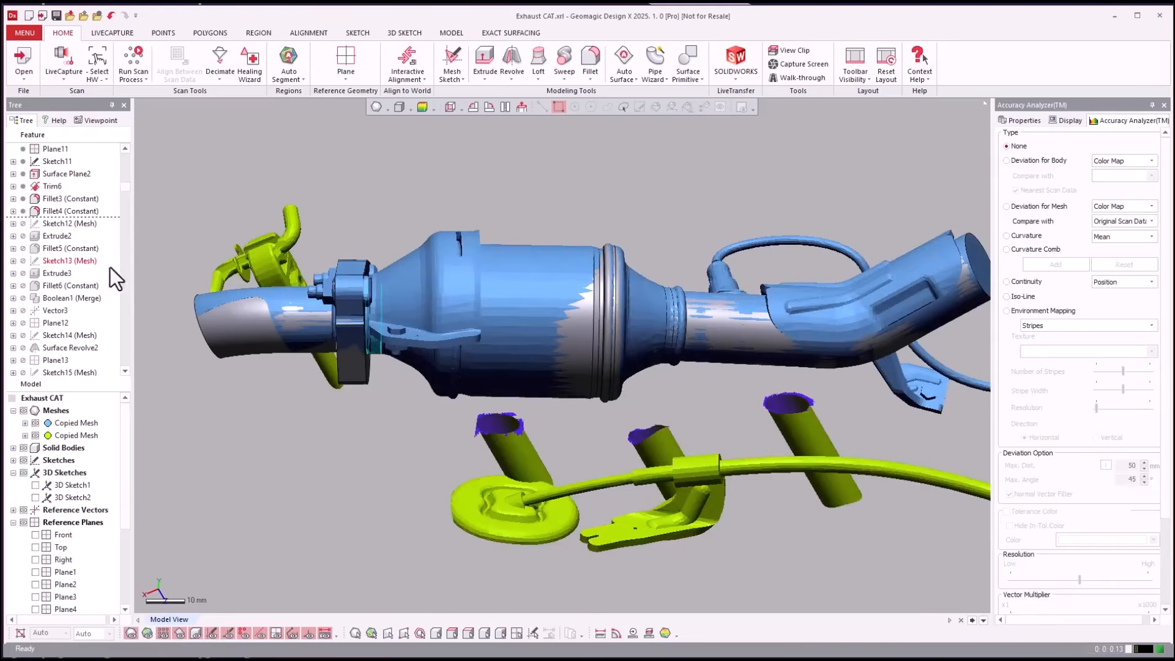
right_click_drag(150, 283, 373, 278)
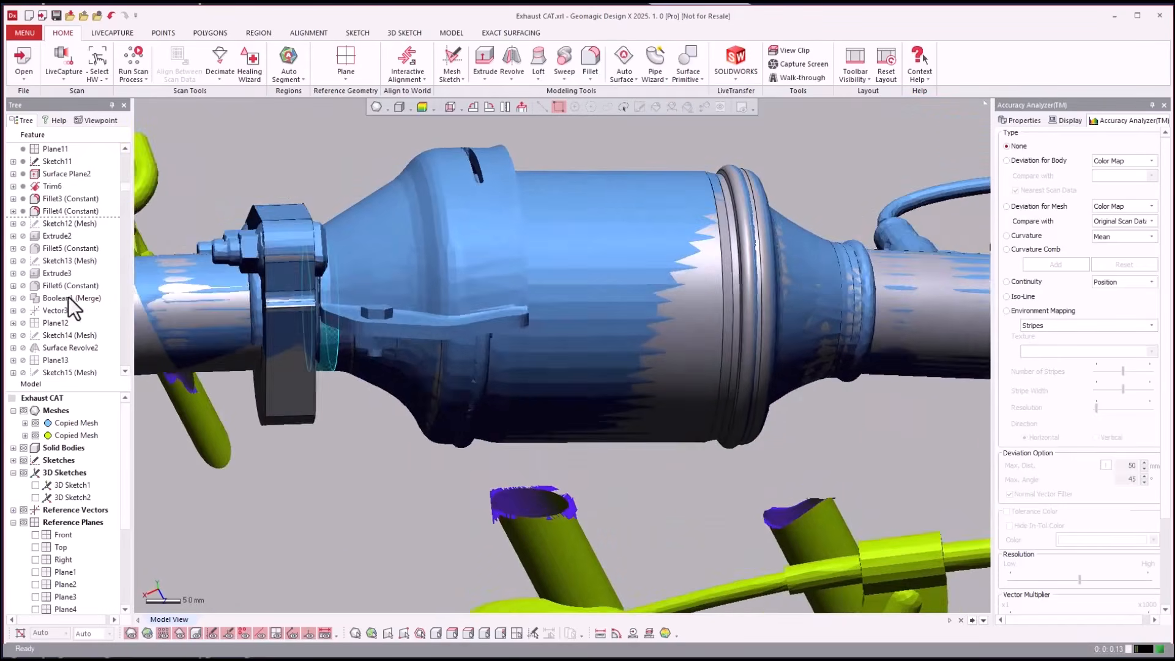
Step: Roll the history forward to Fillet5 (Constant), then highlight that fillet and Extrude2 where the bent pipe meets the flange
right_click(52, 248)
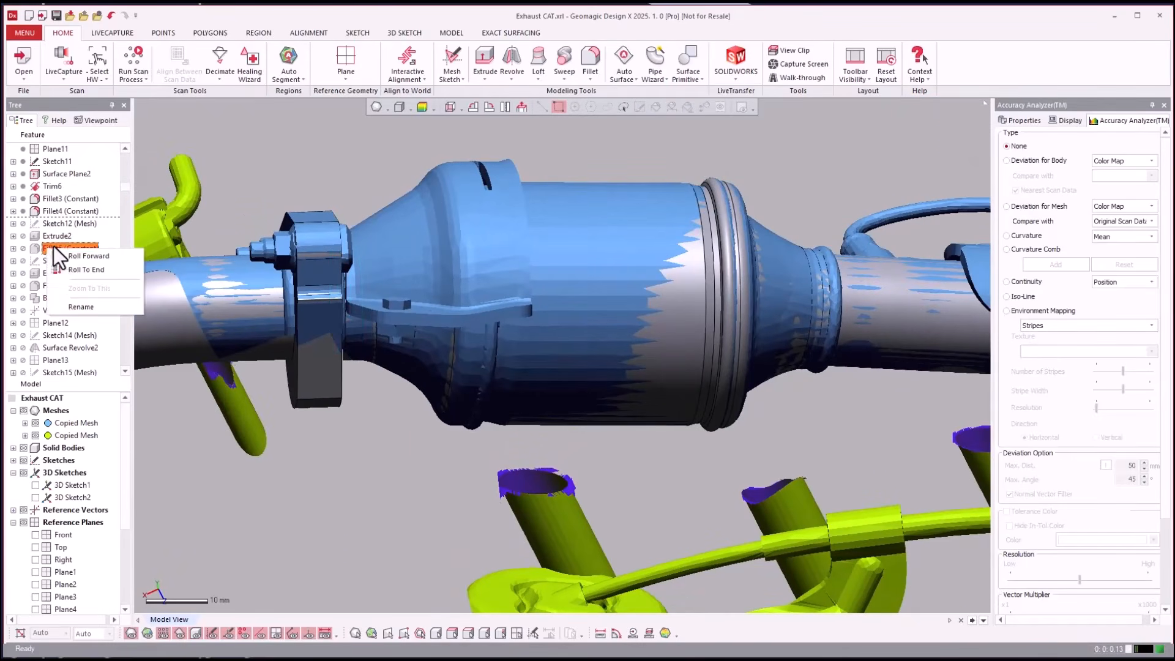
left_click(72, 253)
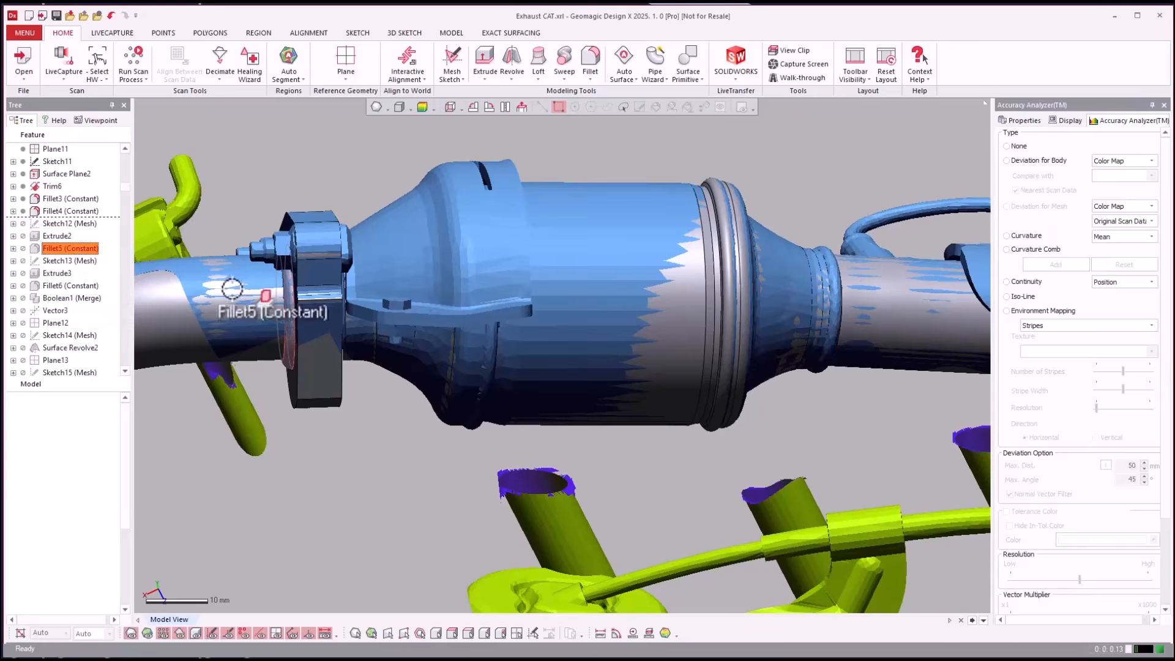
left_click(381, 535)
right_click_drag(390, 521, 386, 477)
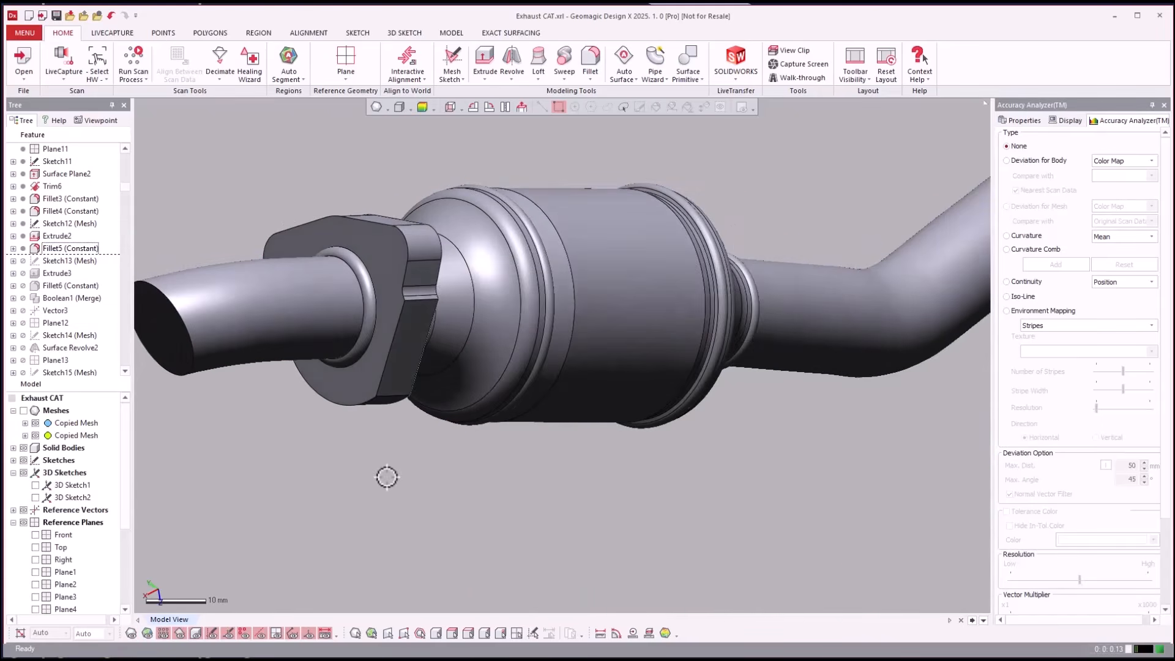
left_click(50, 247)
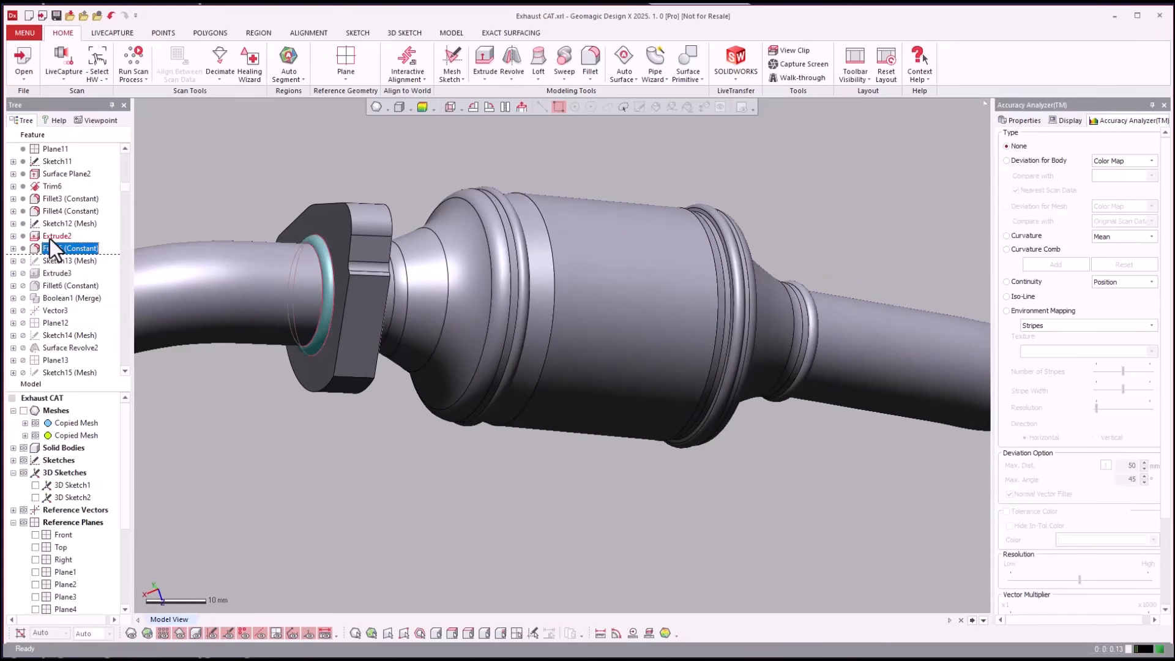
left_click(42, 236)
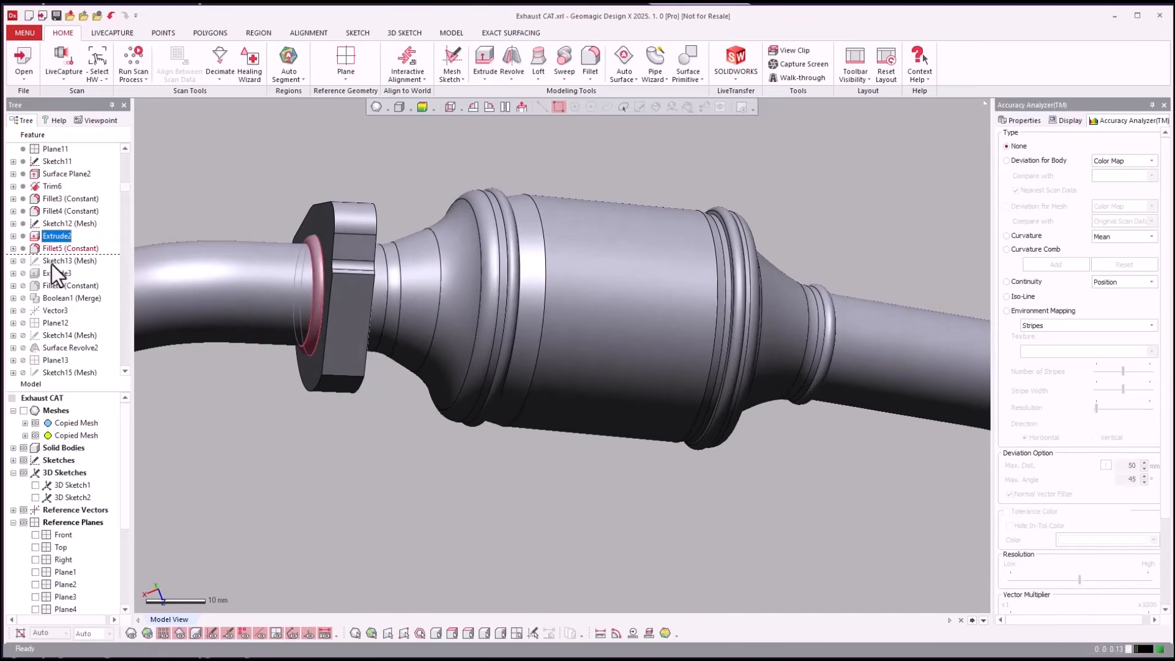
Step: Roll the history forward to Fillet6 (Constant) and inspect the filleted collar on the canister side of the flange
left_click_drag(49, 283, 314, 430)
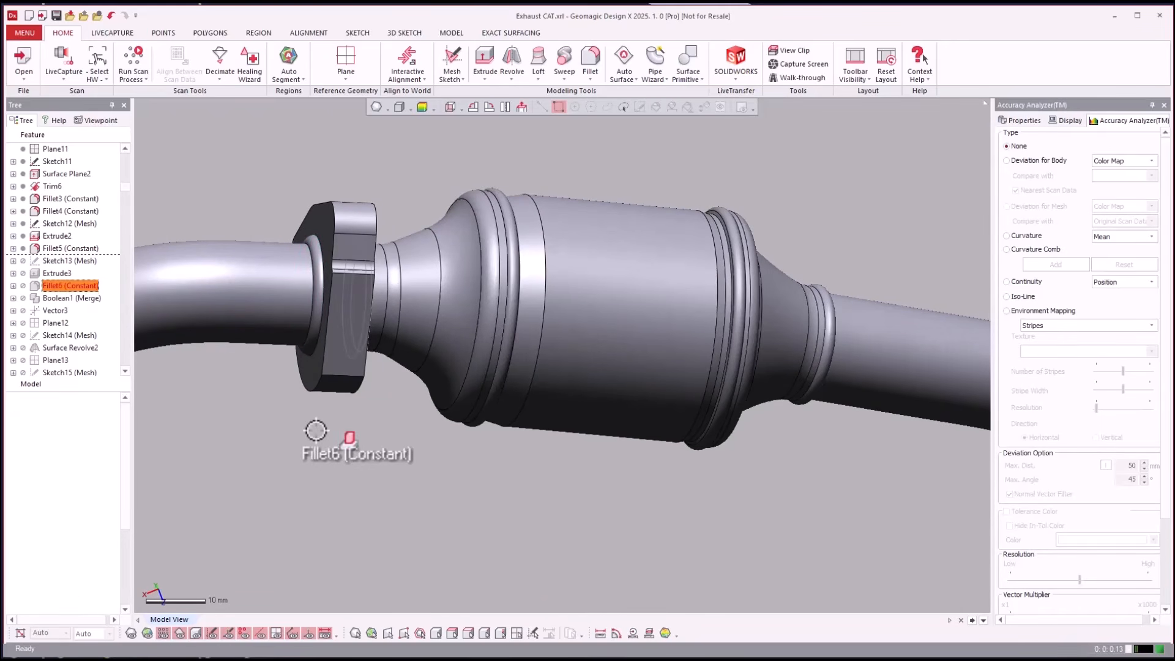
right_click_drag(428, 408, 421, 292)
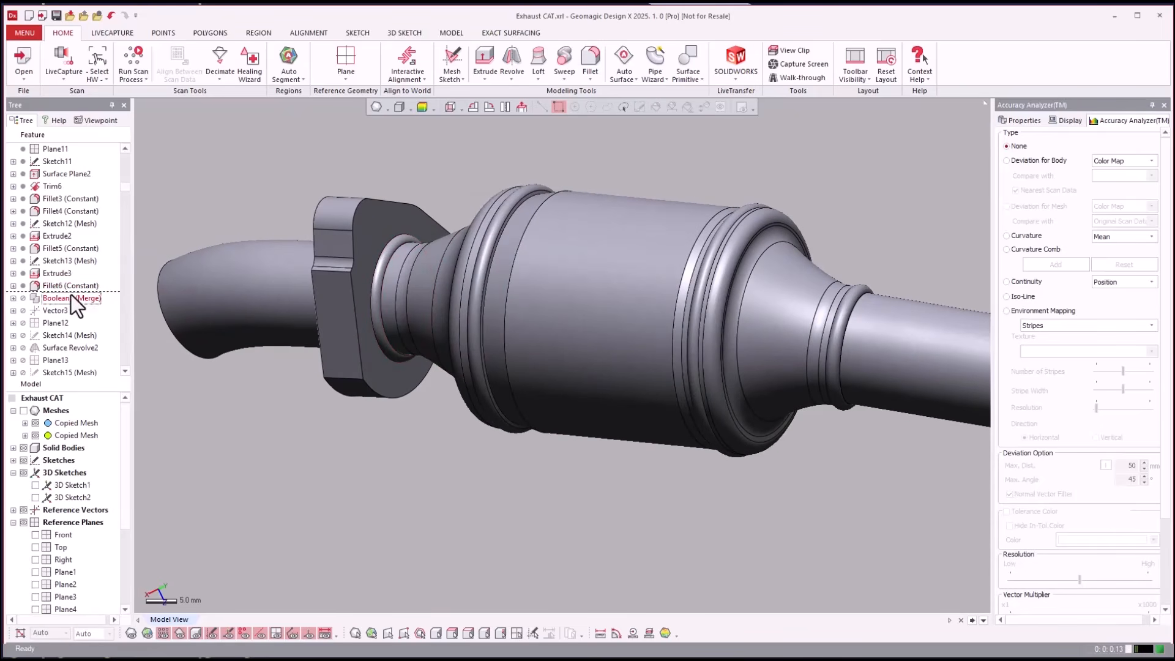
Step: Roll the history forward to Boolean1 (Merge), then on to Surface Revolve2 around the canister's flange-side shoulder
left_click_drag(85, 300, 95, 302)
right_click_drag(274, 428, 285, 438)
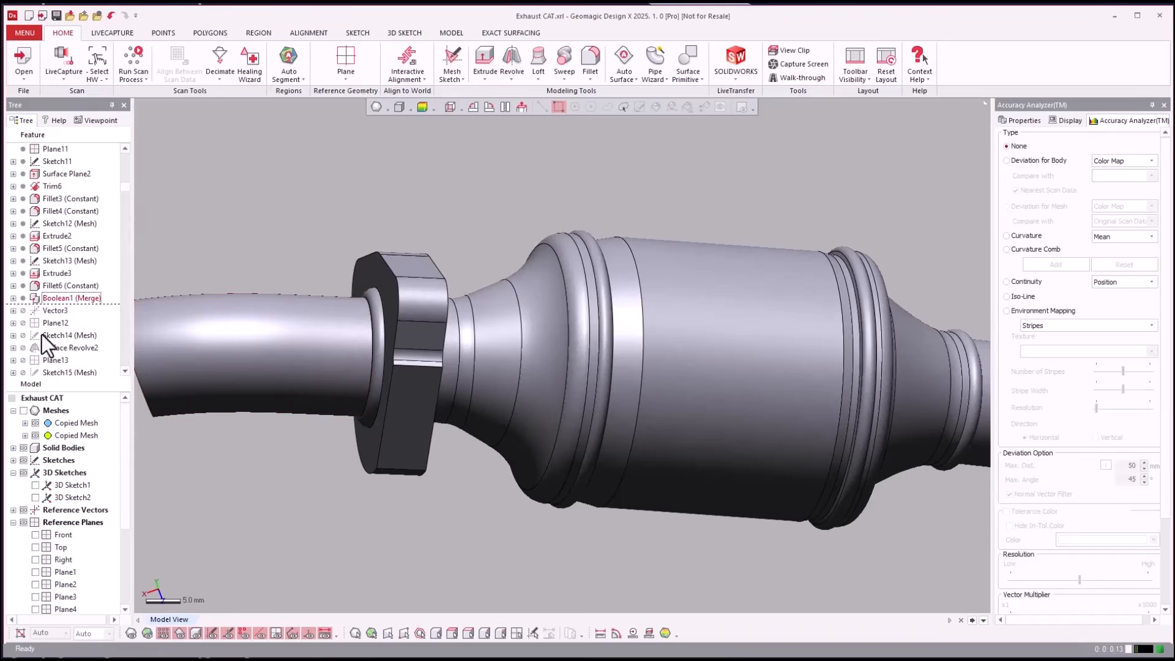
left_click_drag(50, 345, 301, 564)
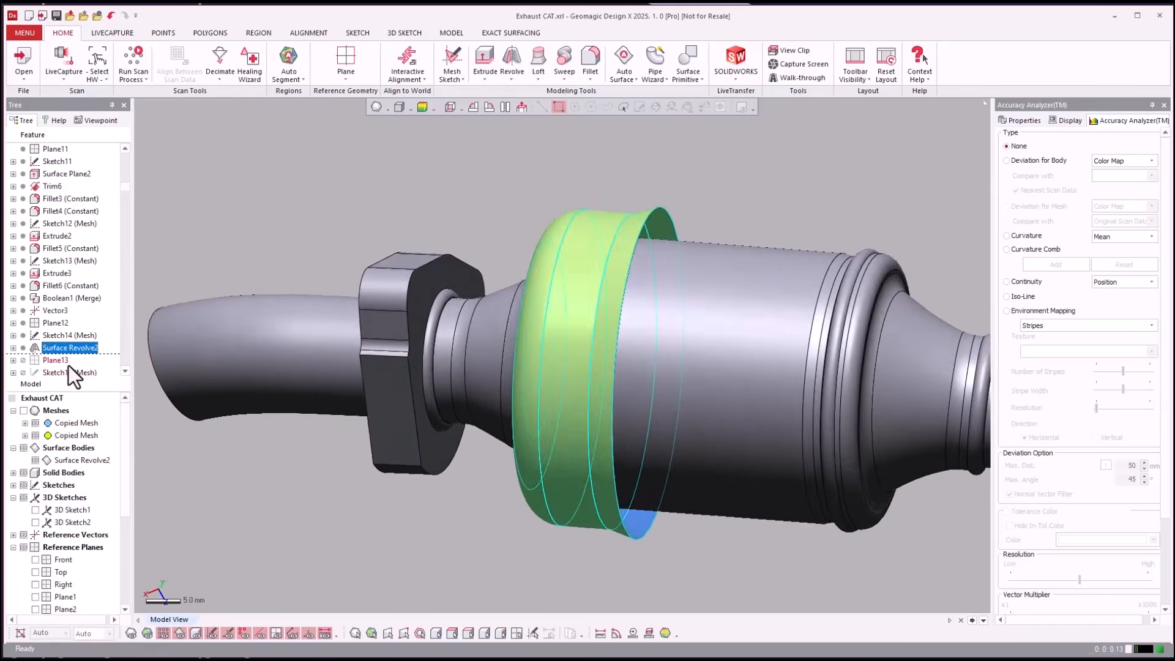
Step: Roll the history forward to Surface Loft3 and on to Trim7, joining the cone surface to the revolved band
scroll(76, 363, "down", 3)
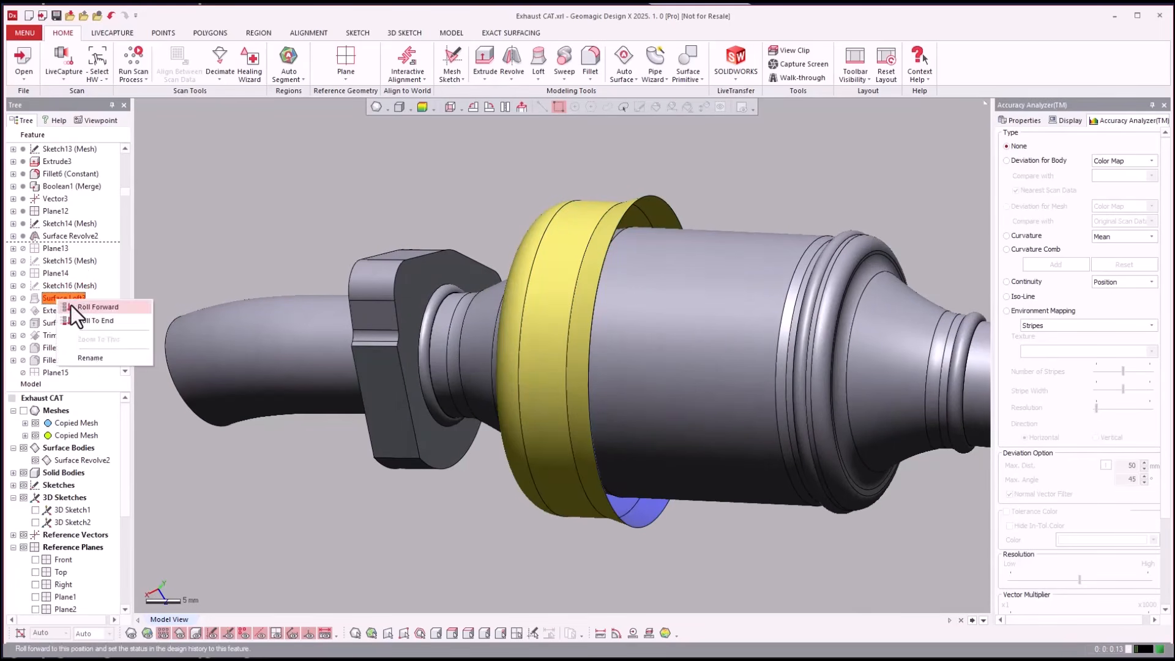
left_click_drag(69, 299, 81, 318)
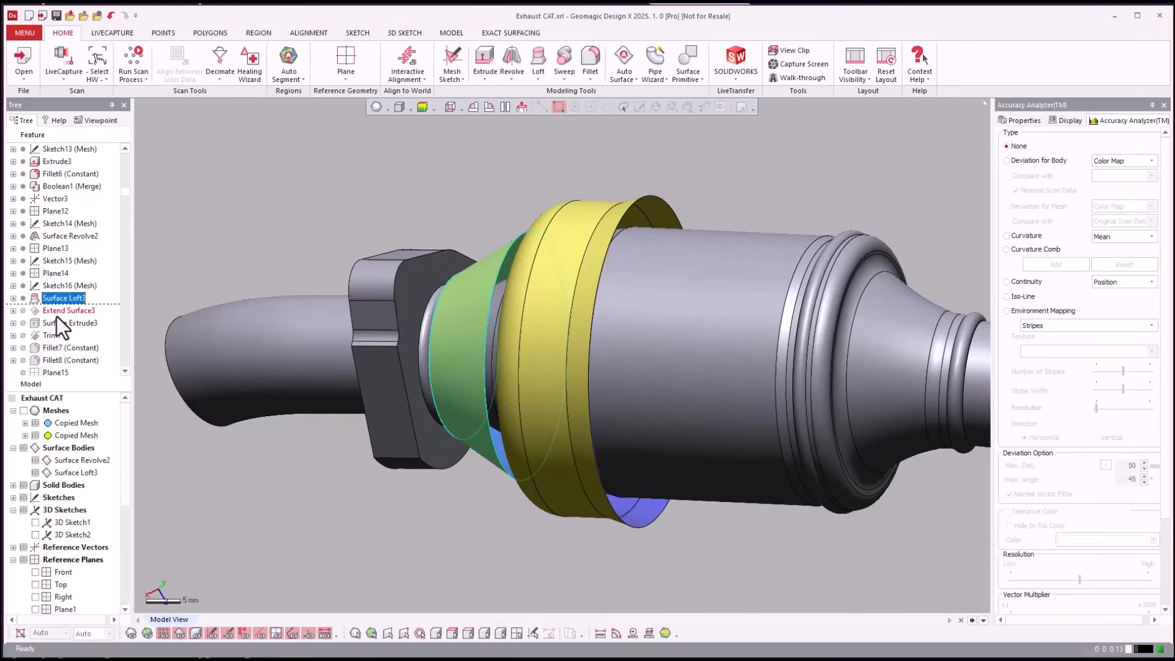
right_click(49, 335)
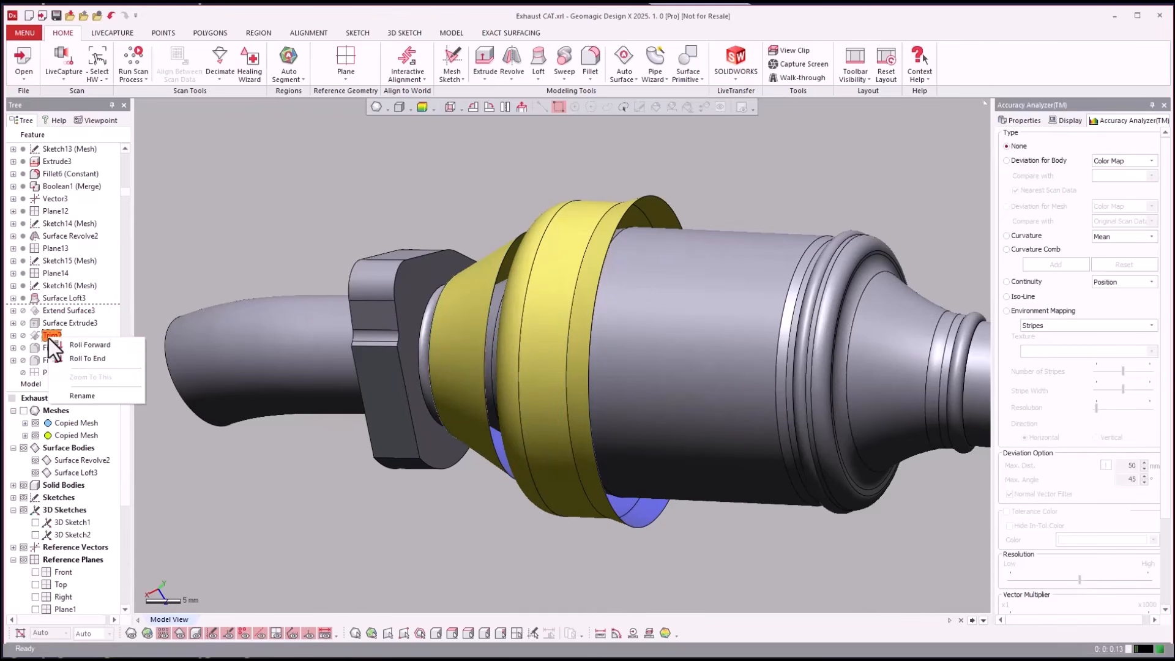
left_click(86, 345)
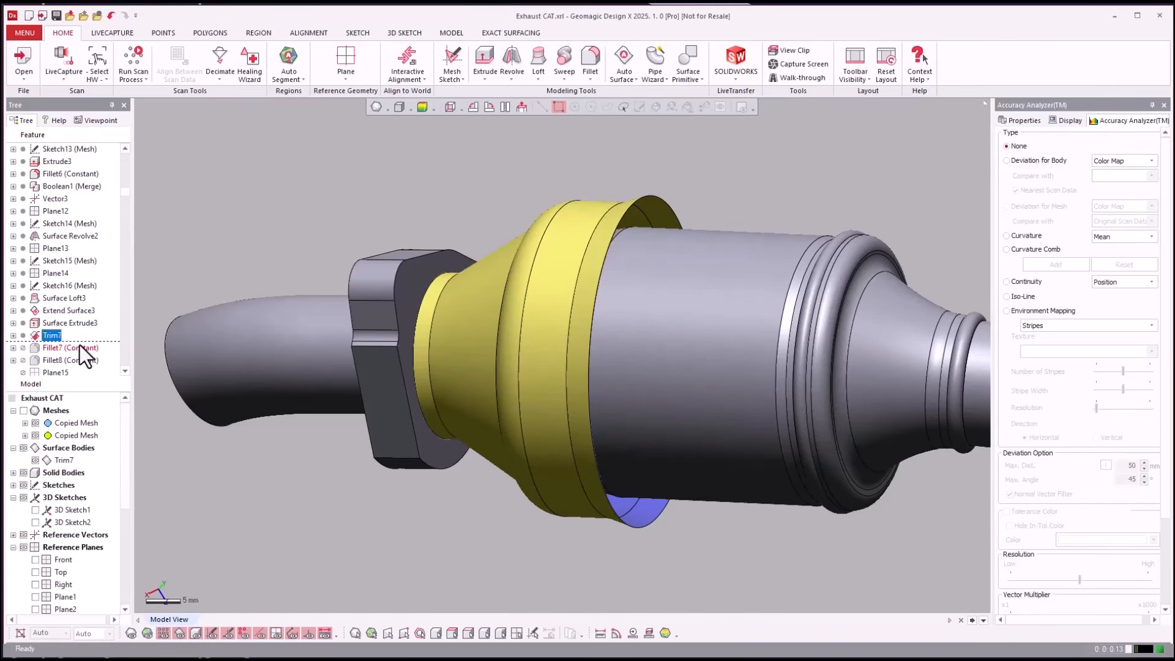
Step: Roll the history forward to Fillet8 (Constant), then highlight Plane14 near the flange
left_click(68, 359)
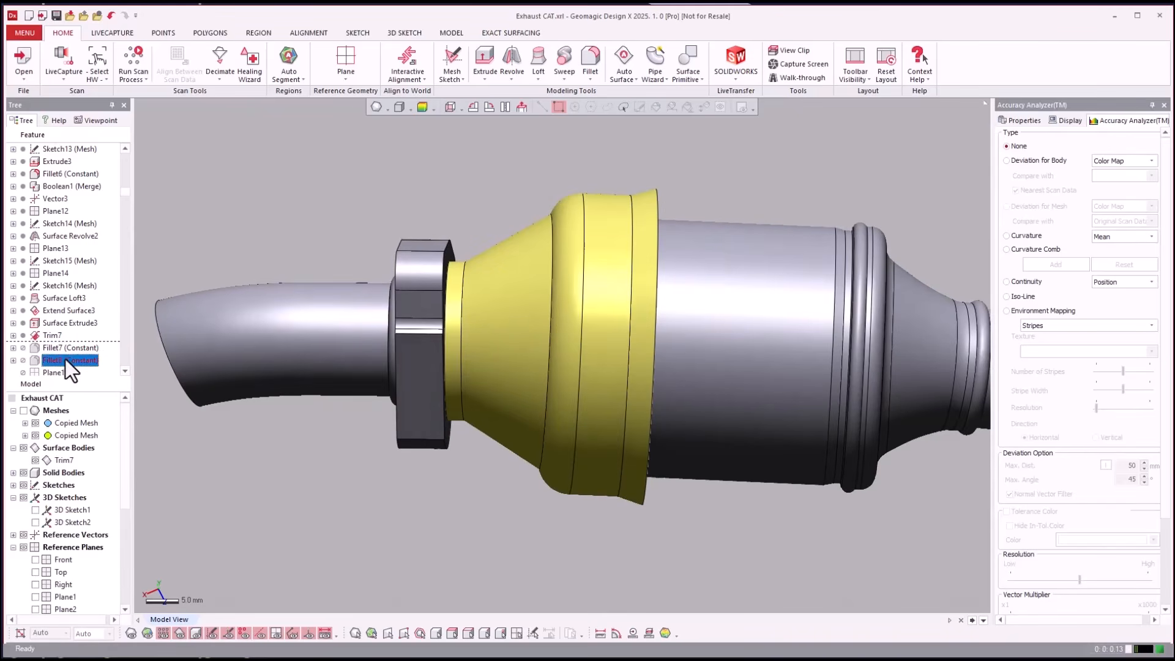
right_click(64, 358)
left_click(87, 365)
left_click_drag(86, 364, 51, 280)
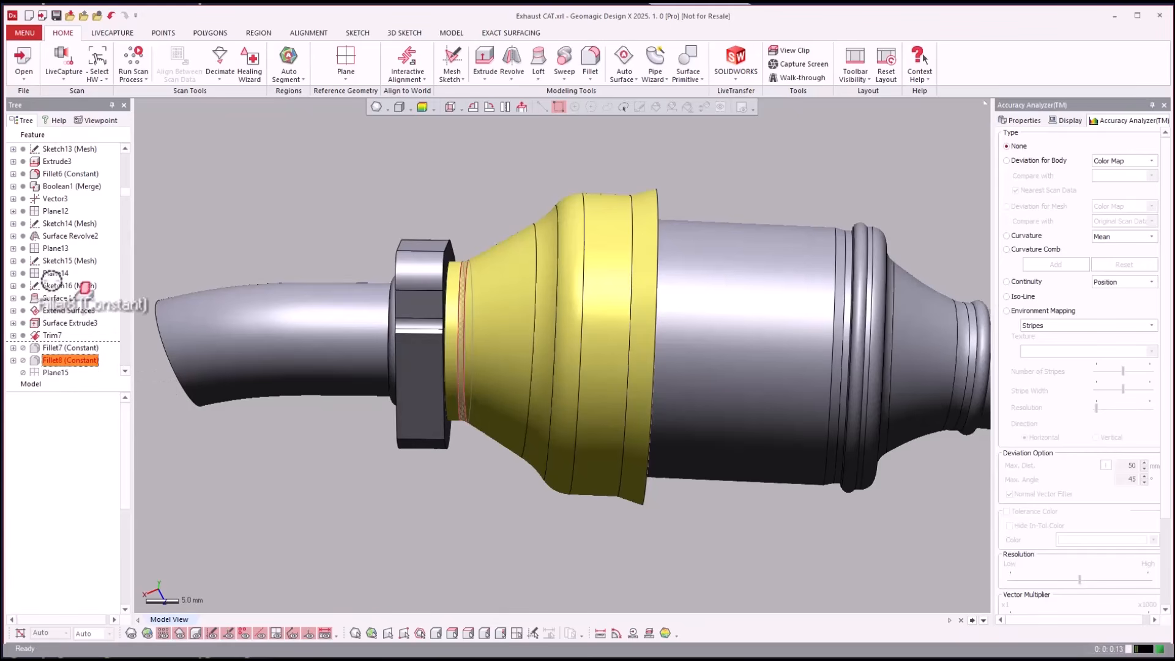
left_click(54, 275)
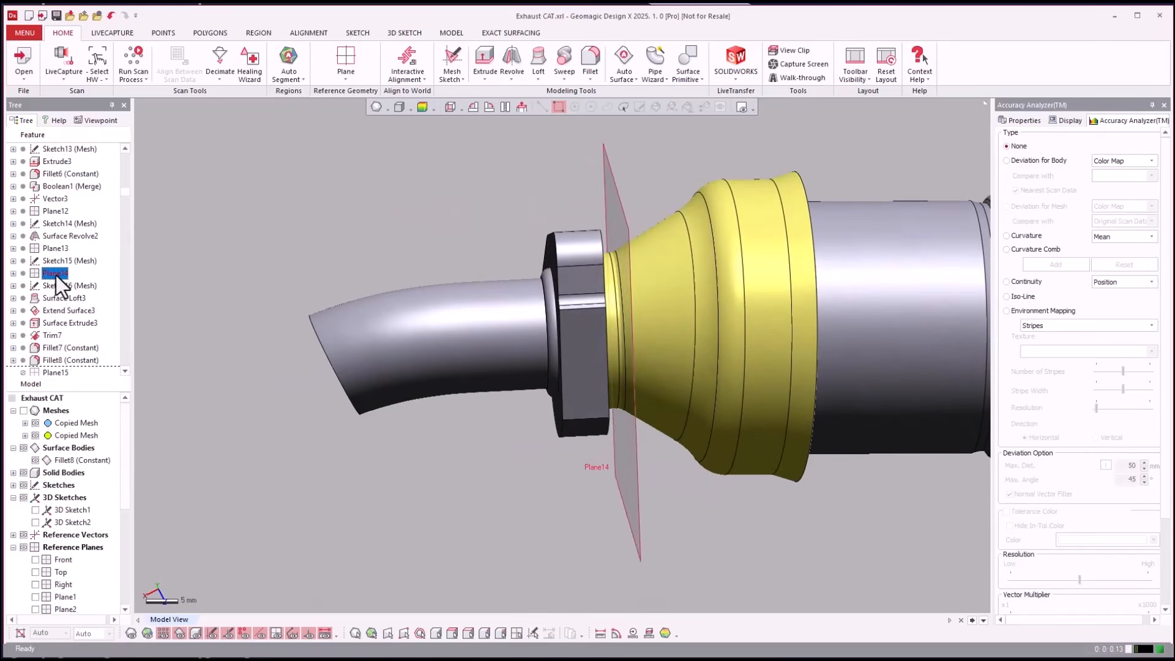
Step: Roll the history forward to Trim8 and inspect the trimmed heat shield surface with its side flaps
scroll(56, 275, "down", 3)
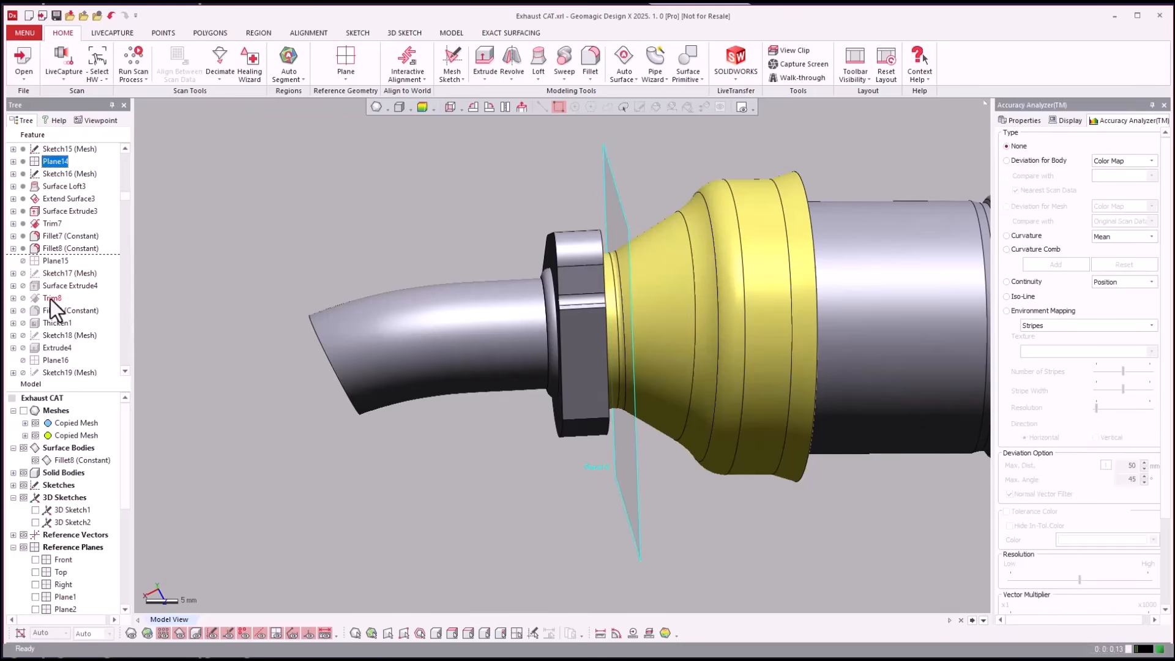
right_click(59, 300)
left_click(78, 306)
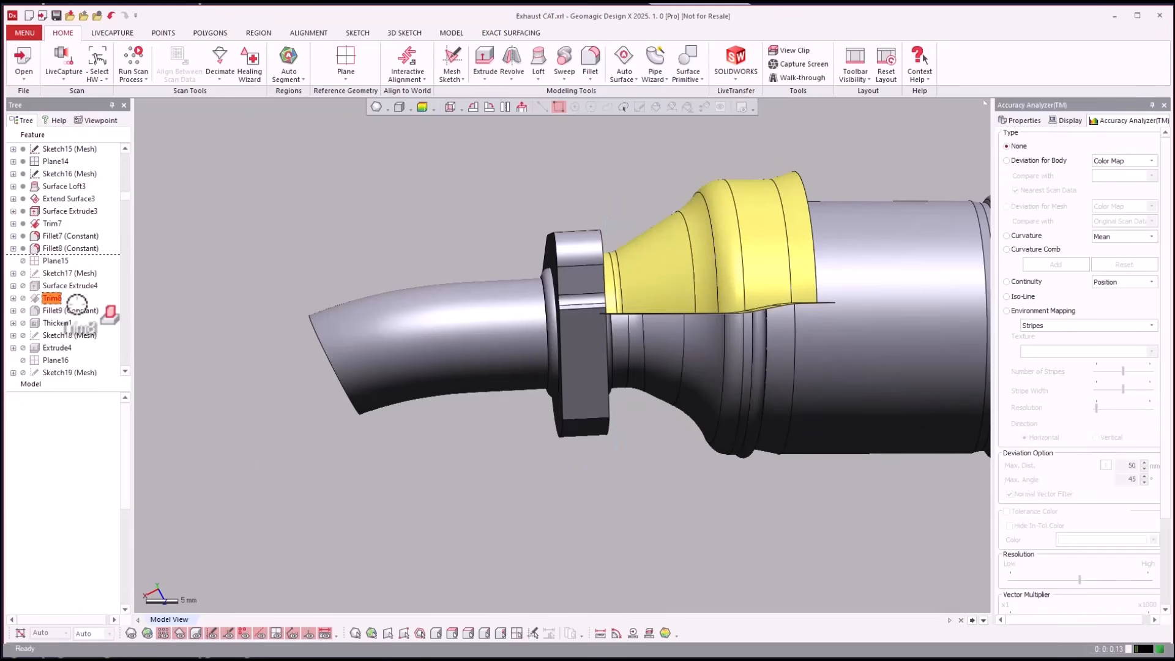
left_click_drag(77, 304, 361, 525)
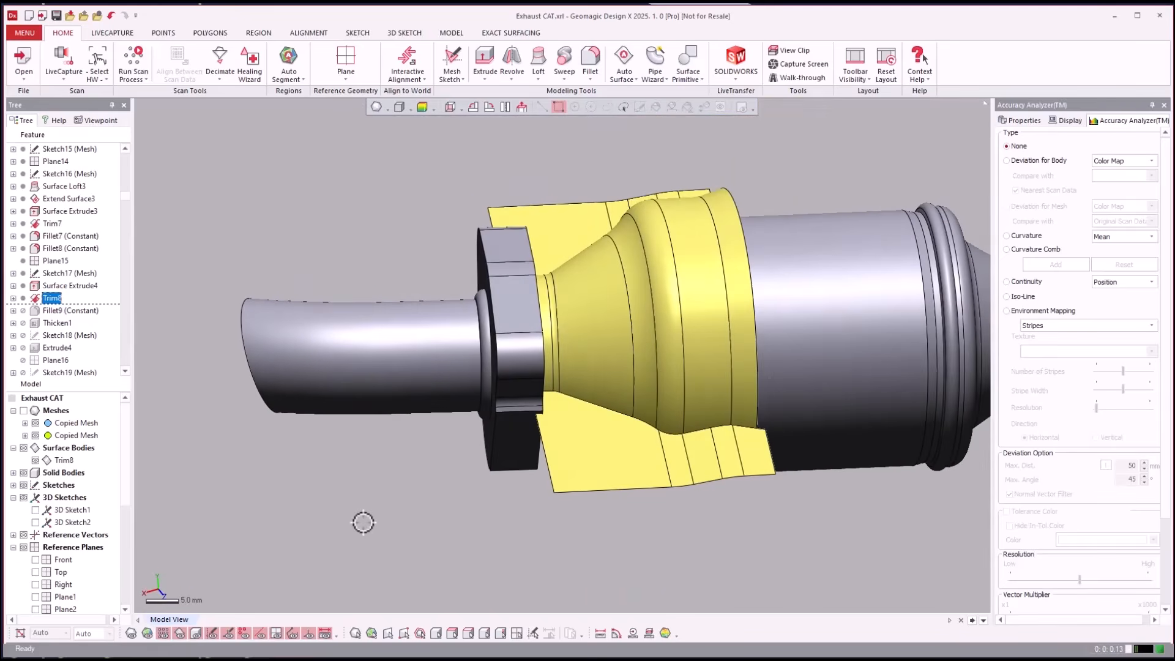
Step: Show the scan meshes over the Trim8 surface and toggle the solid and surface bodies to compare them
key("ctrl+1")
key("ctrl+4")
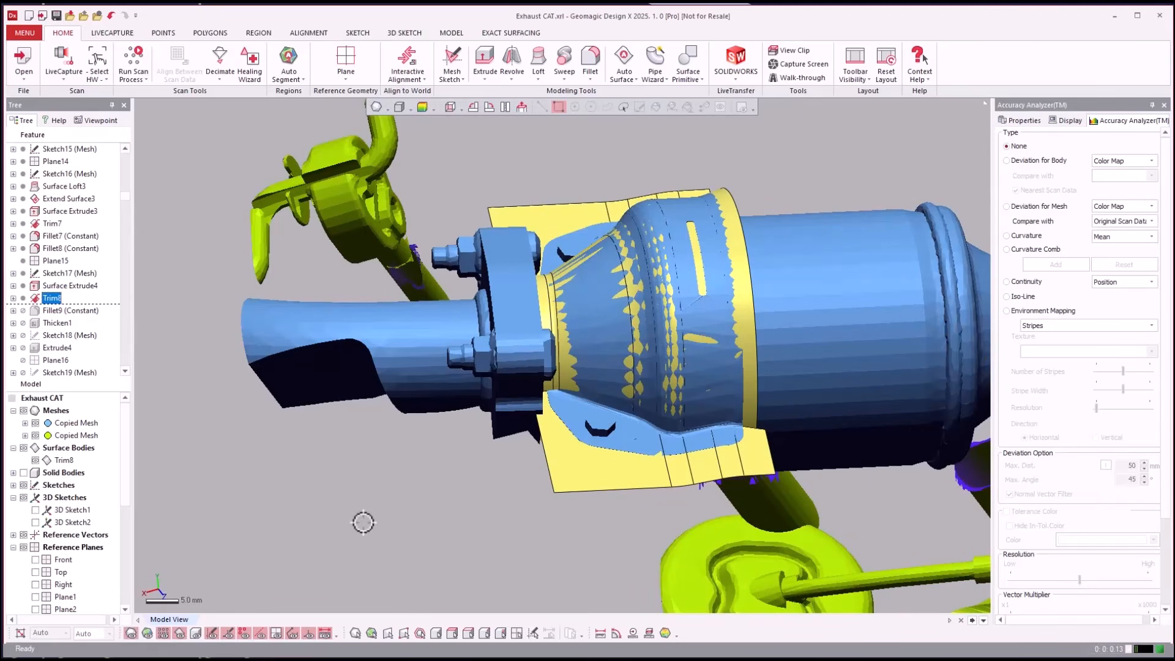
key("ctrl+5")
key("ctrl+4")
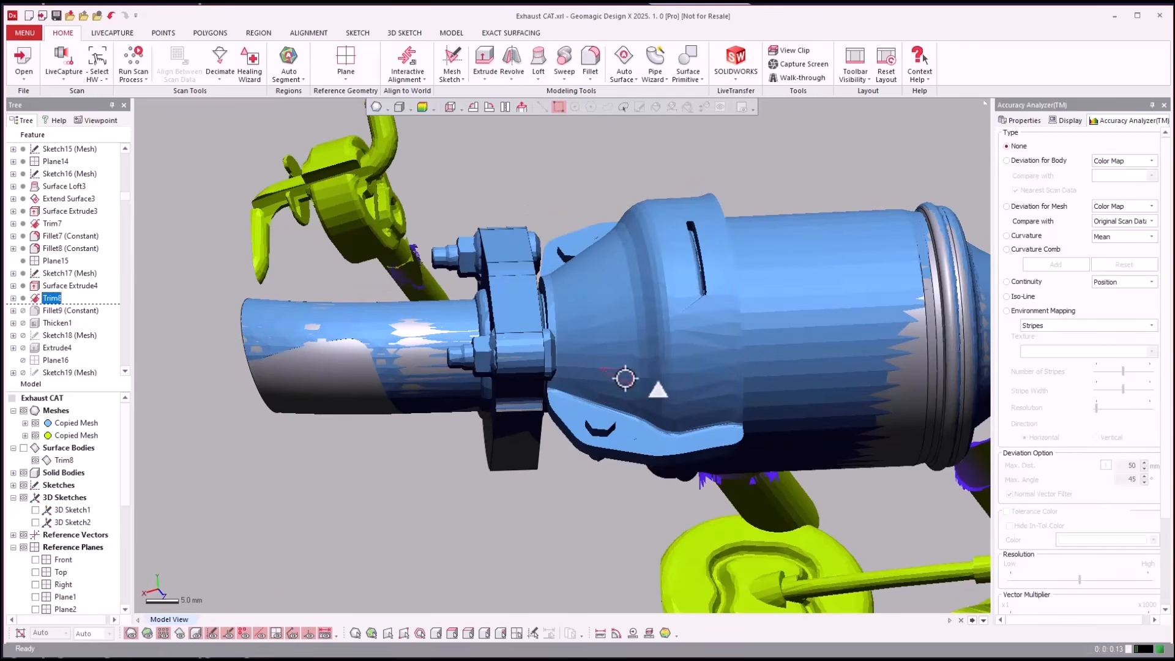
key("ctrl+4")
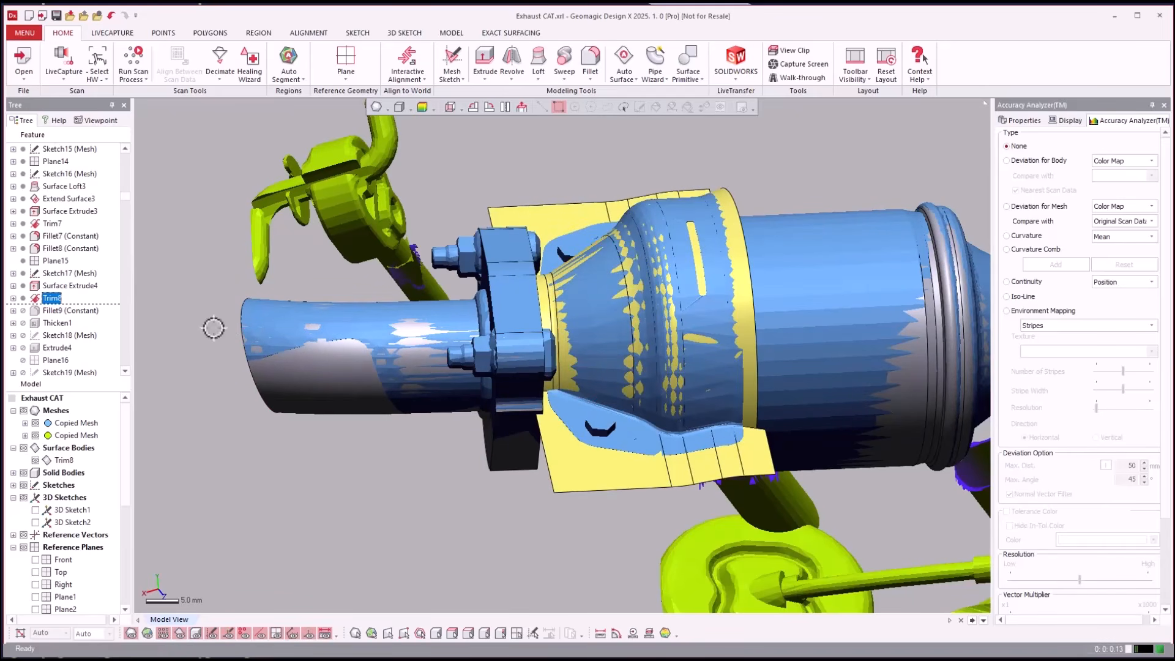
Step: Roll the history forward to Thicken1 and on to Boolean2 (Cut), then hide the scan meshes to inspect the cut shield
right_click(42, 321)
left_click(71, 334)
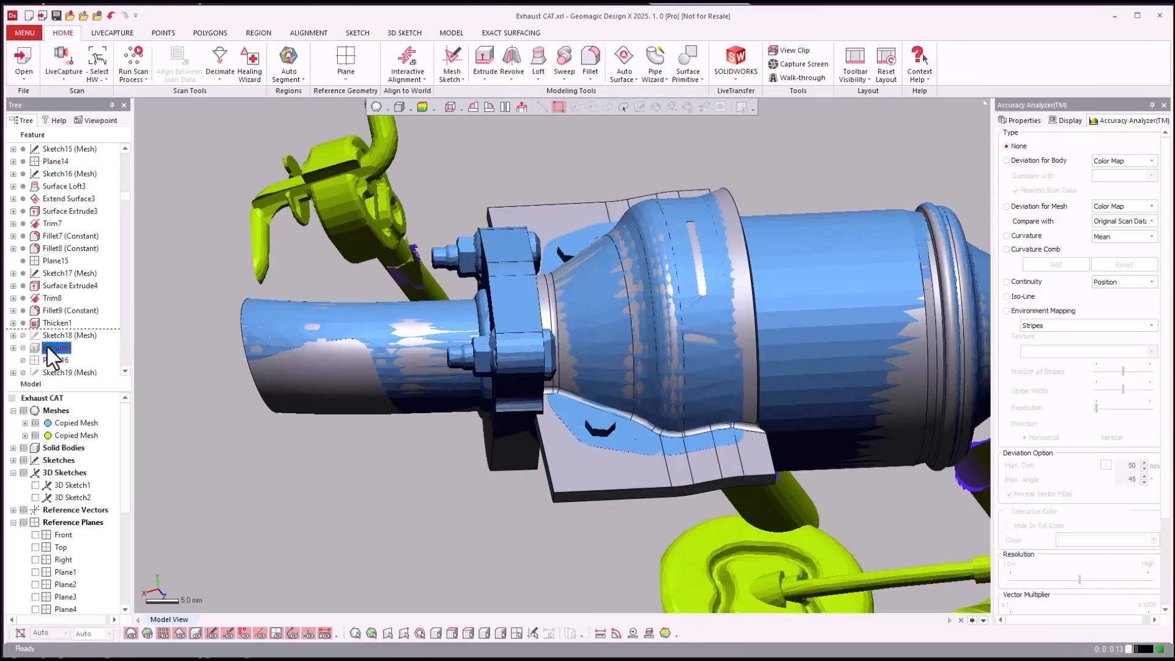
scroll(61, 331, "down", 1)
left_click(66, 310)
left_click(64, 346)
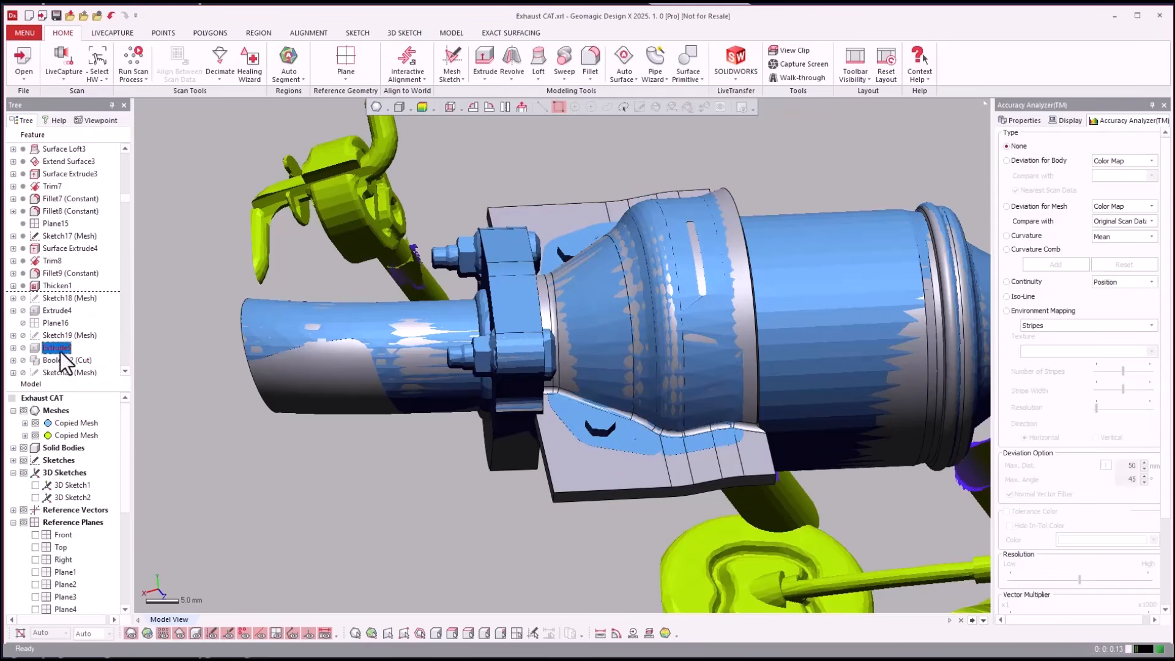
left_click_drag(71, 362, 270, 509)
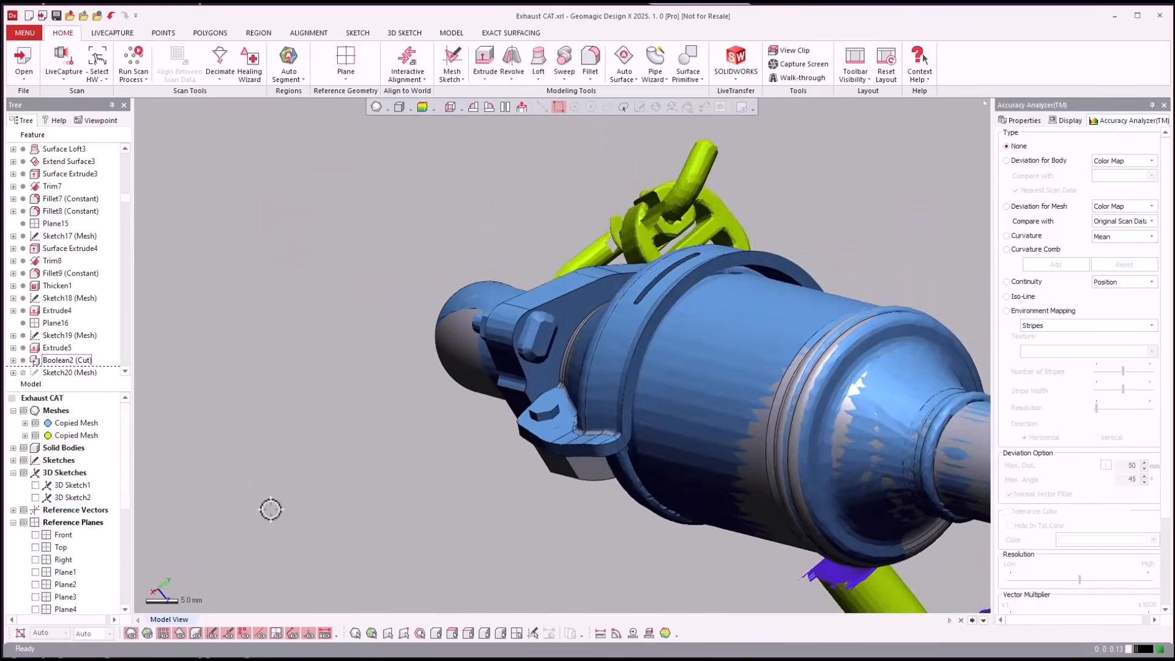
key("ctrl+1")
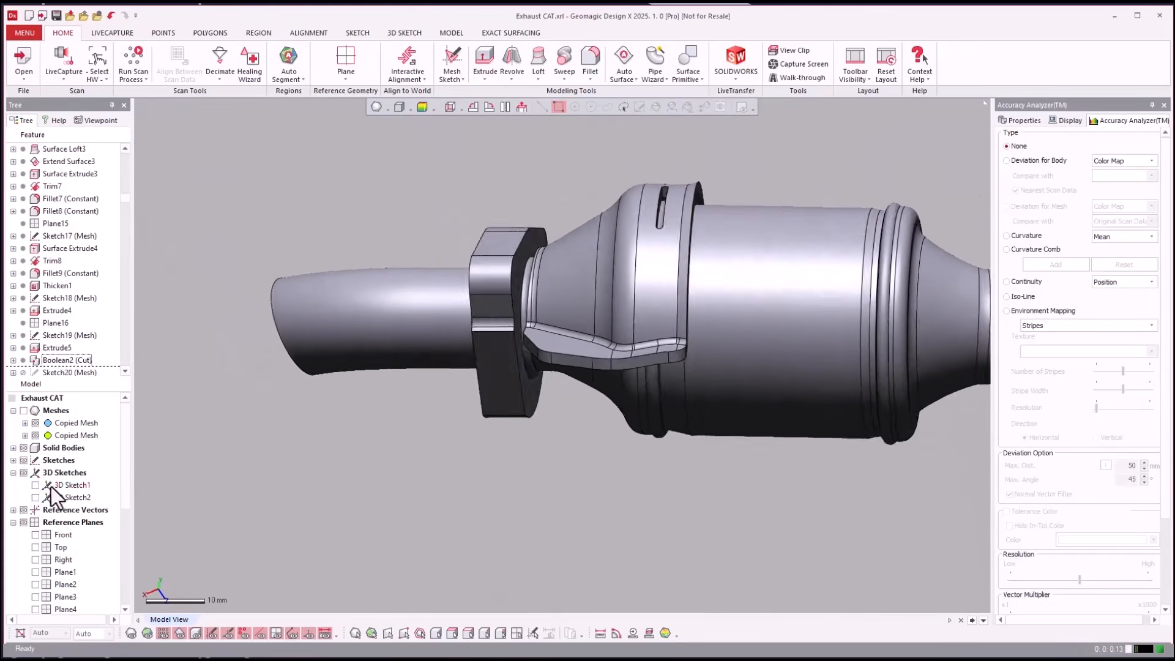
Step: Roll the history forward to Extrude11 and compare the added shield and flange bolt heads with the scan meshes
scroll(105, 316, "down", 4)
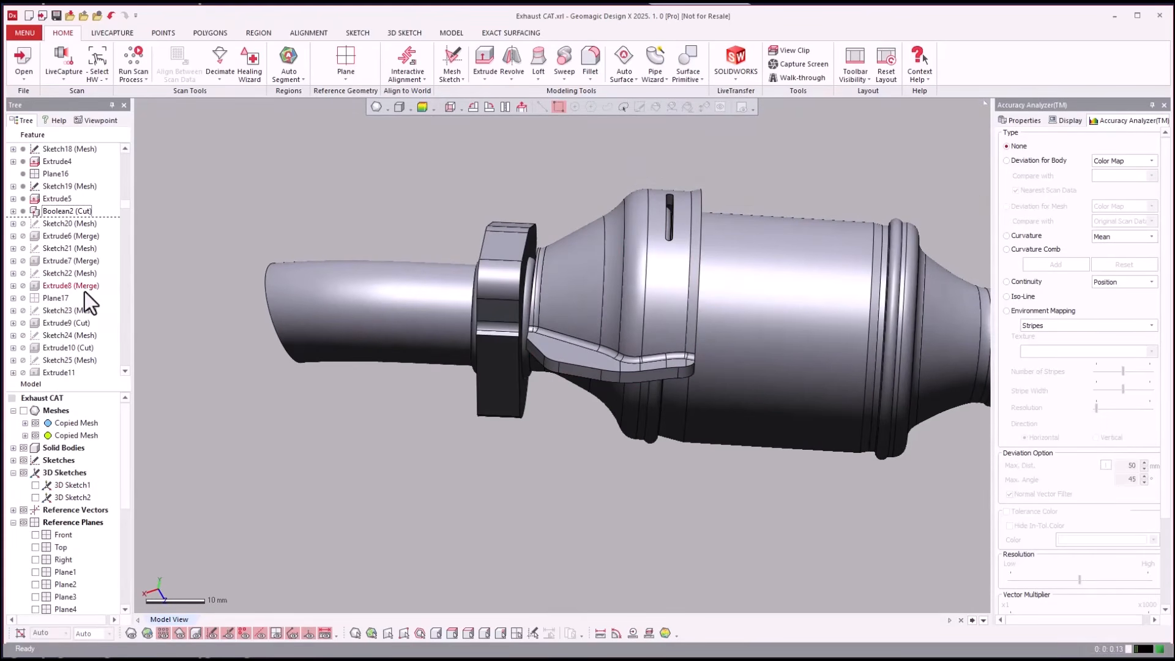
left_click(57, 359)
scroll(62, 354, "down", 1)
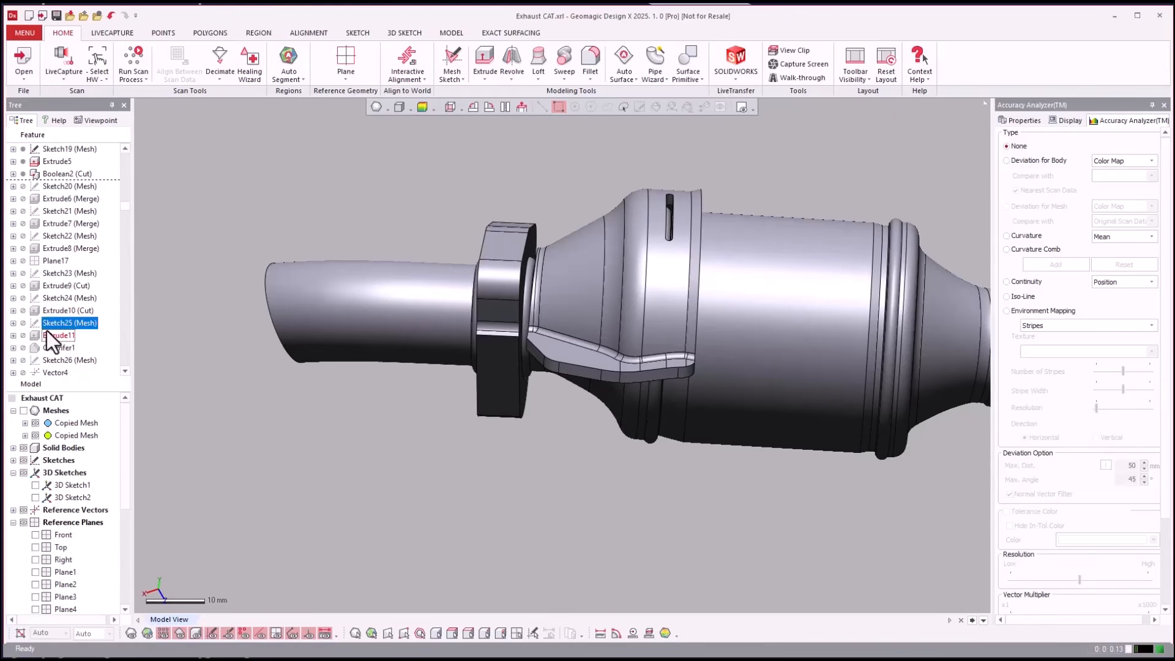
right_click(47, 330)
left_click(69, 335)
left_click_drag(68, 335, 441, 442)
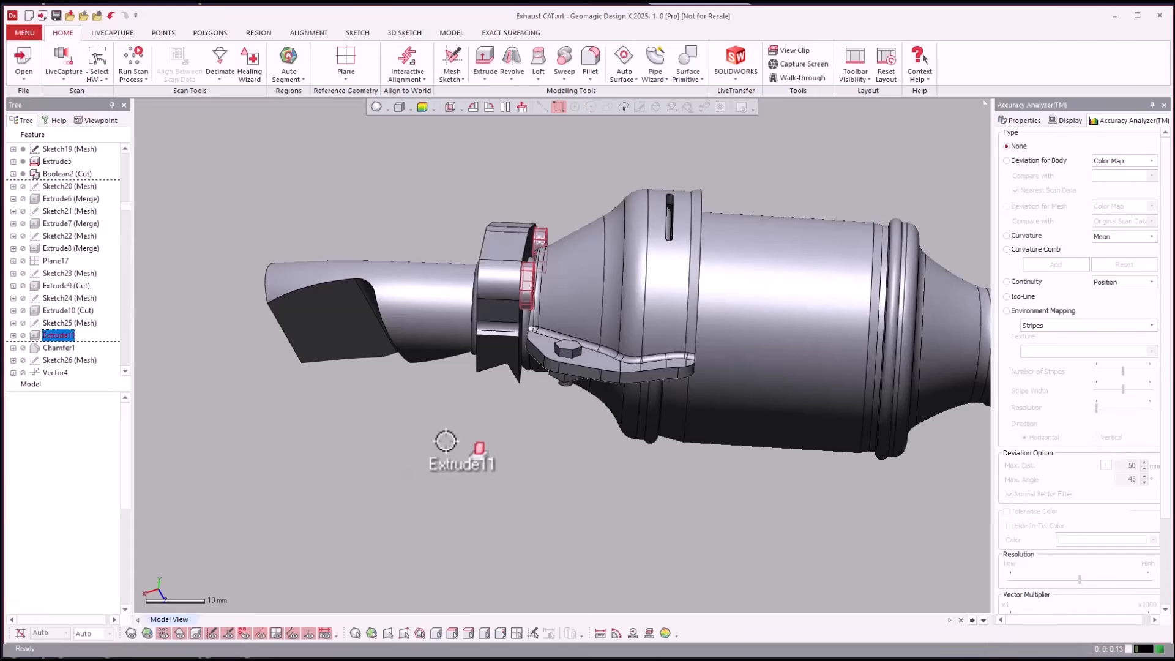
right_click_drag(341, 422, 6, 401)
scroll(467, 408, "up", 2)
key("ctrl+1")
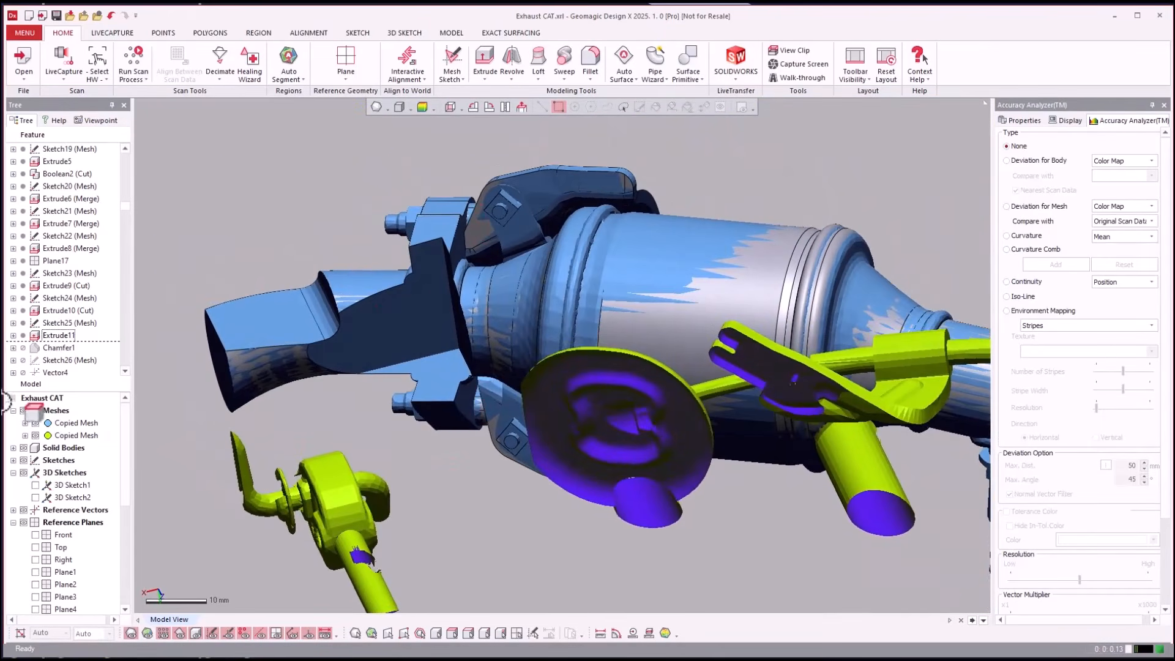
Step: Roll the history forward to Chamfer1 and hide the scan meshes
right_click(65, 349)
left_click(72, 353)
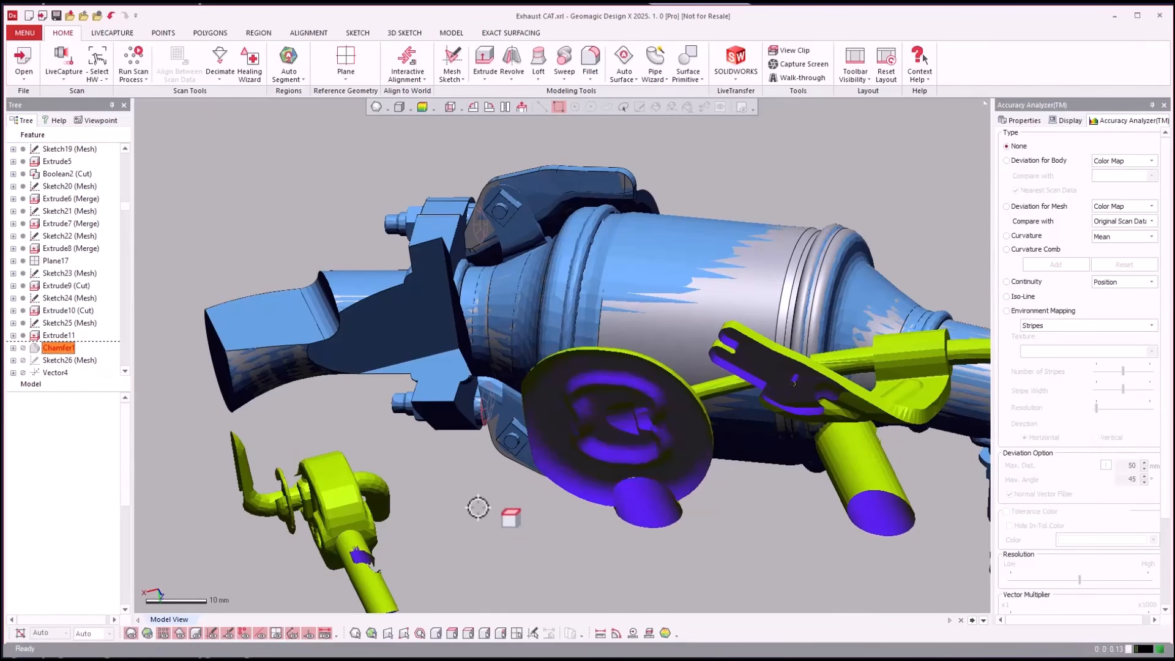
right_click_drag(483, 504, 392, 417)
scroll(458, 465, "up", 2)
key("ctrl+1")
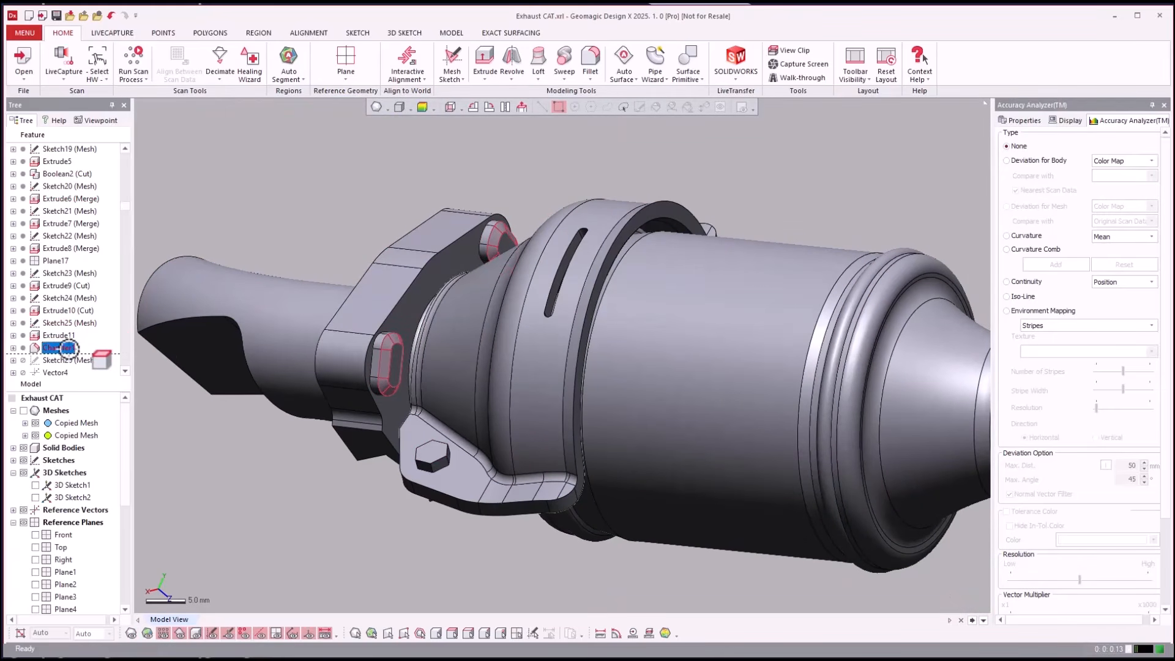
Step: Highlight Chamfer1 on the flange's bolt heads, then the Sketch25 (Mesh) profiles behind them
left_click_drag(69, 348, 304, 427)
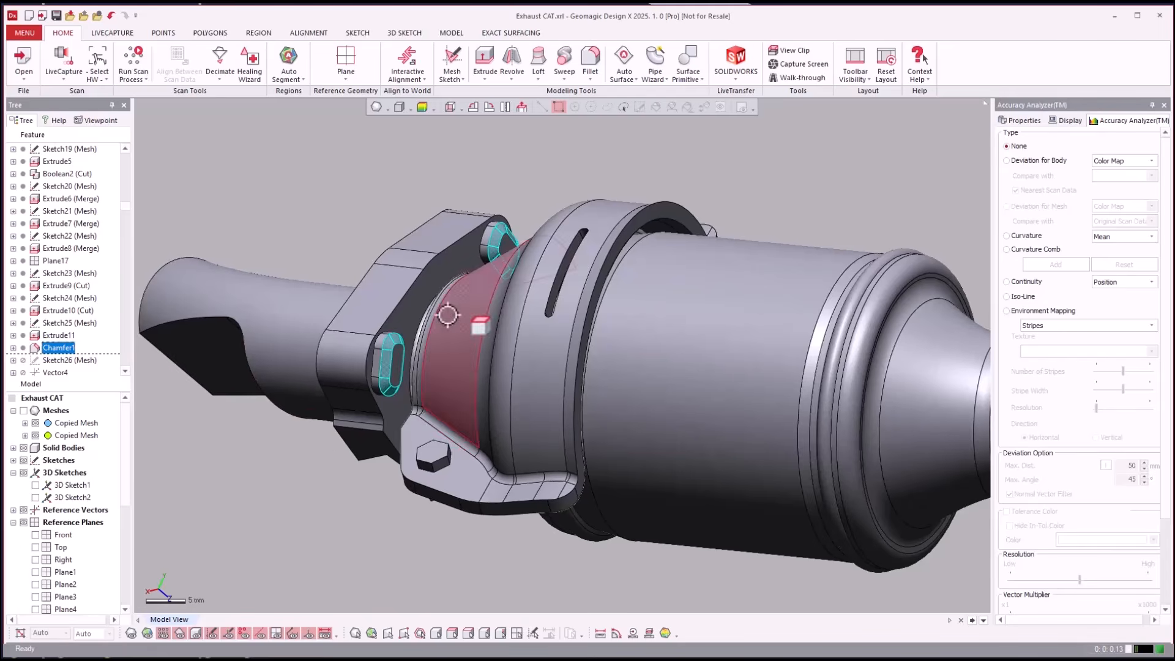
mouse_move(334, 185)
right_mouse_down()
mouse_move(374, 191)
mouse_move(287, 202)
right_mouse_up()
left_click(357, 169)
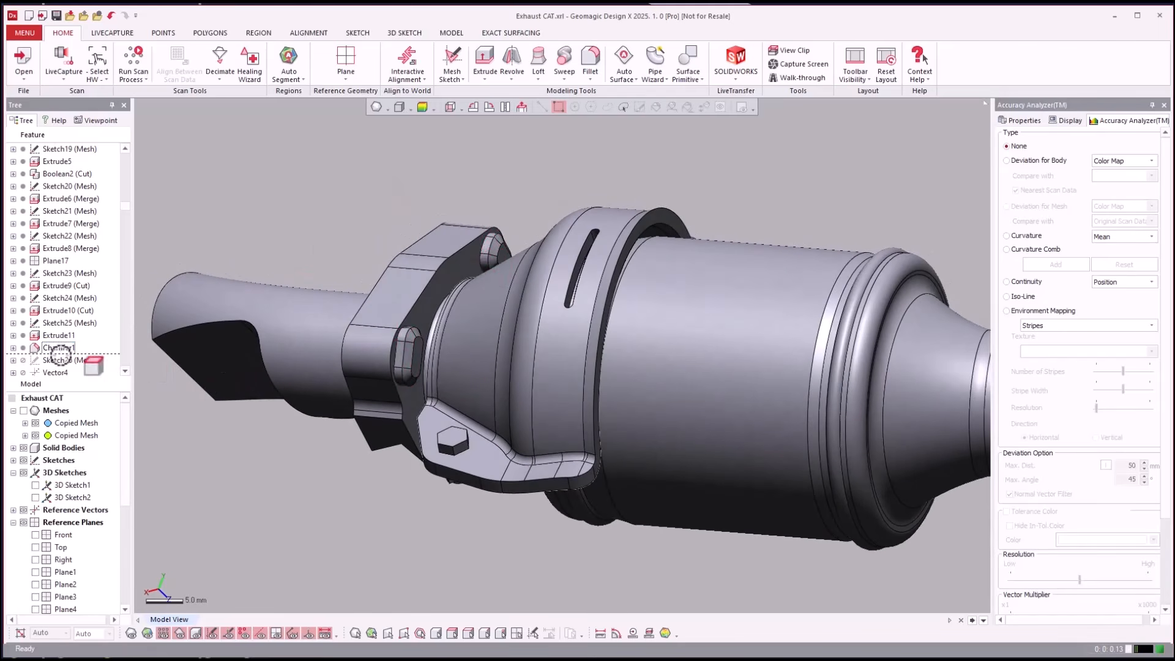
left_click(69, 323)
Step: Roll the history forward to Extrude12 and inspect the studs and hex nuts on the pipe side of the flange
scroll(68, 294, "down", 3)
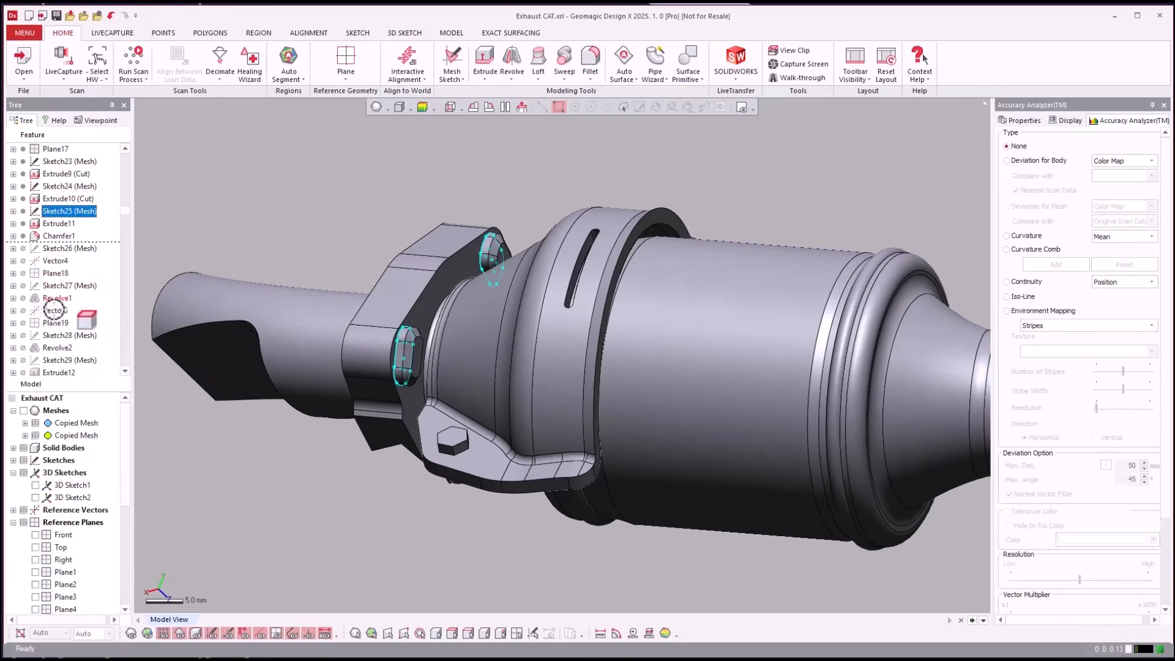
left_click(53, 372)
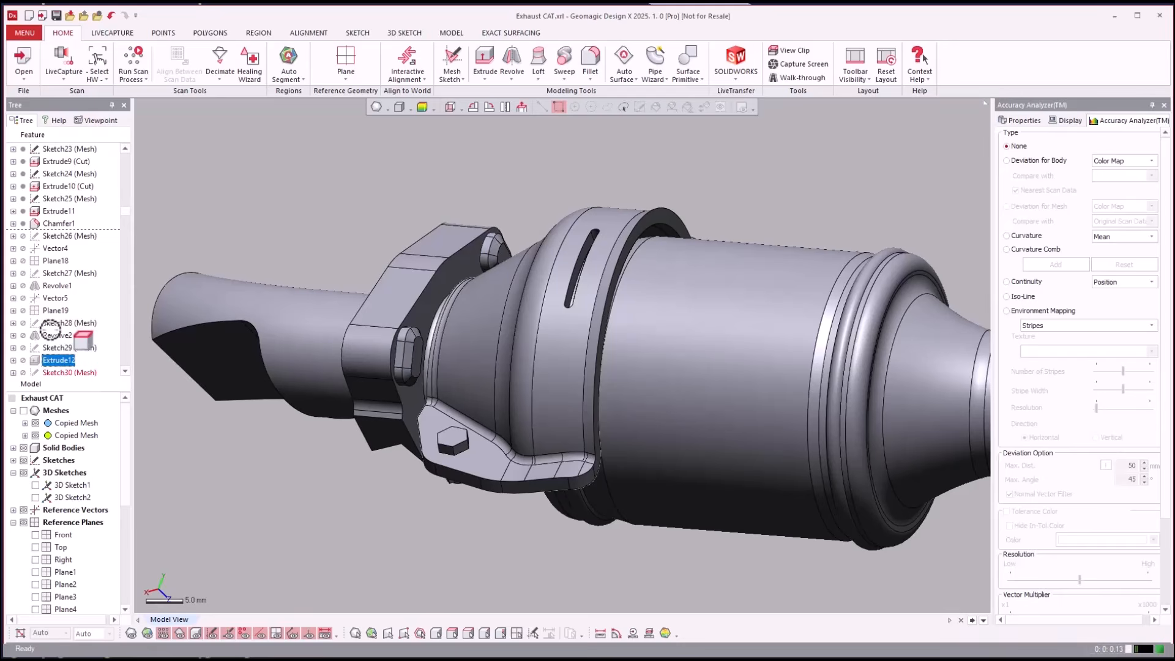
right_click(57, 357)
left_click(73, 362)
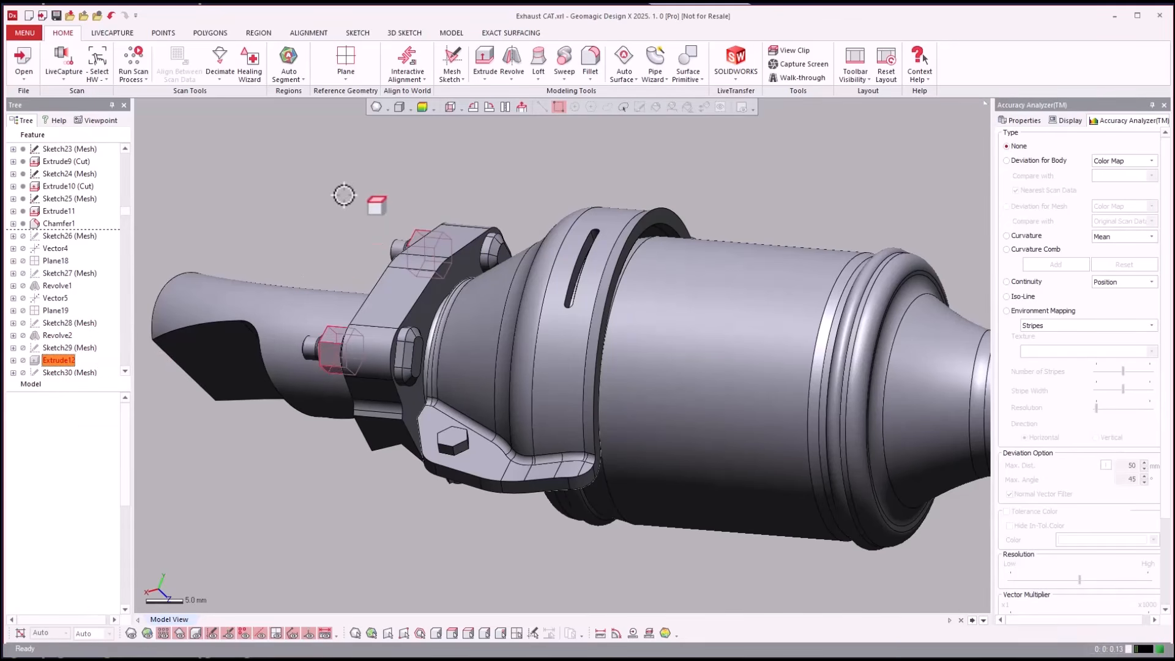
right_click_drag(340, 192, 81, 249)
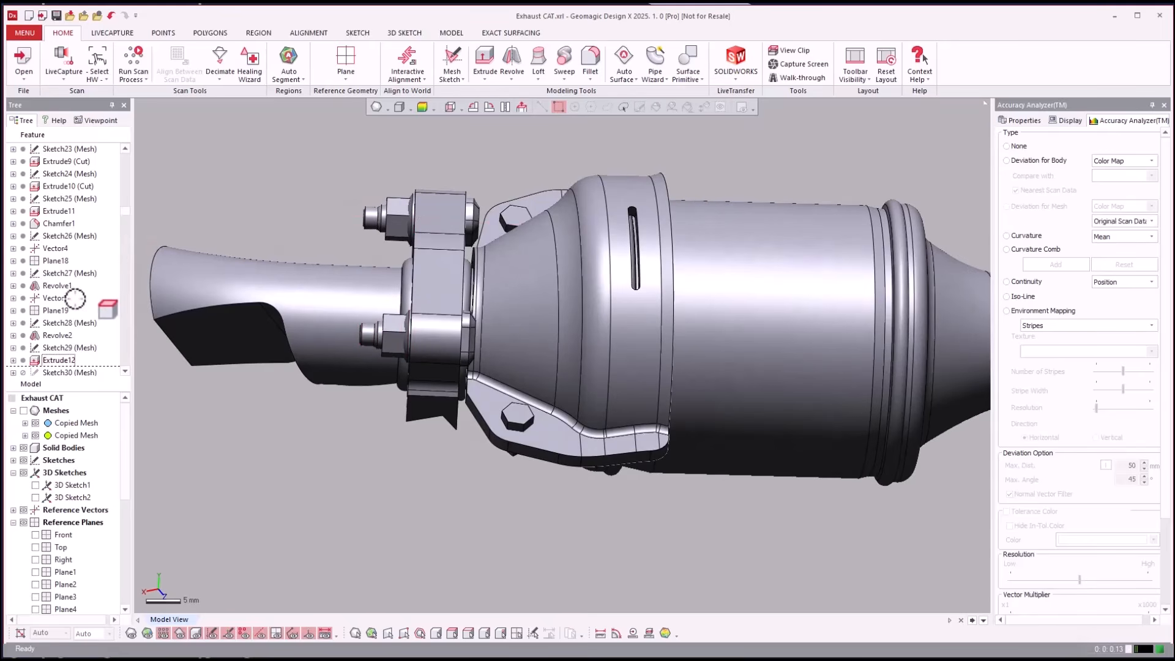
Step: Roll the history forward to Boolean4 (Cut) on the hex nuts and on to Sweep3 (Merge), then inspect the swept pipe
scroll(74, 299, "down", 3)
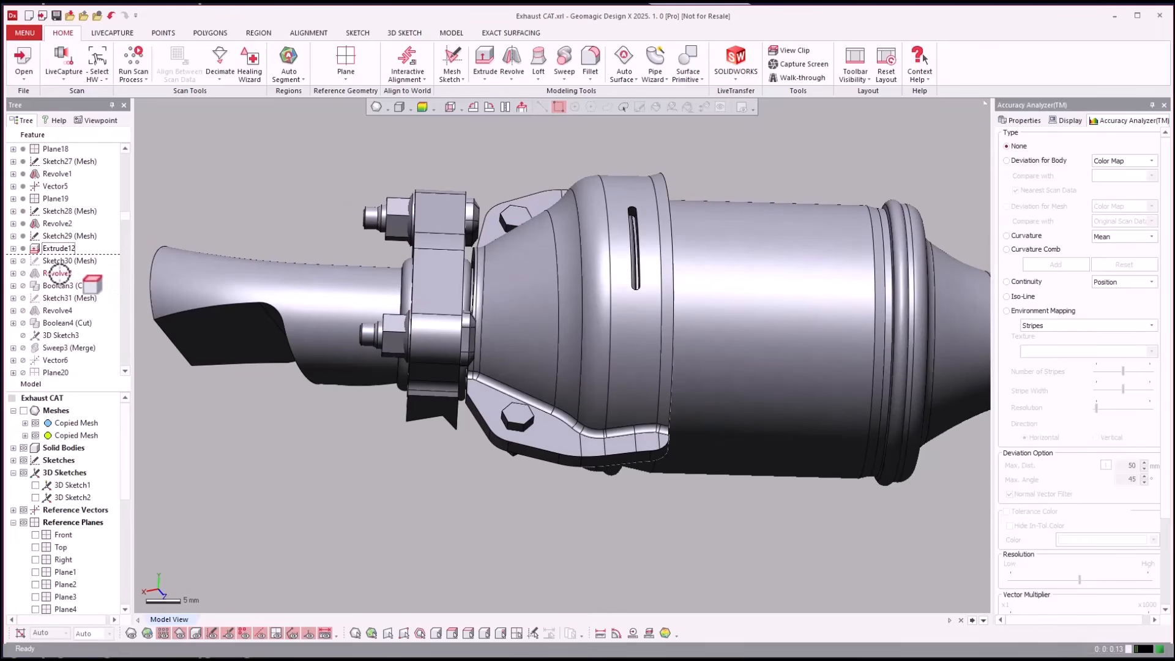
left_click(59, 273)
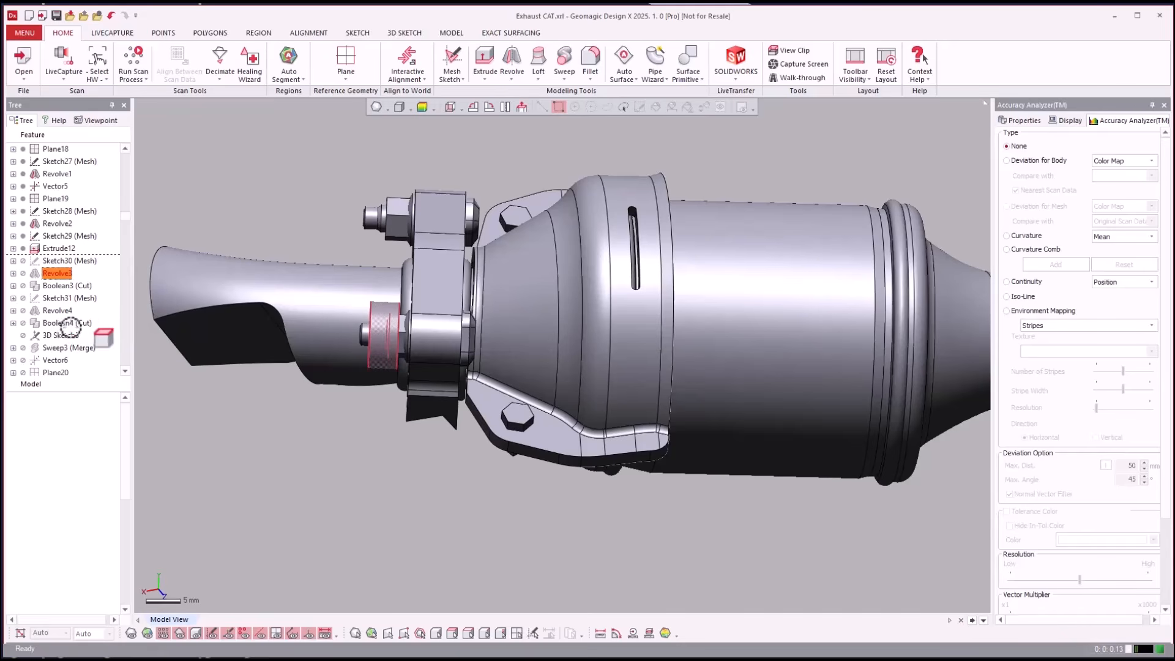
left_click(58, 324)
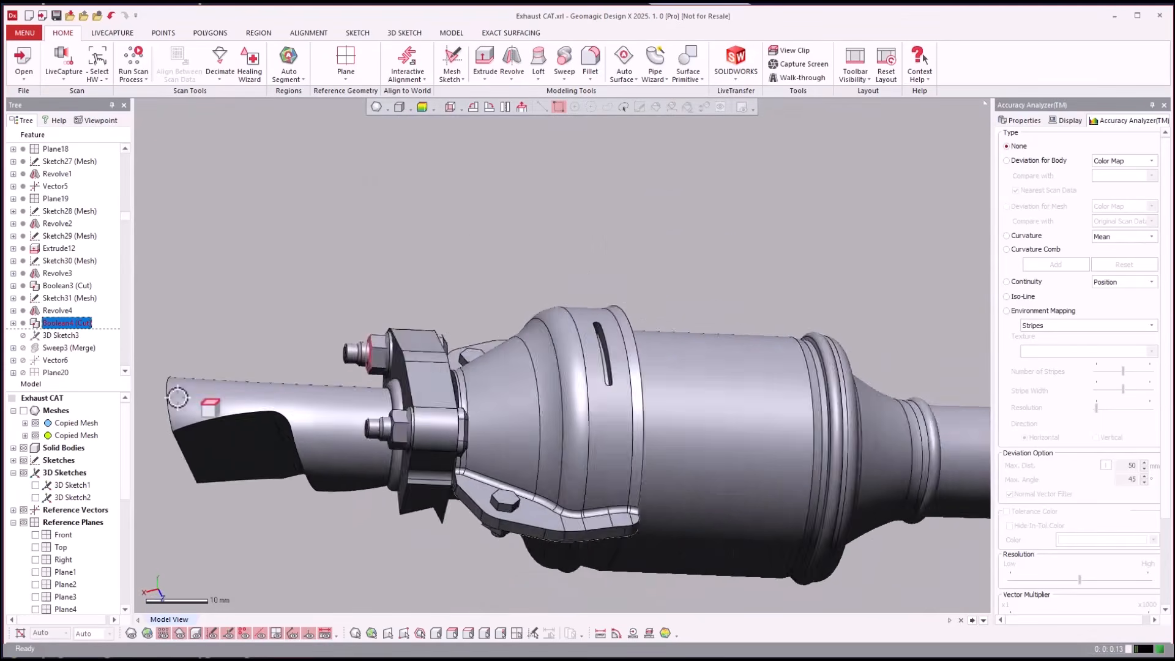
left_click(93, 347)
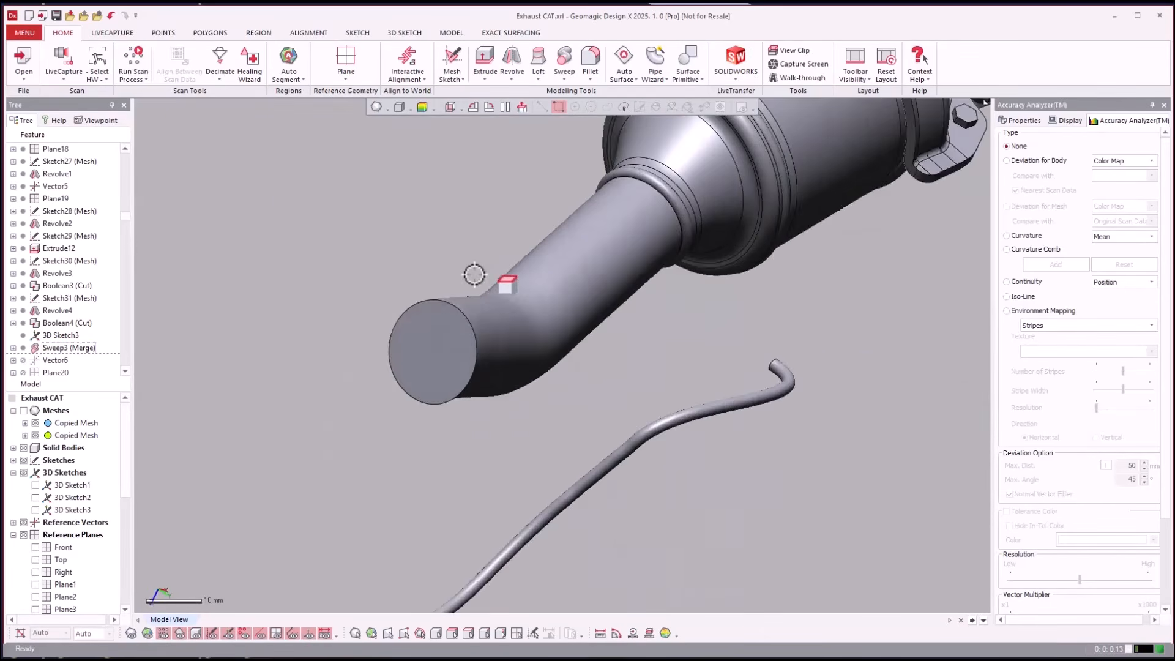
Step: Compare the swept thin pipe with the scan meshes by alternately showing and hiding the meshes, leaving them hidden
key("ctrl+1")
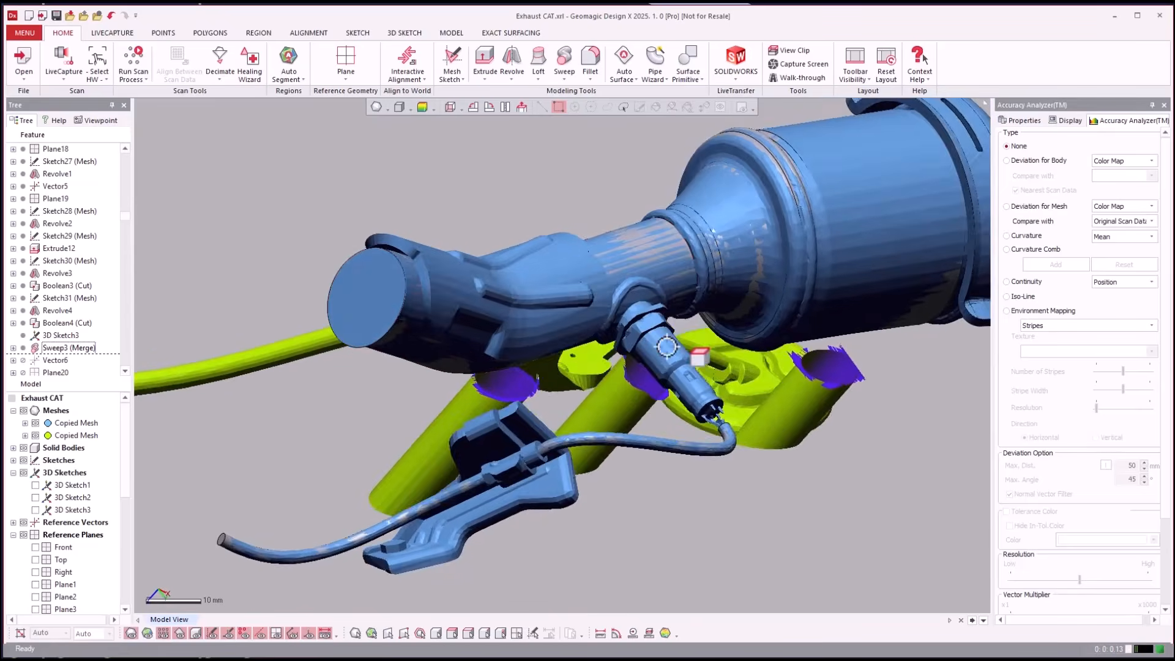
key("ctrl+1")
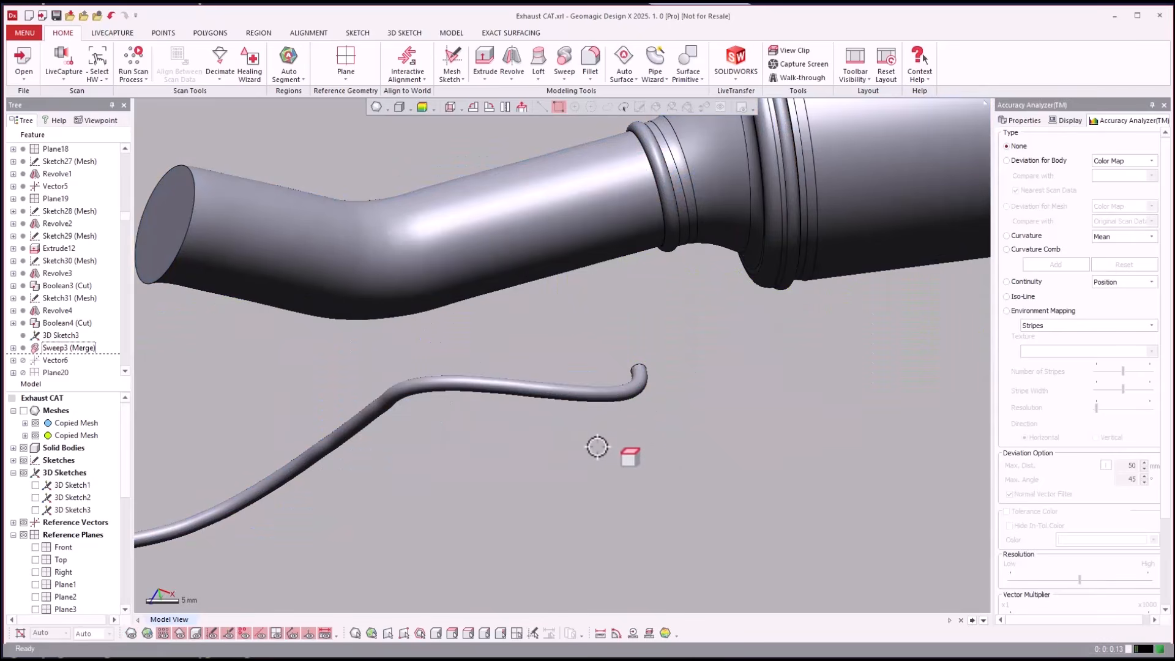
key("ctrl+1")
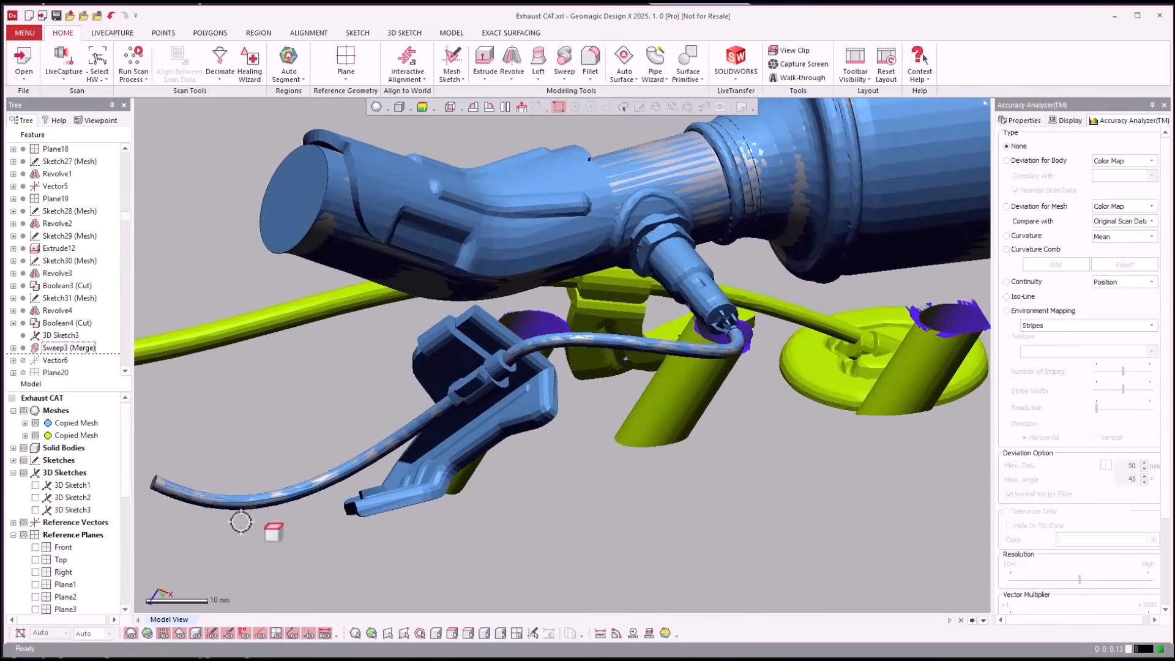
left_click(653, 70)
left_click(678, 556)
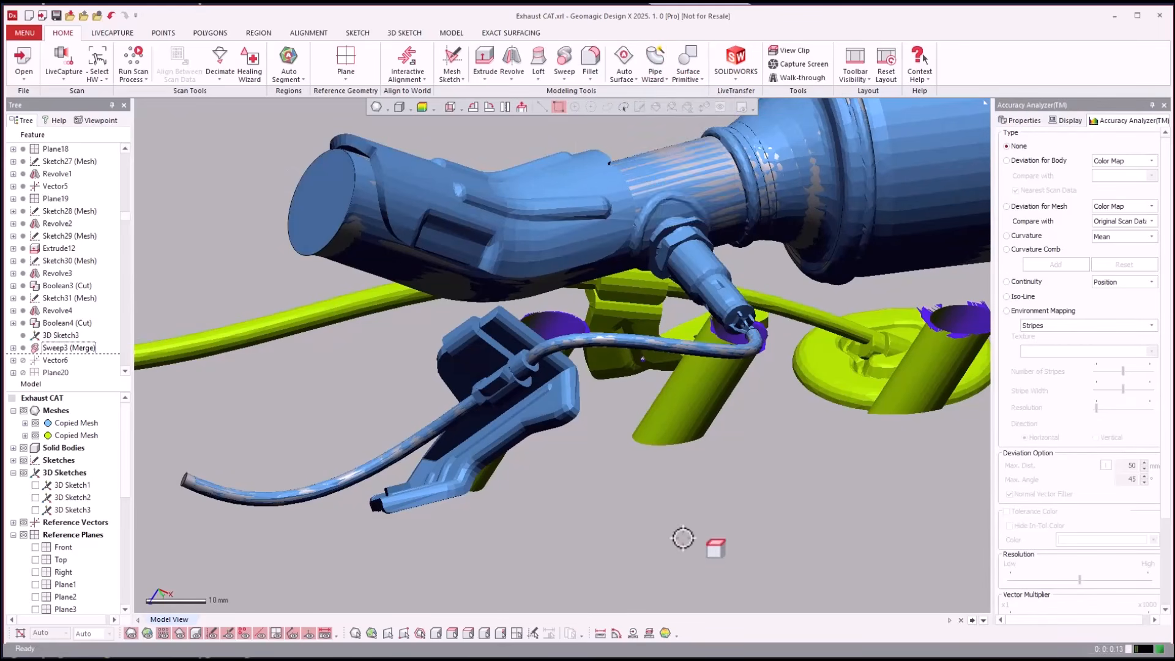
key("ctrl+1")
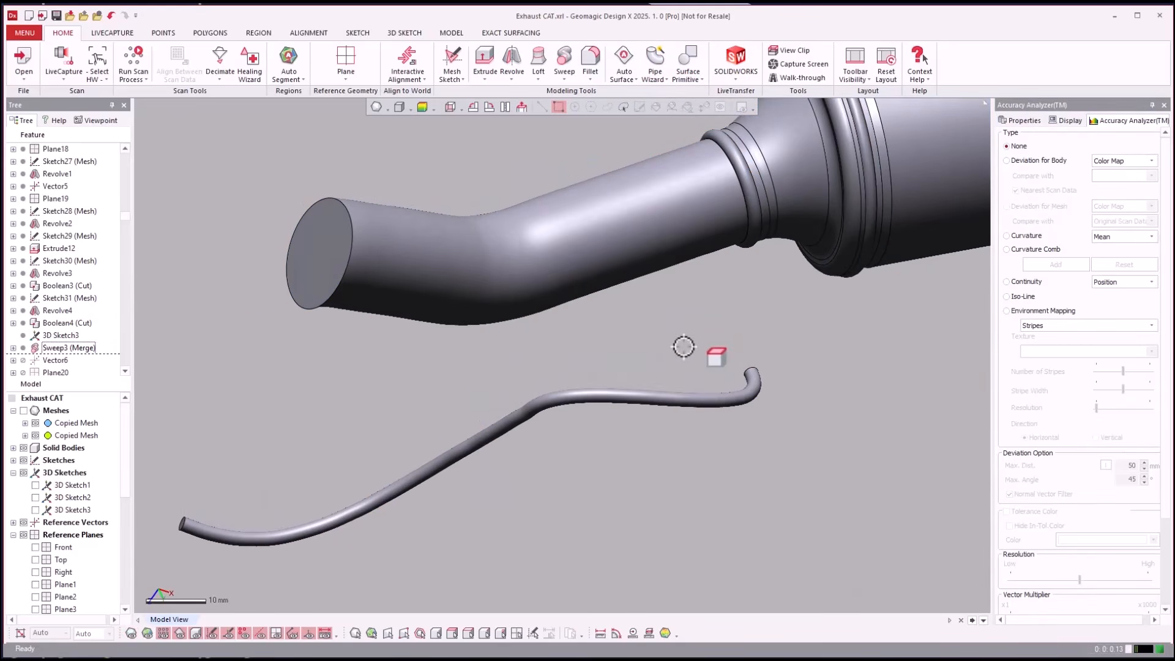
right_click_drag(724, 338, 1136, 9)
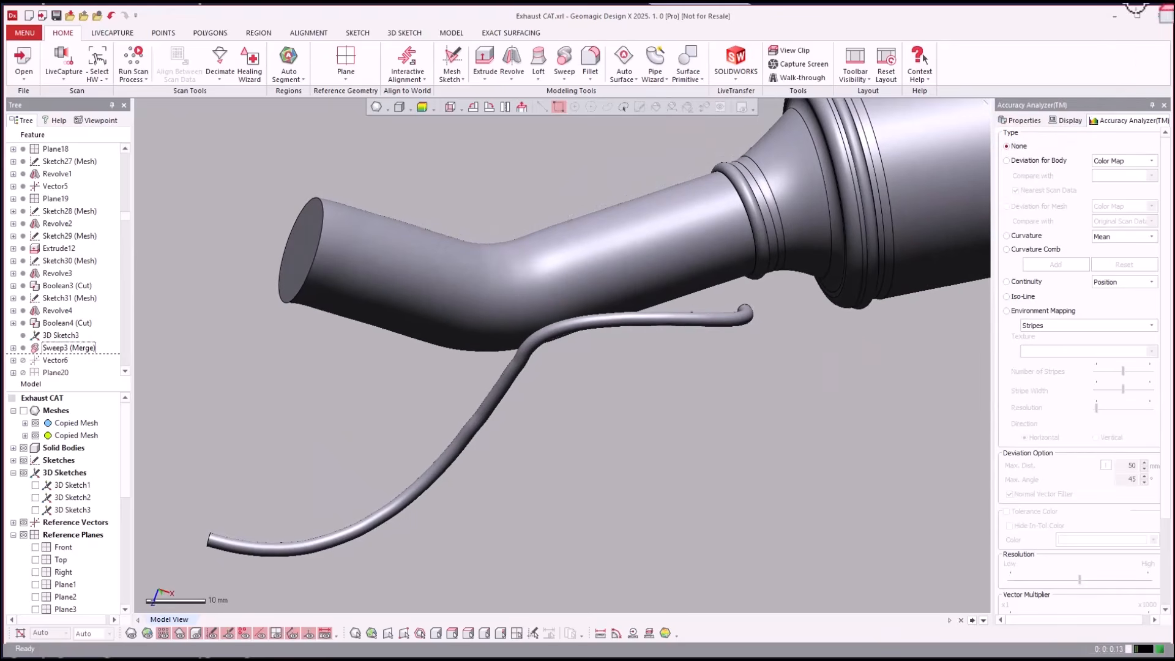
Step: Display the available modelling wizards, including Sweep Wizard and Pipe Wizard, and close the list without starting one
left_click(651, 76)
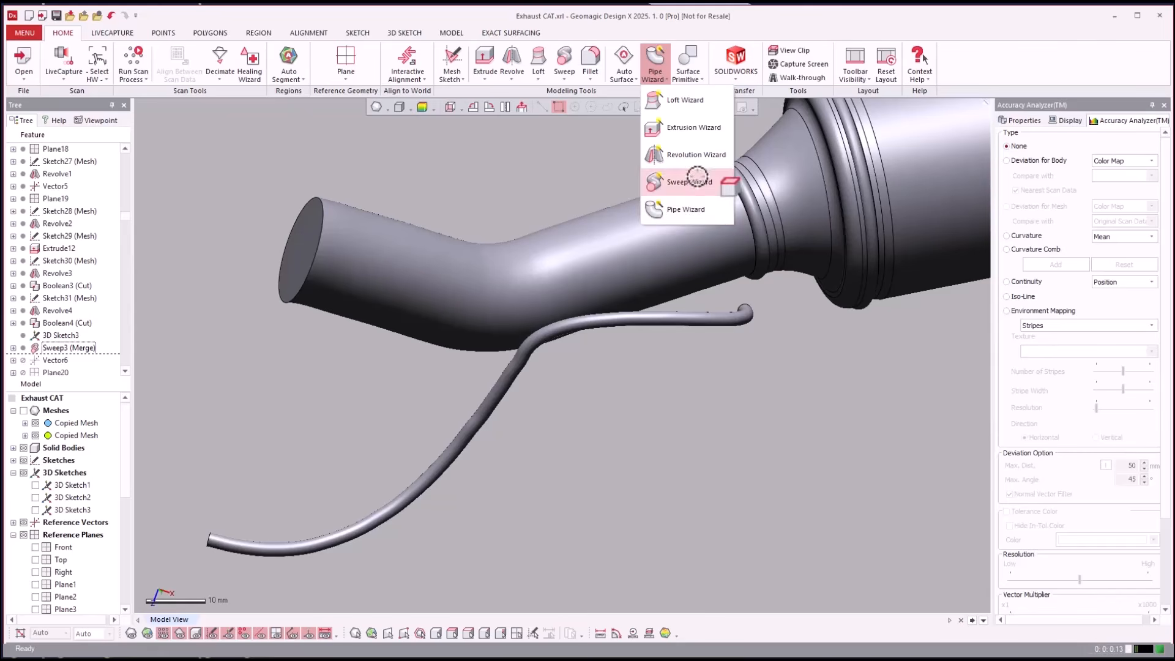
left_click(735, 442)
scroll(742, 439, "up", 5)
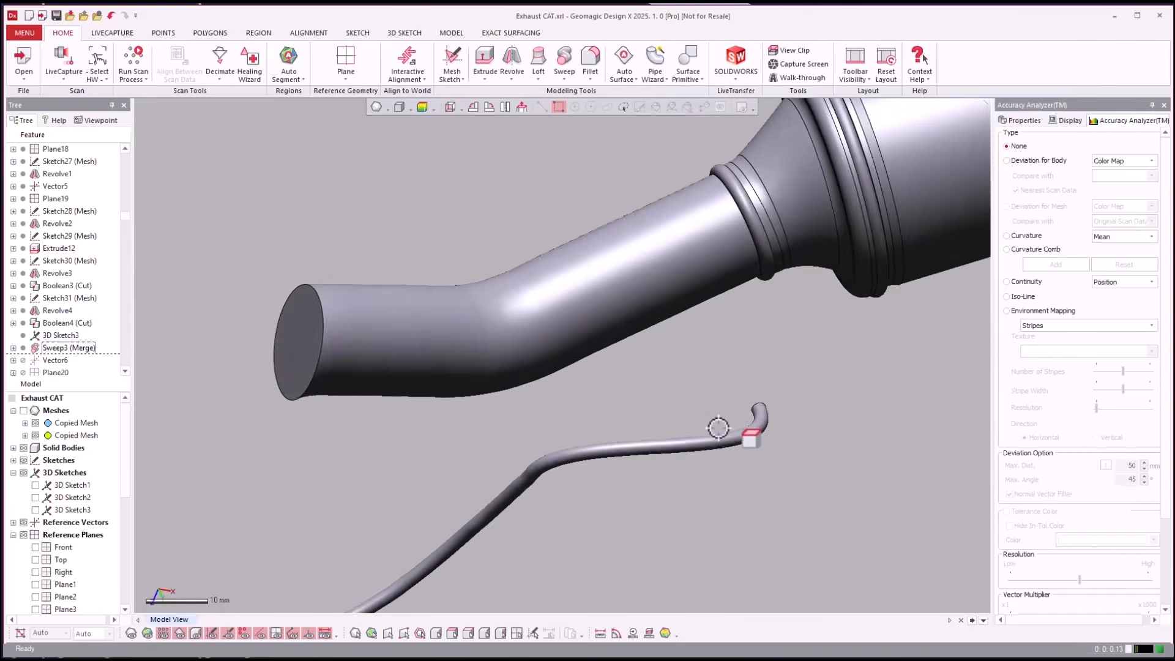
Step: Show the scan meshes over the model and roll the history forward to Revolve5
key("ctrl+1")
right_click_drag(897, 420, 153, 326)
scroll(80, 306, "down", 1)
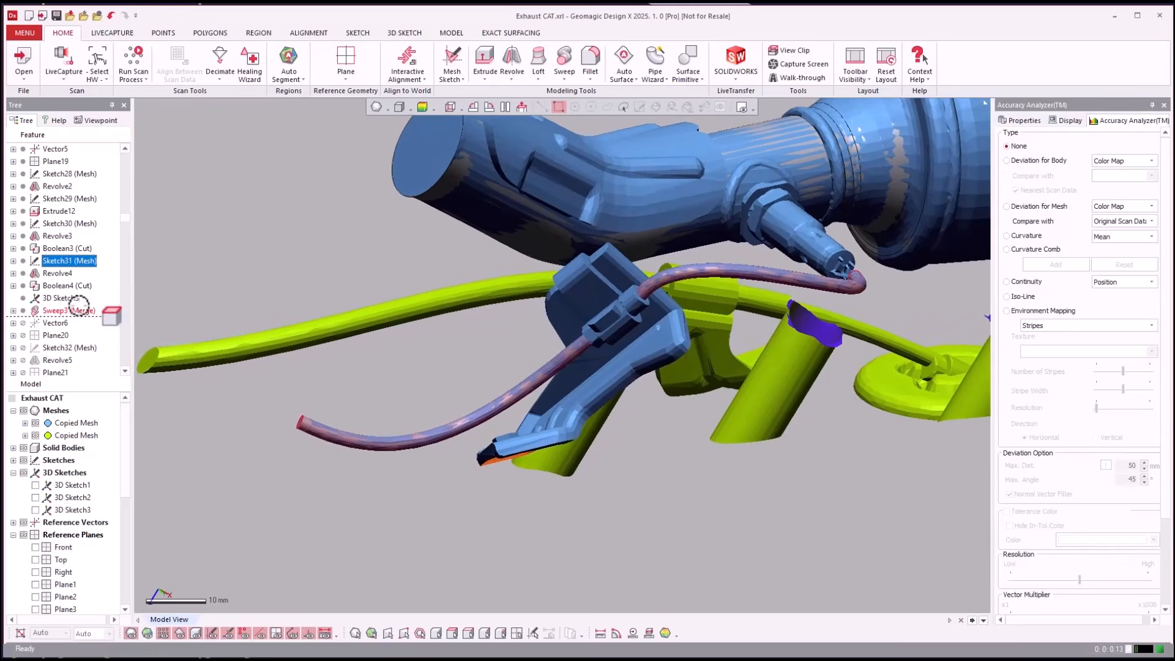
right_click(56, 358)
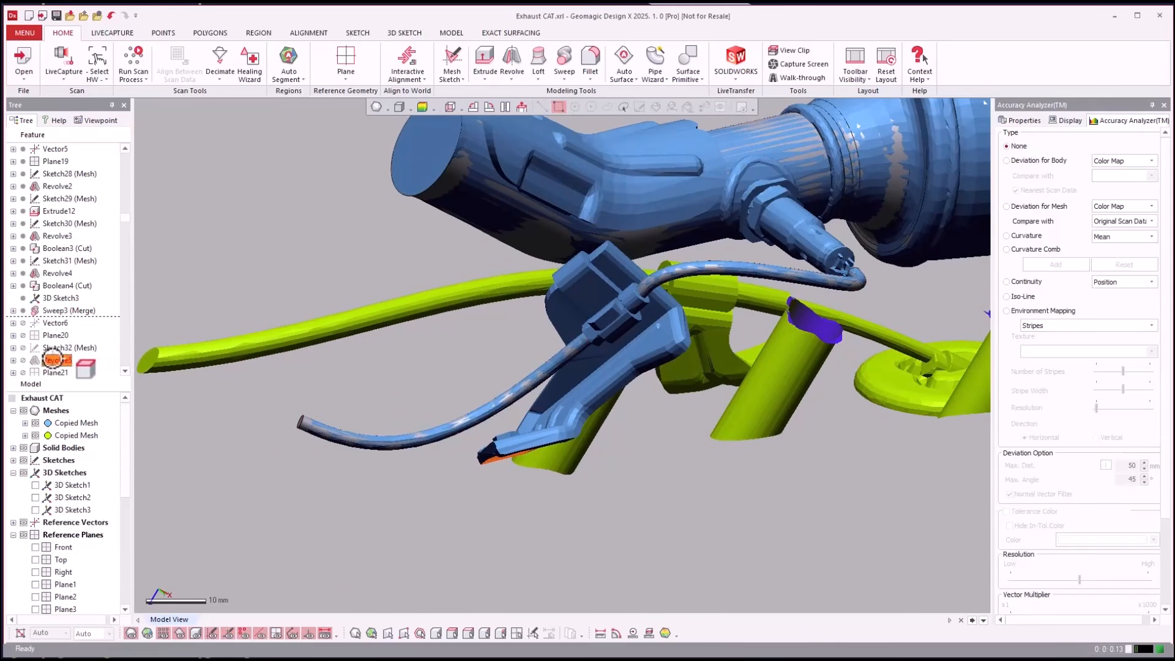
left_click(81, 363)
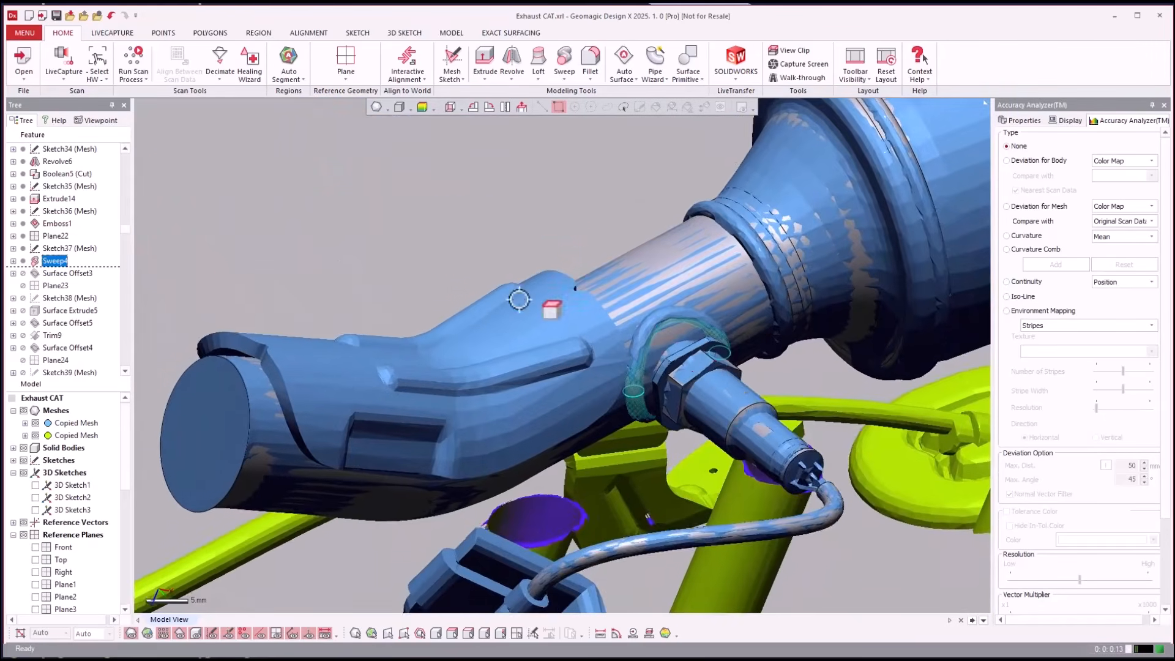
Step: Roll the history forward past the heat shield's surface offsets and extrudes to Trim12
mouse_move(48, 279)
left_mouse_down()
mouse_move(56, 343)
mouse_move(68, 291)
left_mouse_up()
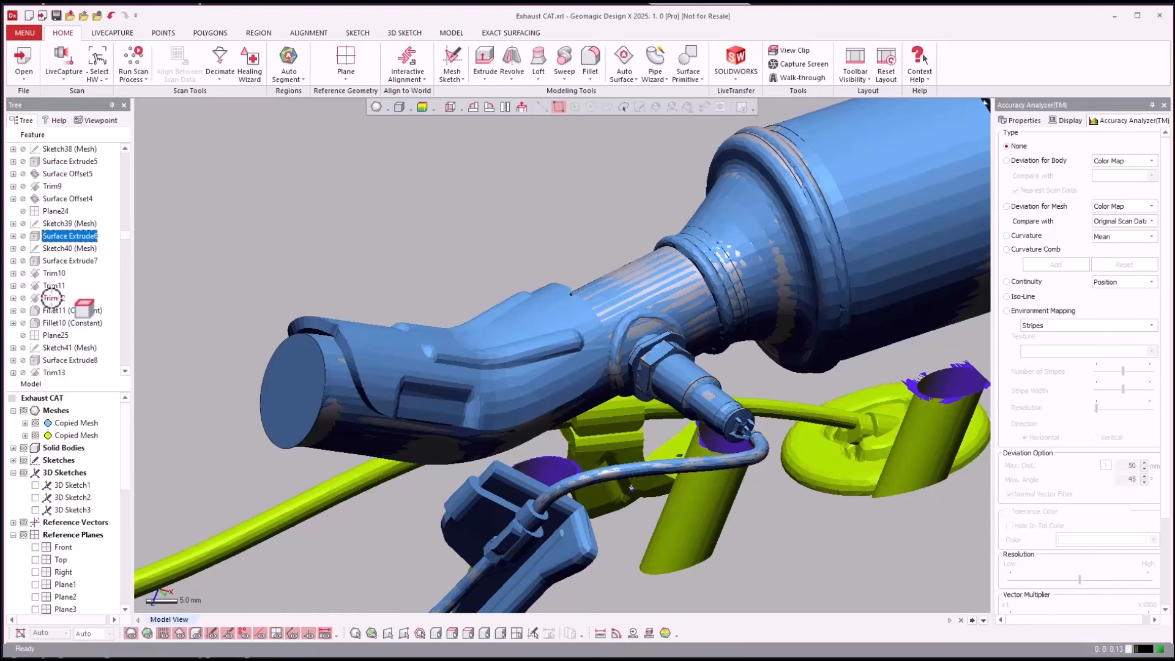
right_click(51, 298)
left_click(73, 308)
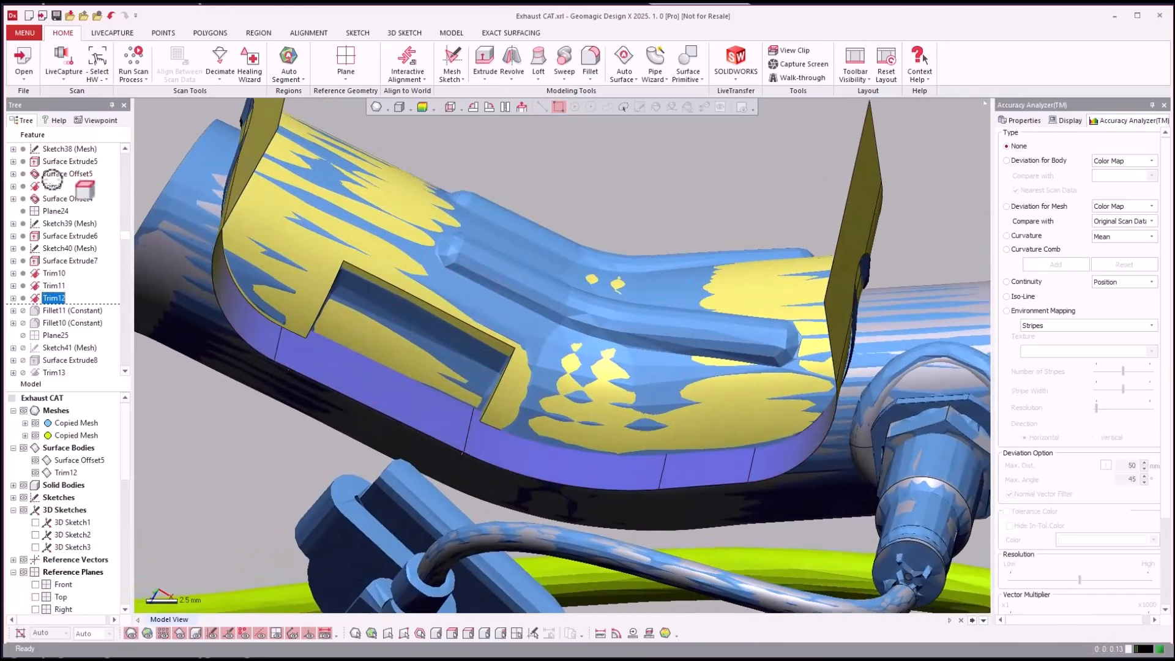
Step: Highlight Surface Offset4 on the heat shield, then roll the history forward to Fillet10 (Constant)
mouse_move(52, 180)
left_mouse_down()
mouse_move(54, 236)
mouse_move(52, 199)
left_mouse_up()
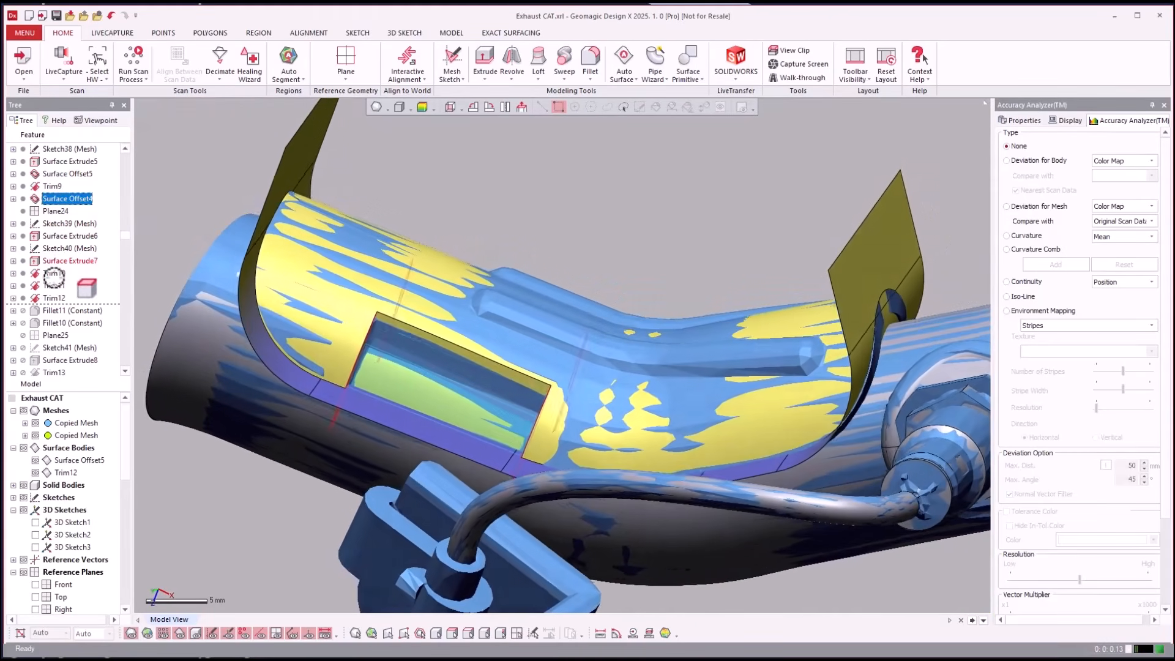
right_click(56, 322)
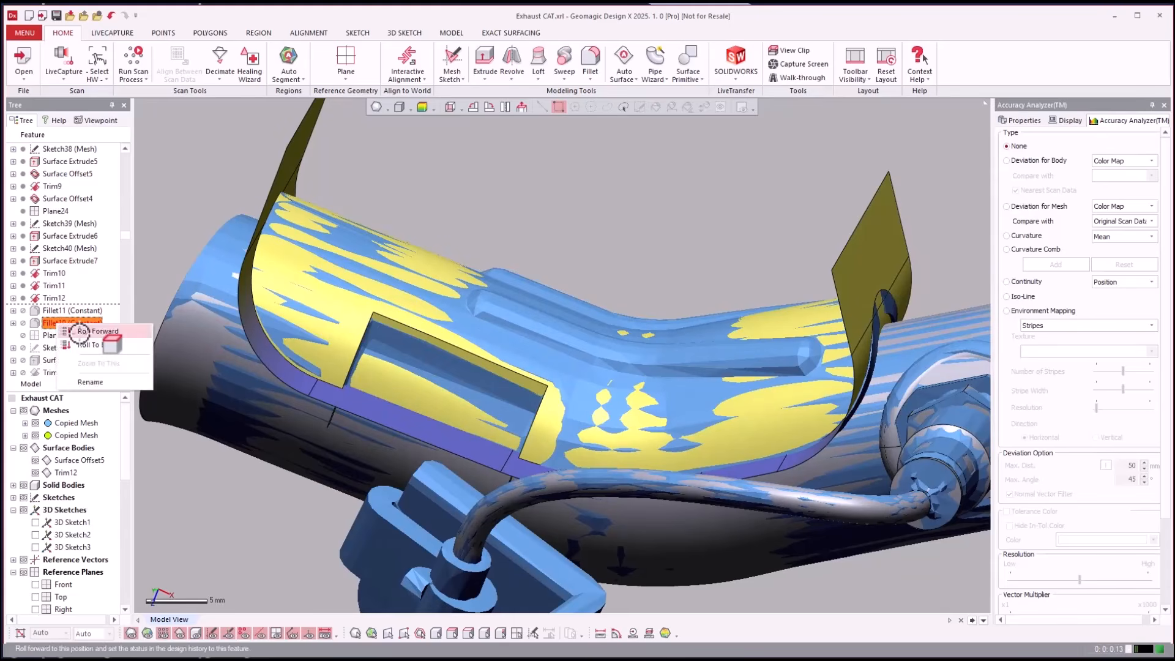
left_click(82, 334)
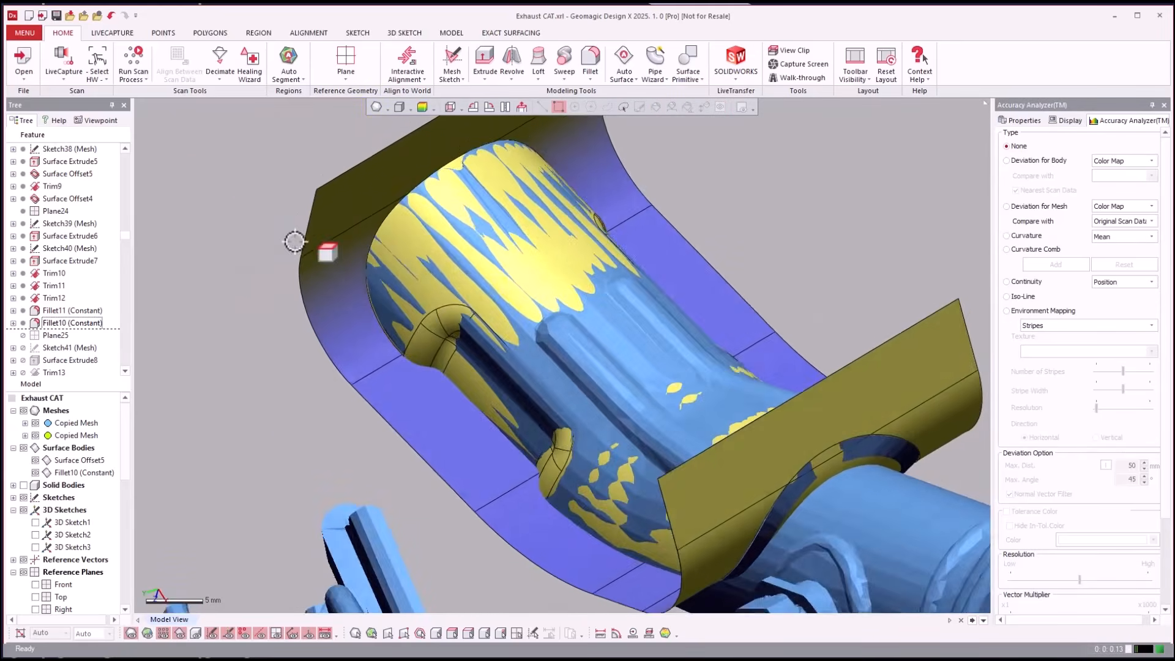
Step: Roll the history forward to Trim13 and on to Trim15 to trim the heat shield's outer edges
scroll(85, 287, "down", 2)
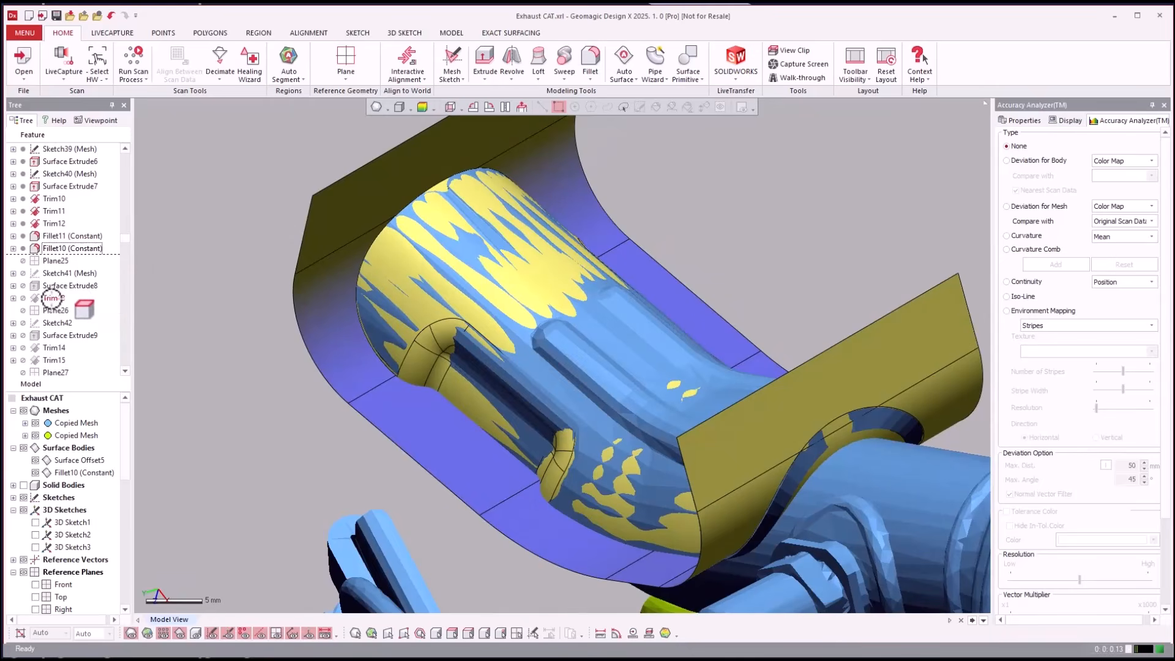
right_click(64, 298)
left_click(79, 305)
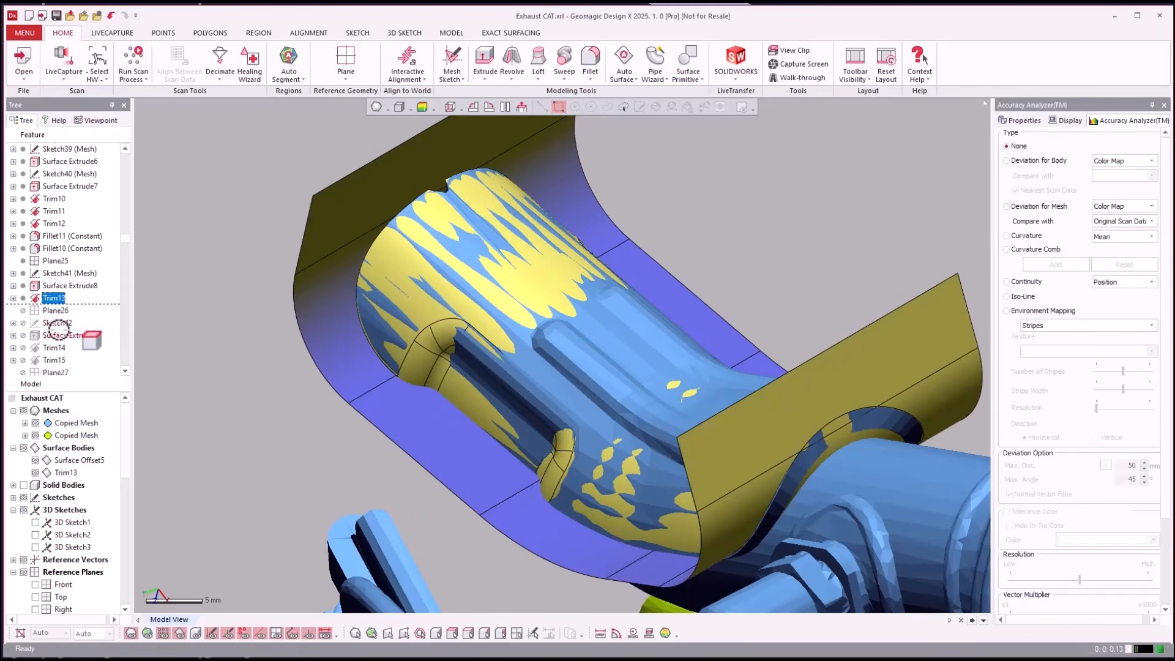
left_click(54, 360)
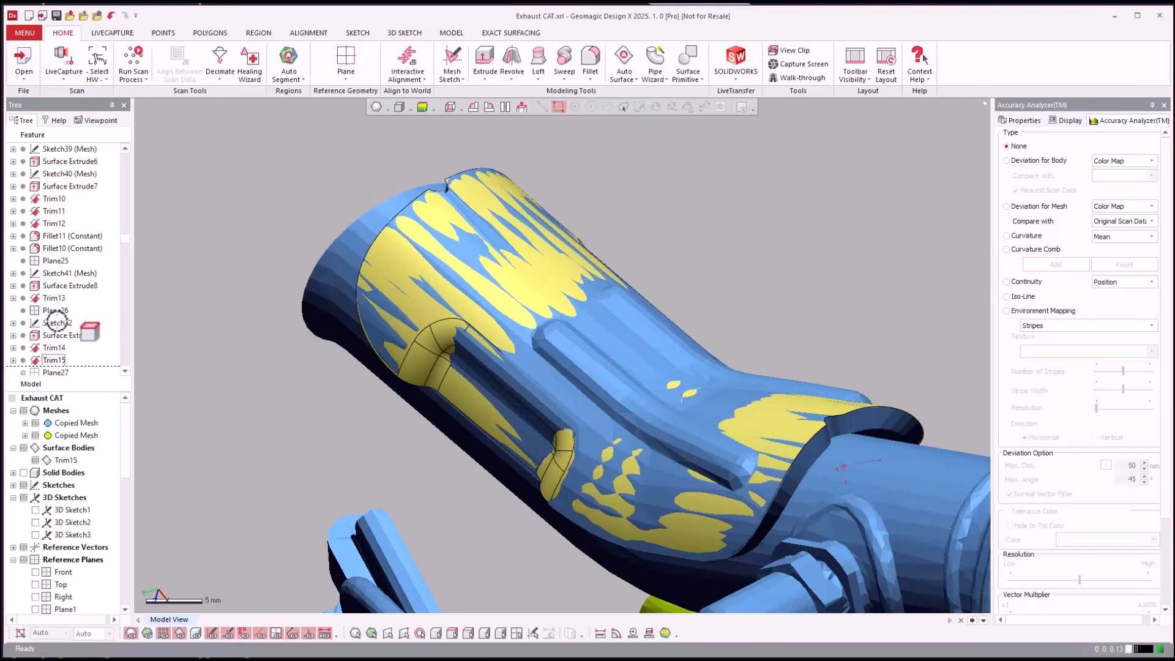
Step: Highlight the heat shield's Sketch42 and Surface Extrude11, then roll the history forward to Trim16 for the raised ribs
scroll(67, 320, "down", 2)
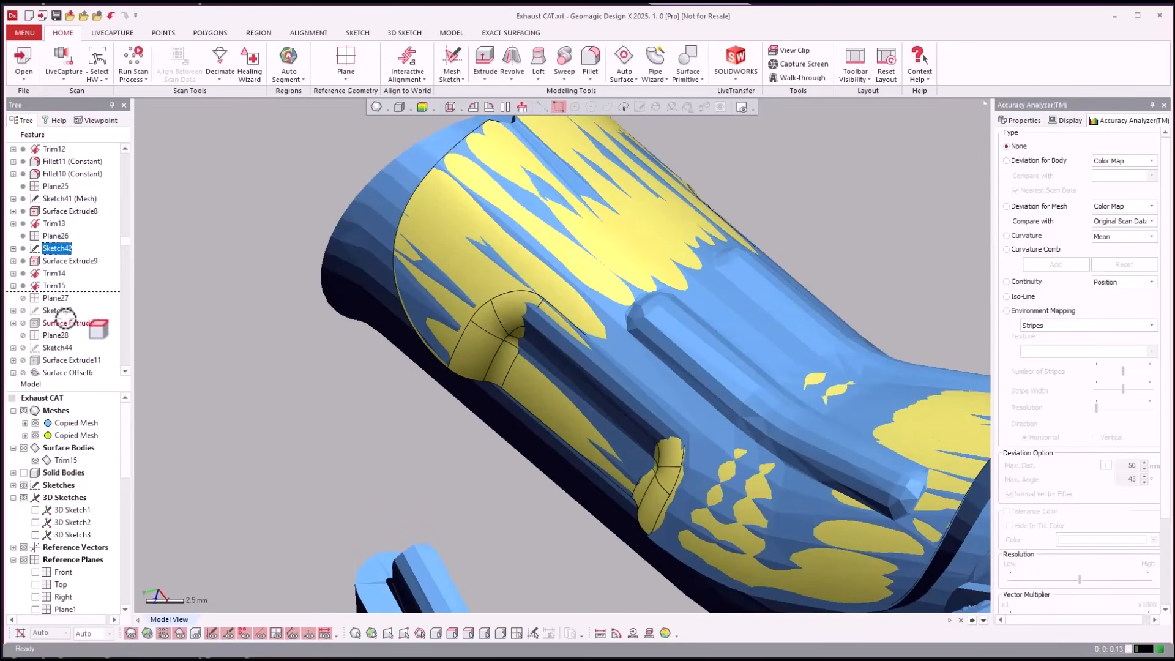
left_click(52, 361)
scroll(68, 343, "down", 2)
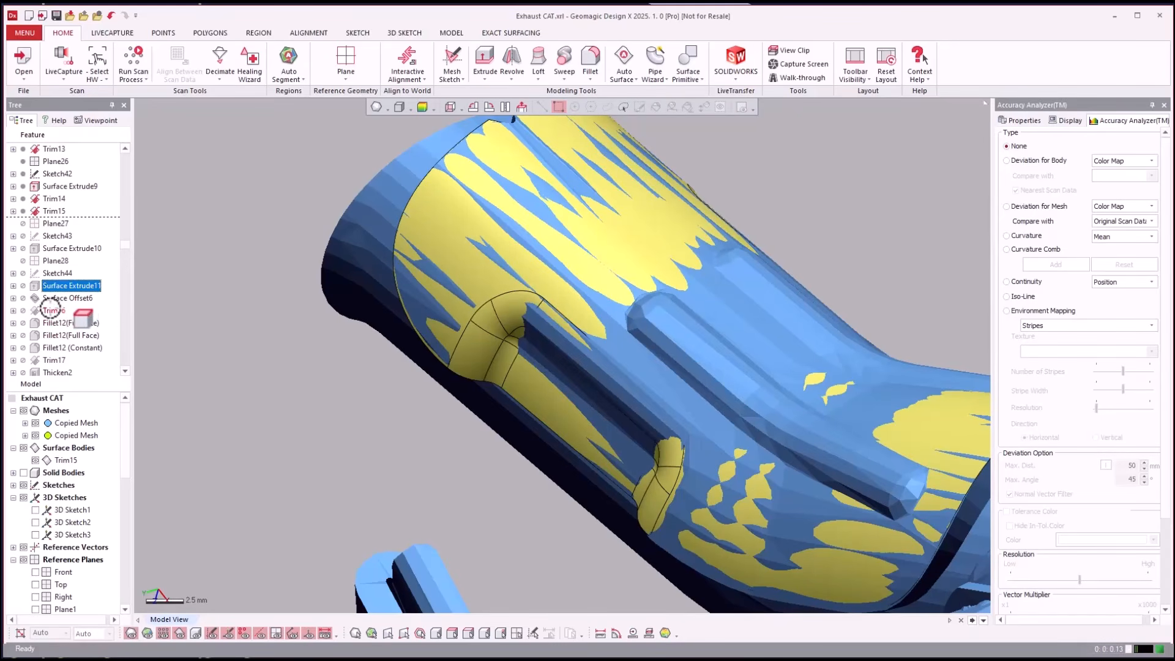
right_click(53, 309)
left_click(70, 312)
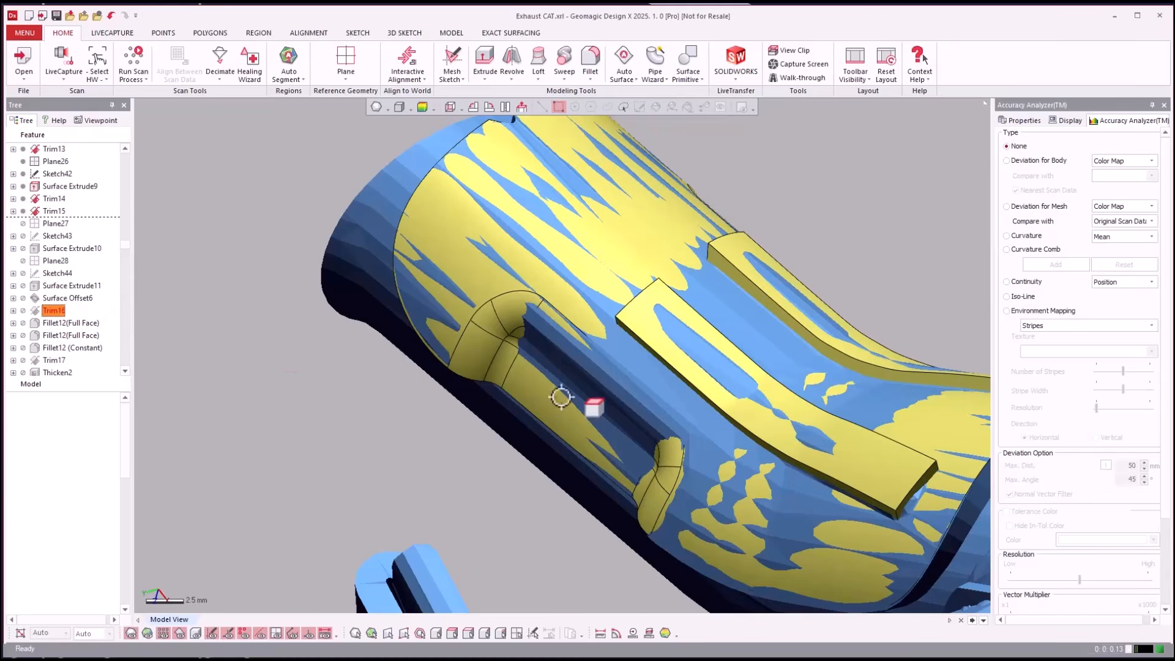
Step: Inspect the trimmed rib surfaces and roll the history forward through the Fillet12 features to Trim17
right_click_drag(710, 404, 48, 355)
right_click(49, 357)
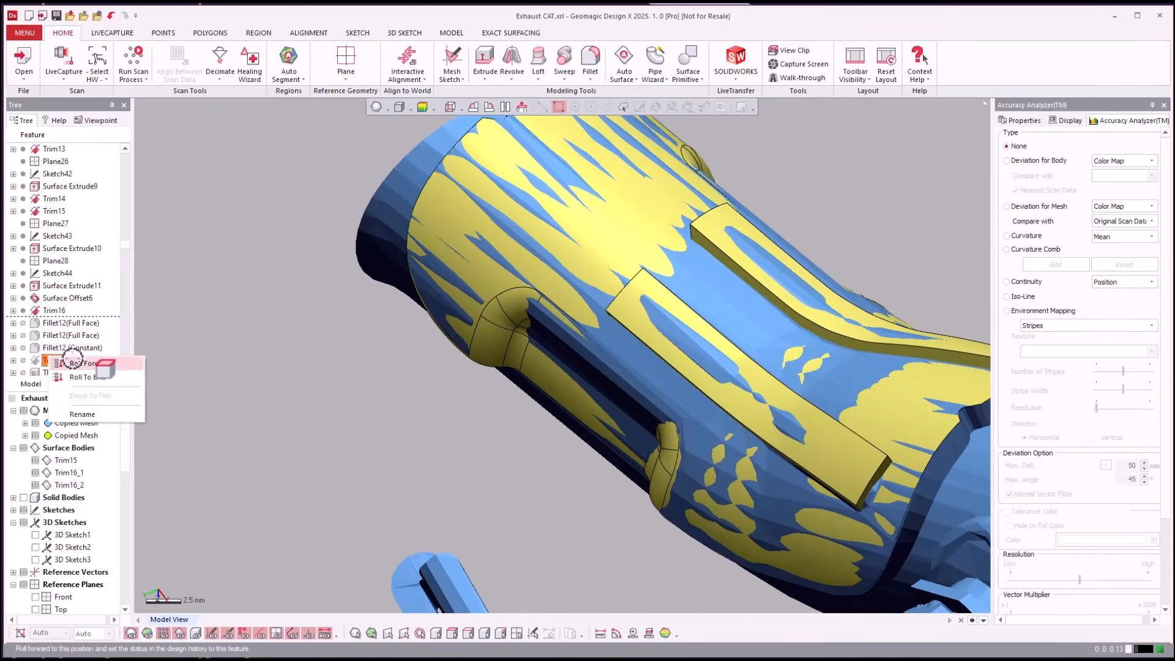
left_click(77, 360)
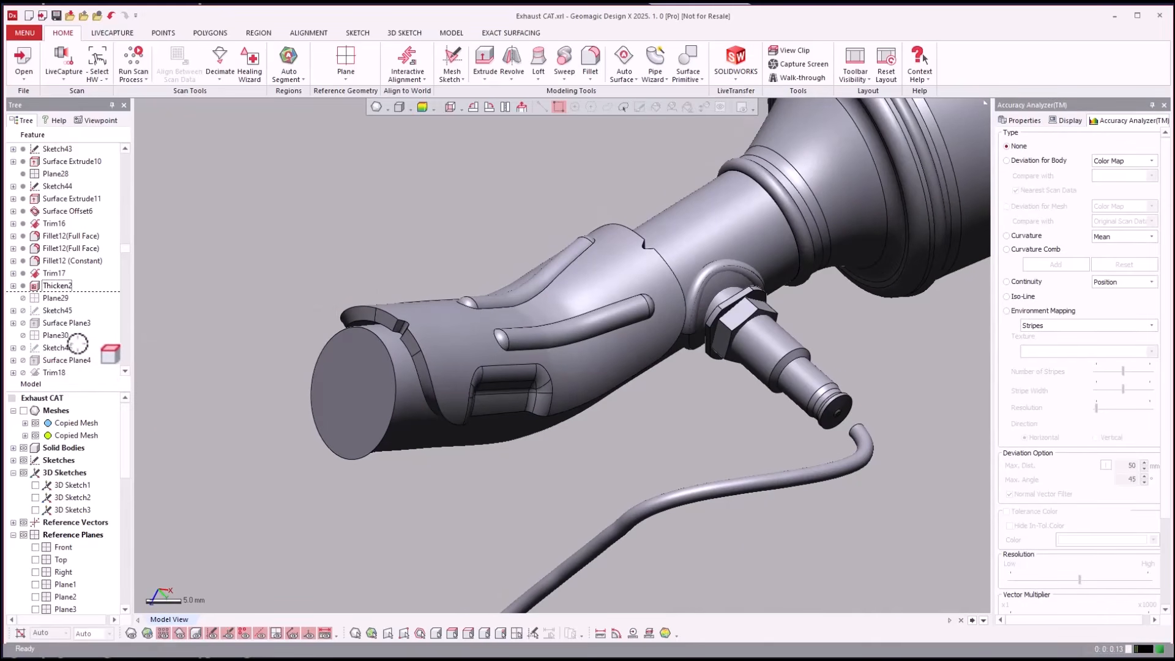
Step: Roll the history forward to Surface Extrude15 to build the bracket surfaces beside the thin pipe
scroll(77, 343, "down", 3)
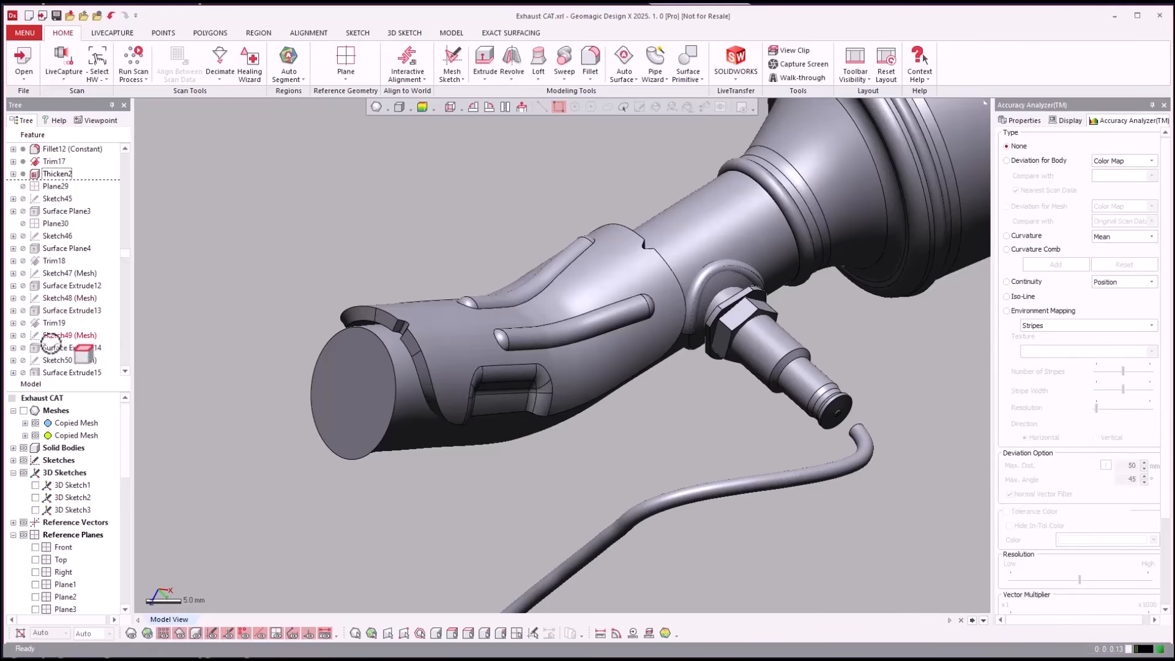
mouse_move(55, 372)
left_mouse_down()
mouse_move(59, 354)
mouse_move(73, 354)
left_mouse_up()
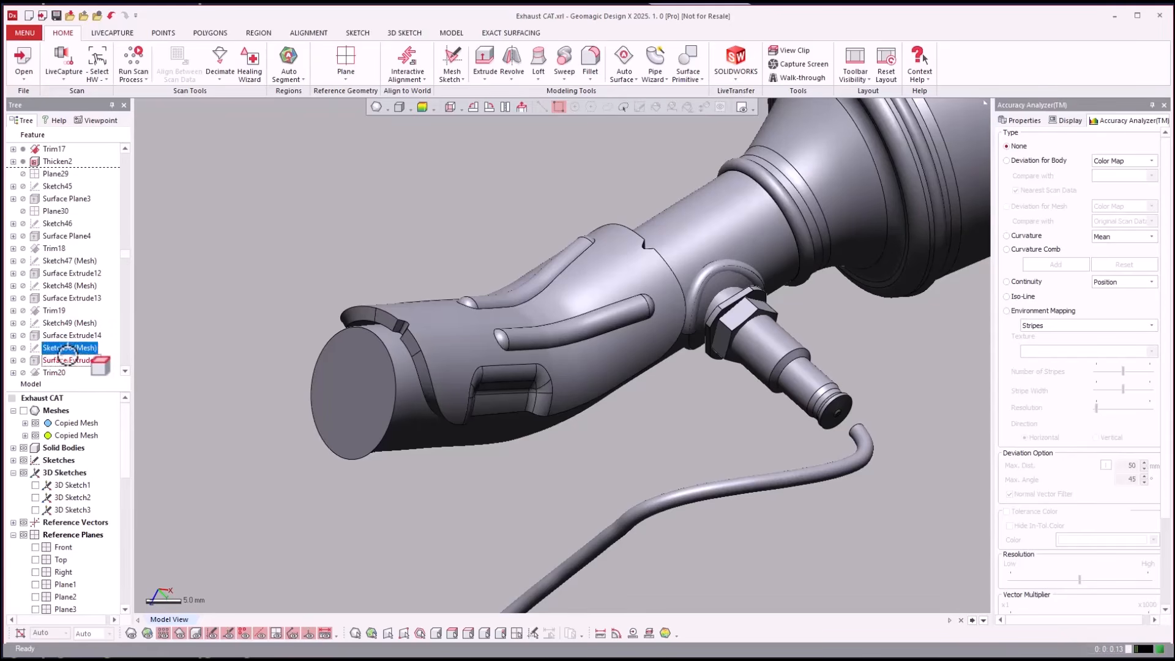
right_click(62, 359)
left_click(77, 363)
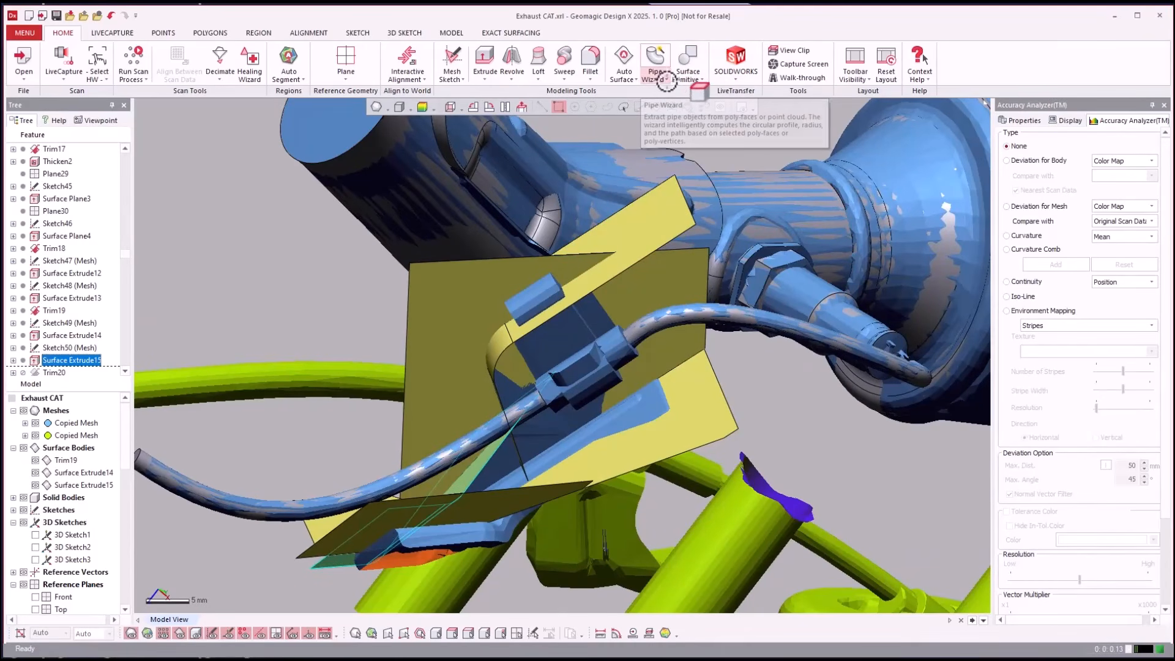
Step: Inspect the bracket's extruded surfaces against the scan and roll the history forward to Fillet13 (Constant)
mouse_move(615, 340)
right_mouse_down()
mouse_move(605, 396)
mouse_move(535, 474)
mouse_move(451, 508)
mouse_move(514, 344)
mouse_move(460, 338)
mouse_move(448, 432)
mouse_move(428, 406)
mouse_move(368, 396)
mouse_move(369, 377)
mouse_move(186, 331)
mouse_move(416, 390)
right_mouse_up()
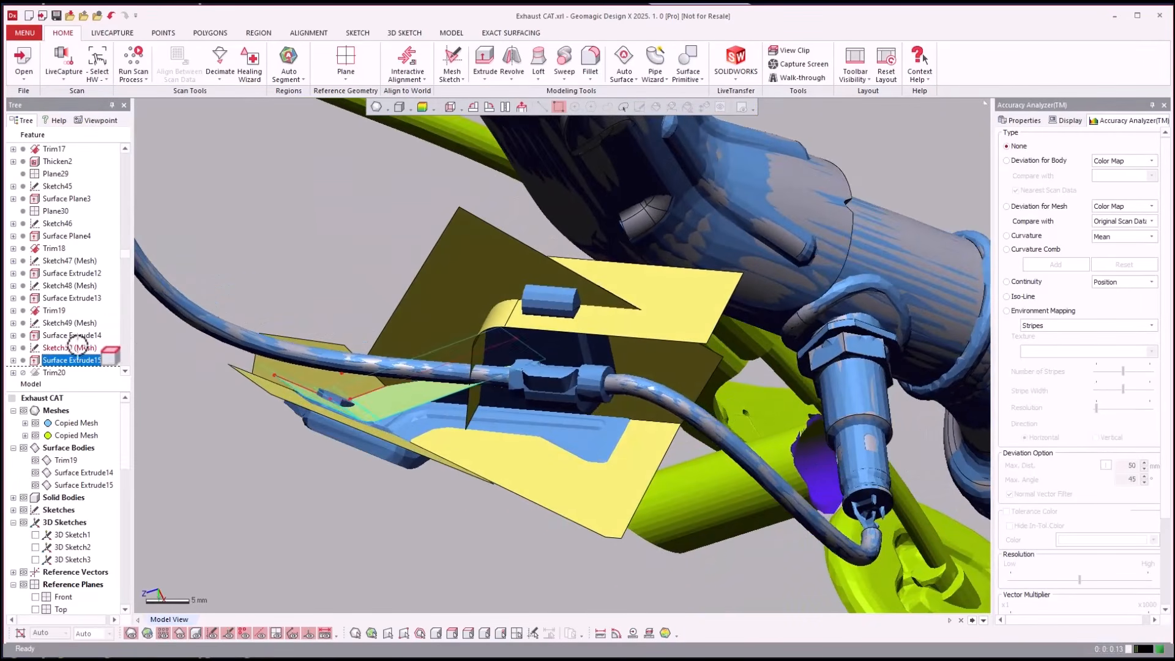
left_click(78, 344)
scroll(79, 344, "down", 2)
left_click(54, 299)
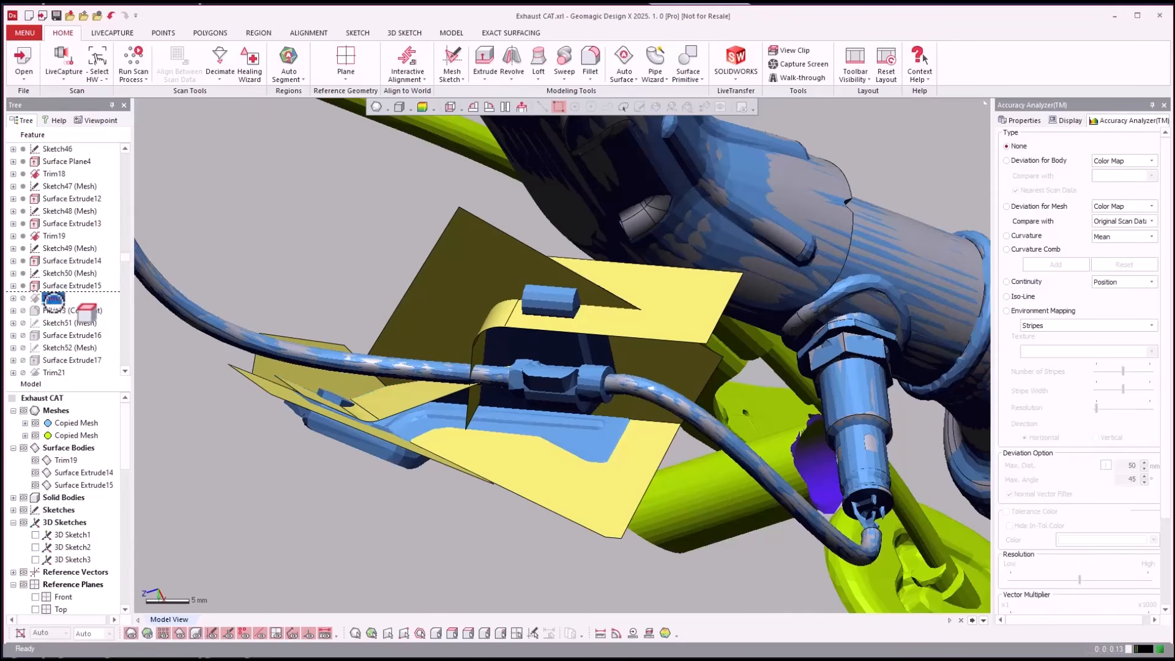
right_click(46, 311)
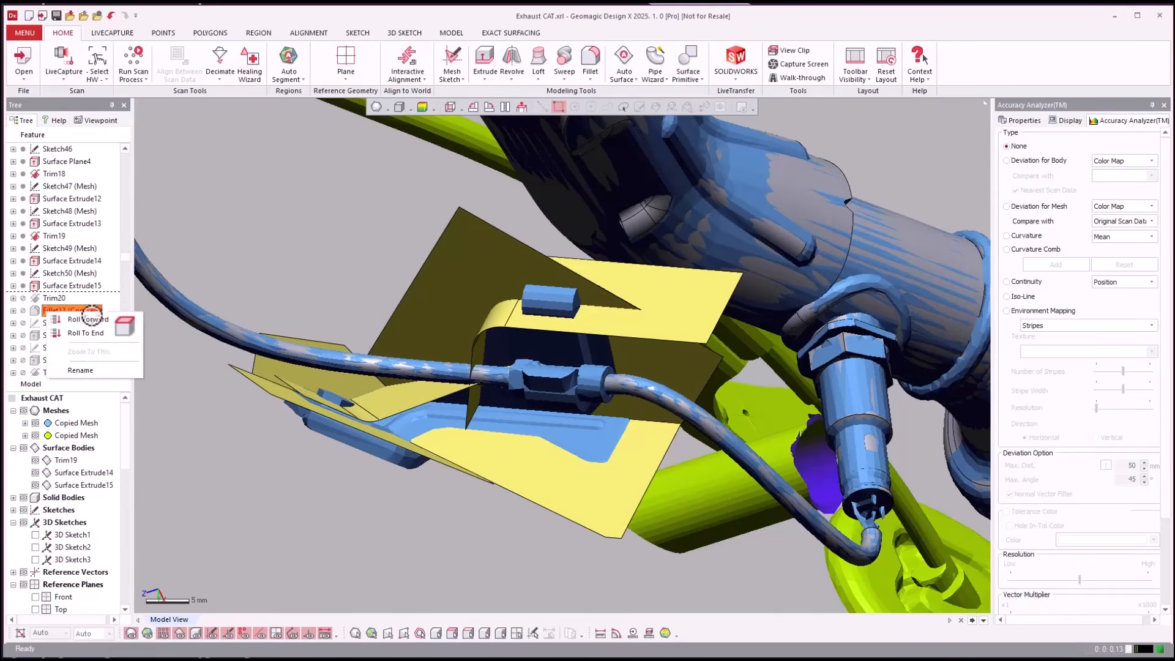
left_click(103, 316)
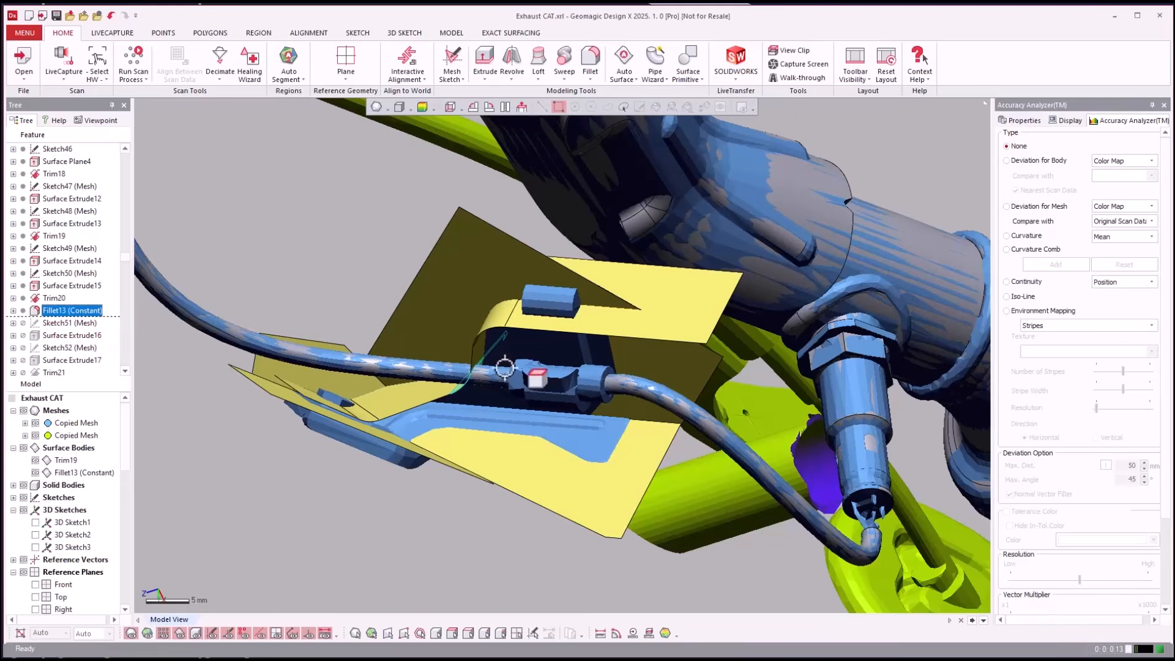
Step: Roll the history forward to Trim21 on the bracket surfaces and select Surface Extrude18
right_click_drag(505, 367, 64, 347)
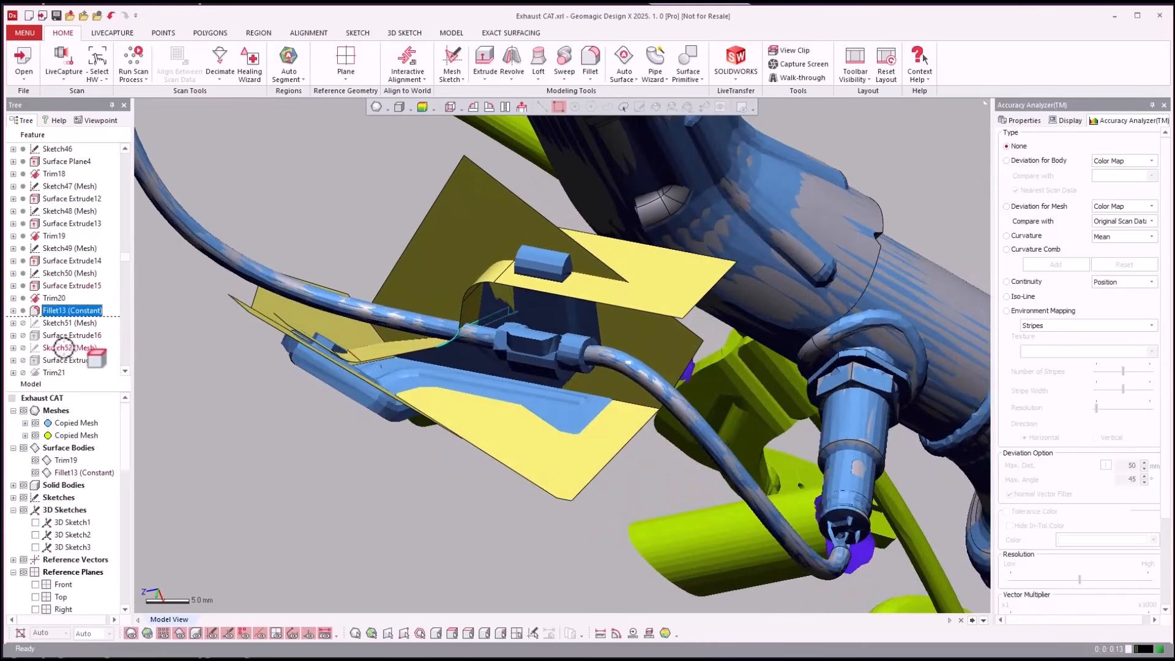
left_click(64, 348)
scroll(67, 339, "down", 2)
right_click(52, 297)
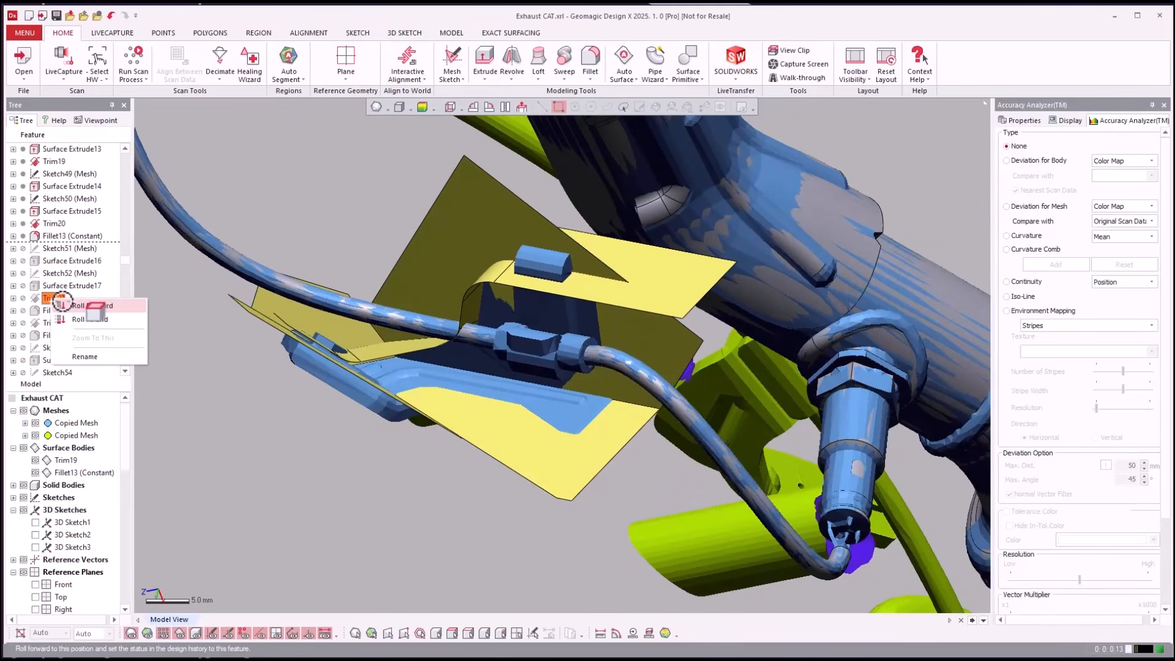
left_click(62, 302)
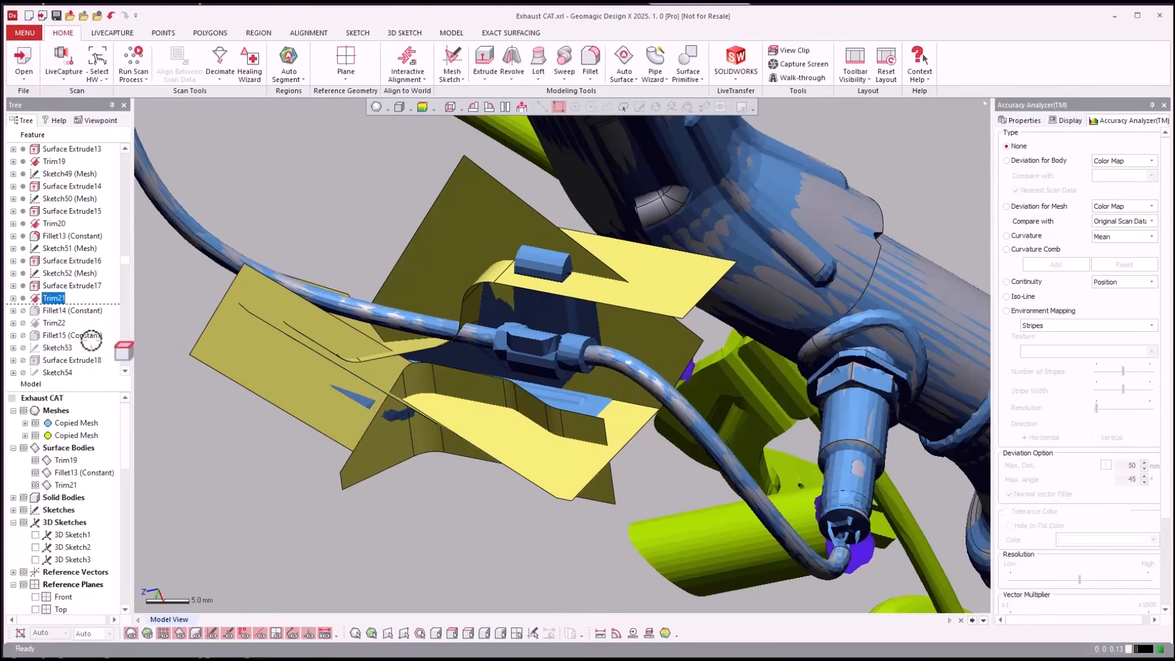
left_click(61, 360)
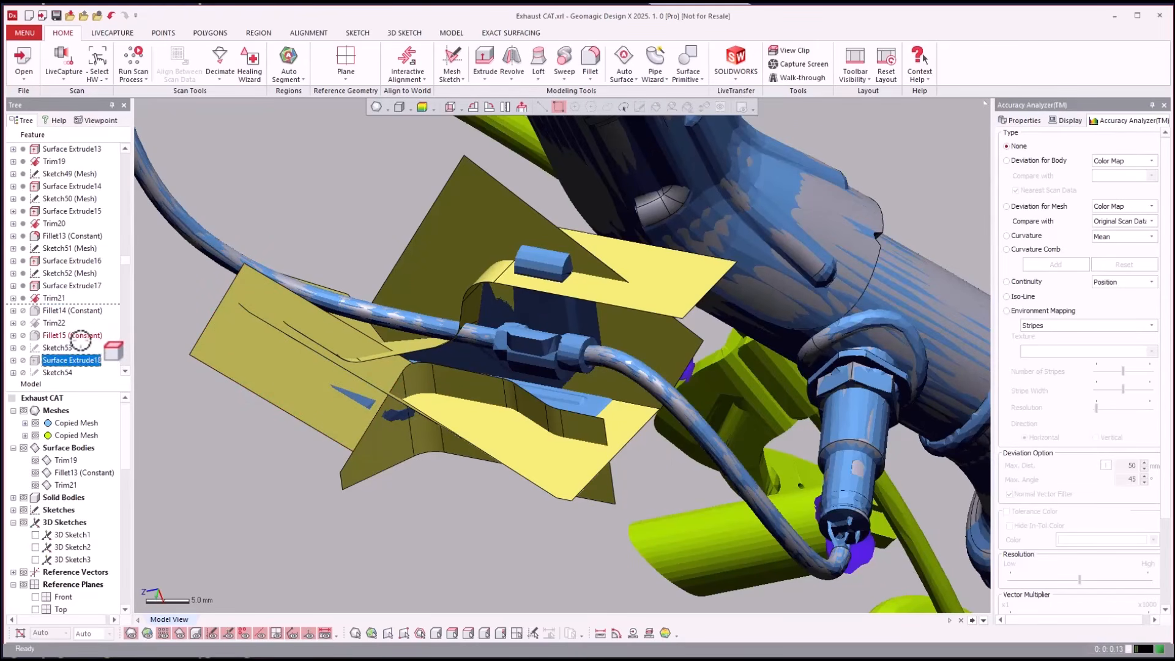
Step: Roll the history forward through Trim23 to Thicken3 to turn the trimmed bracket surfaces into a solid
scroll(76, 339, "down", 1)
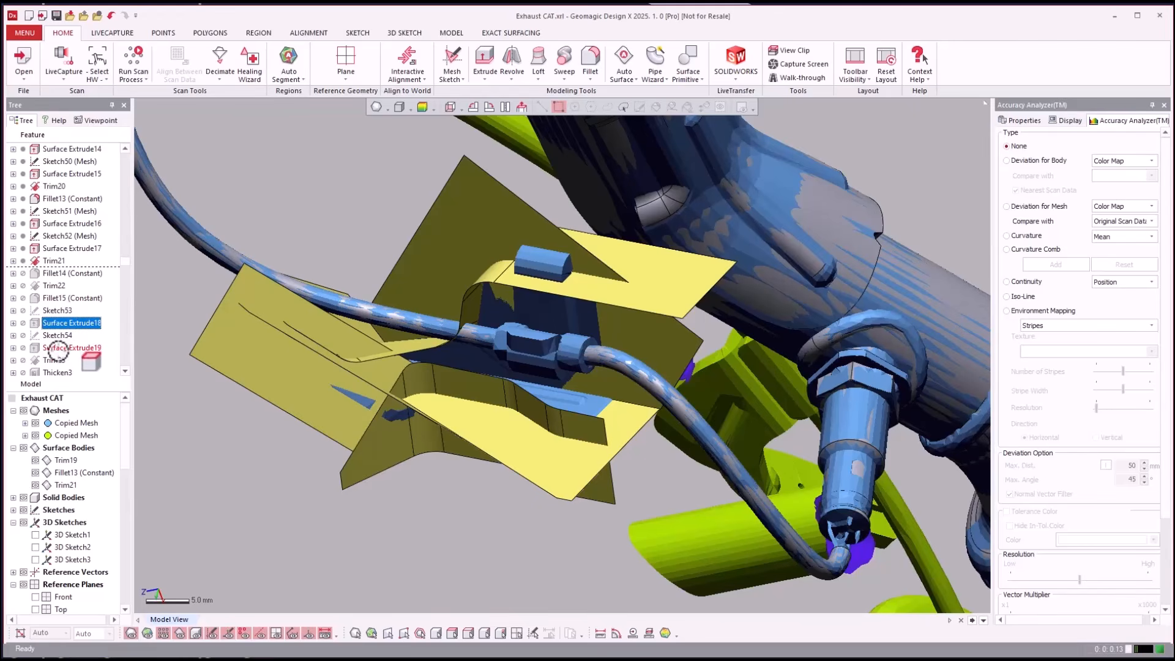
right_click(54, 360)
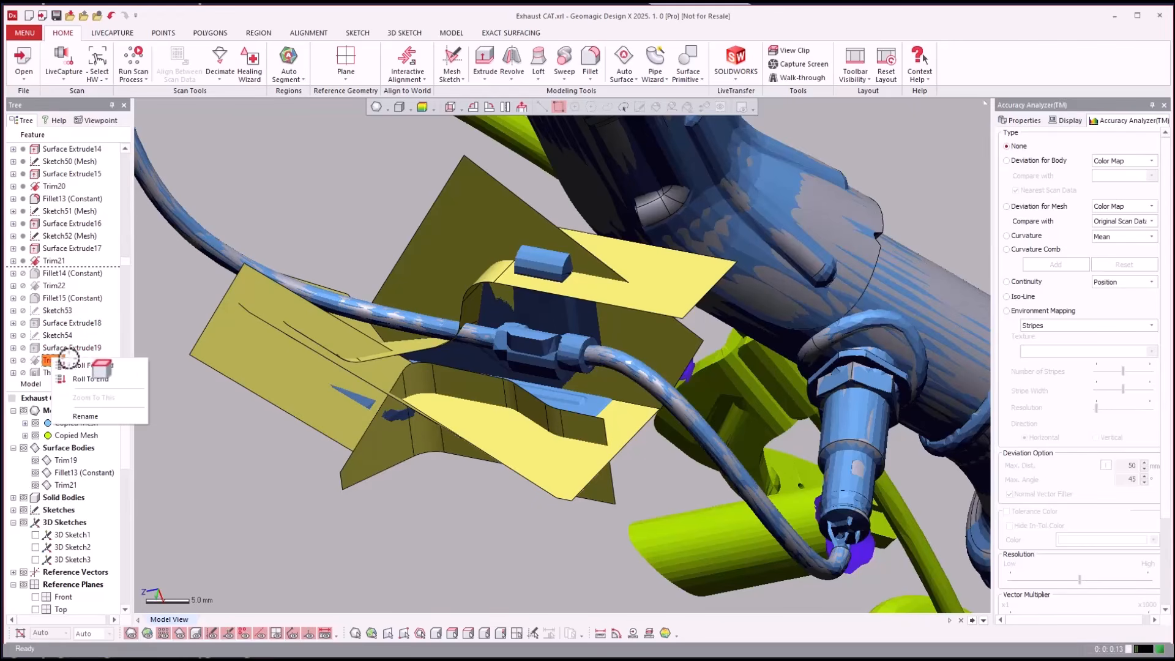
left_click(69, 362)
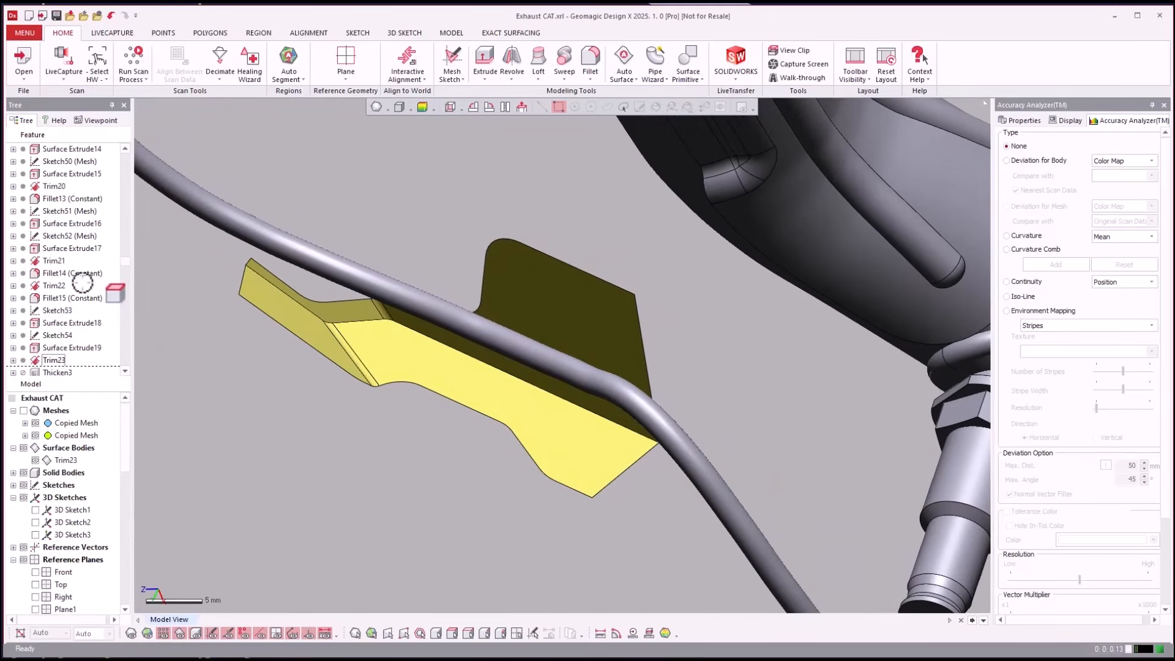
scroll(83, 283, "down", 3)
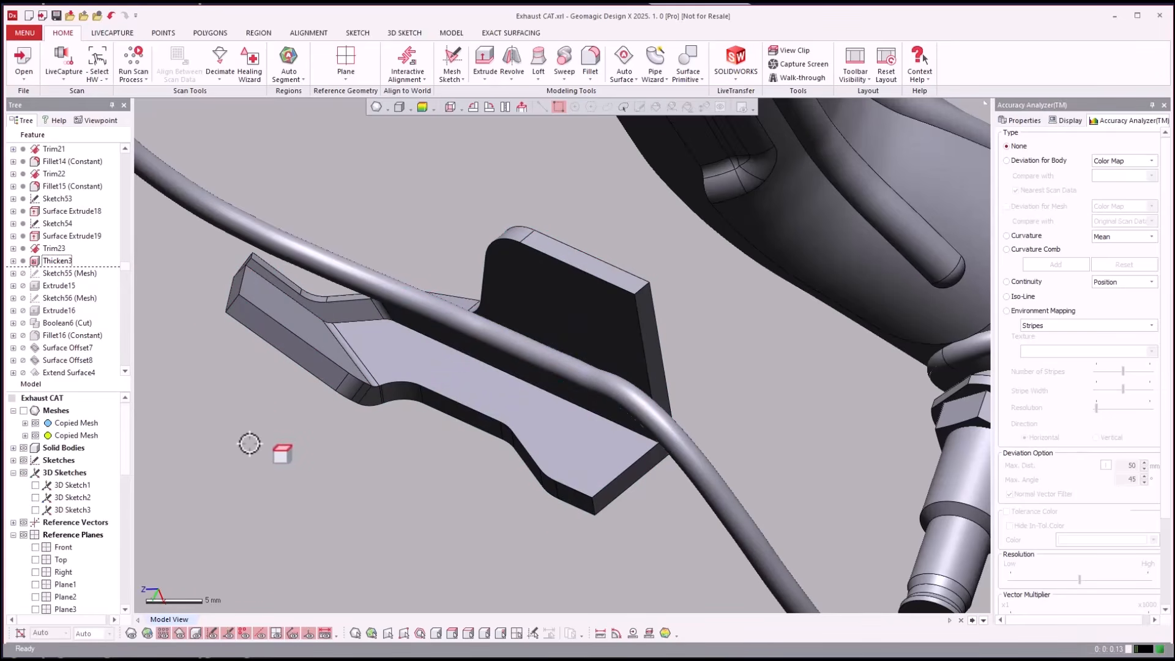
Step: Show the scan meshes over the thickened bracket and roll the history forward to Fillet16 (Constant)
key("ctrl+1")
right_click_drag(252, 445, 66, 281)
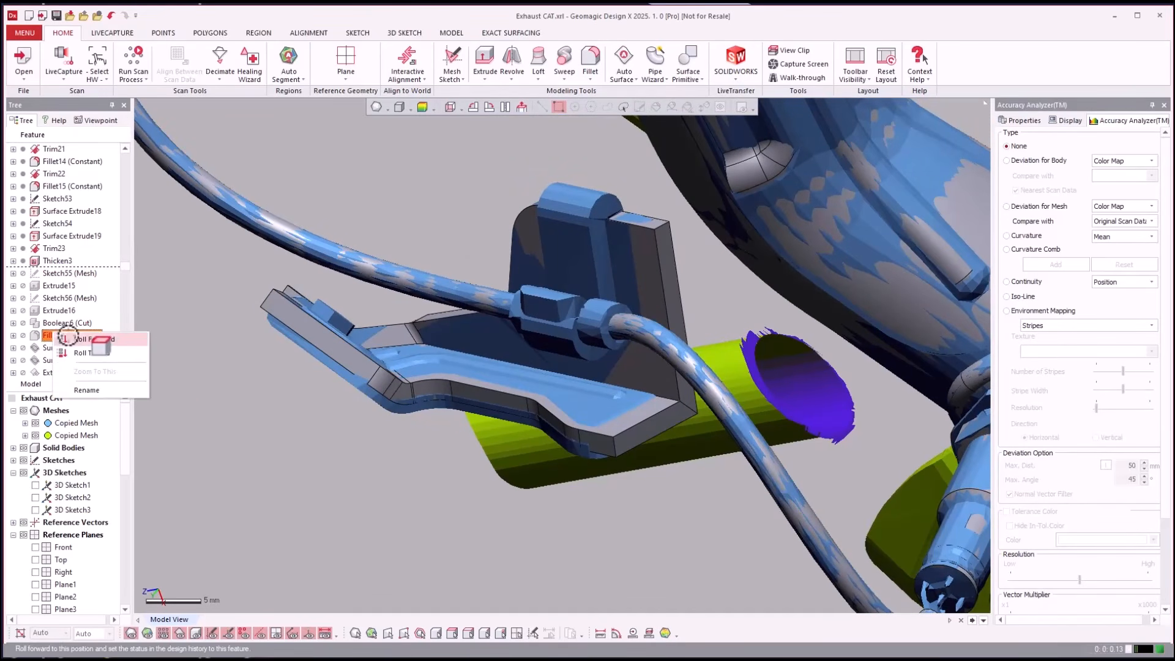
double_click(68, 335)
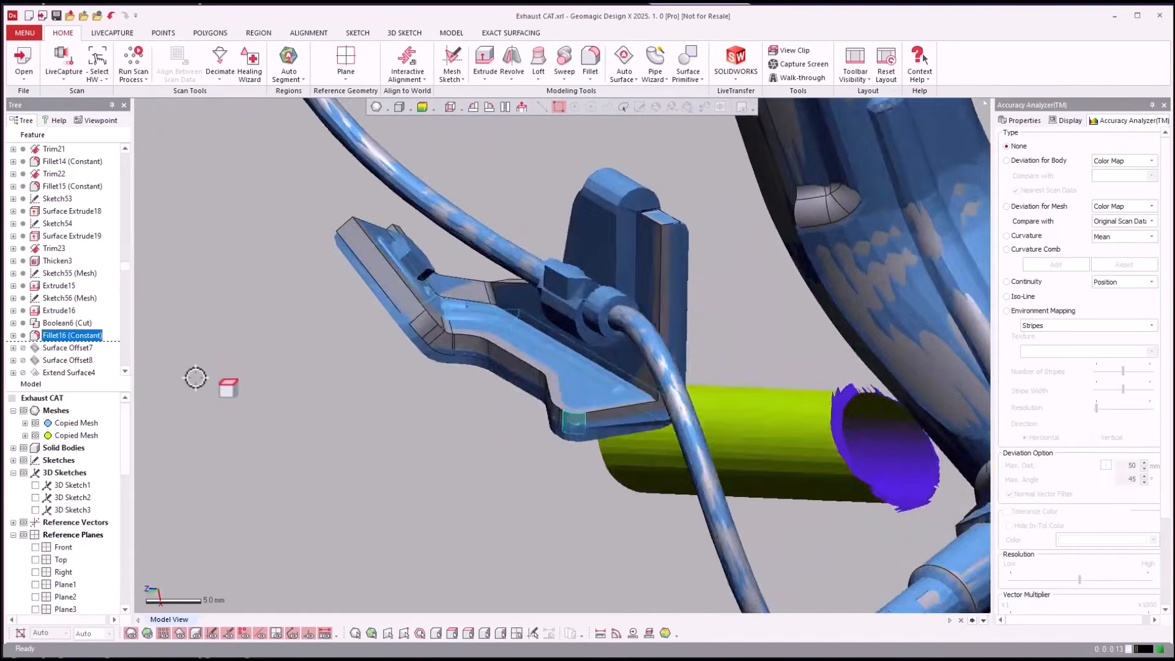
Step: Roll the history forward through the bracket's surface offsets and extensions to Trim24
left_click(79, 363)
left_click_drag(79, 363, 67, 333)
left_click(390, 403)
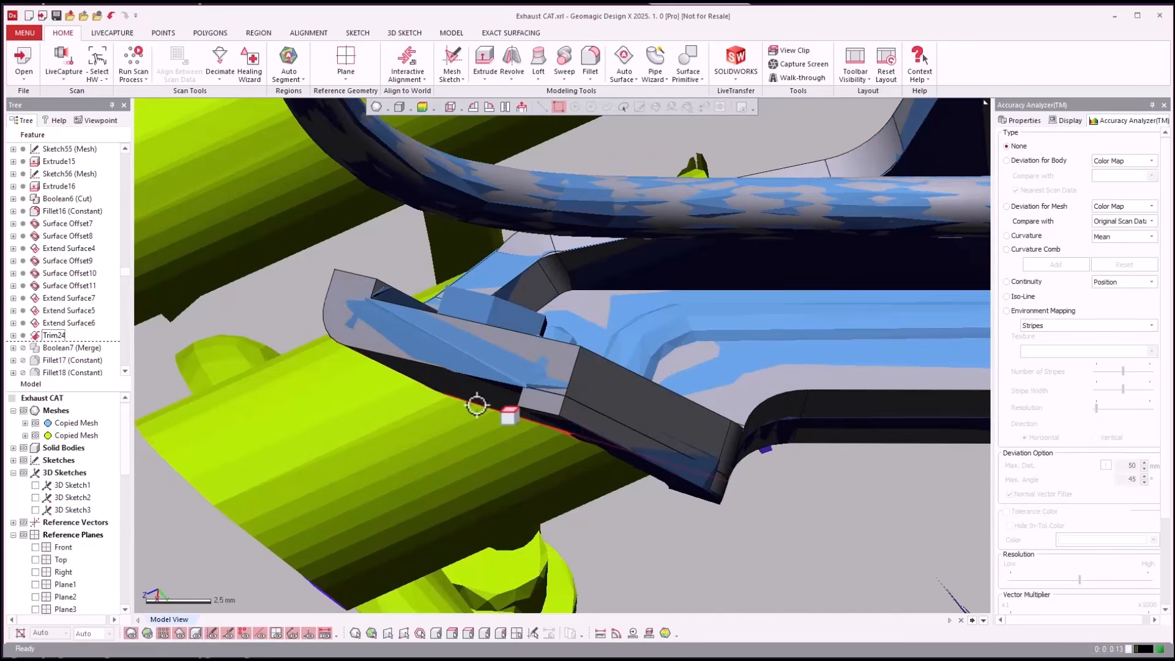
Step: Inspect the bracket's trimmed end against the scan and roll the history forward to Boolean7 (Merge)
key("ctrl+5")
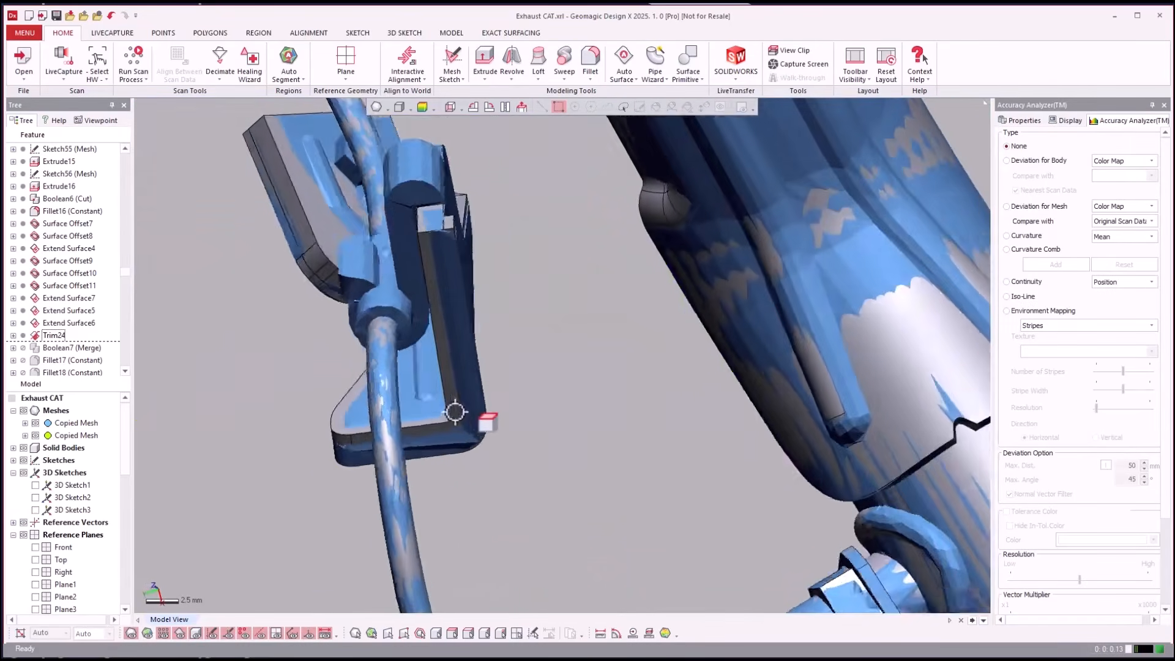
right_click_drag(452, 412, 24, 333)
right_click(47, 347)
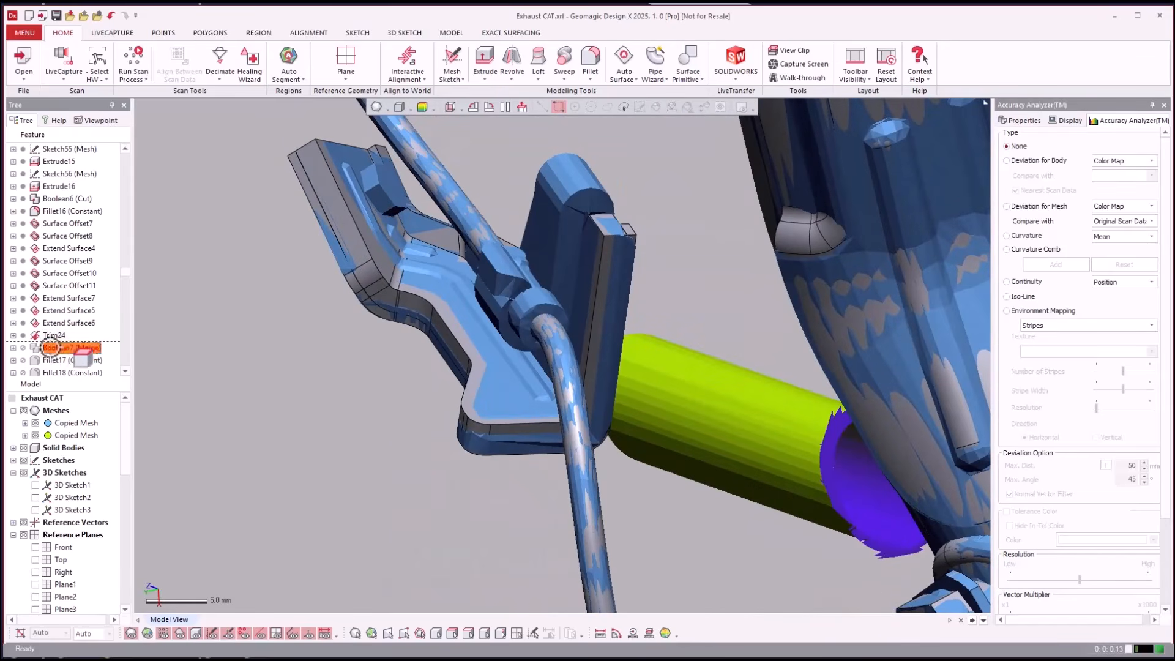
left_click(68, 352)
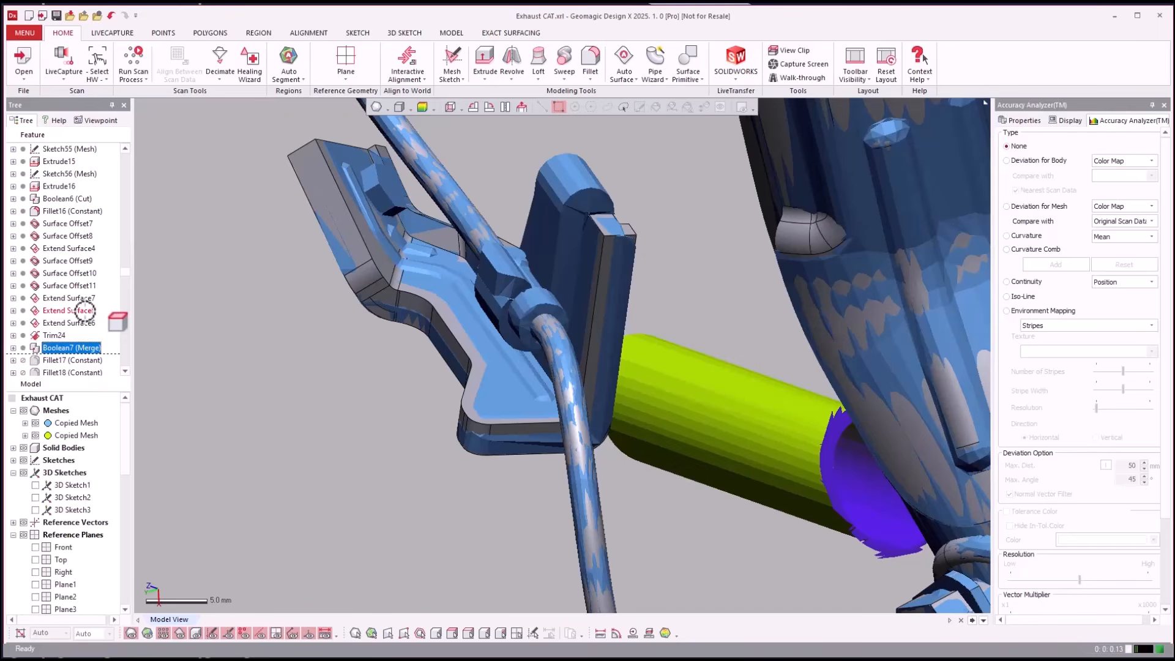
Step: Roll the history forward to Fillet20 (Constant) to round the bracket edges and build its raised rib
left_click(69, 298)
scroll(73, 287, "down", 4)
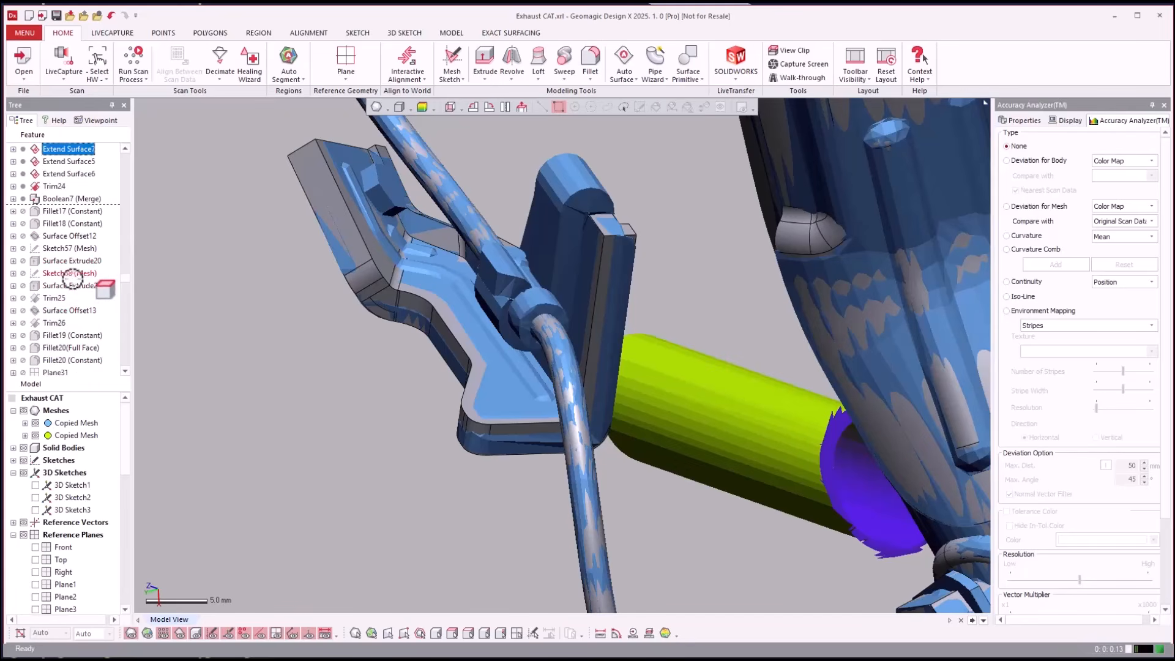
right_click(57, 360)
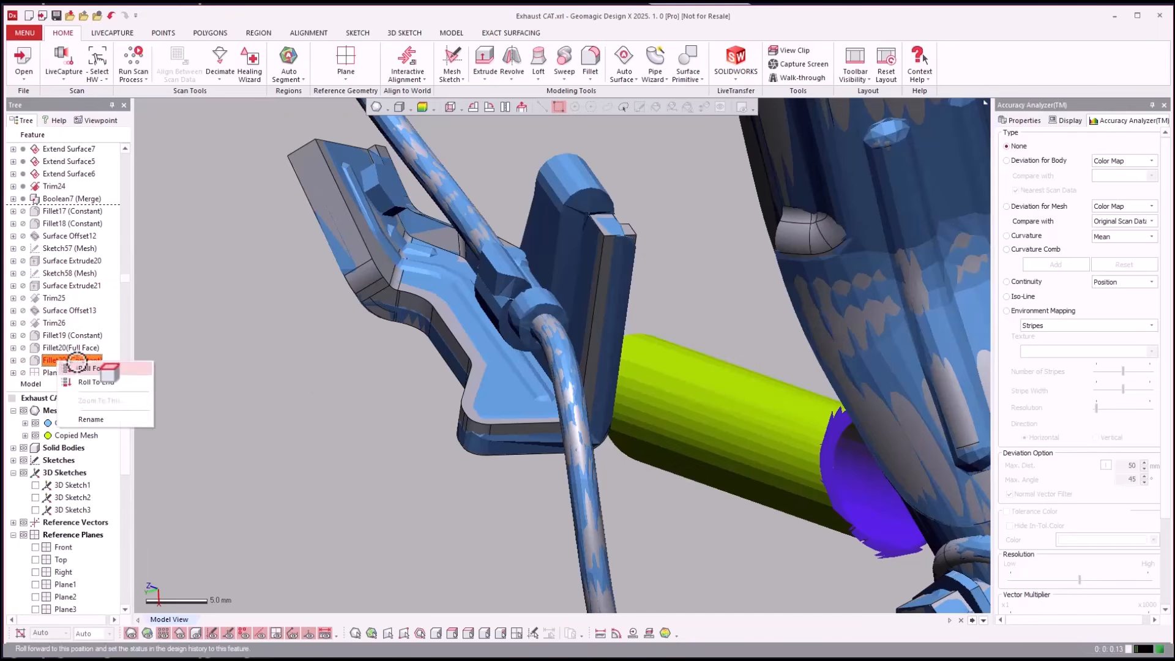
left_click(77, 367)
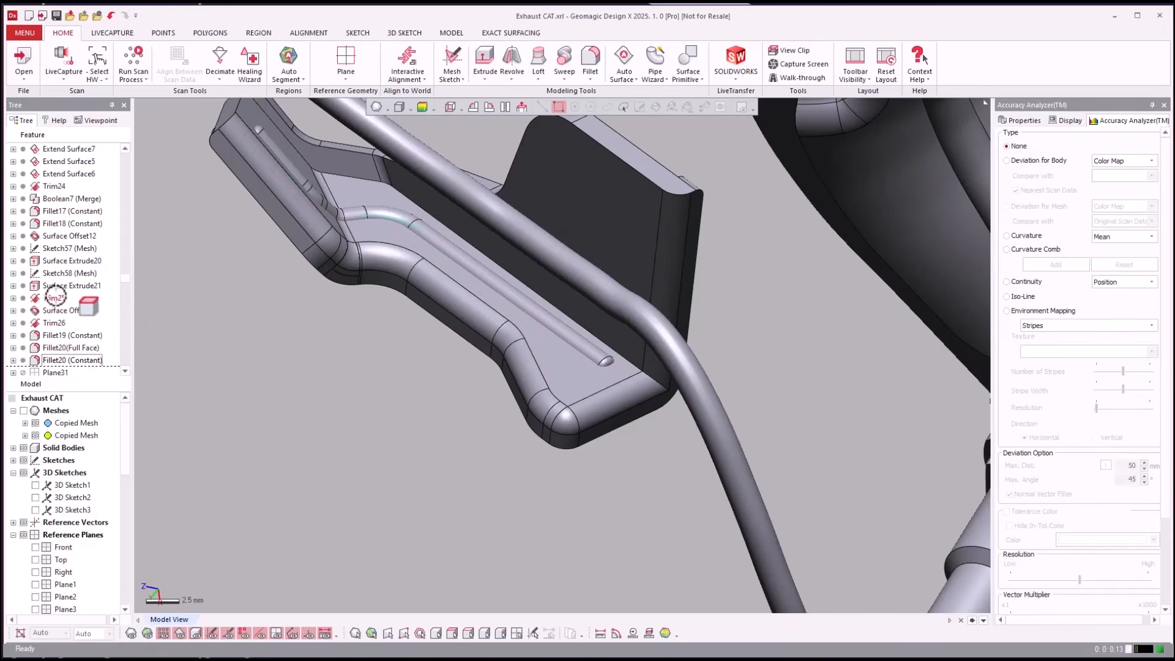
Step: Examine Surface Extrude20, Sketch58 (Mesh) and the full face fillet that define the bracket's raised rib
mouse_move(51, 289)
left_mouse_down()
mouse_move(55, 210)
mouse_move(62, 270)
left_mouse_up()
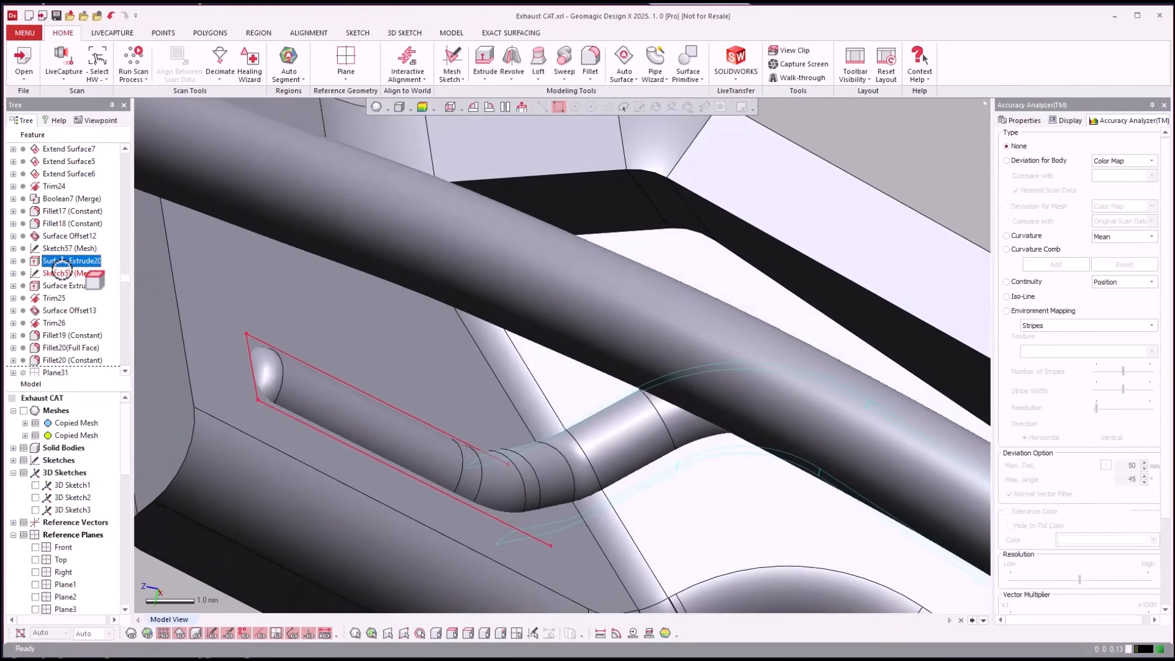
left_click(69, 273)
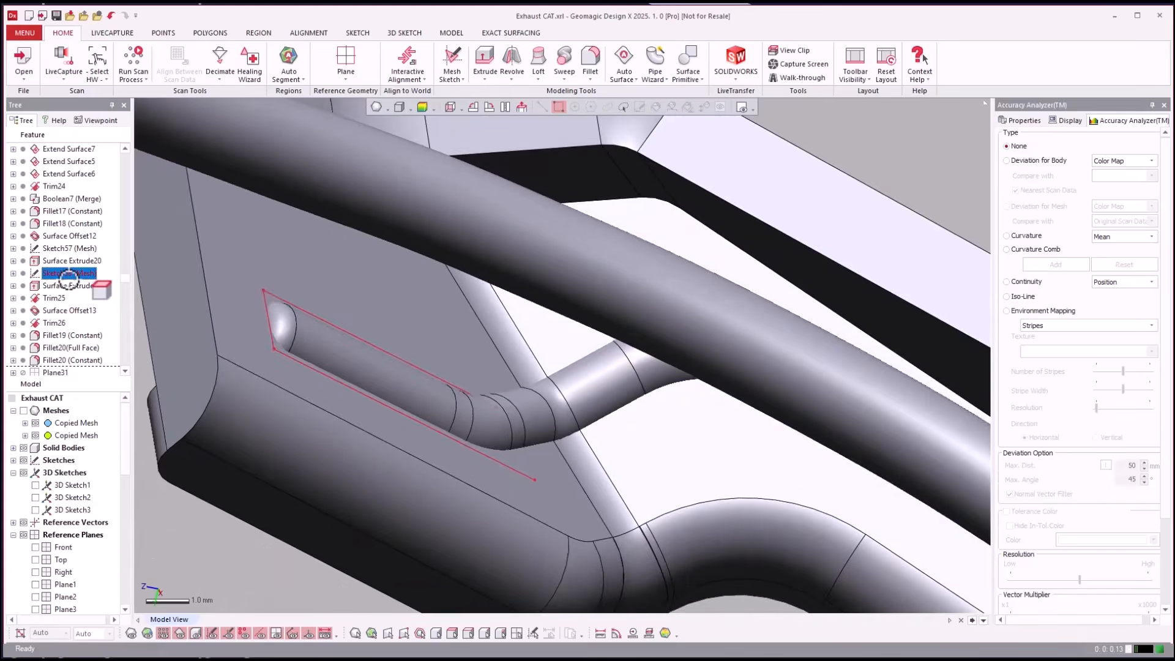
left_click(425, 358)
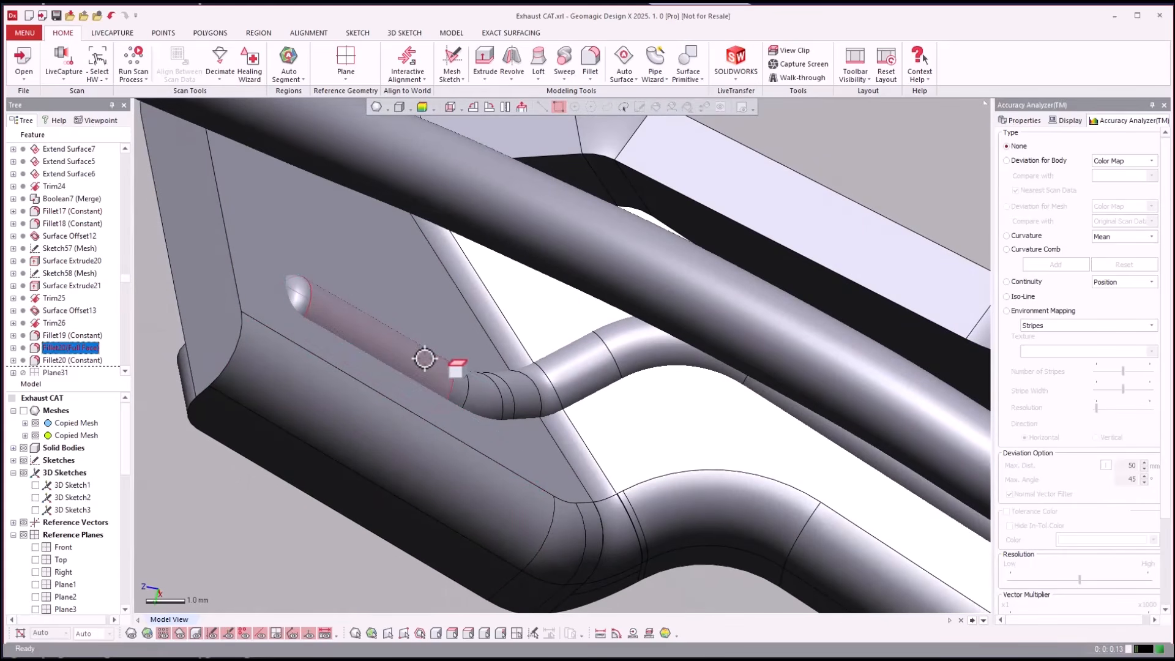
Step: Roll the history back to before Fillet19 (Constant) and inspect Surface Offset13 on the unfilleted rib
right_click(59, 335)
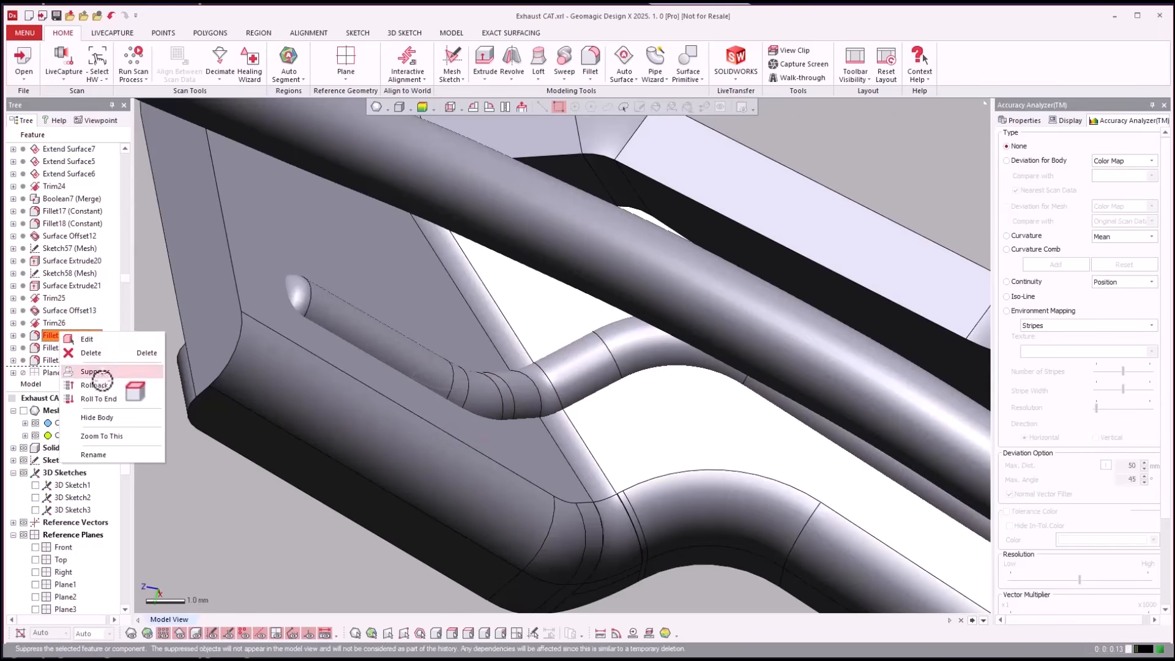
left_click(92, 384)
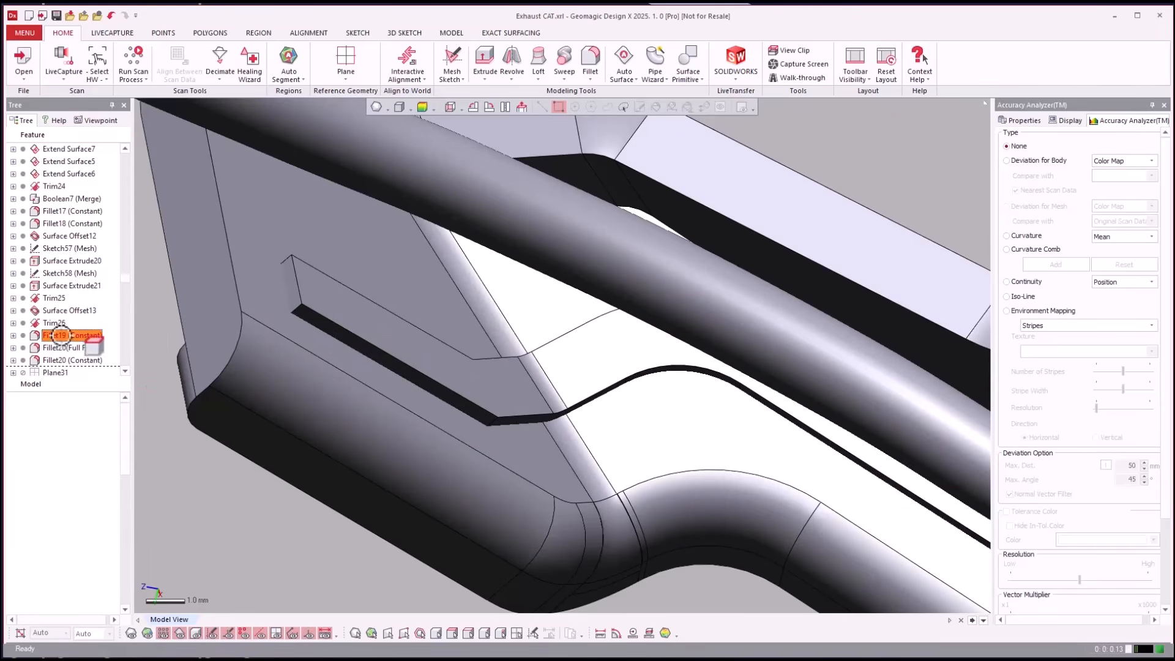
left_click(60, 311)
scroll(283, 309, "down", 1)
right_click_drag(283, 309, 343, 299)
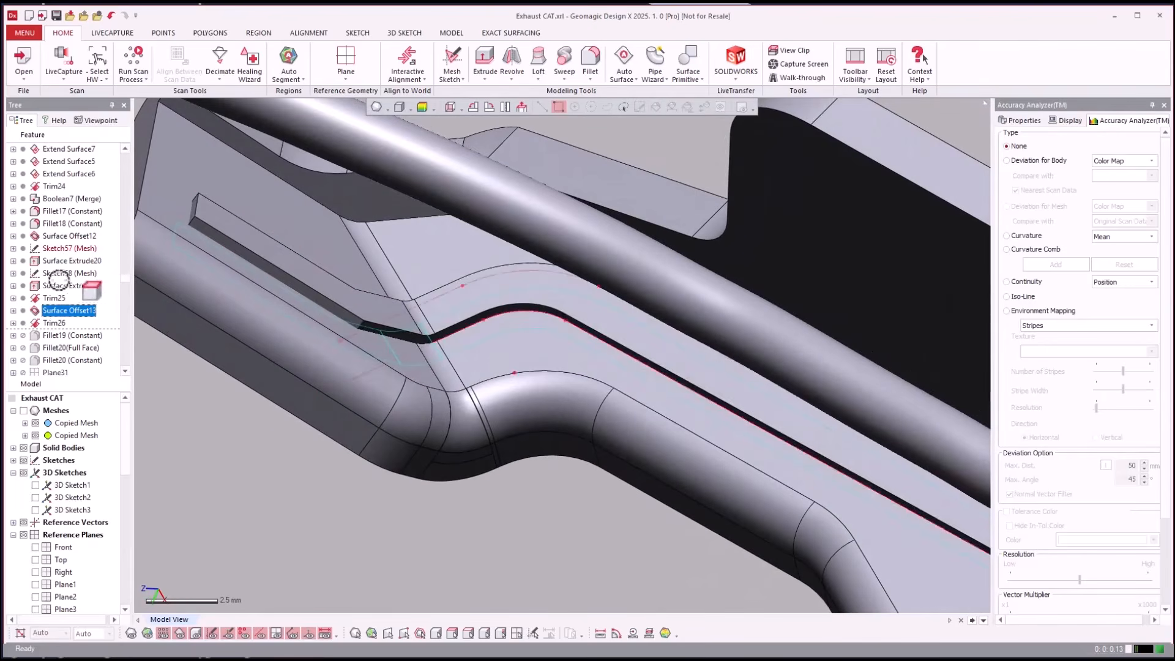
Step: Roll the history forward again to Fillet20 (Constant) to restore the rounded rib on the bracket
right_click(58, 358)
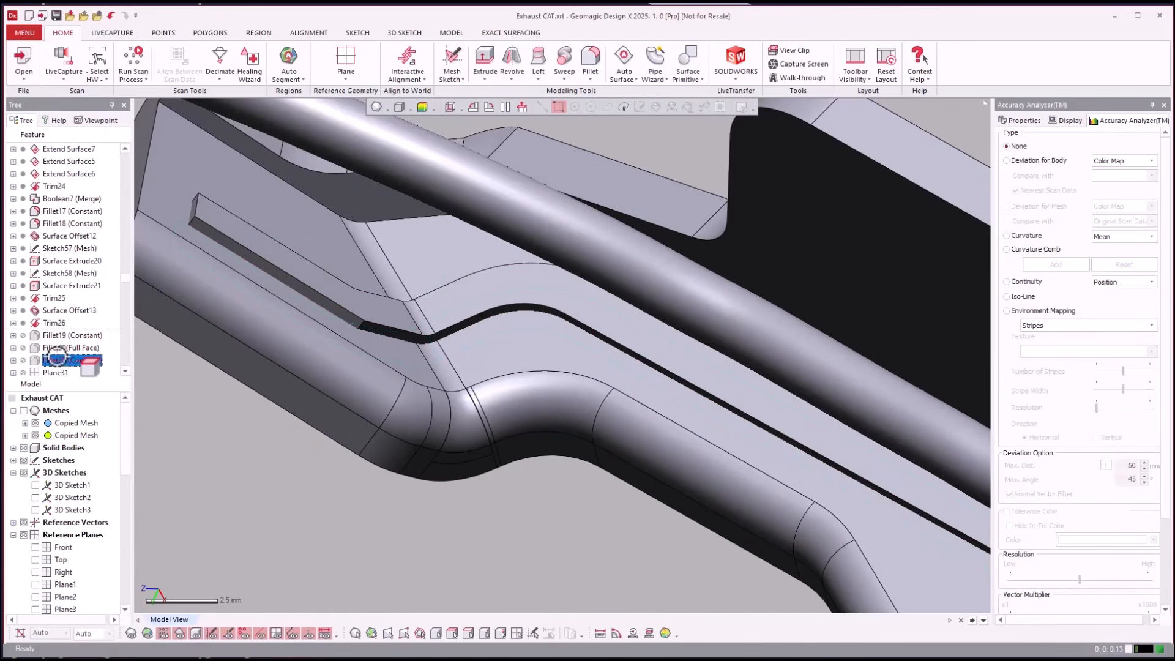
left_click(78, 361)
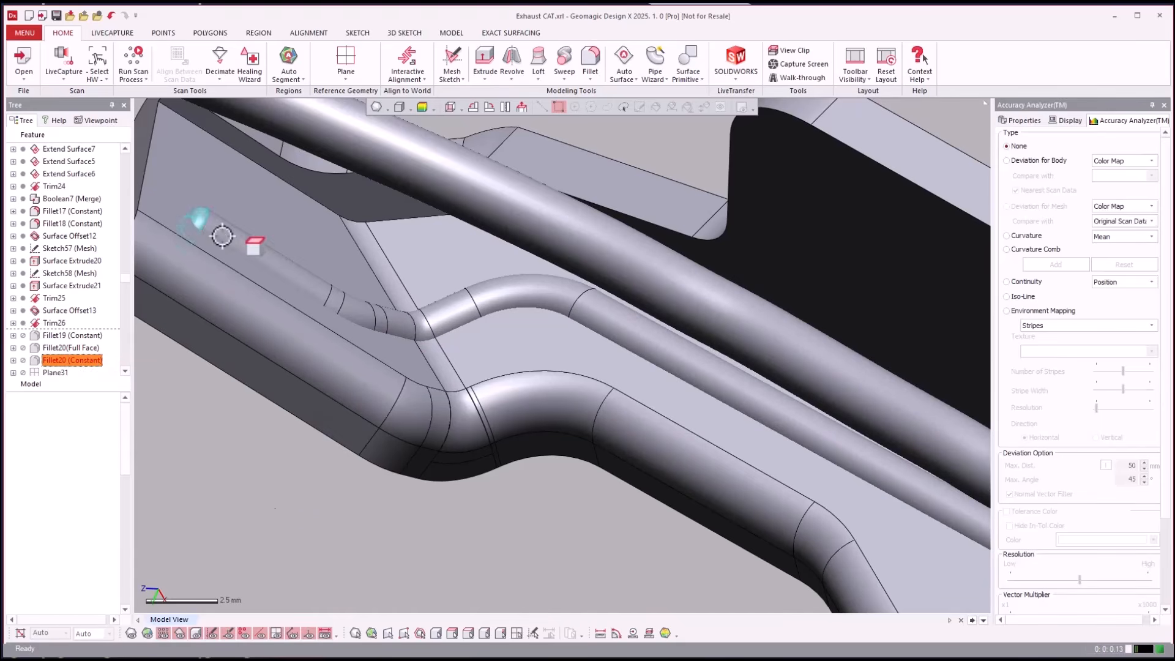
scroll(573, 313, "down", 4)
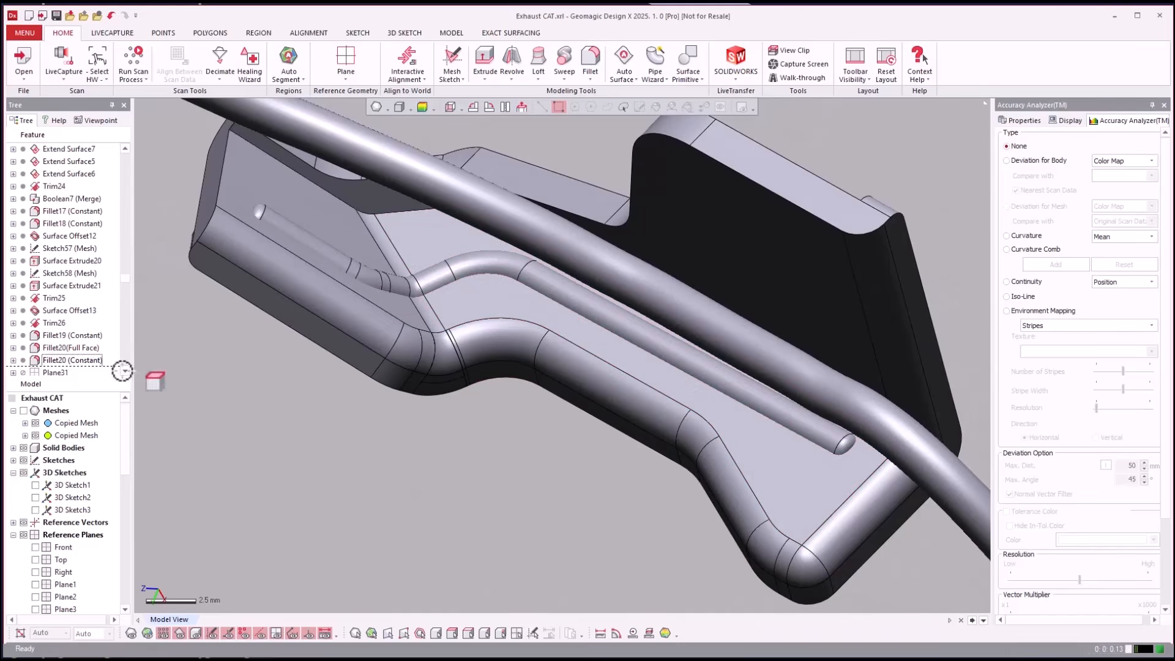
Step: Roll the history forward to Boolean8 (Merge) to add the clips that hold the thin pipe to the bracket
left_click(53, 298)
scroll(53, 293, "down", 3)
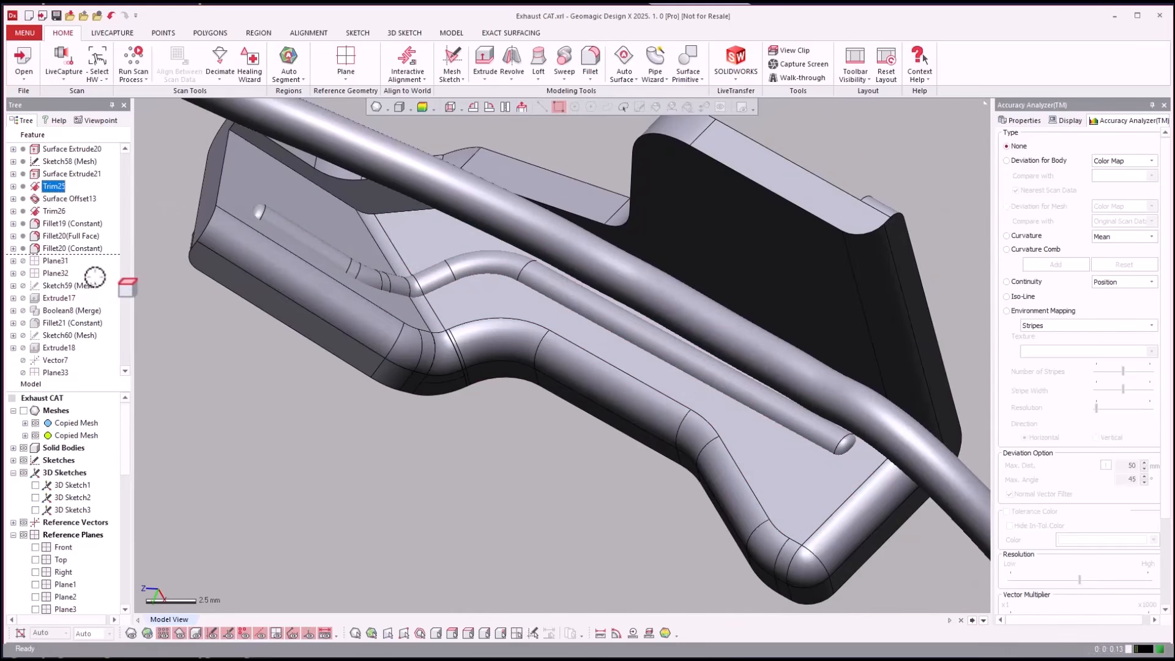
scroll(94, 277, "down", 1)
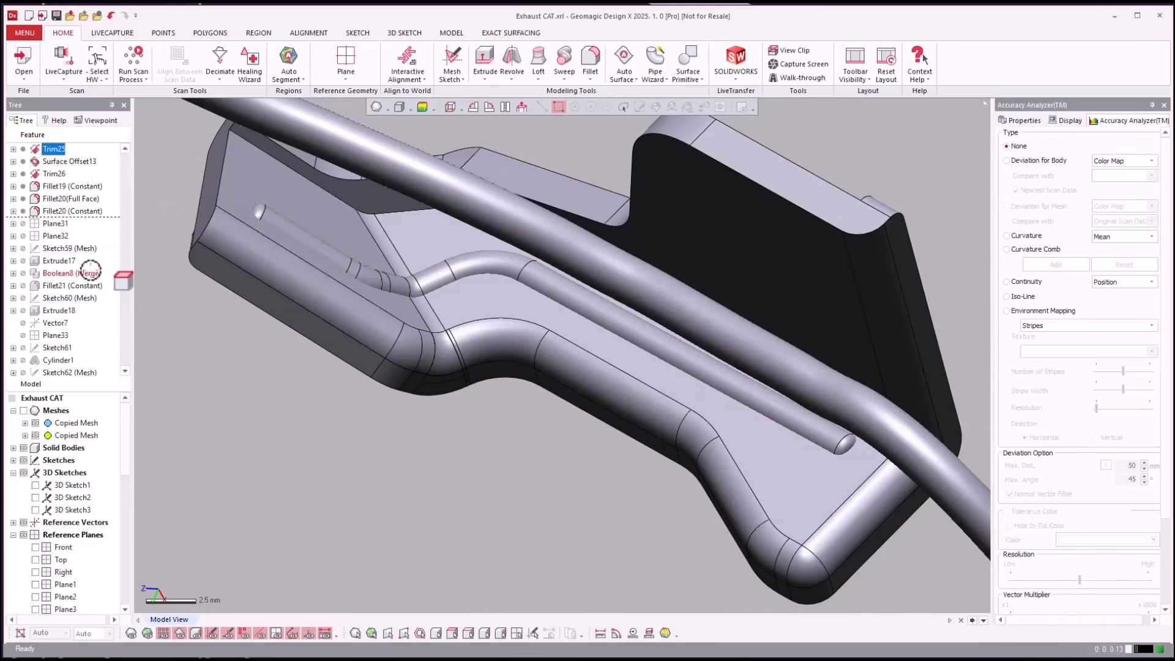
right_click(63, 274)
left_click(79, 279)
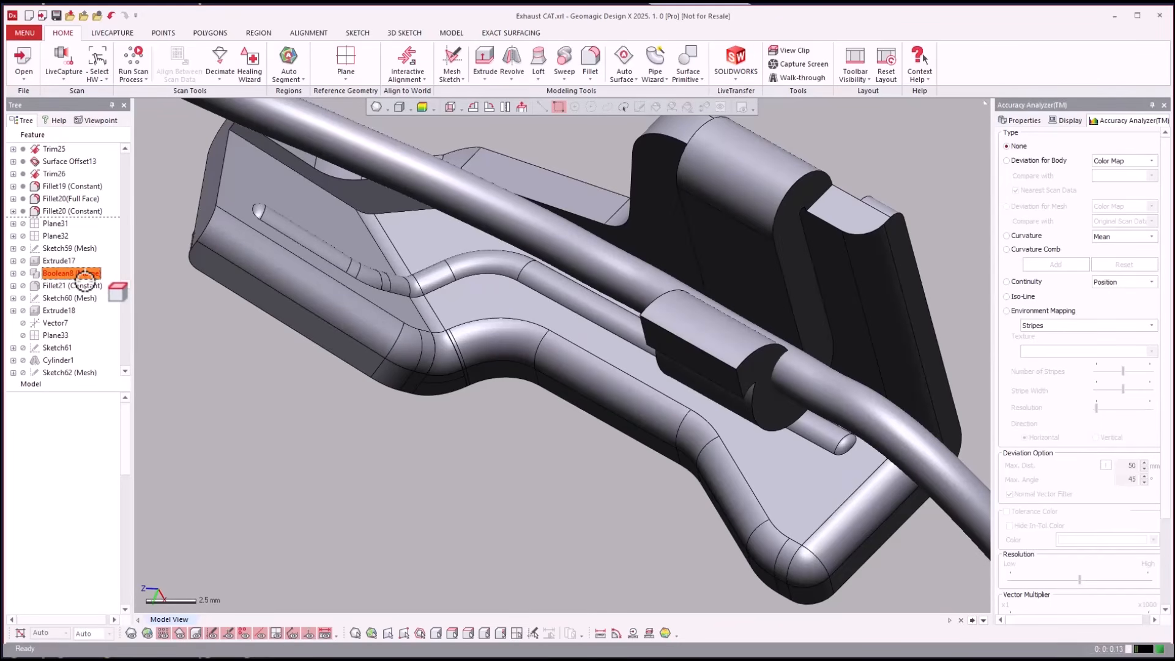
Step: Inspect the bracket's pipe clips and roll the history forward past Extrude19 to Cut1
right_click_drag(433, 430, 435, 477)
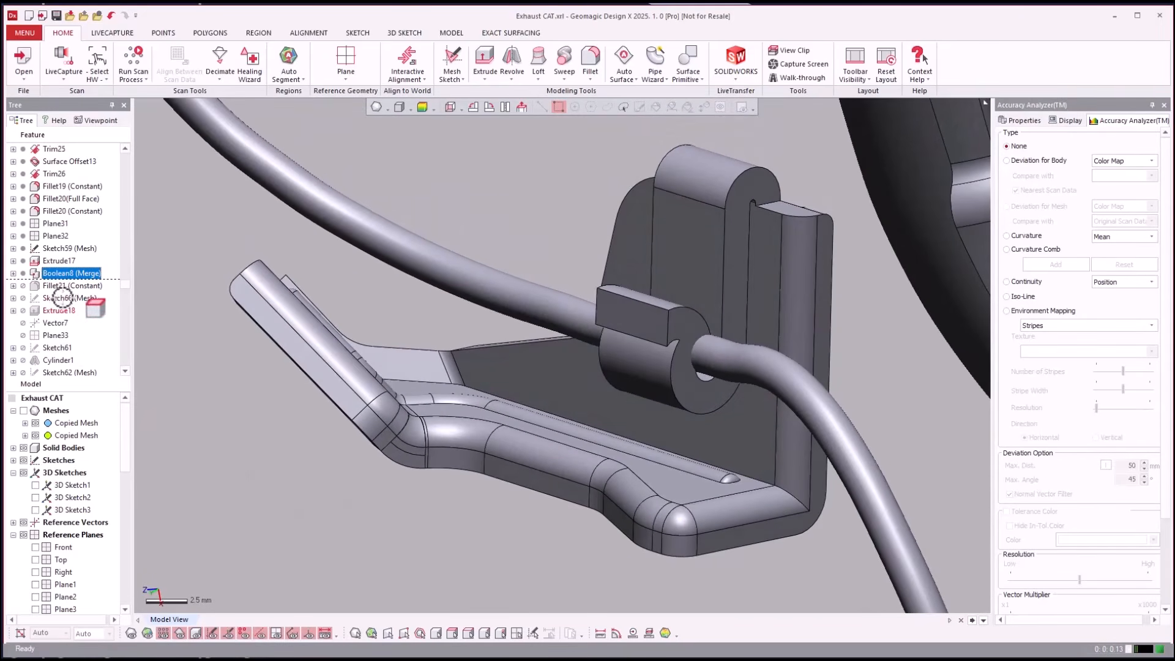
mouse_move(51, 299)
left_mouse_down()
mouse_move(61, 368)
mouse_move(52, 337)
left_mouse_up()
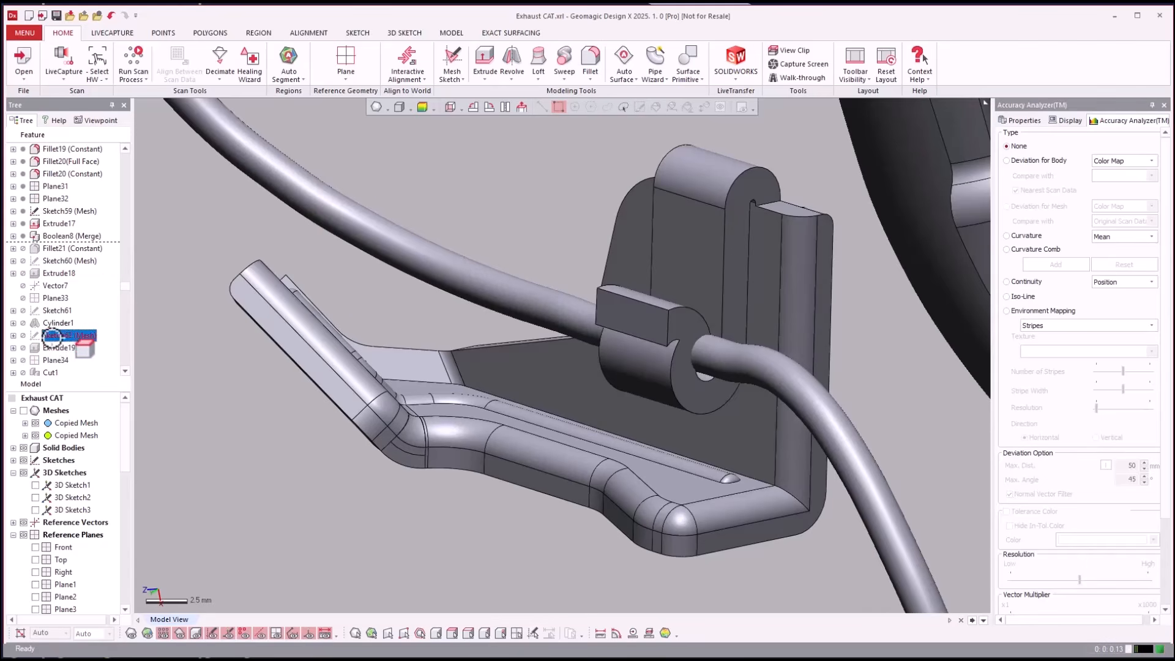
right_click(54, 349)
left_click(80, 361)
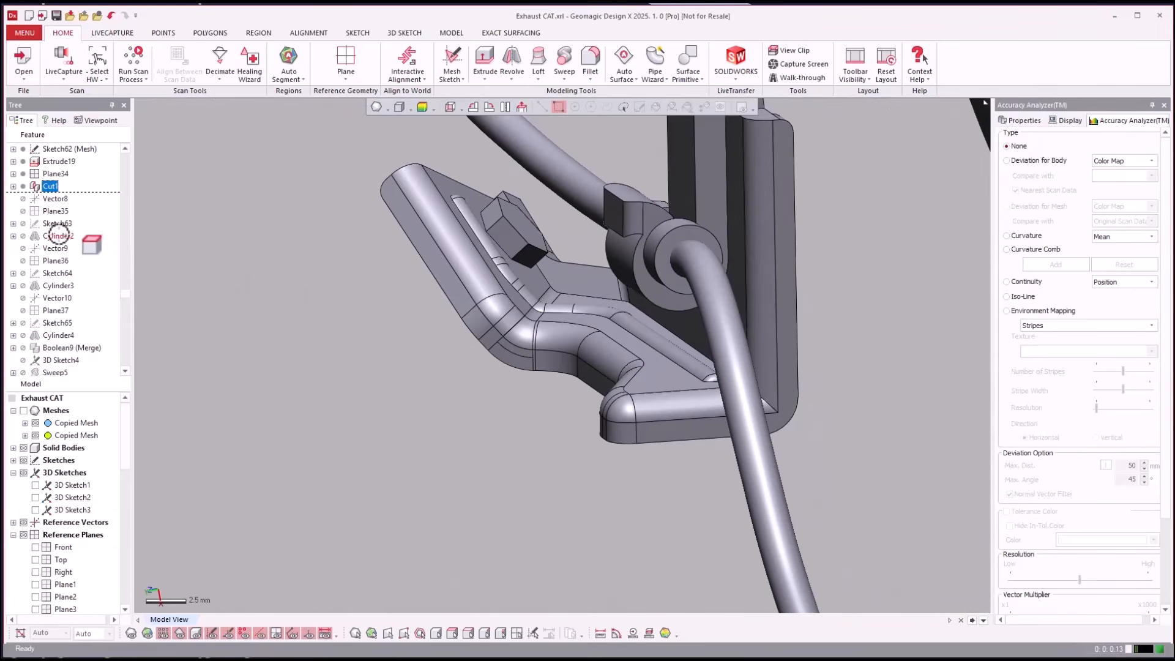
Step: Roll the history forward to Boolean9 (Merge) to add the cylindrical stubs along the exhaust body
left_click(58, 347)
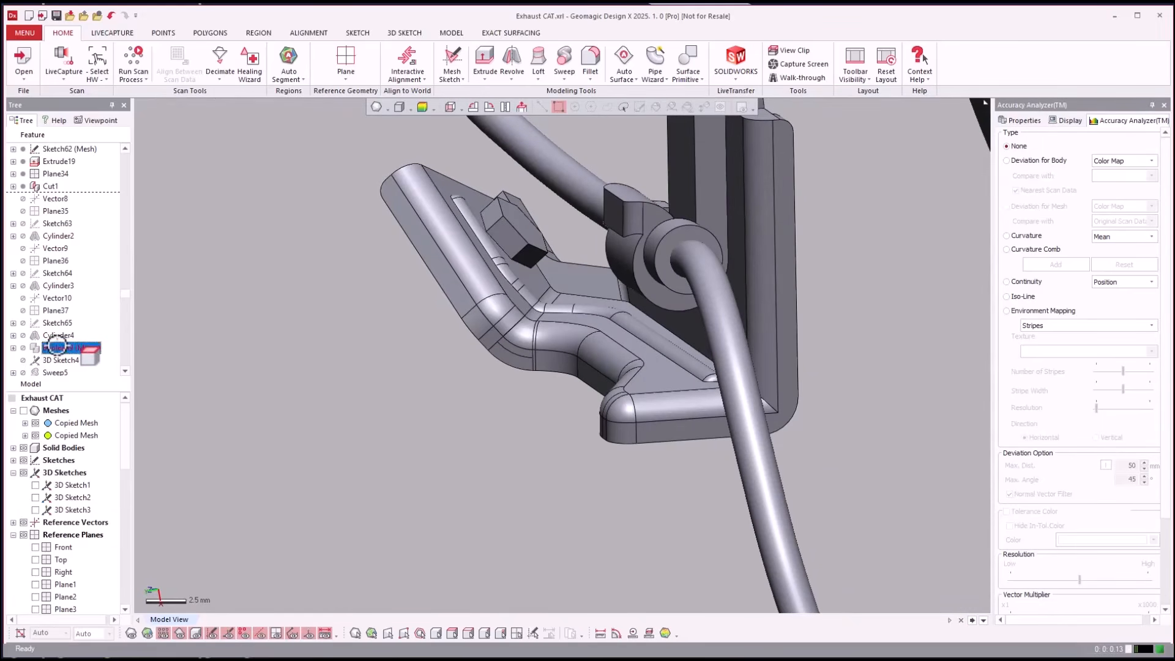
right_click(60, 347)
left_click(91, 353)
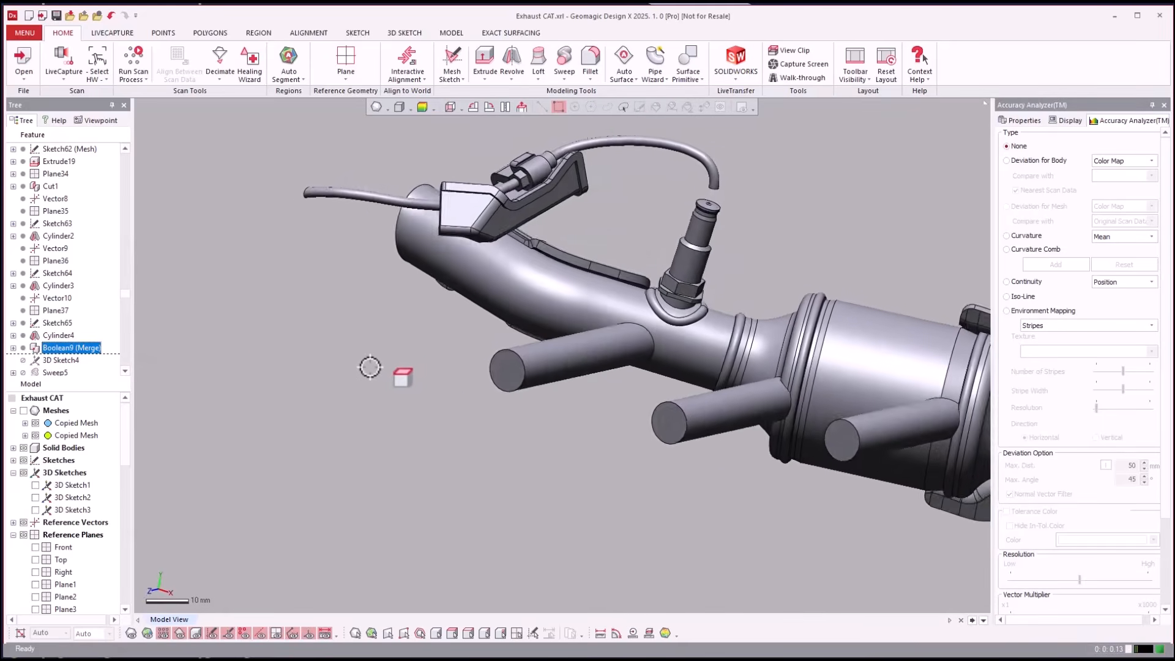
Step: Highlight Cylinder4 and Boolean9 (Merge), and examine the cylindrical stubs on the exhaust body
left_click(43, 335)
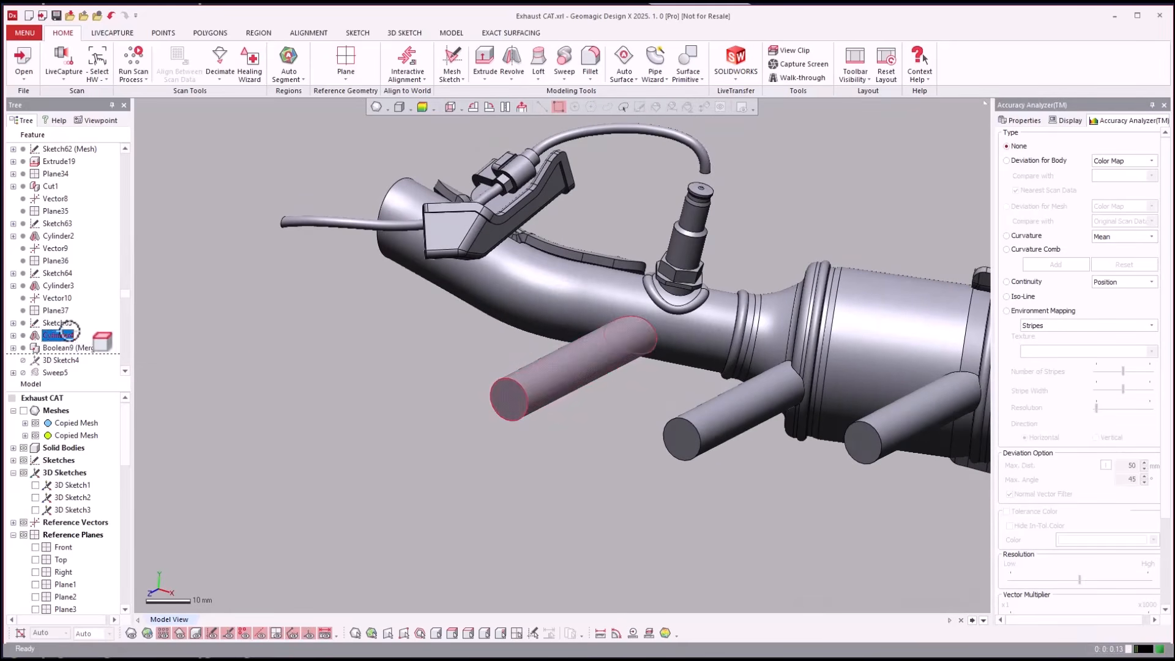
left_click(70, 348)
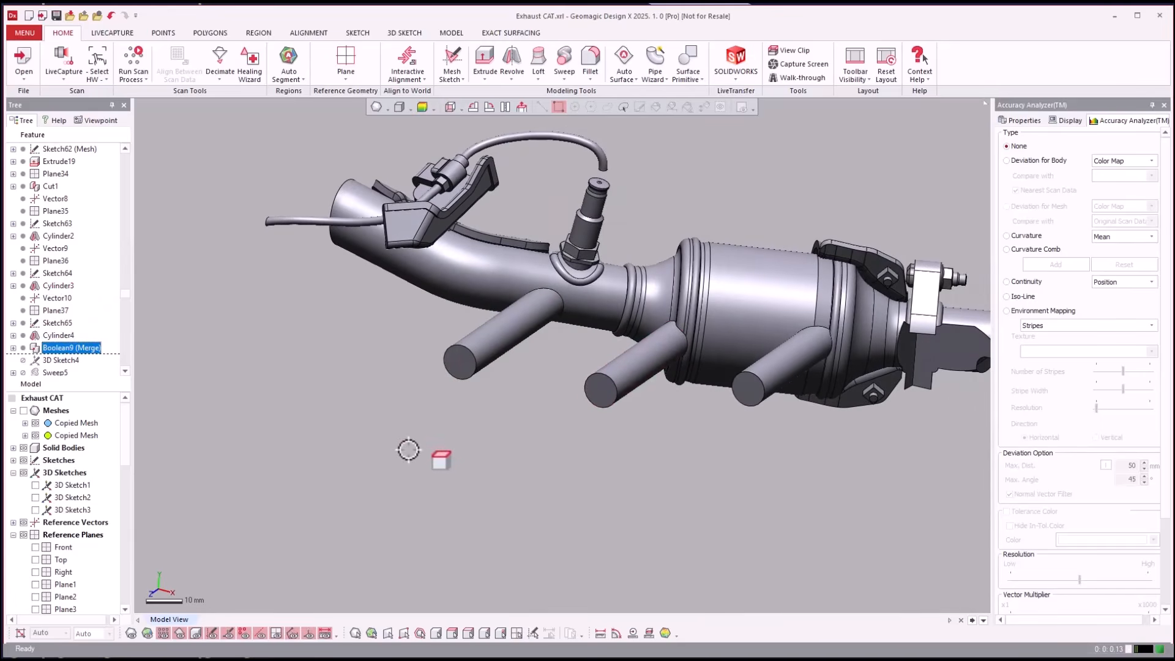
left_click(412, 451)
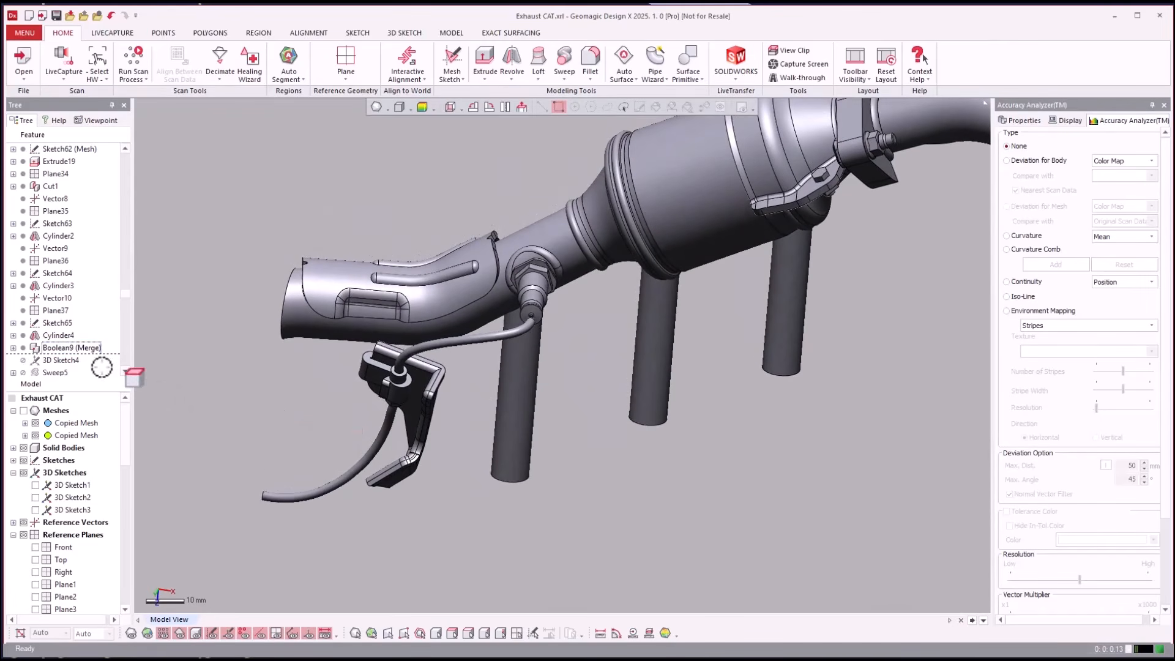
Step: Roll the history forward to Cut3 to build the swept rods and the end plate beside the stubs
scroll(77, 353, "down", 5)
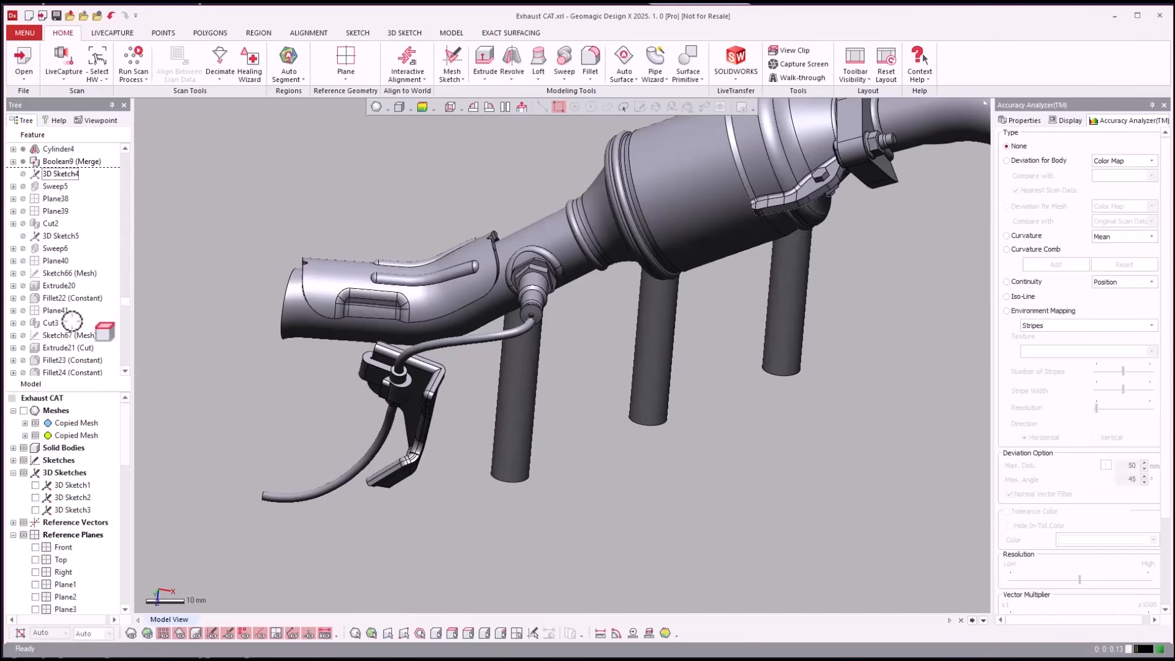
left_click(51, 323)
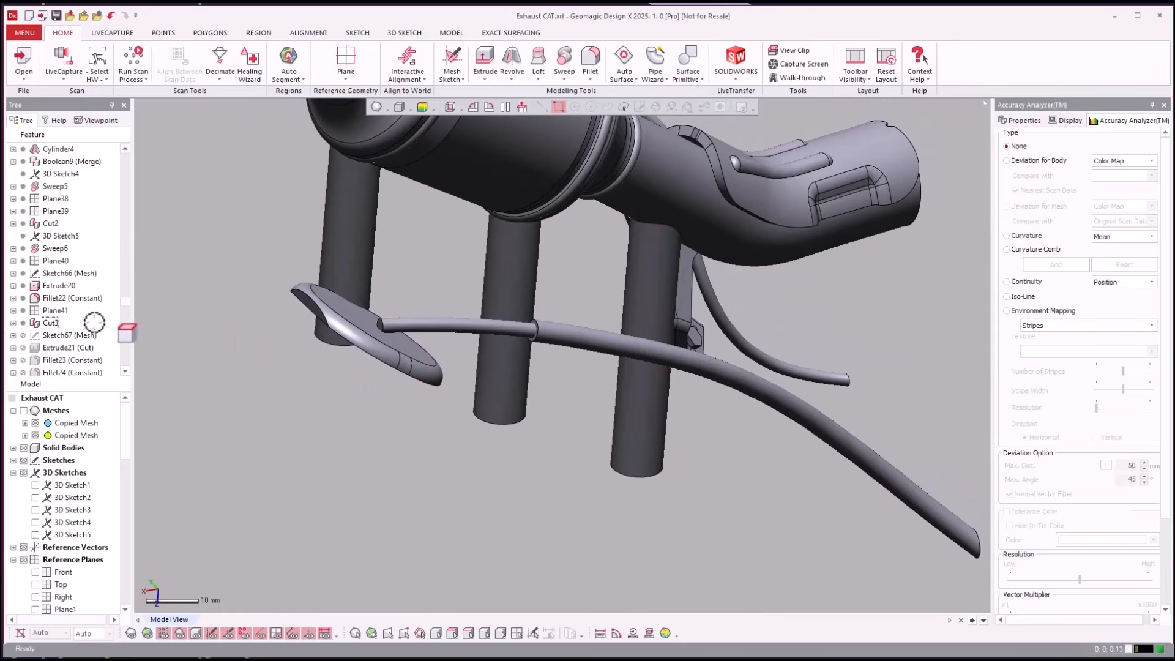
Step: Roll the history forward to Fillet24 (Constant) to cut and round the recess in the end plate
left_click(73, 336)
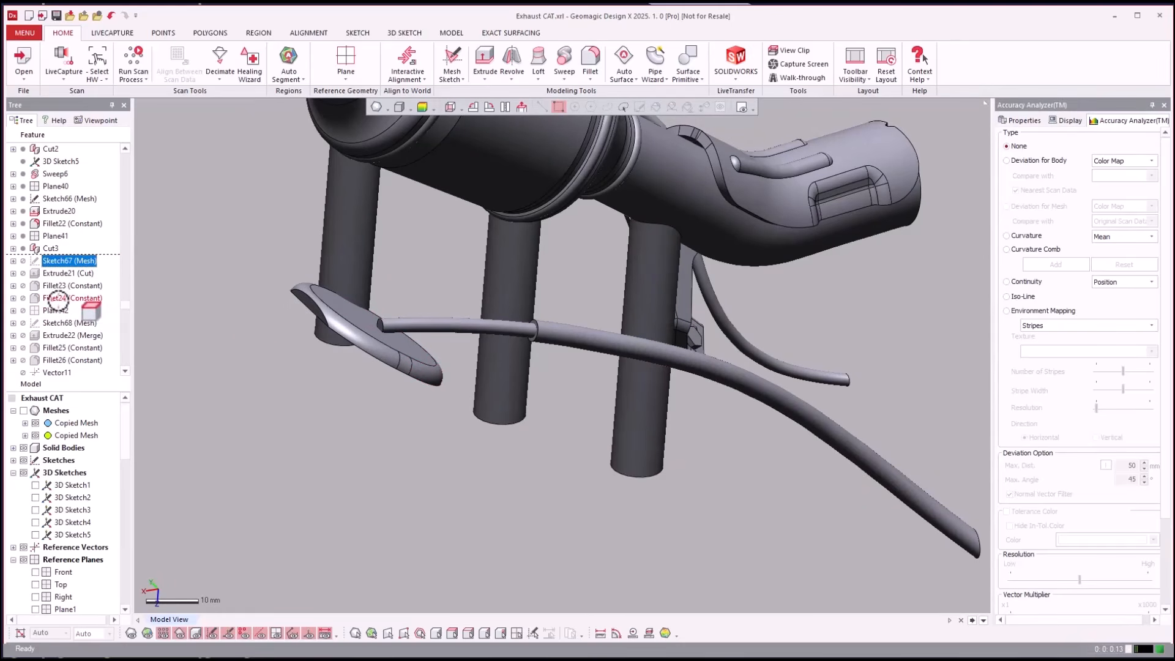
left_click(58, 300)
right_click(58, 299)
left_click(88, 310)
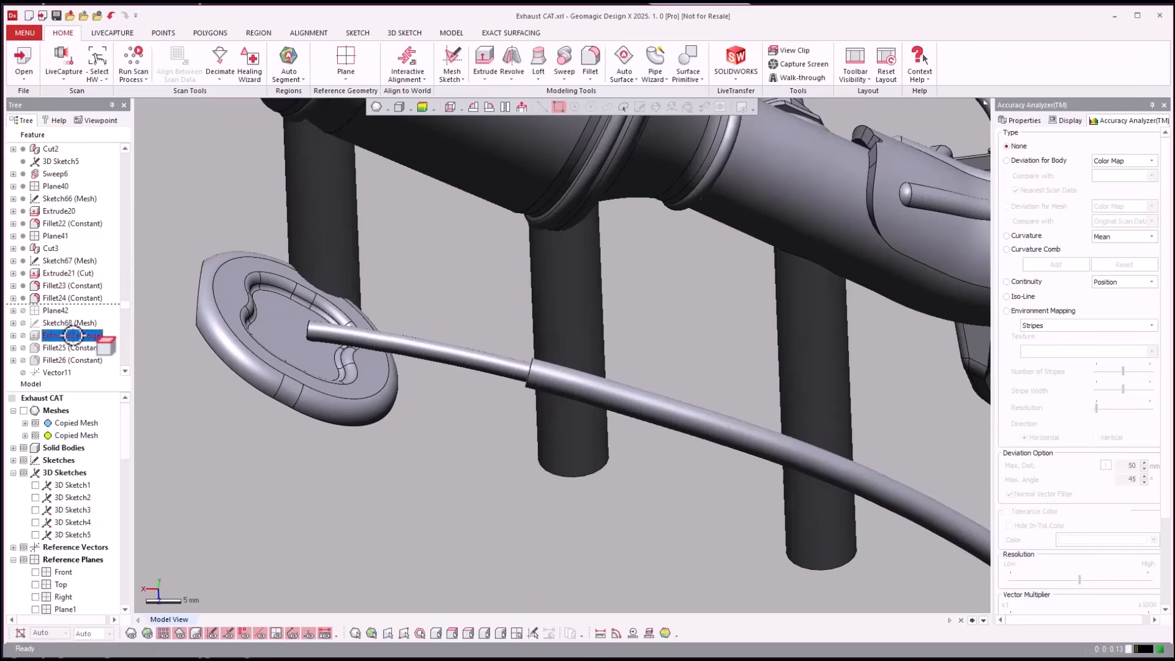
Step: Roll the history forward to Fillet26 (Constant) and examine the filleted inner shape of the end plate from several angles
right_click(53, 285)
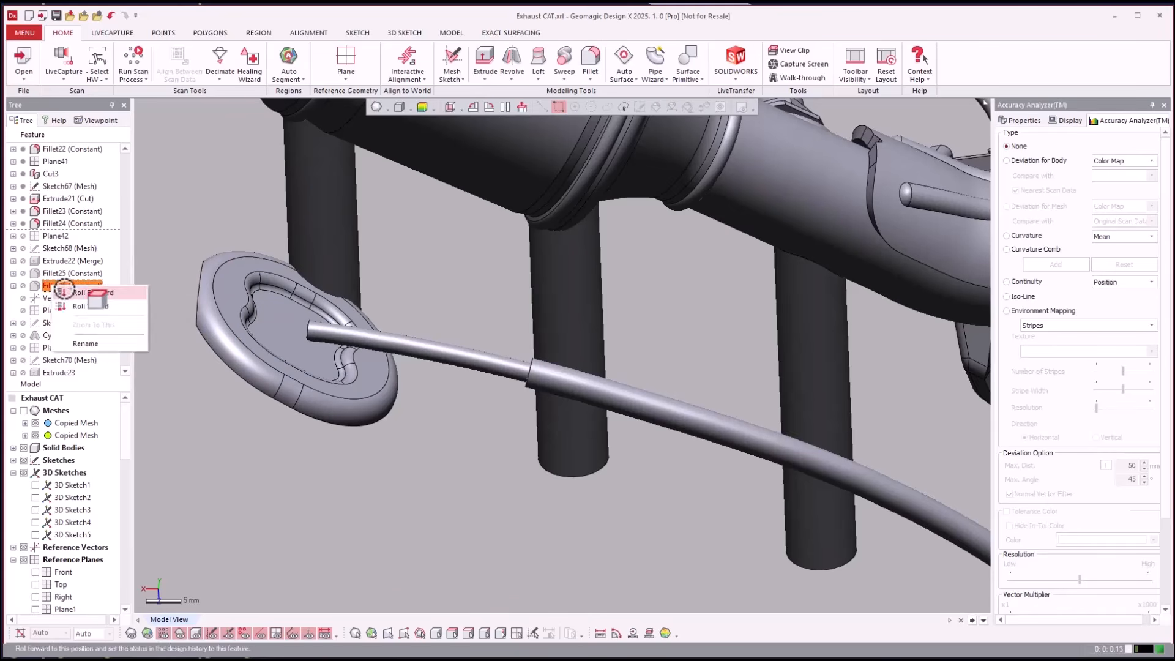
left_click(69, 291)
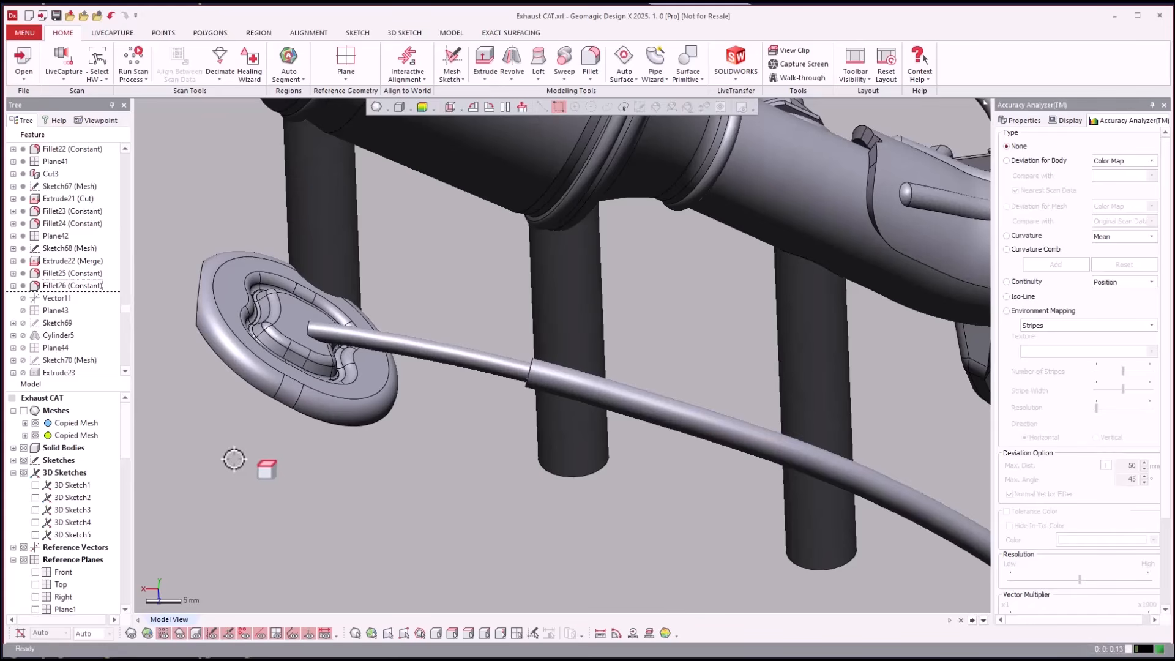
scroll(251, 468, "up", 8)
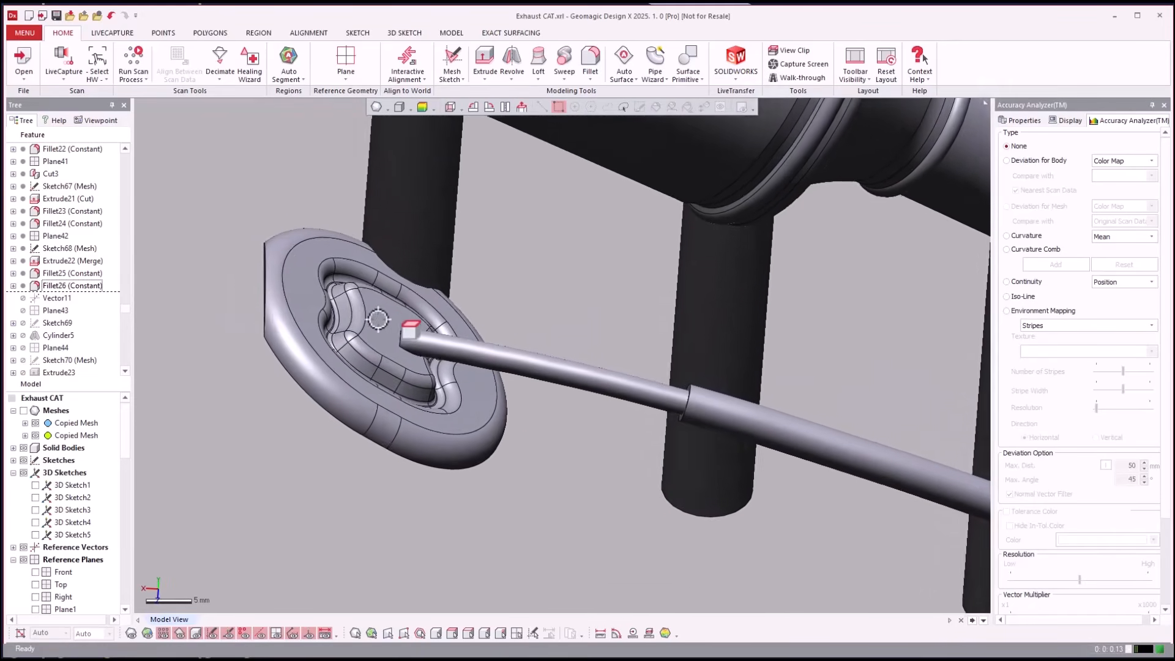
right_click_drag(365, 324, 348, 283)
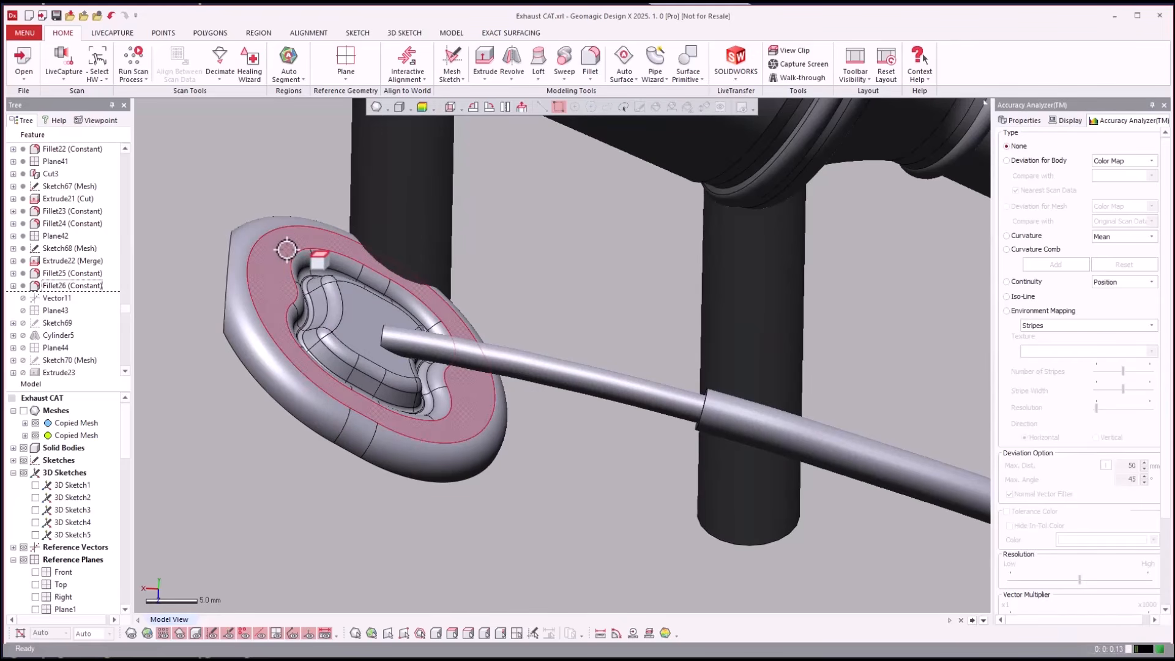
right_click_drag(402, 288, 144, 352)
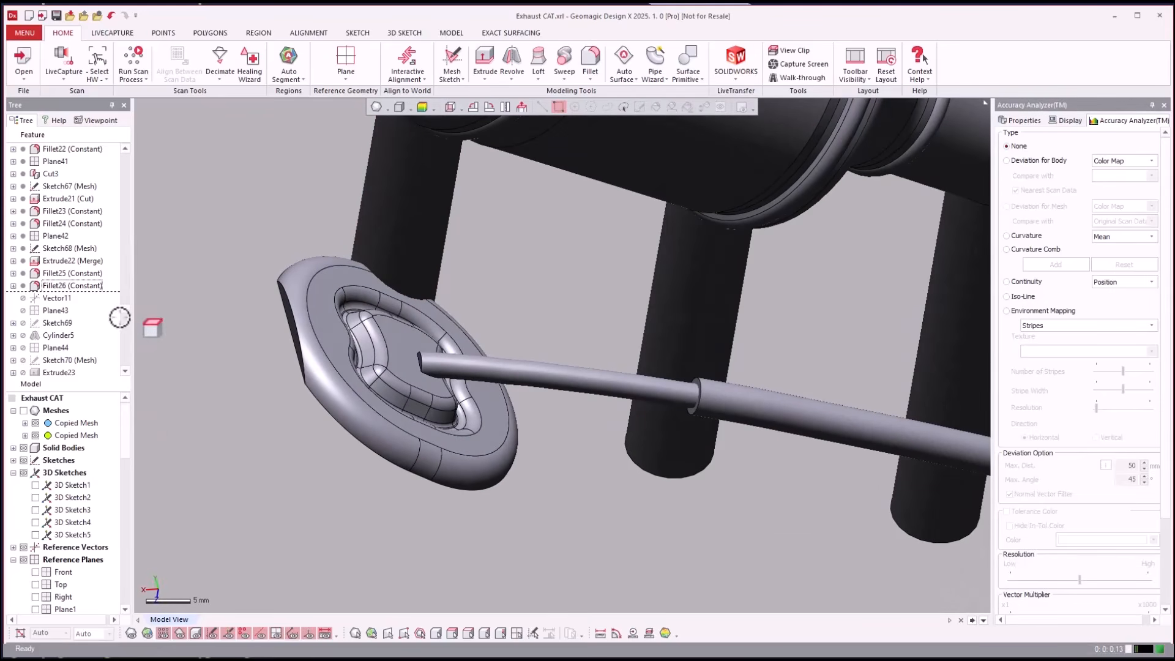
Step: Roll the history forward to Surface Plane5 and show the scan mesh over the rod and its bracket
scroll(75, 318, "down", 3)
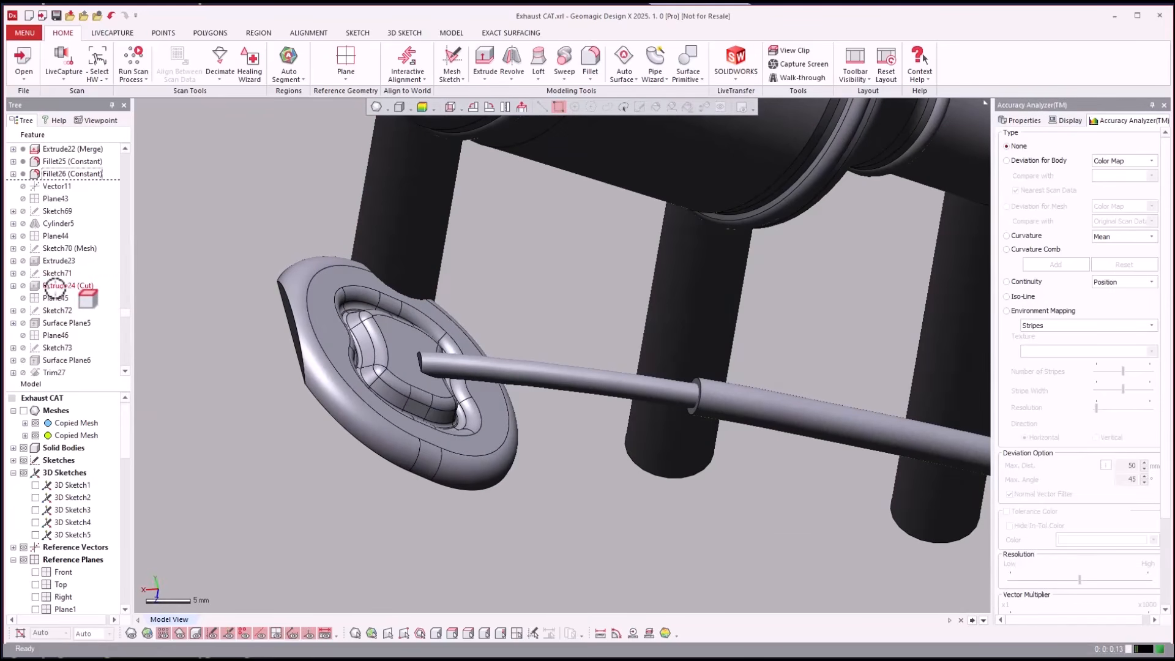
left_click(57, 321)
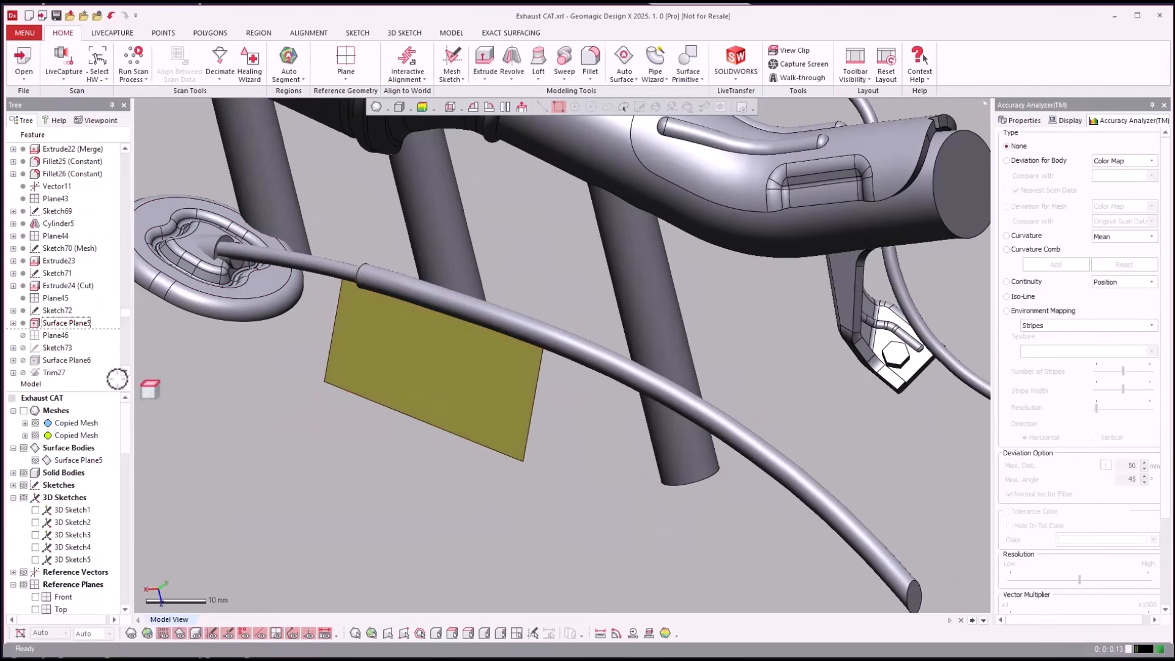
key("ctrl+1")
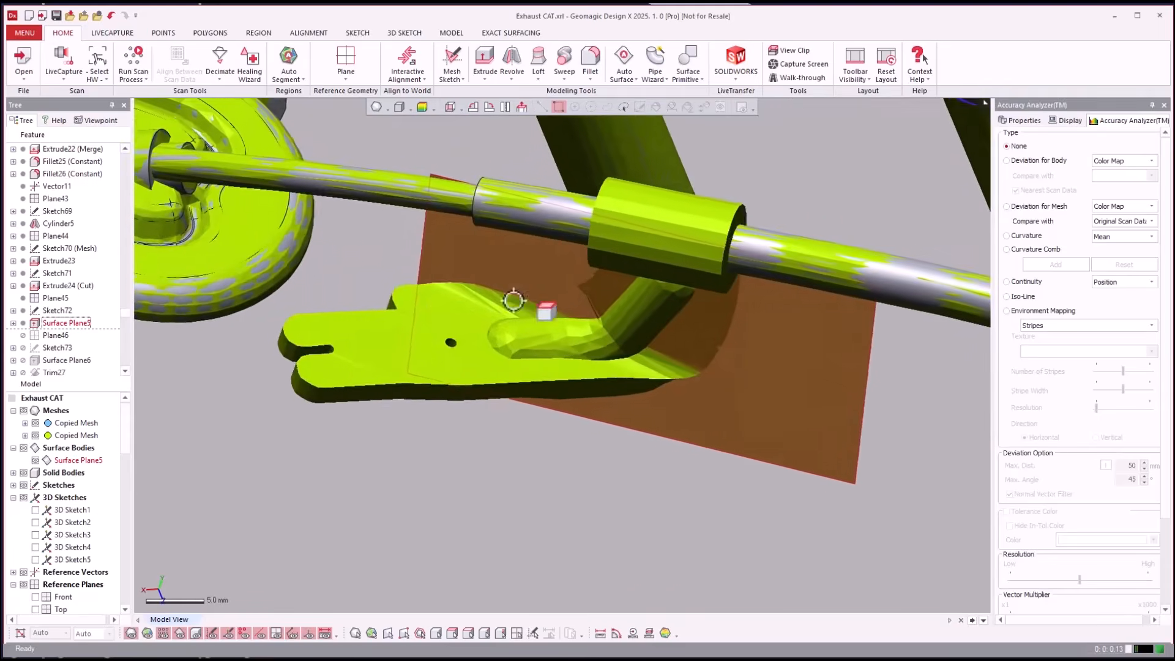
Step: Roll the history forward to Surface Plane6 to add the second planar surface along the bracket's flat arm
left_click(76, 360)
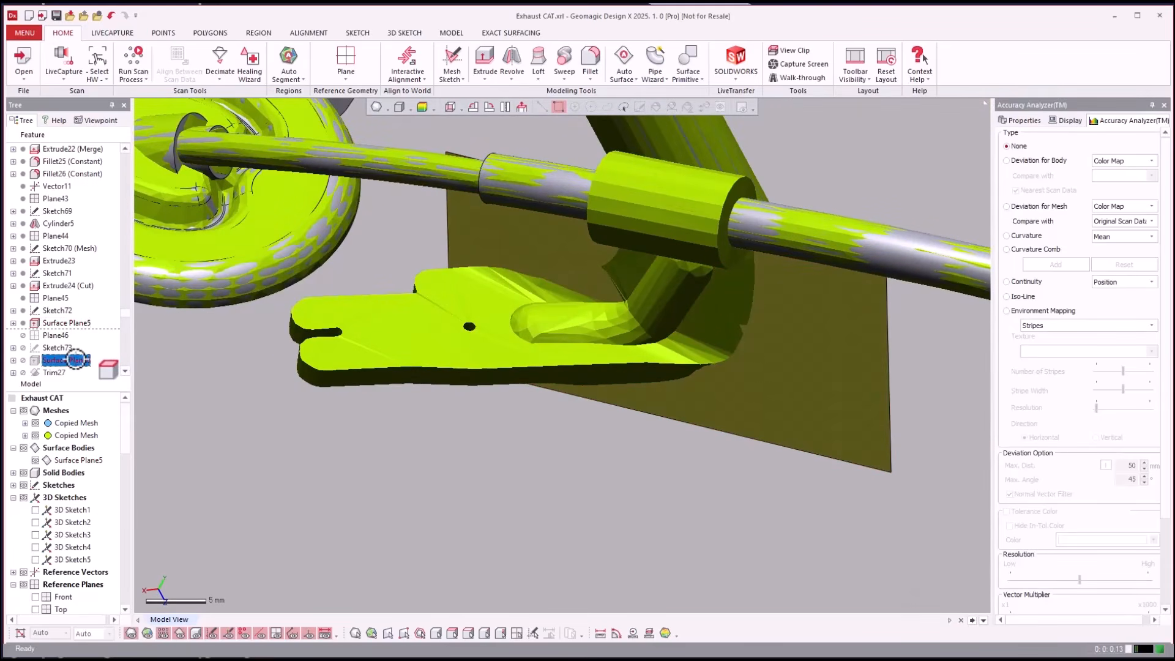
right_click(77, 359)
left_click(98, 364)
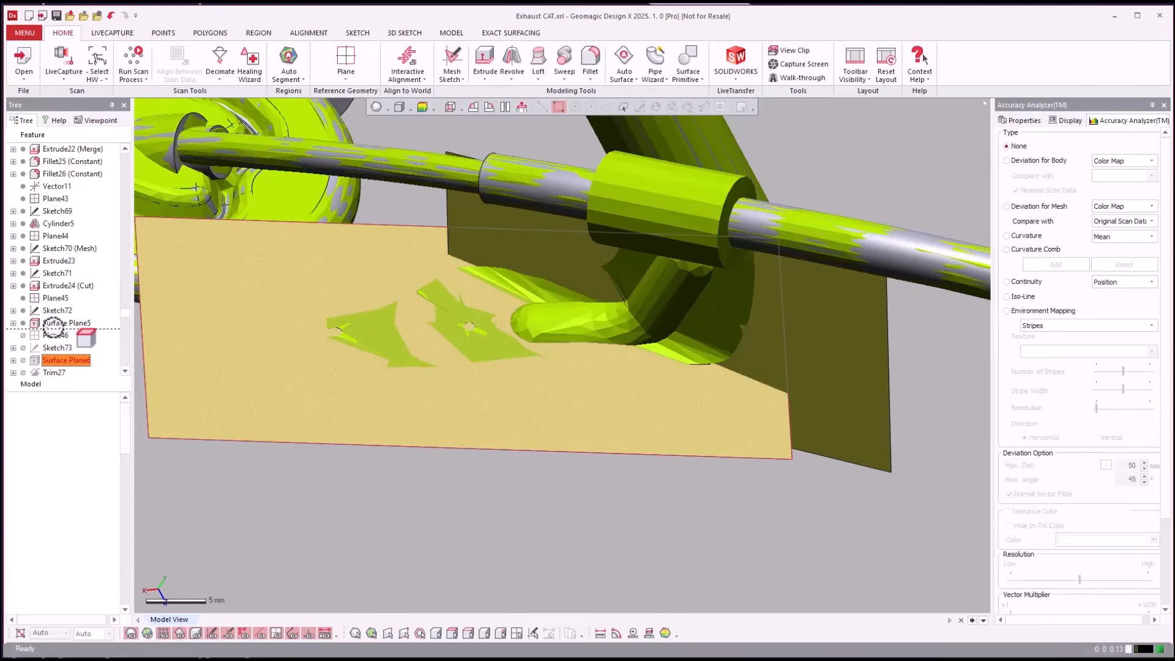
Step: Roll the history forward to Trim27 to trim the two planar surfaces, and highlight Surface Plane6
left_click_drag(54, 328, 54, 296)
right_click(59, 296)
left_click(75, 301)
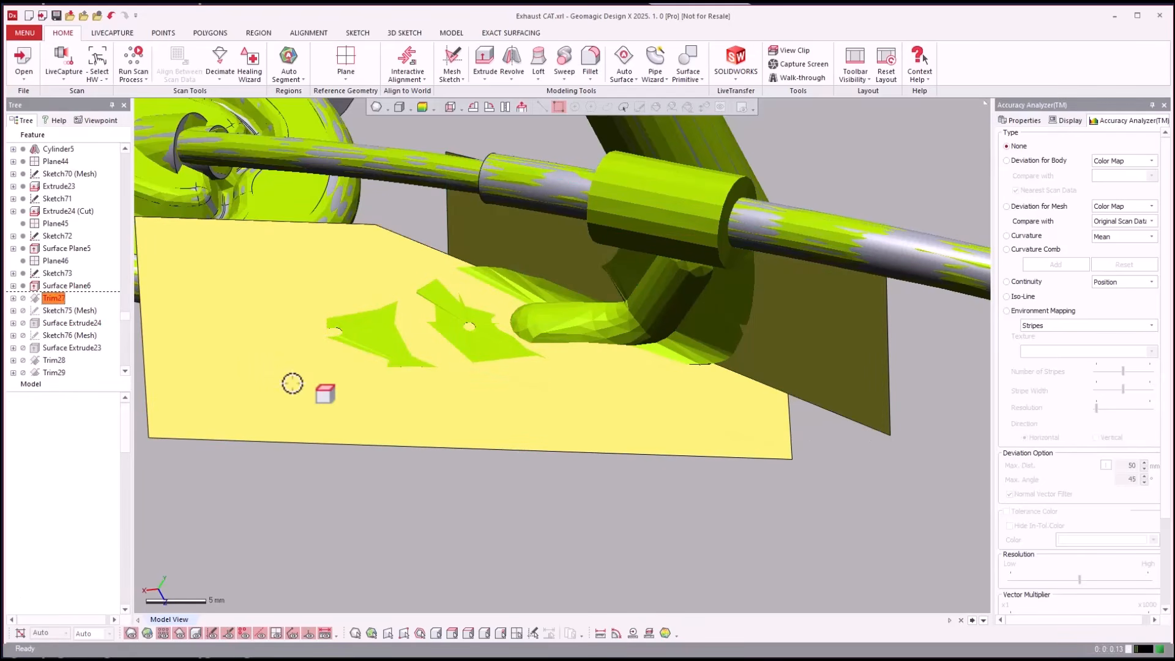
left_click(72, 286)
scroll(73, 287, "down", 1)
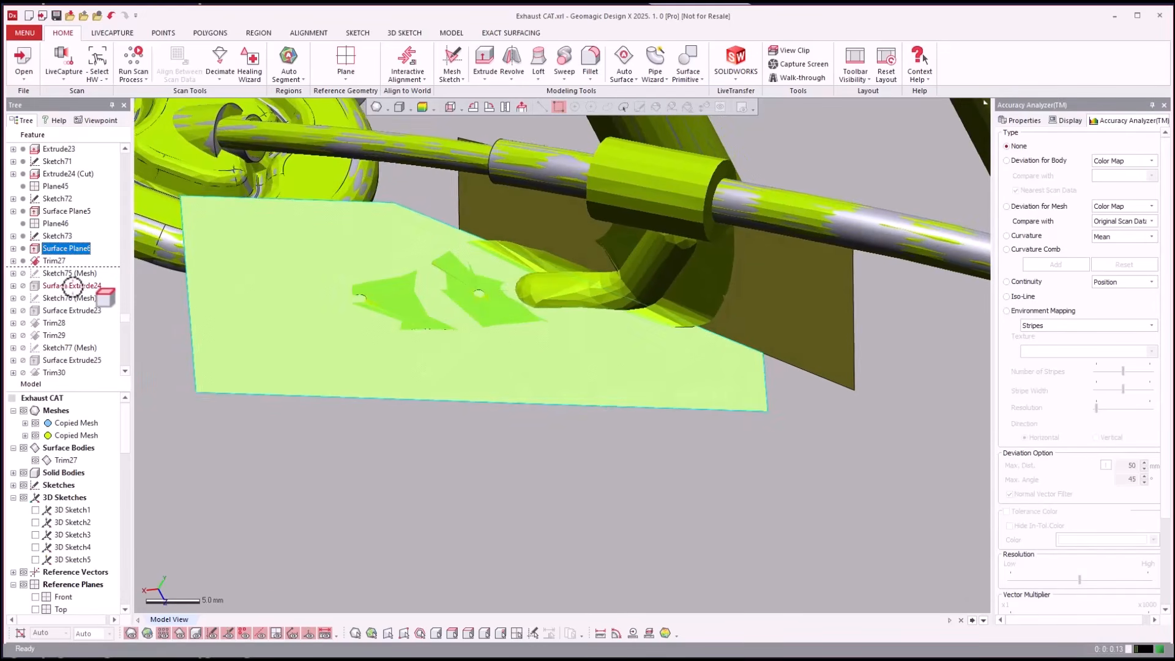
Step: Roll the history forward through Trim29 to Sweep7 to outline the bracket surface and sweep its bent reinforcing bead
left_click(55, 335)
scroll(62, 336, "down", 2)
mouse_move(65, 335)
left_mouse_down()
mouse_move(77, 285)
mouse_move(58, 265)
mouse_move(420, 405)
mouse_move(392, 425)
left_mouse_up()
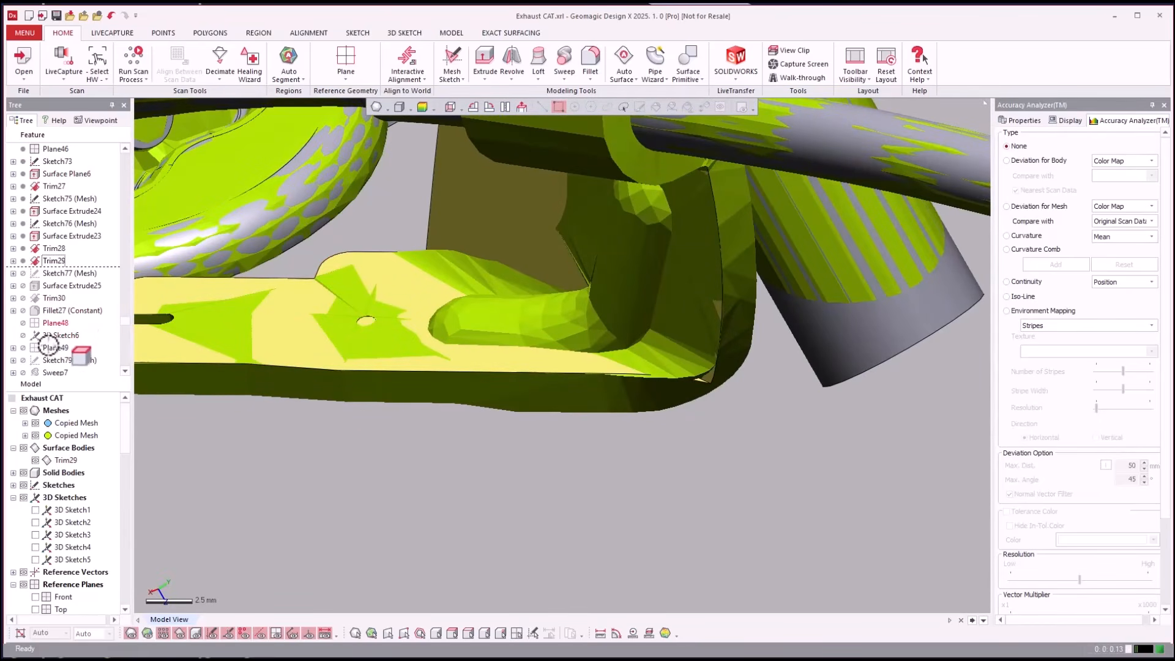
left_click(56, 369)
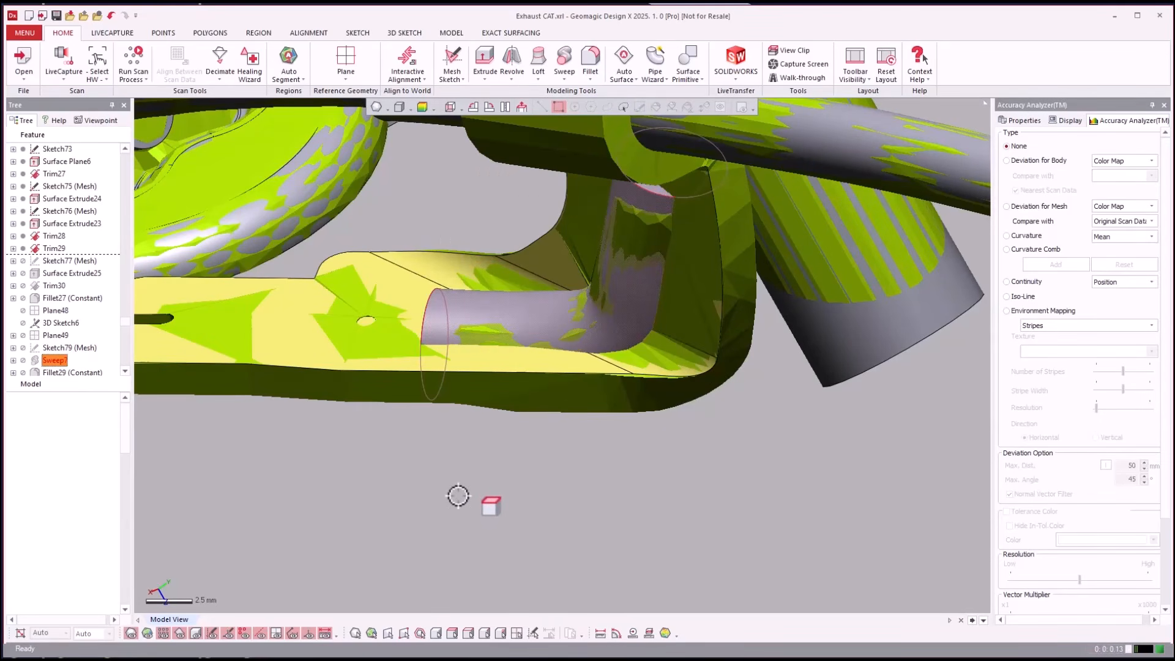
scroll(457, 495, "down", 5)
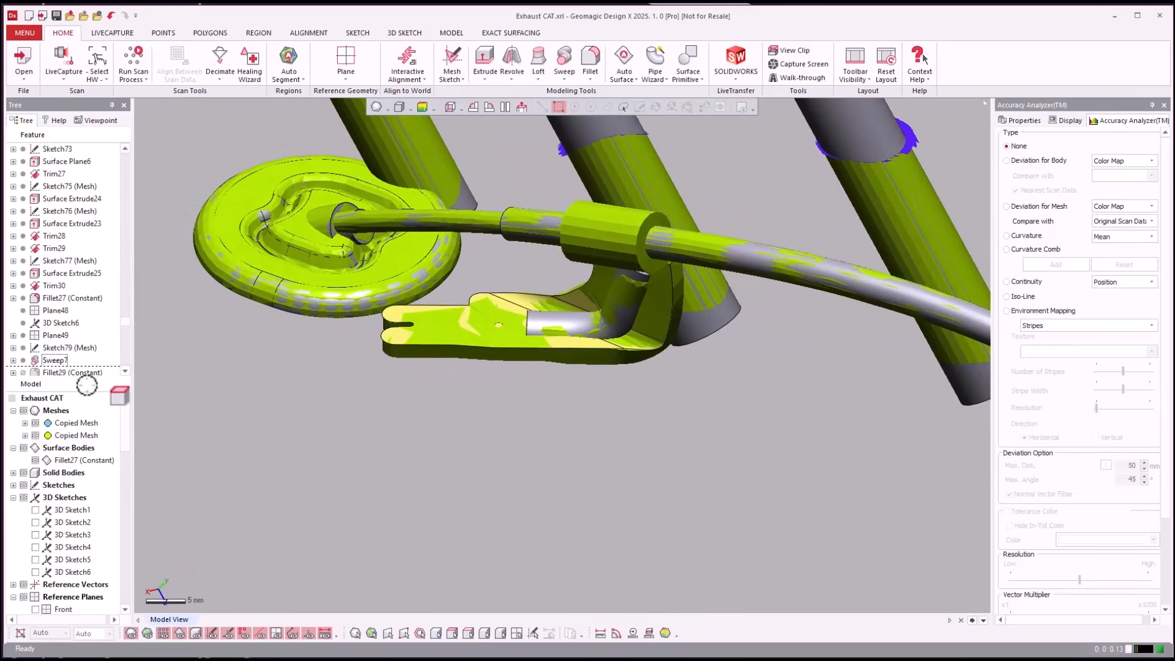
Step: Roll the history forward to Boolean10 (Merge) to thicken the bracket and join it to the rod's sleeve
scroll(75, 310, "down", 5)
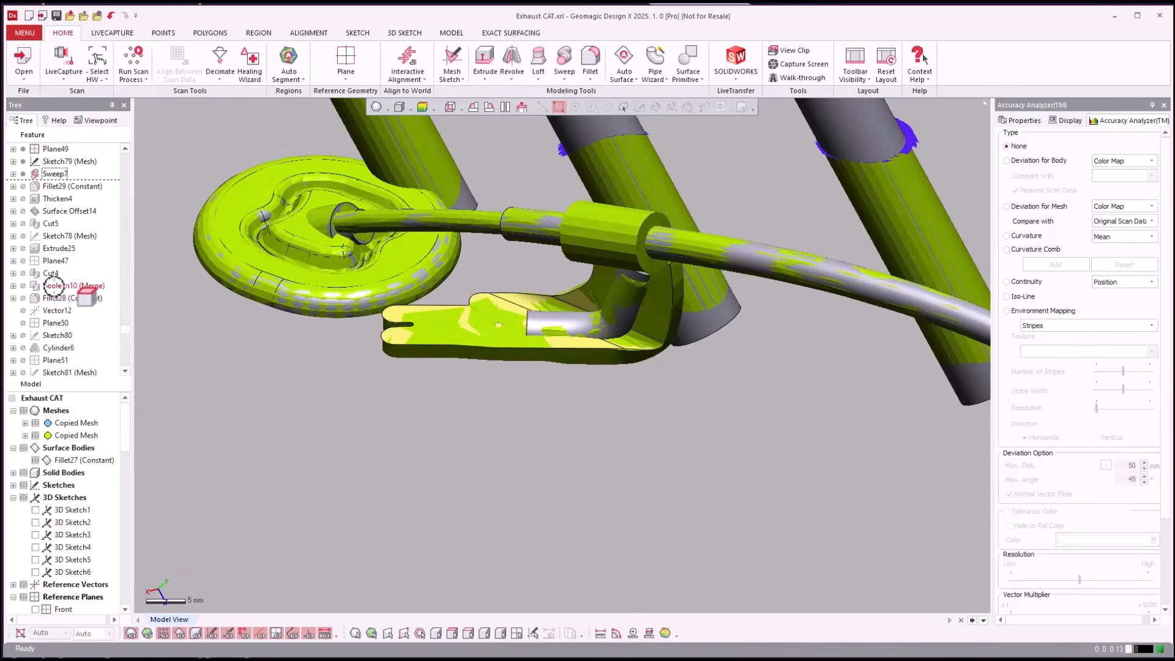
left_click(54, 285)
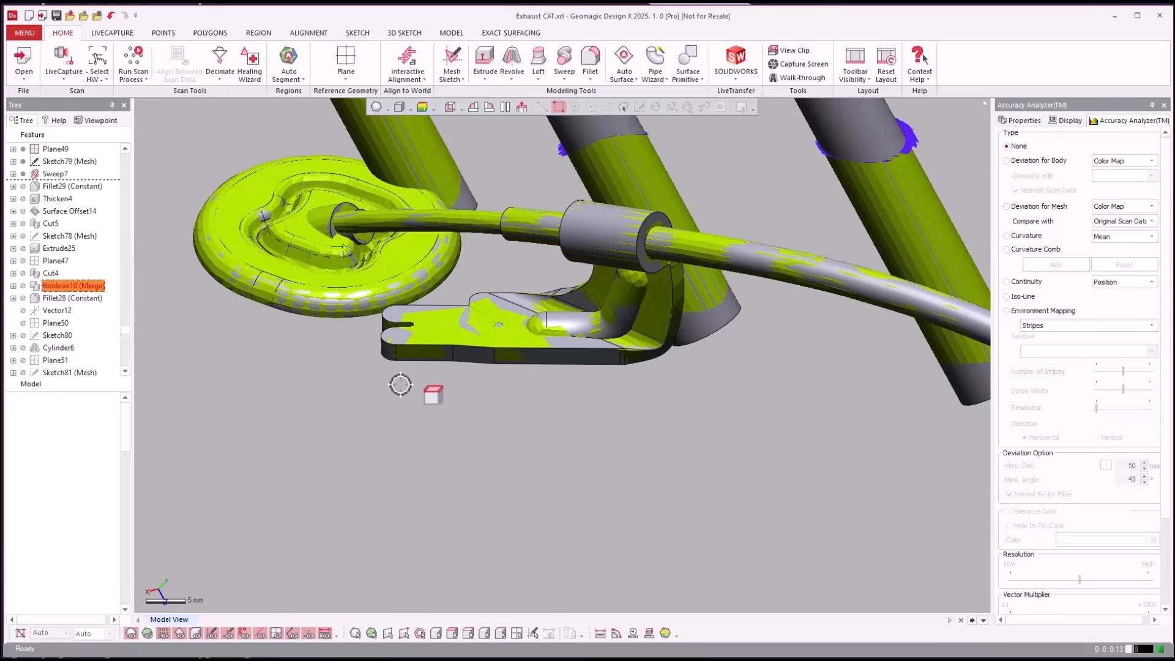
right_click_drag(397, 385, 134, 287)
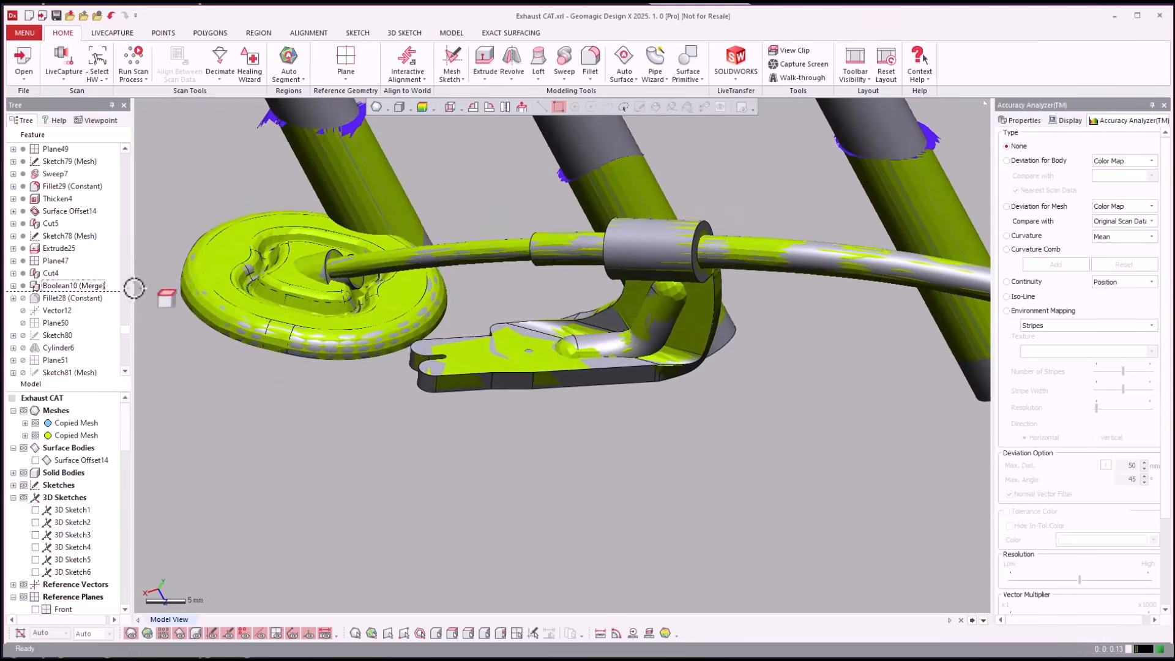
Step: Roll the history forward through Boolean11 (Cut) to Trim31, building the hanger body and the surfaces around its hook
scroll(67, 318, "down", 3)
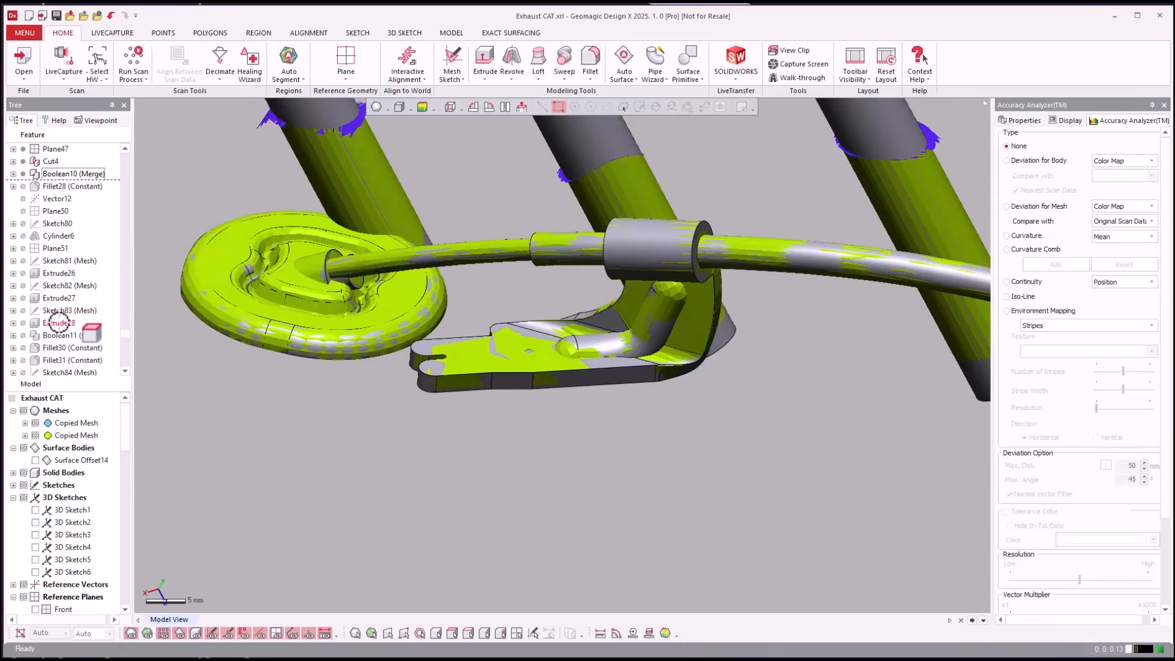
left_click(56, 333)
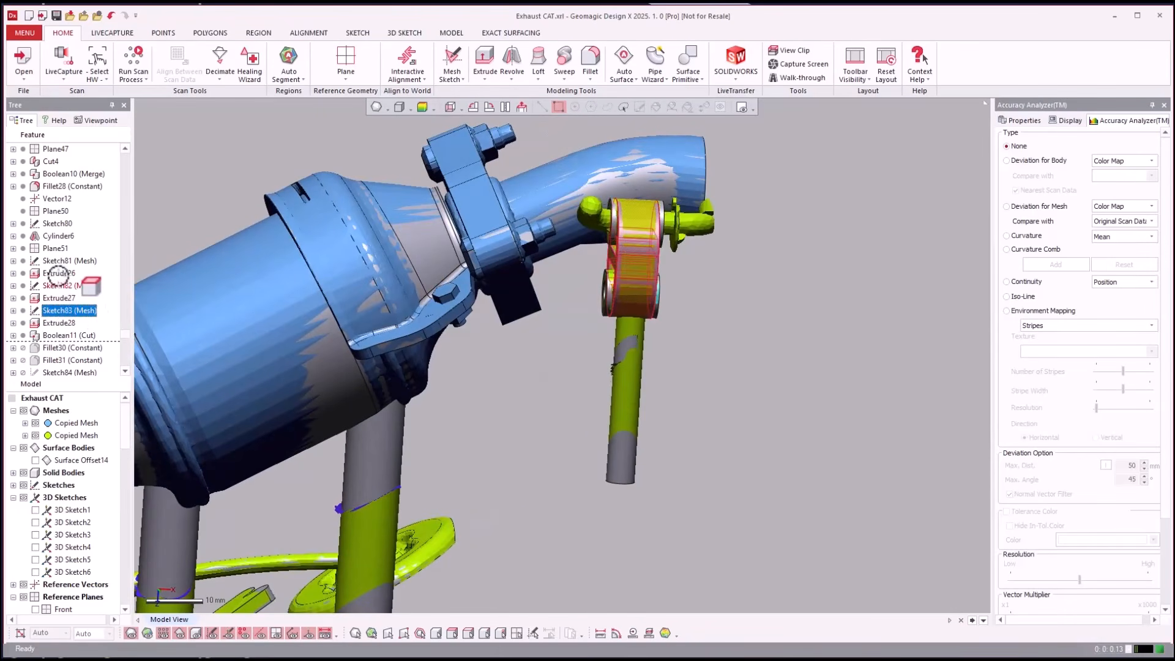
mouse_move(58, 316)
left_mouse_down()
mouse_move(53, 357)
mouse_move(75, 367)
mouse_move(65, 364)
left_mouse_up()
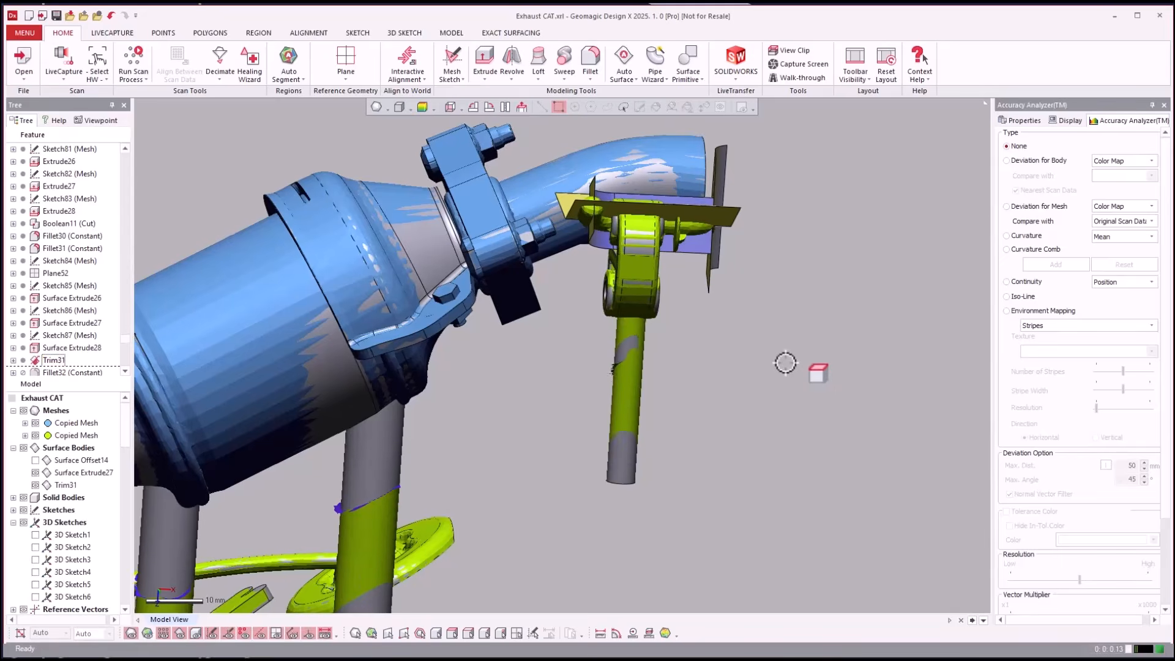
Step: Examine the Trim31 surfaces against the hook scan and highlight Surface Extrude27
scroll(782, 363, "up", 5)
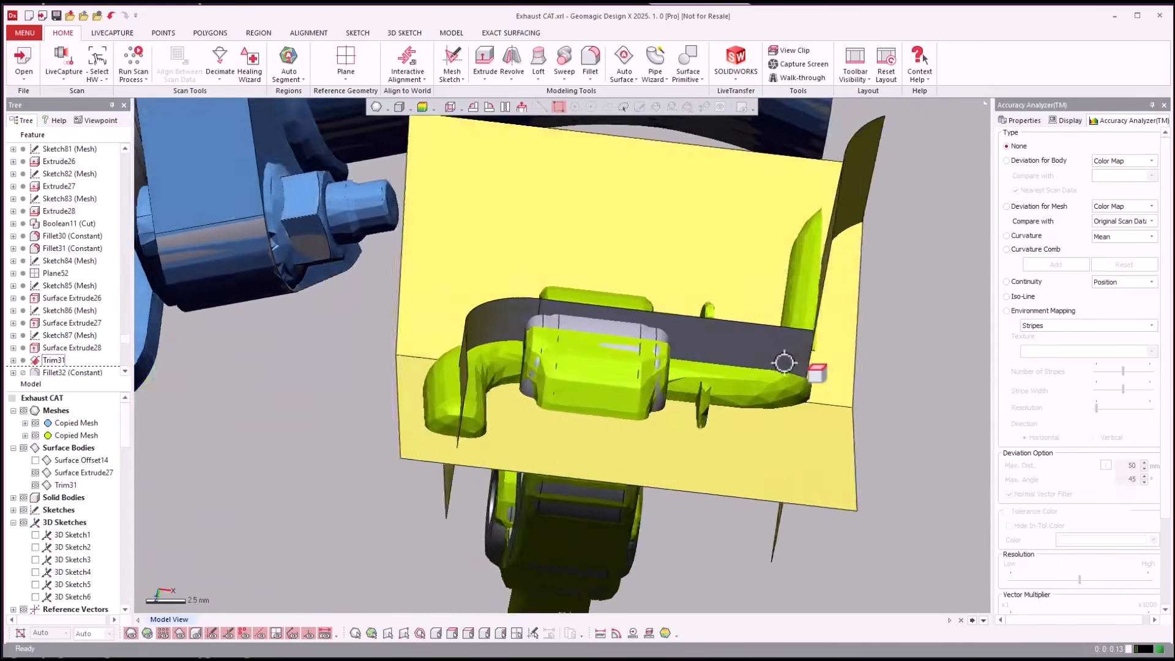
right_click_drag(784, 363, 686, 354)
left_click(95, 323)
left_click(94, 323)
scroll(80, 318, "down", 2)
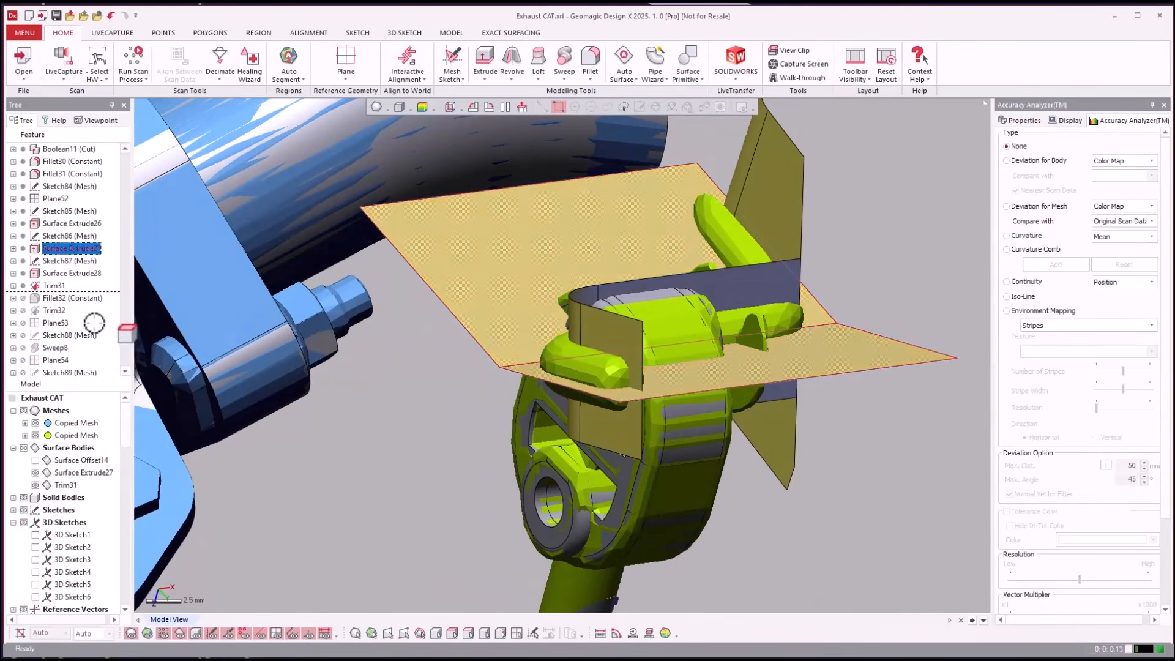
Step: Roll the history forward to Fillet32 (Constant) and examine the rounded guide surface along the hook scan
left_click(56, 298)
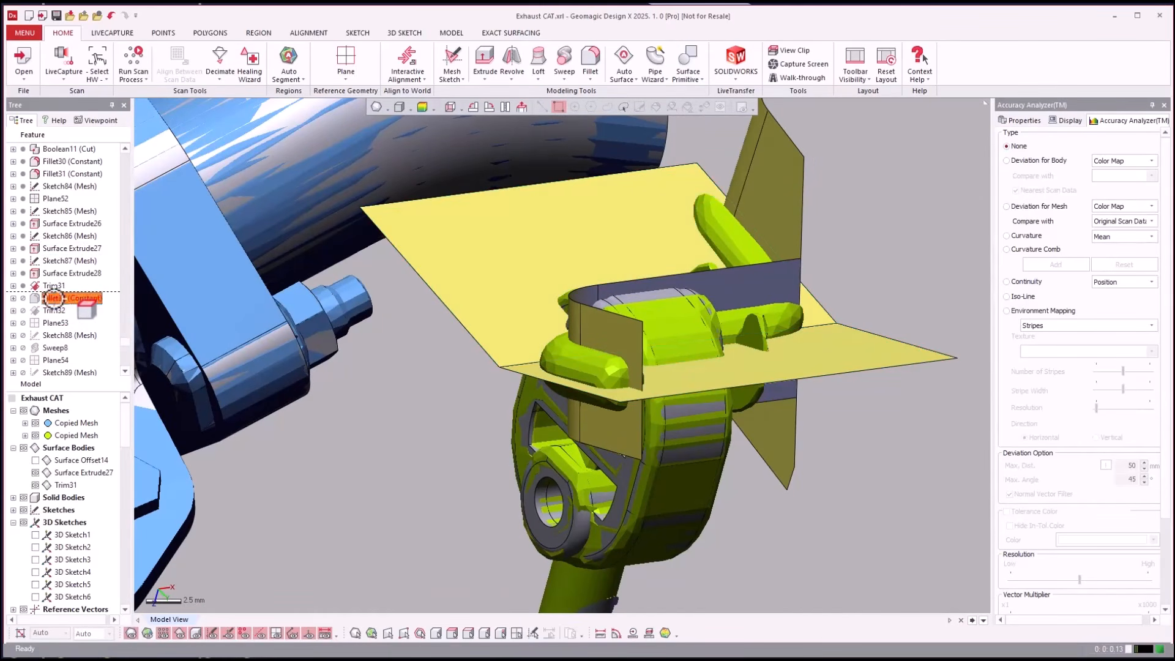
right_click(56, 298)
left_click(83, 308)
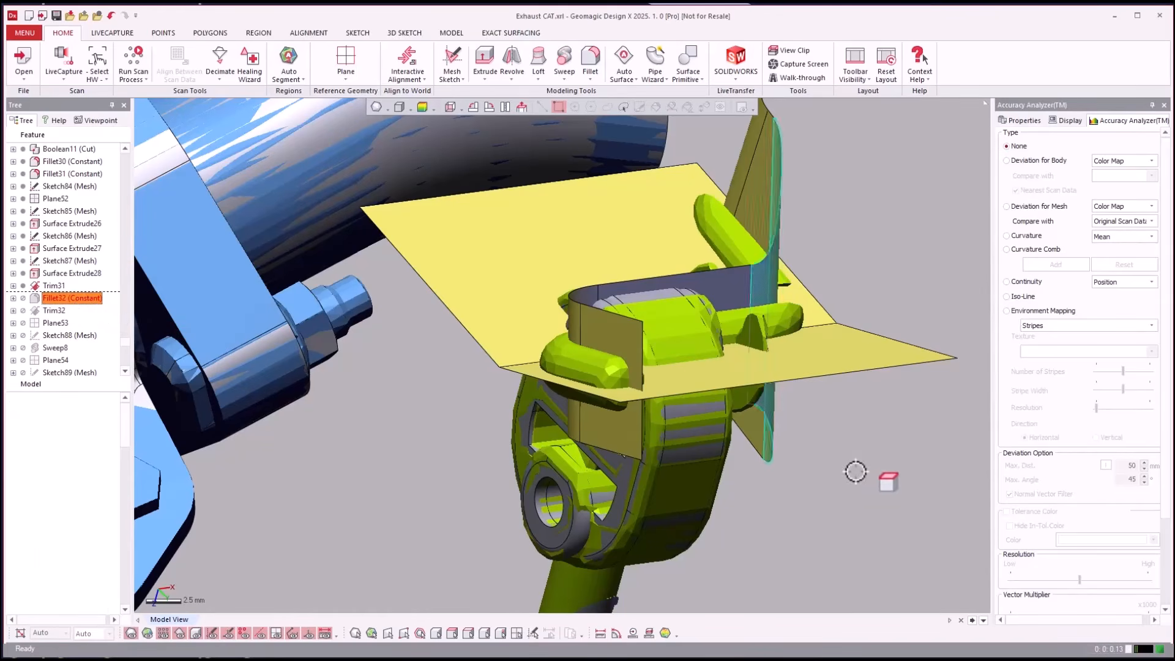
right_click_drag(855, 472, 479, 505)
right_click_drag(537, 408, 796, 235)
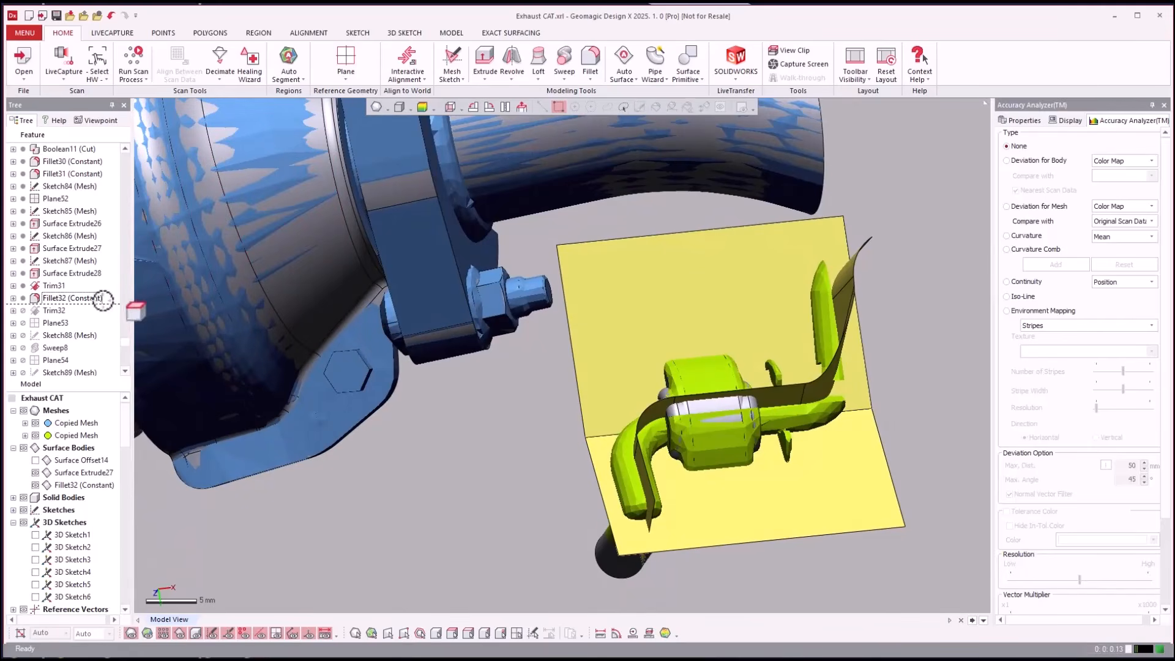
Step: Roll the history forward to Trim32 and review its Trim Surface tool entities and remaining bodies without changing them
right_click(60, 311)
left_click(79, 315)
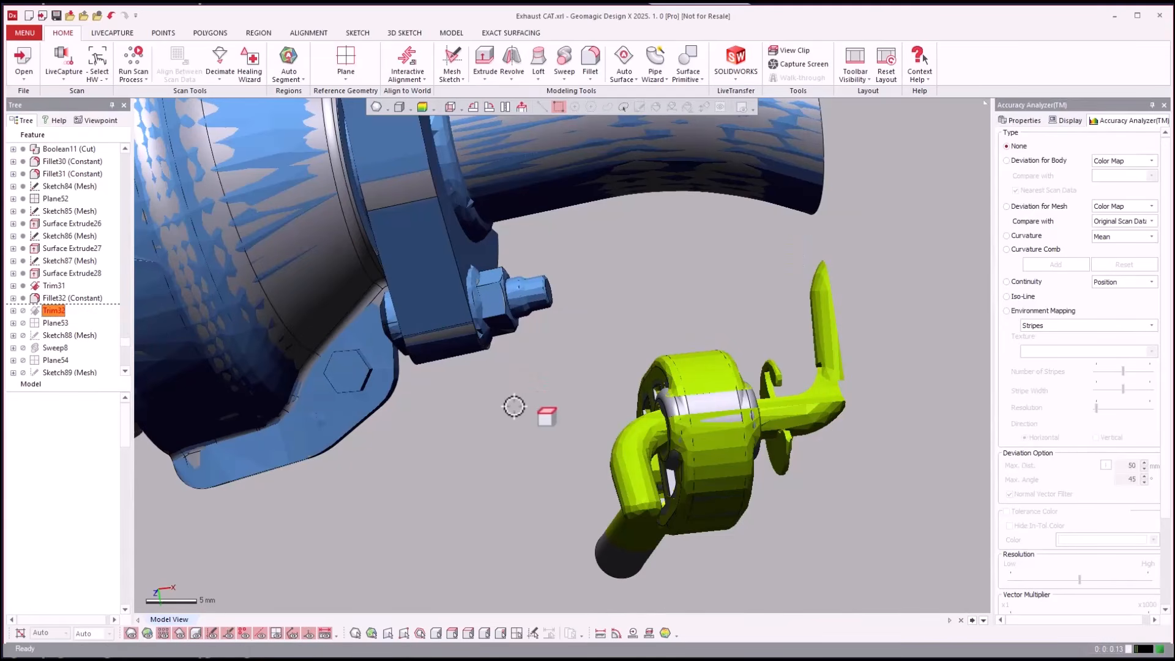
mouse_move(432, 451)
right_mouse_down()
mouse_move(349, 416)
mouse_move(207, 394)
mouse_move(82, 303)
right_mouse_up()
scroll(351, 415, "down", 3)
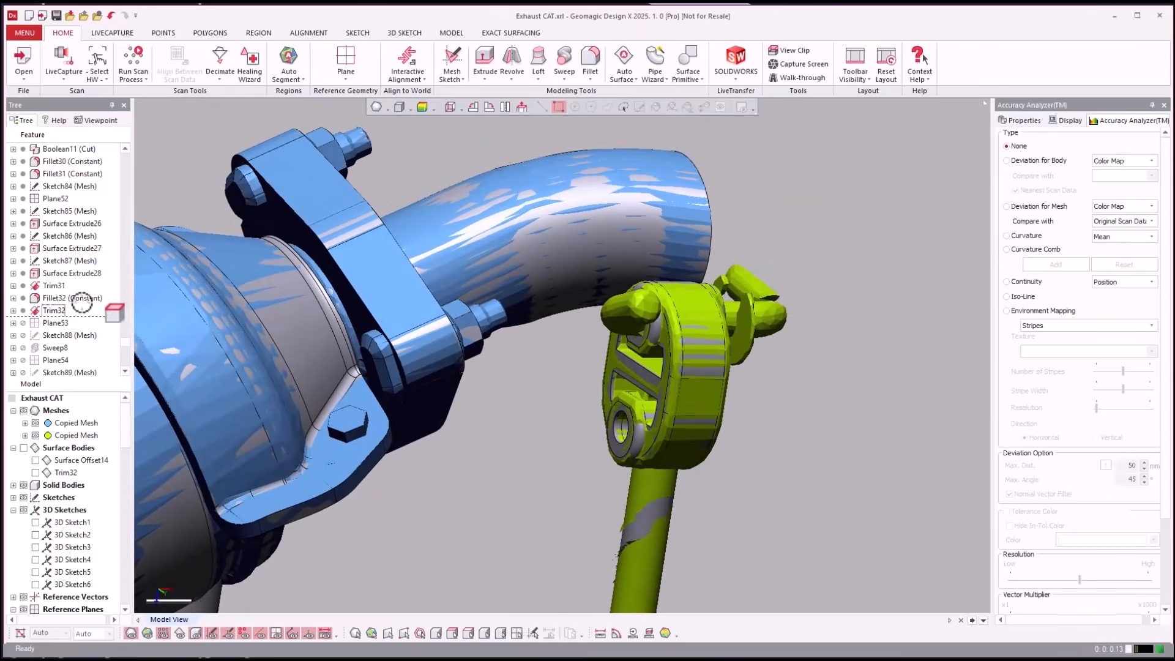
double_click(53, 309)
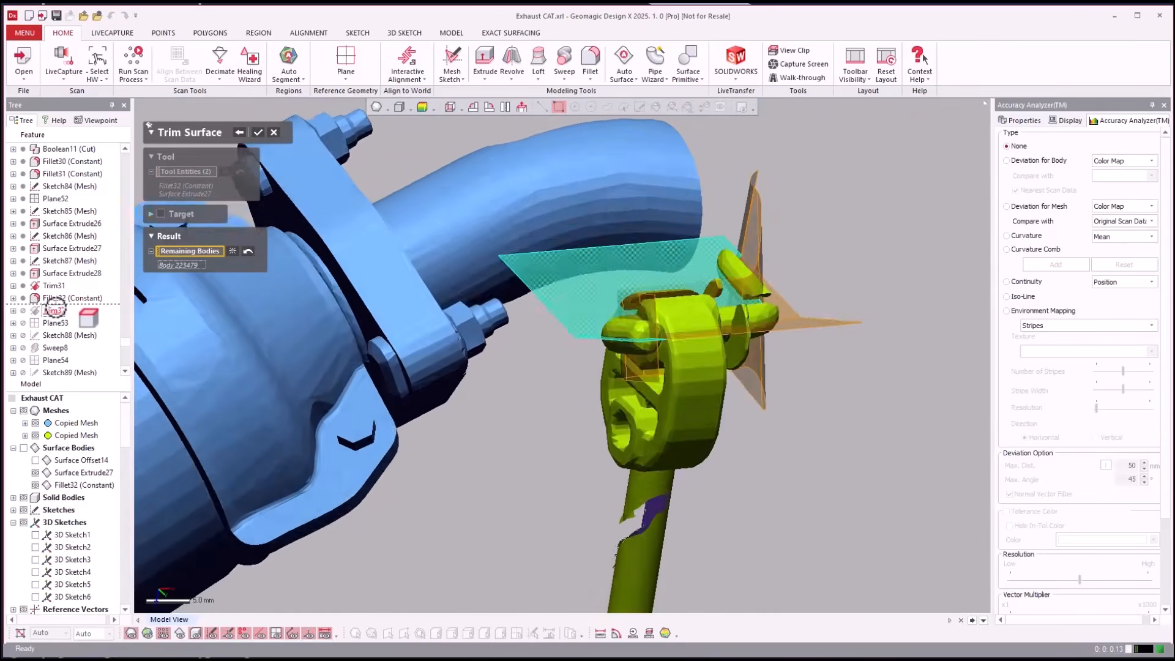
left_click(273, 131)
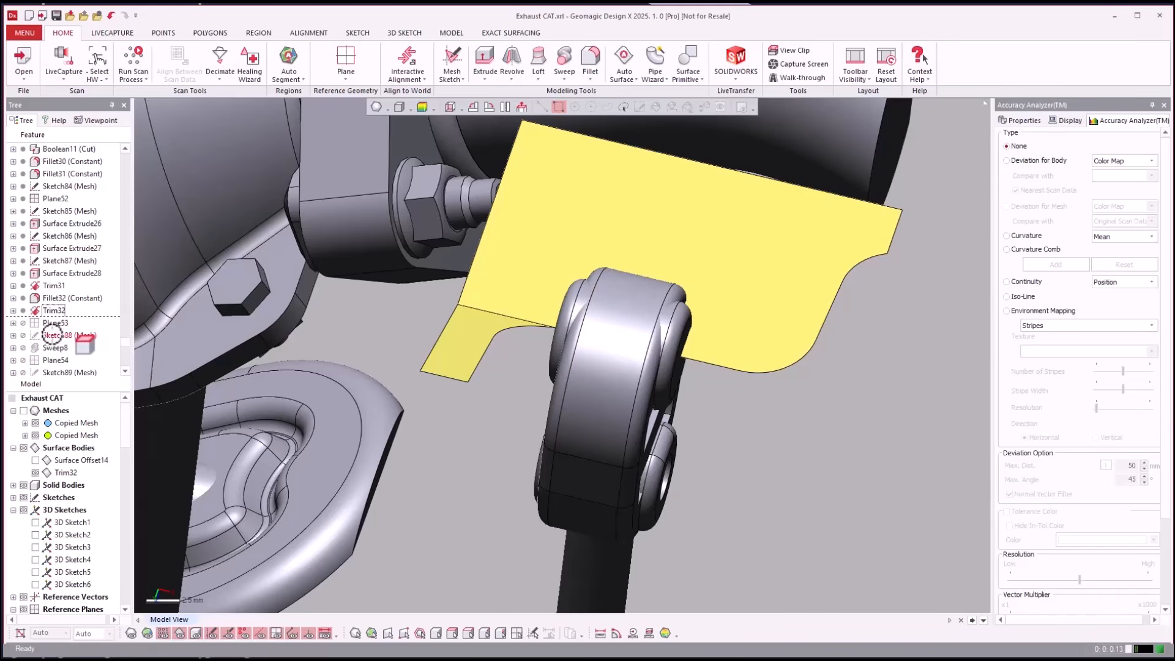
Step: Roll the history forward to Sketch88 (Mesh) to add the circular sweep profile at the trimmed surface's edge
right_click(45, 336)
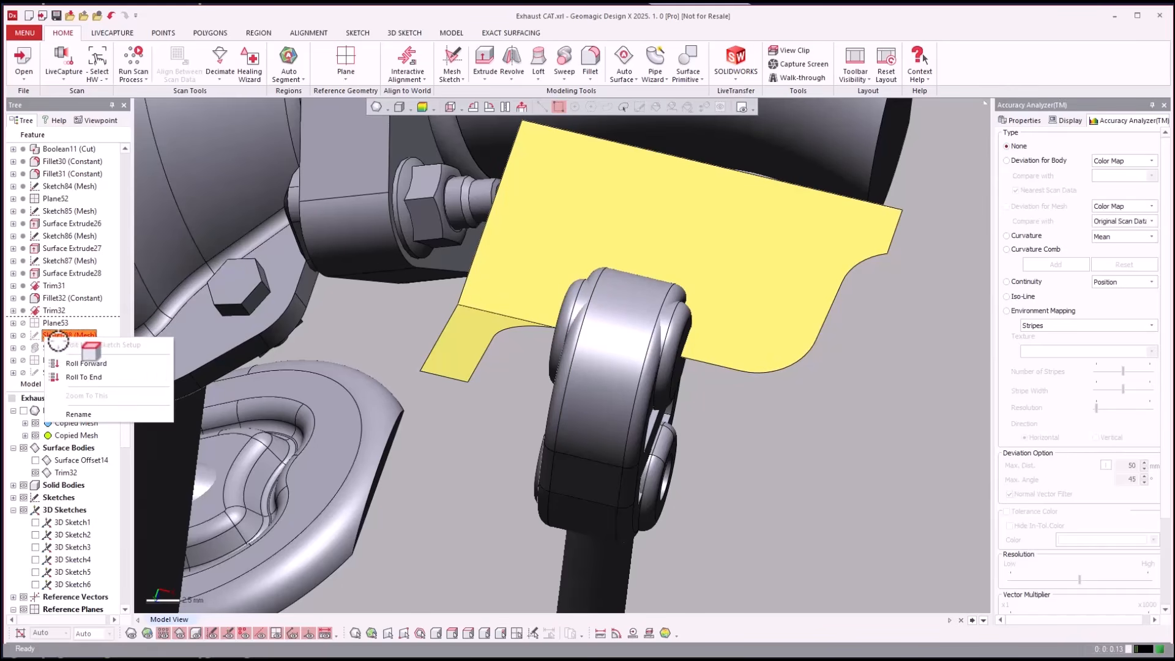
left_click(74, 362)
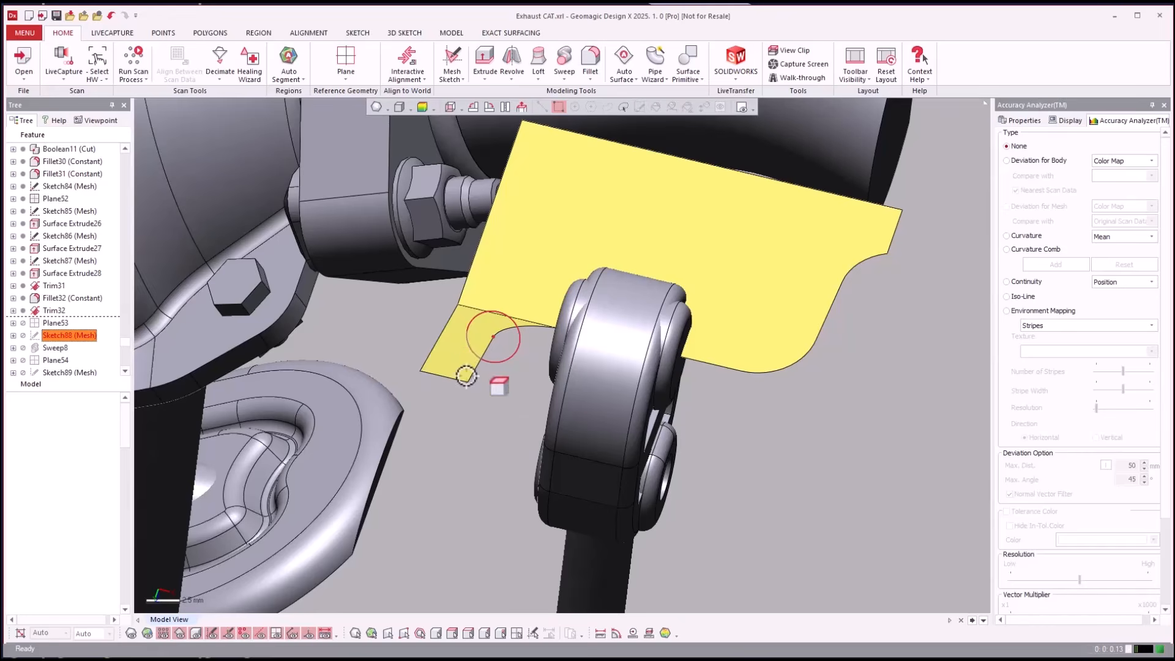
mouse_move(483, 404)
right_mouse_down()
mouse_move(516, 373)
mouse_move(496, 367)
mouse_move(465, 388)
mouse_move(531, 358)
mouse_move(597, 349)
right_mouse_up()
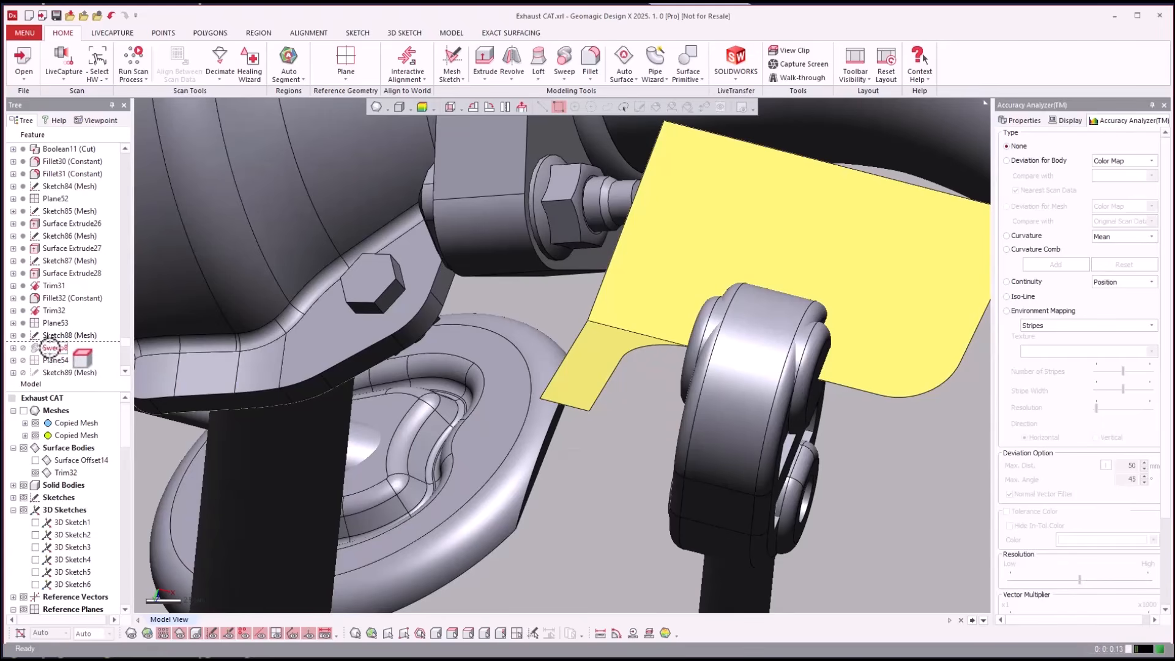
Step: Review the input entities of Sweep8 and the Surface Extrude27 definition without changing them
left_click(13, 348)
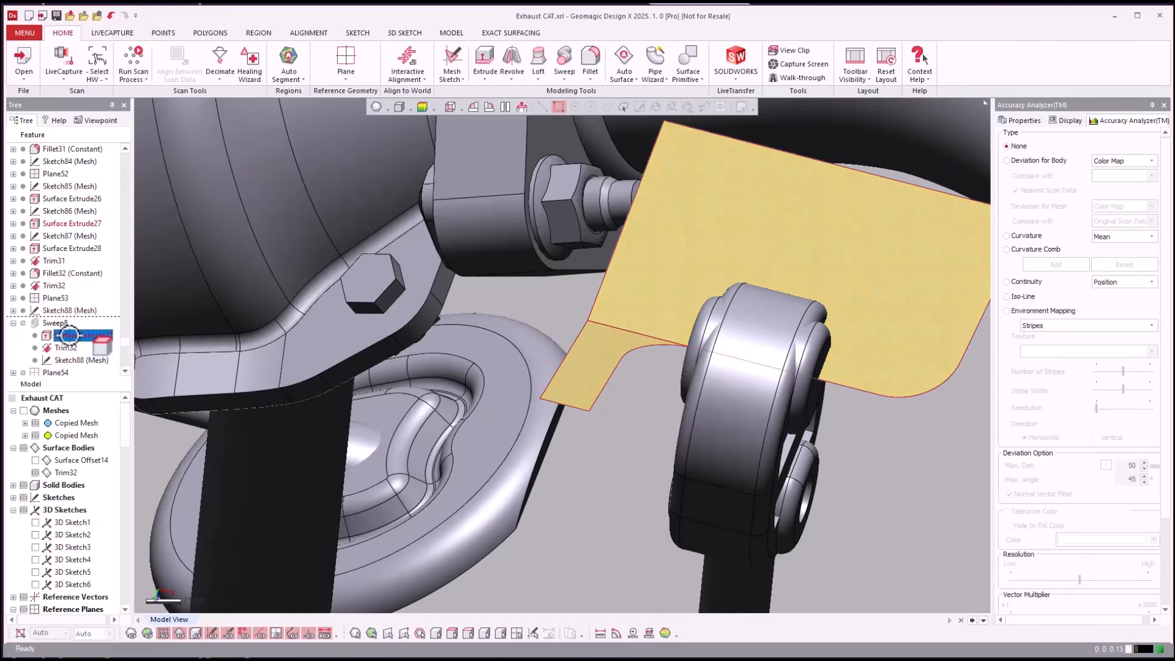
double_click(67, 335)
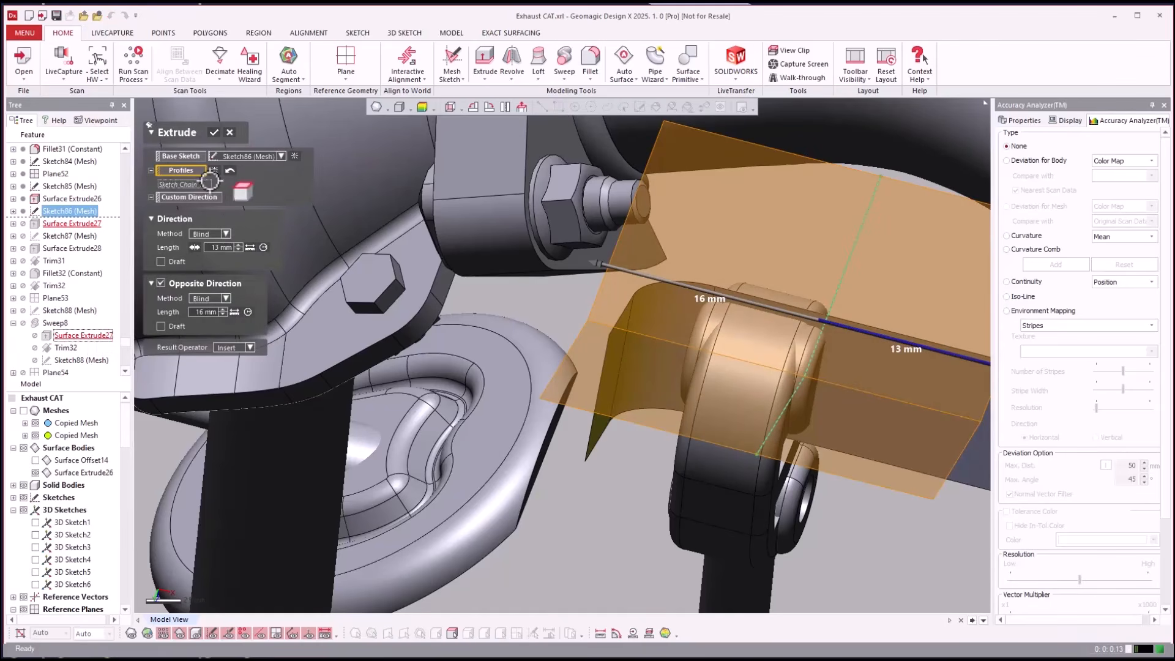
left_click(231, 131)
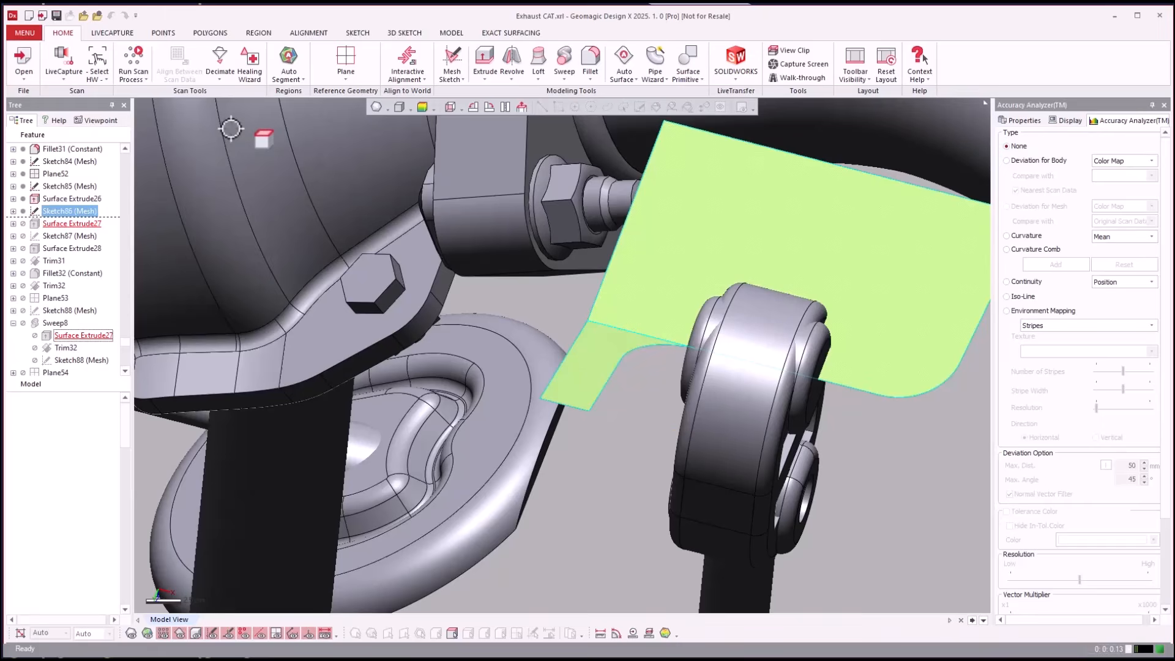
Step: Roll the history forward to Sweep8 and review its profile and path settings without changing them
left_click(47, 322)
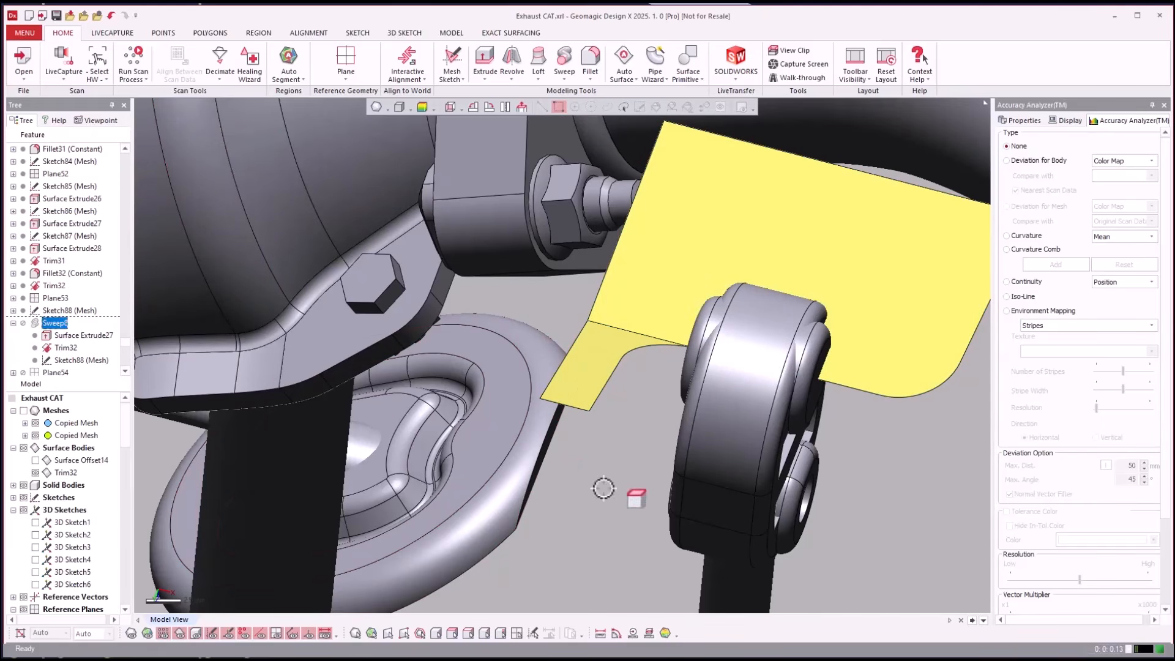
right_click(56, 323)
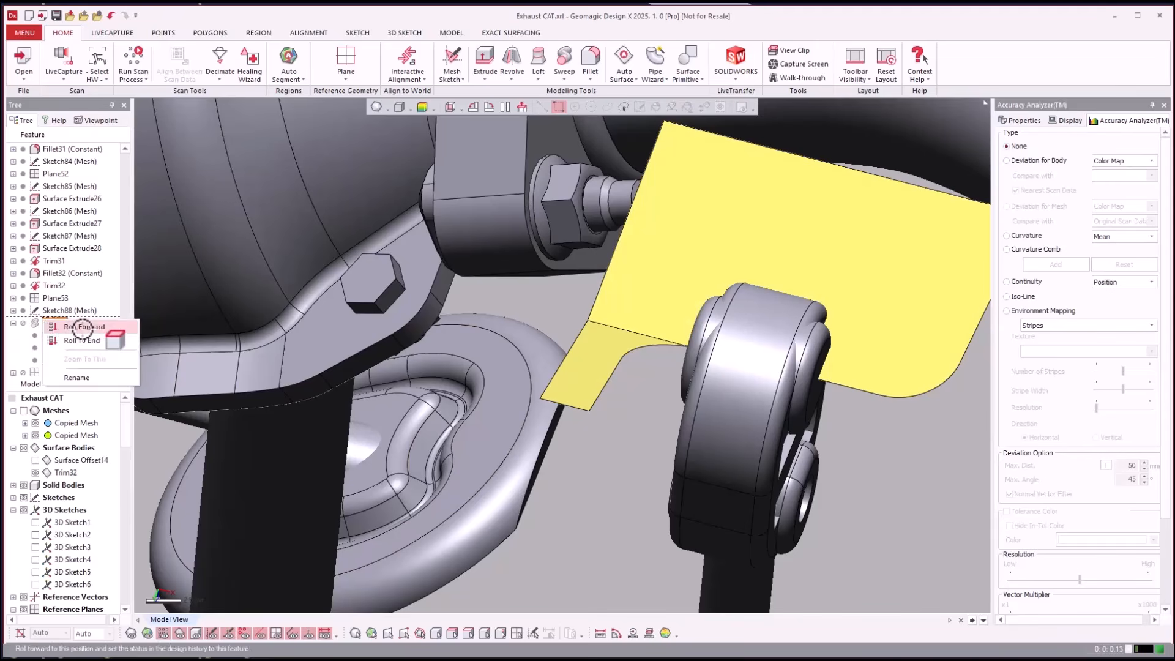
left_click(82, 328)
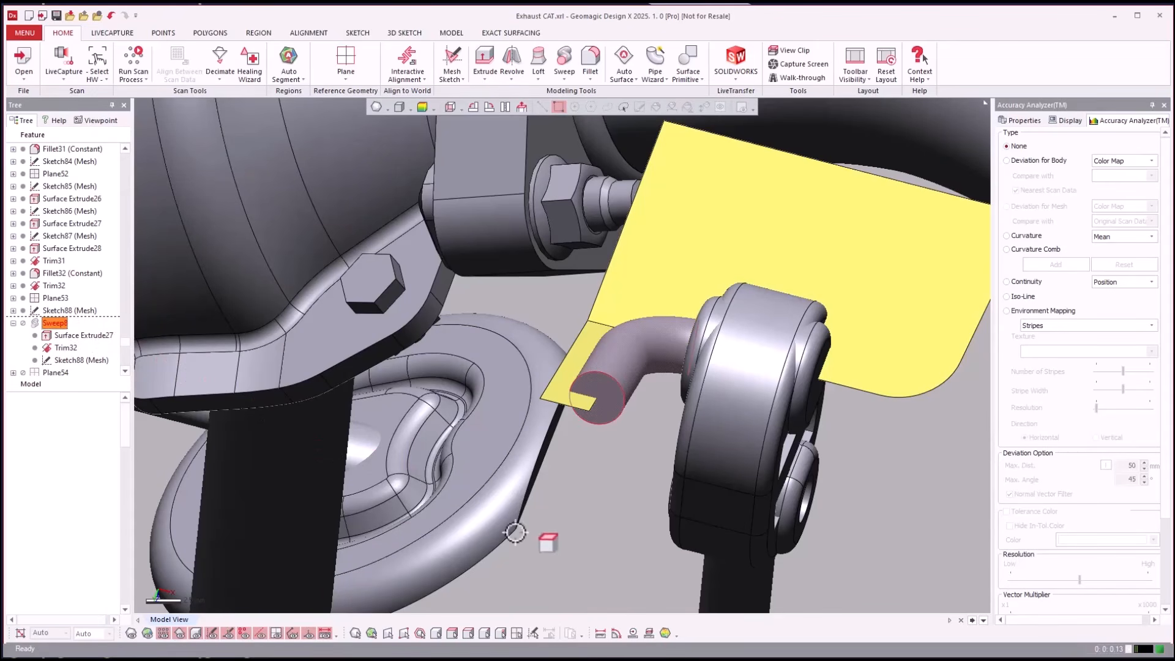
mouse_move(629, 551)
right_mouse_down()
mouse_move(613, 546)
mouse_move(612, 558)
right_mouse_up()
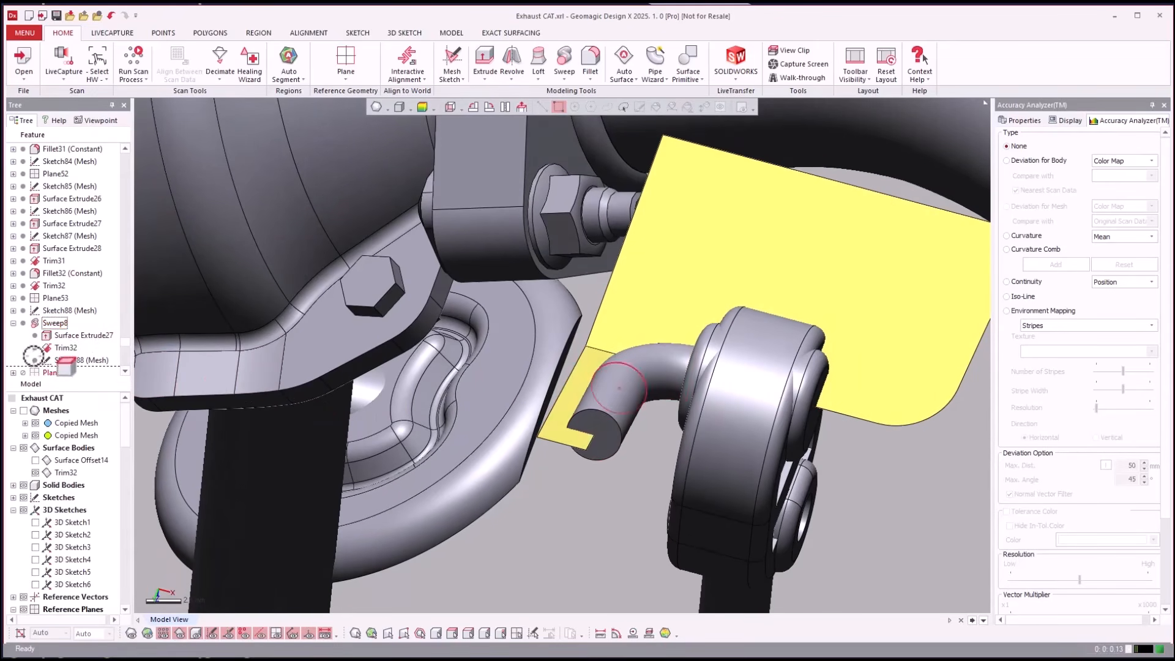
double_click(56, 323)
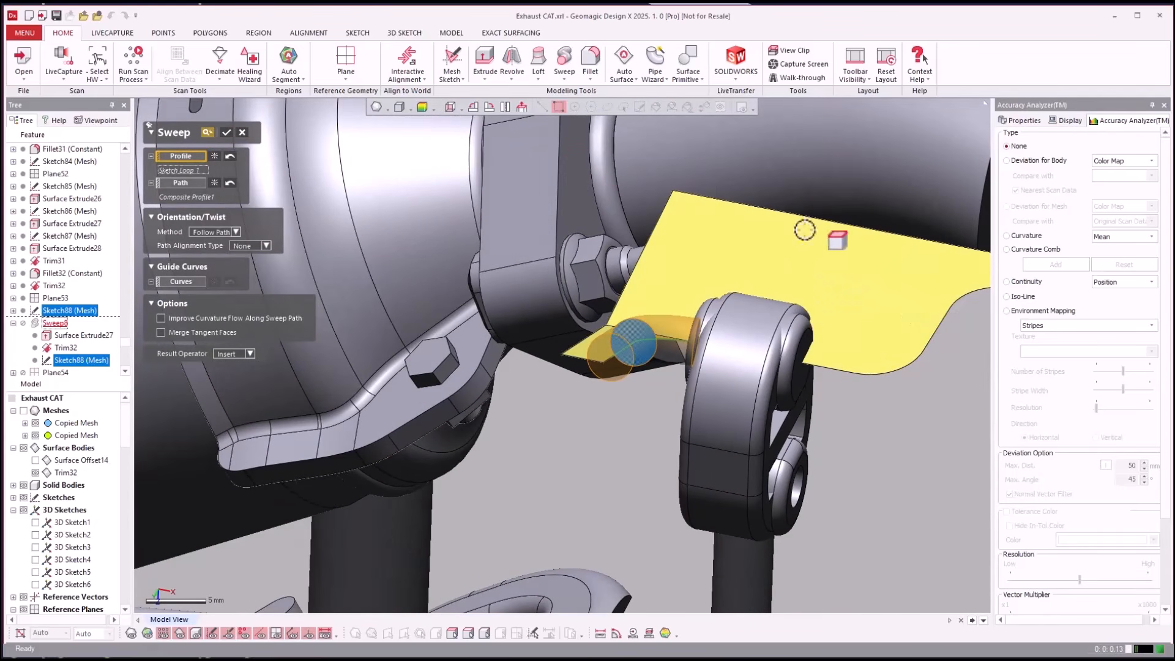
left_click(230, 132)
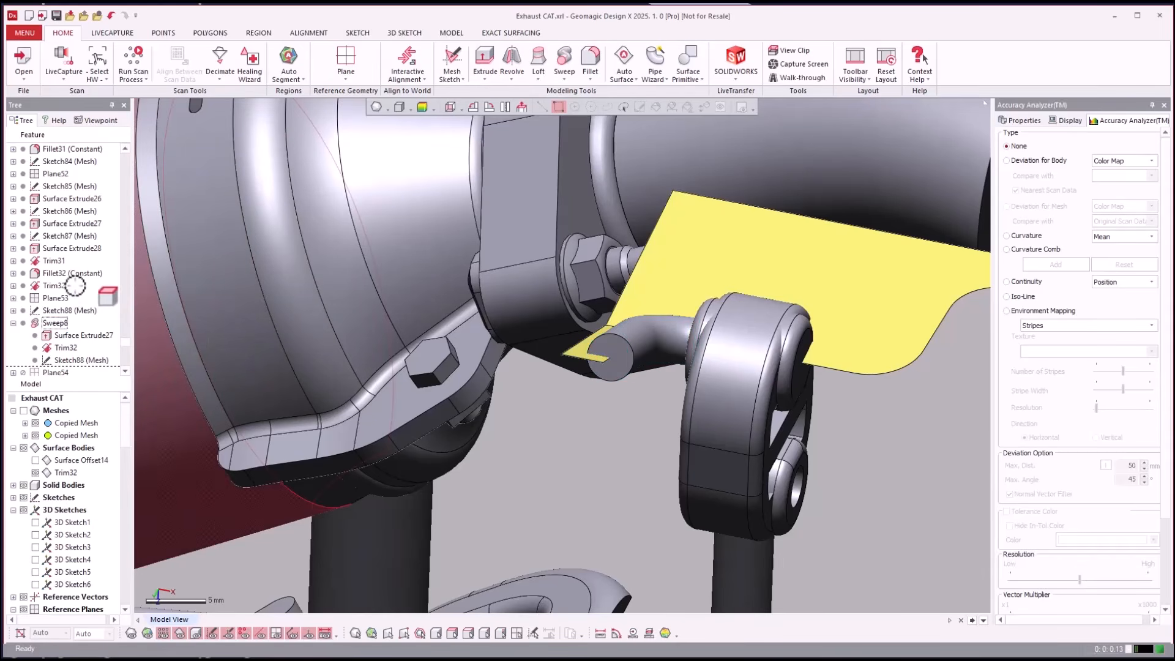
Step: Roll the history forward to Sweep9 and examine the swept hook rod along the edge of the guide surface
scroll(72, 283, "down", 4)
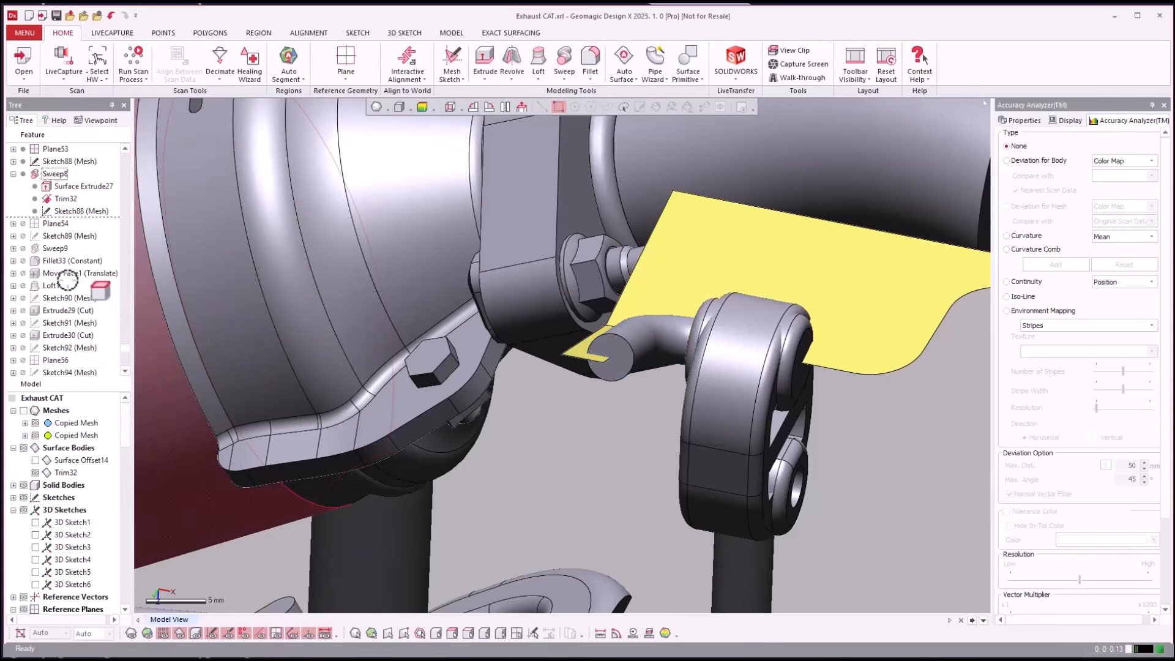
right_click(46, 249)
left_click(60, 255)
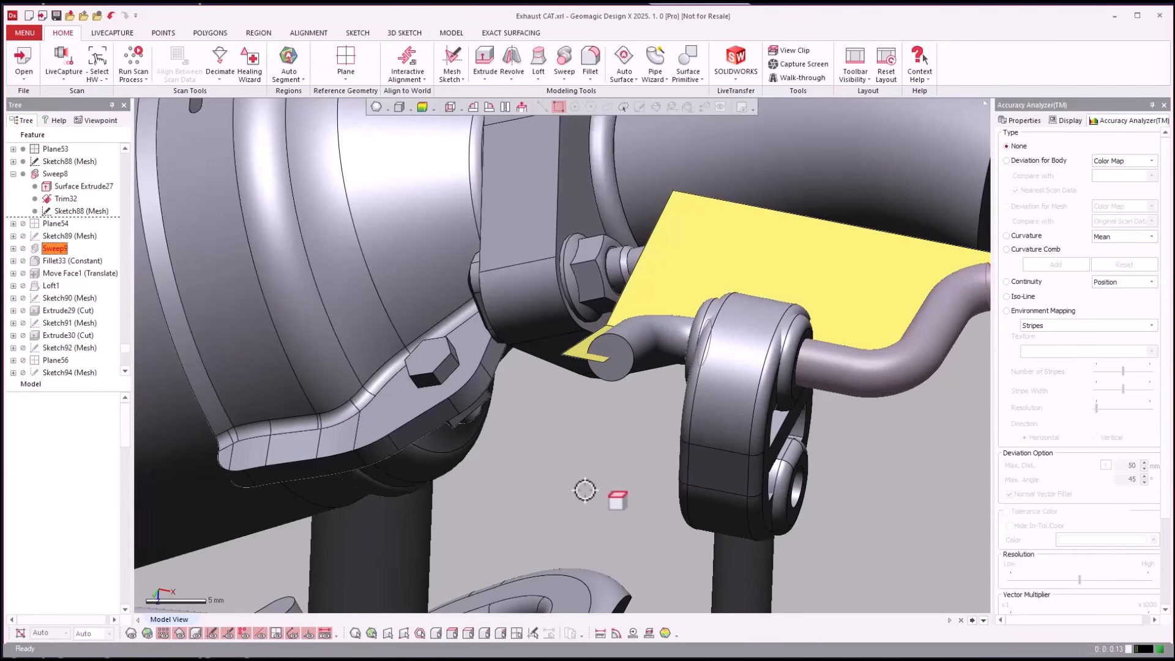
right_click_drag(585, 490, 604, 482)
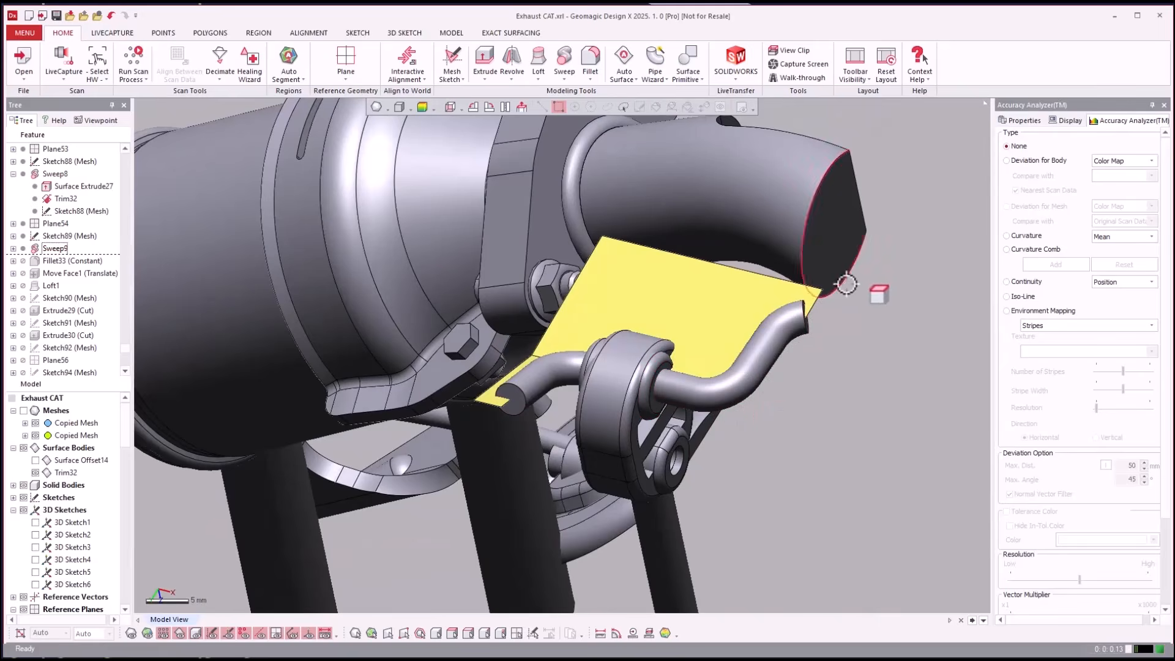
right_click_drag(849, 313, 66, 275)
left_click(762, 321)
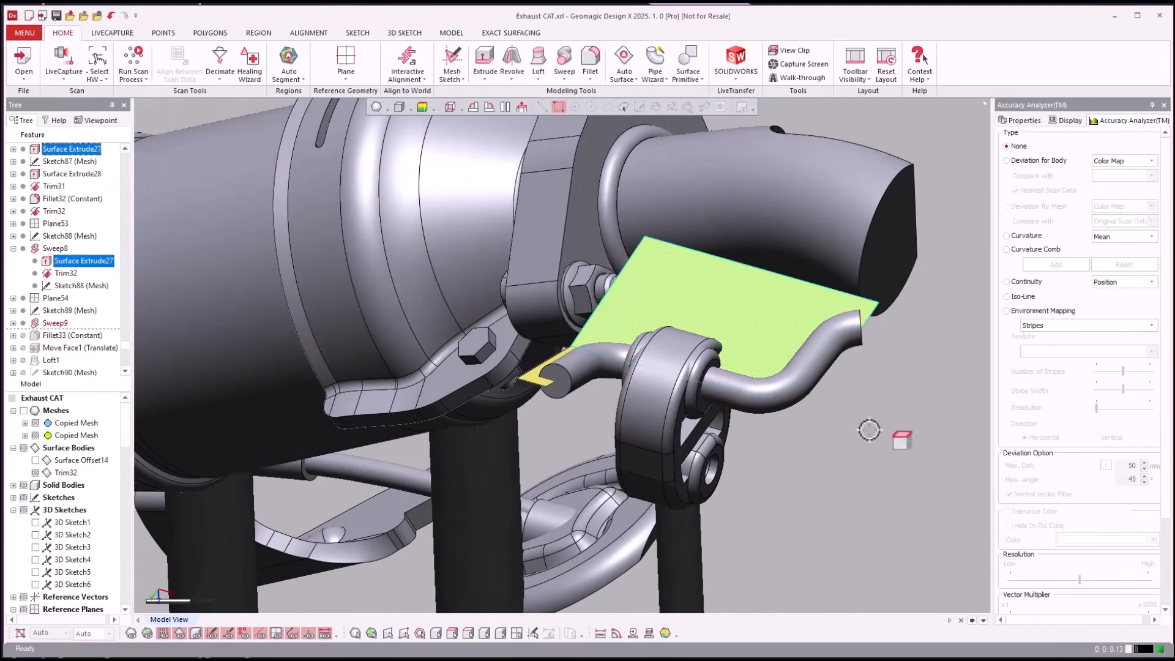
scroll(905, 479, "up", 3)
scroll(907, 475, "up", 3)
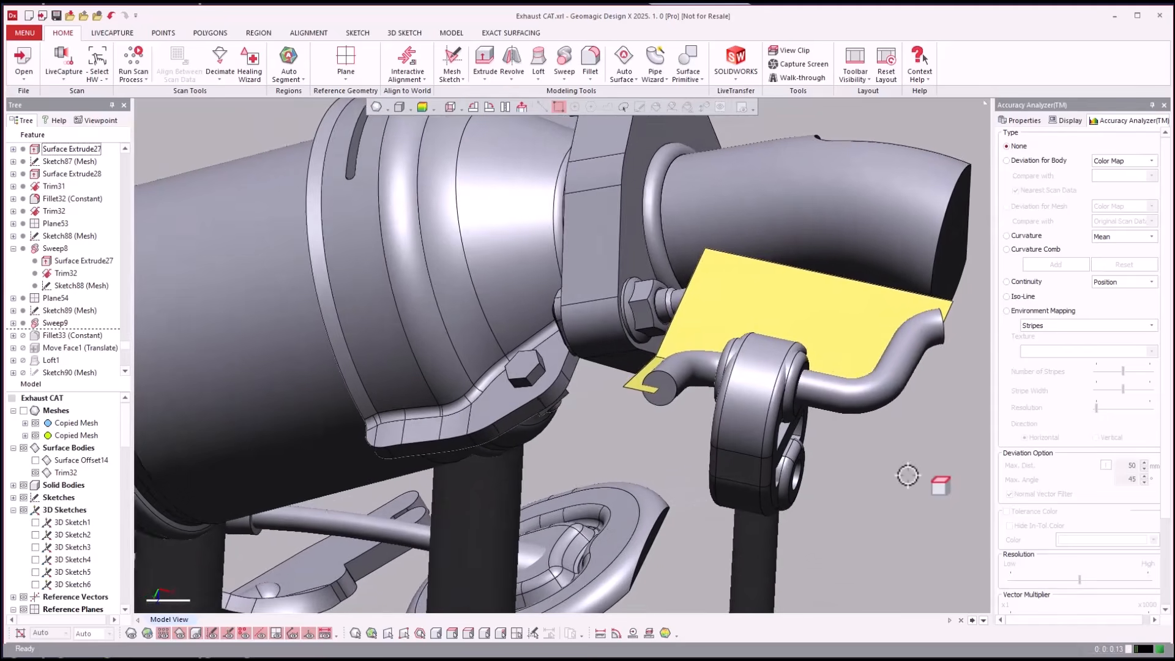
right_click_drag(901, 473, 823, 444, "ctrl")
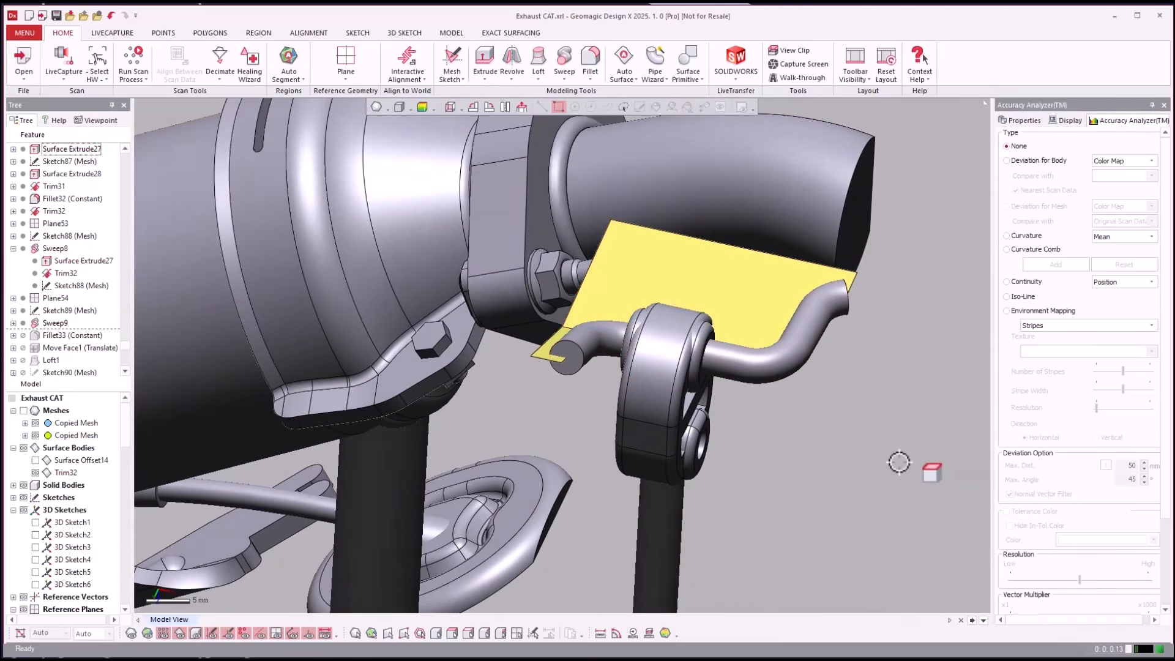
right_click_drag(899, 463, 899, 462)
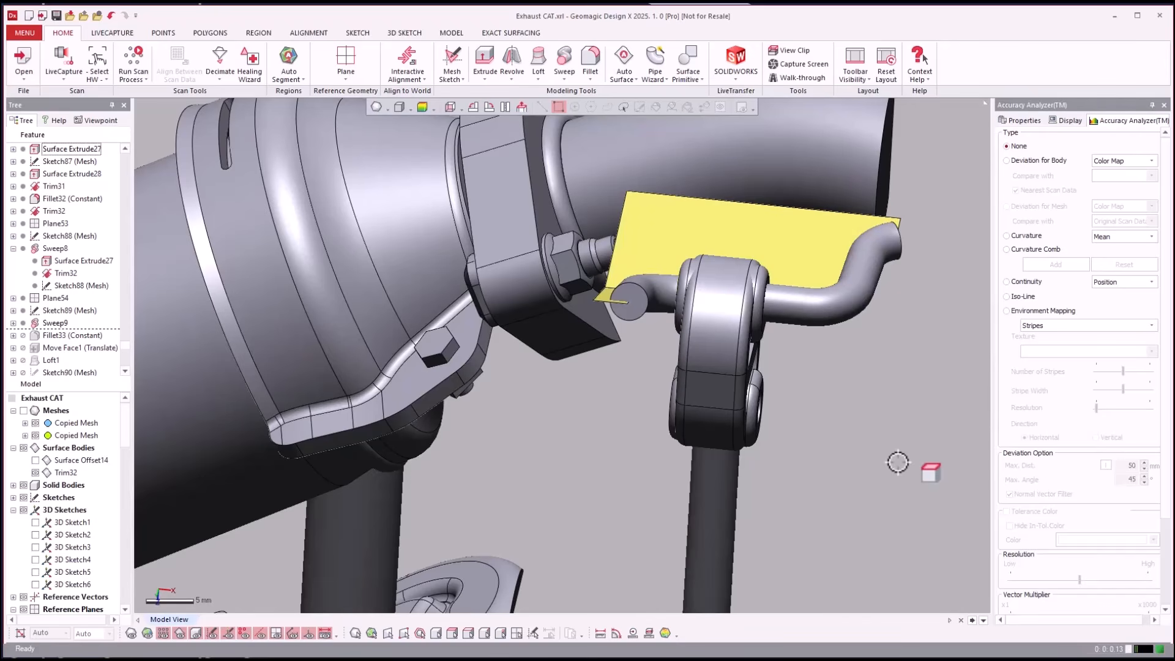
right_click_drag(859, 458, 186, 303)
Step: Roll the history forward through Move Face1 (Translate) to Loft1 on the hanger hook
scroll(73, 329, "down", 2)
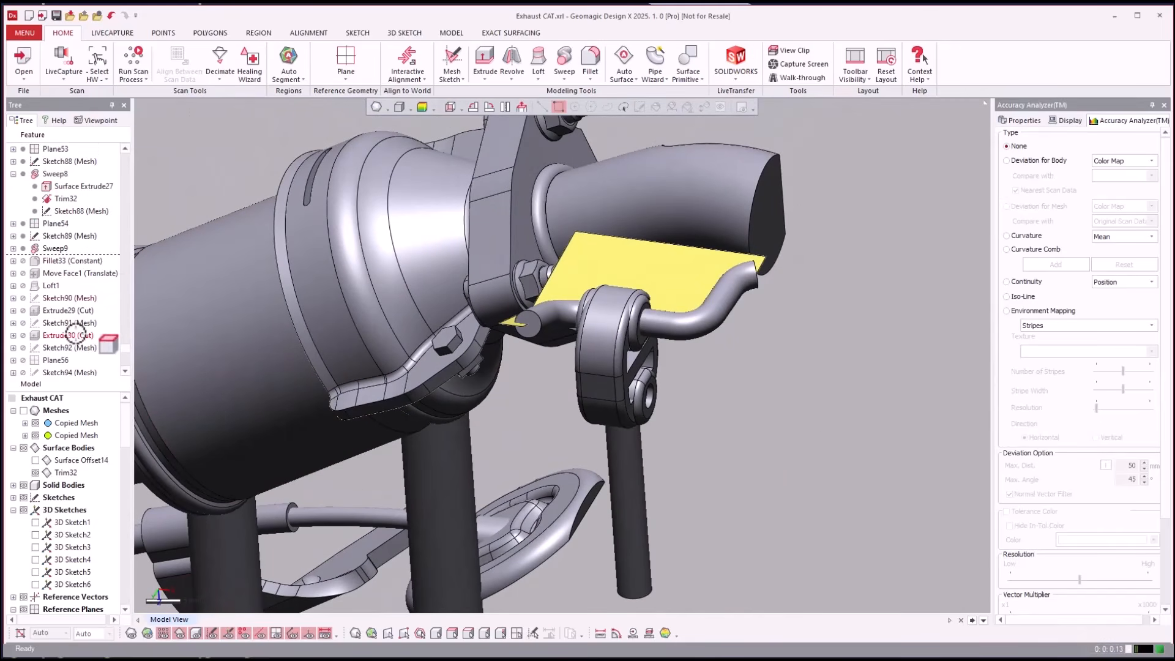
right_click(74, 274)
left_click(92, 284)
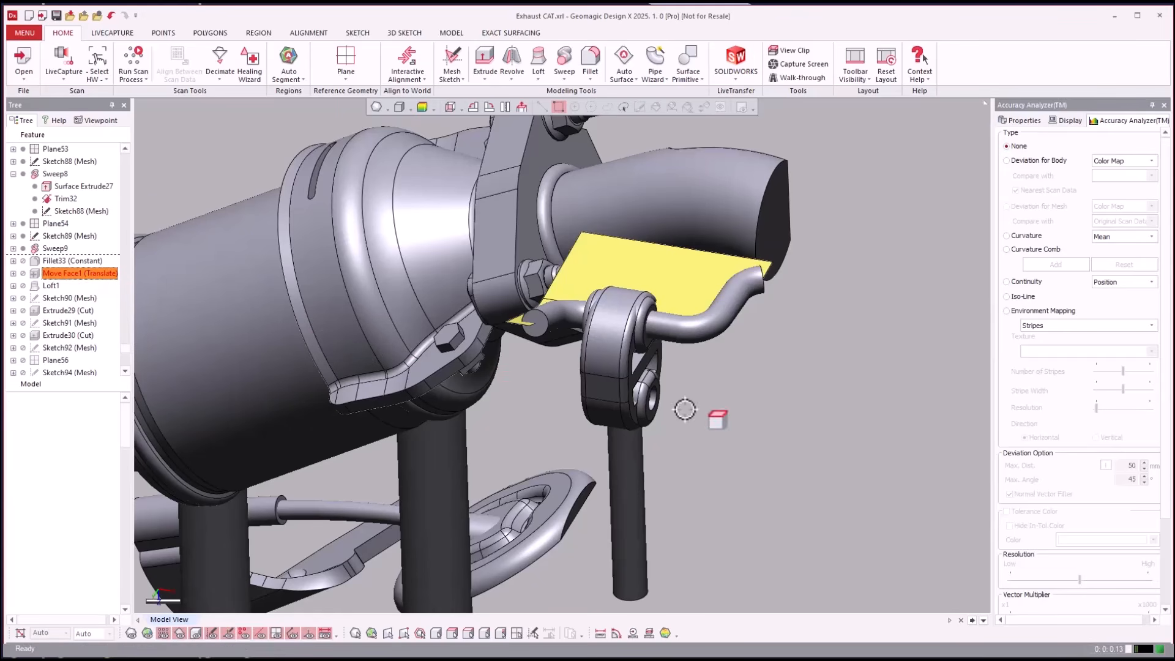
left_click_drag(66, 273, 54, 286)
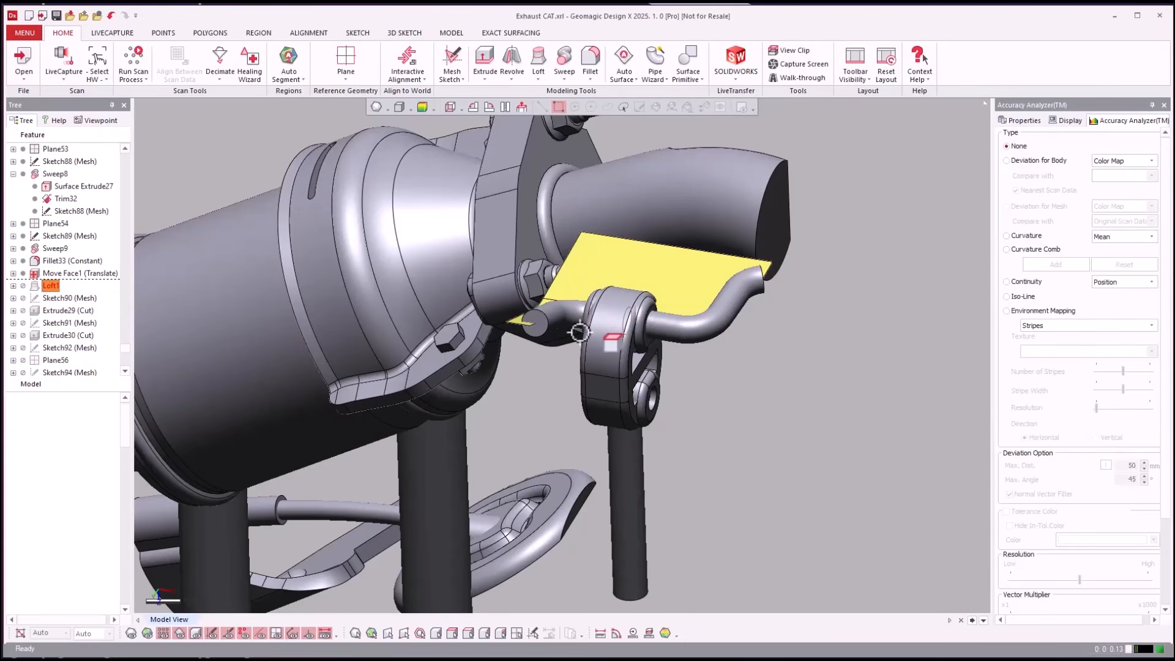
Step: Roll the history forward to Fillet34 (Constant) and examine the cut hook end and the retaining tab beside the bracket
scroll(66, 300, "down", 3)
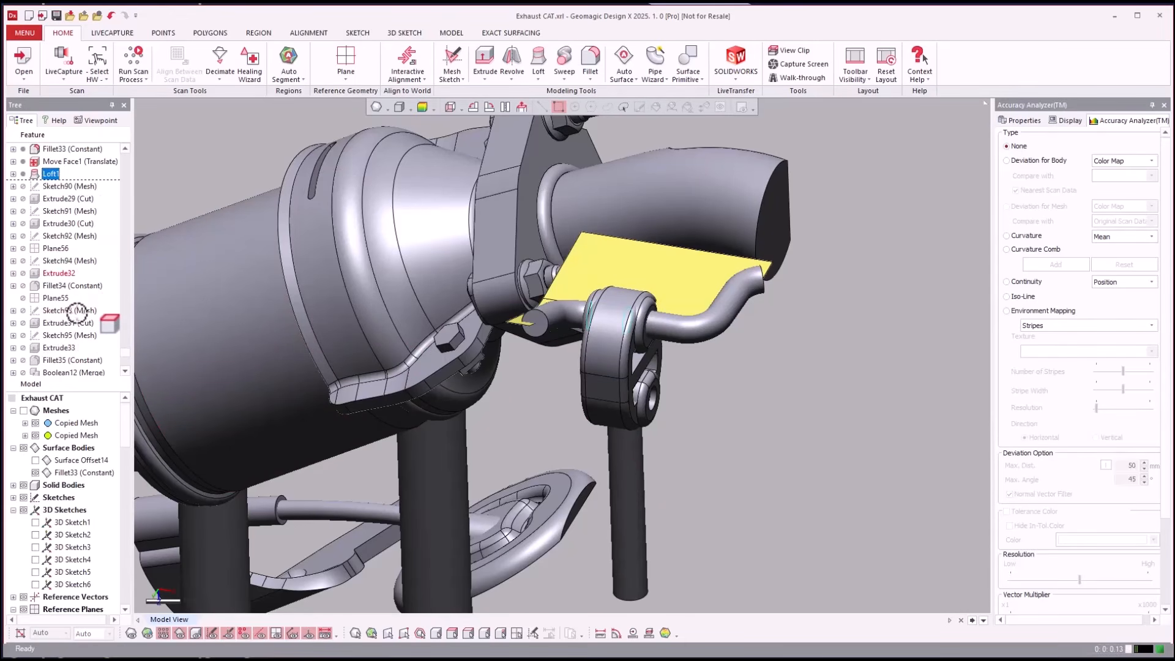
right_click(67, 284)
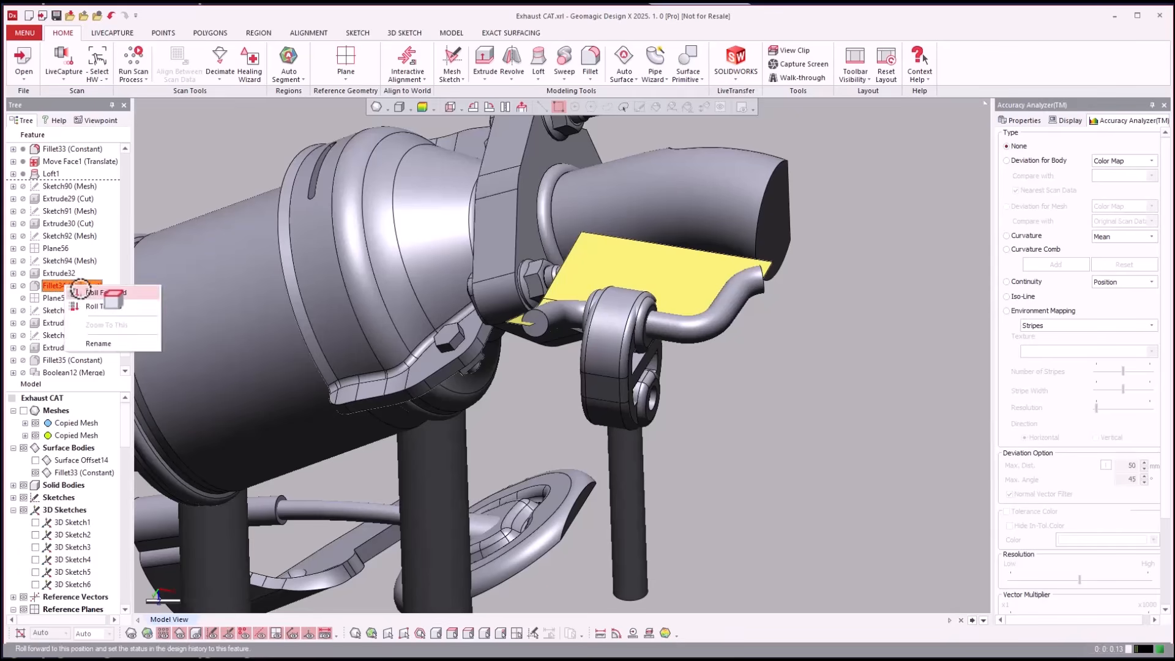
left_click(84, 289)
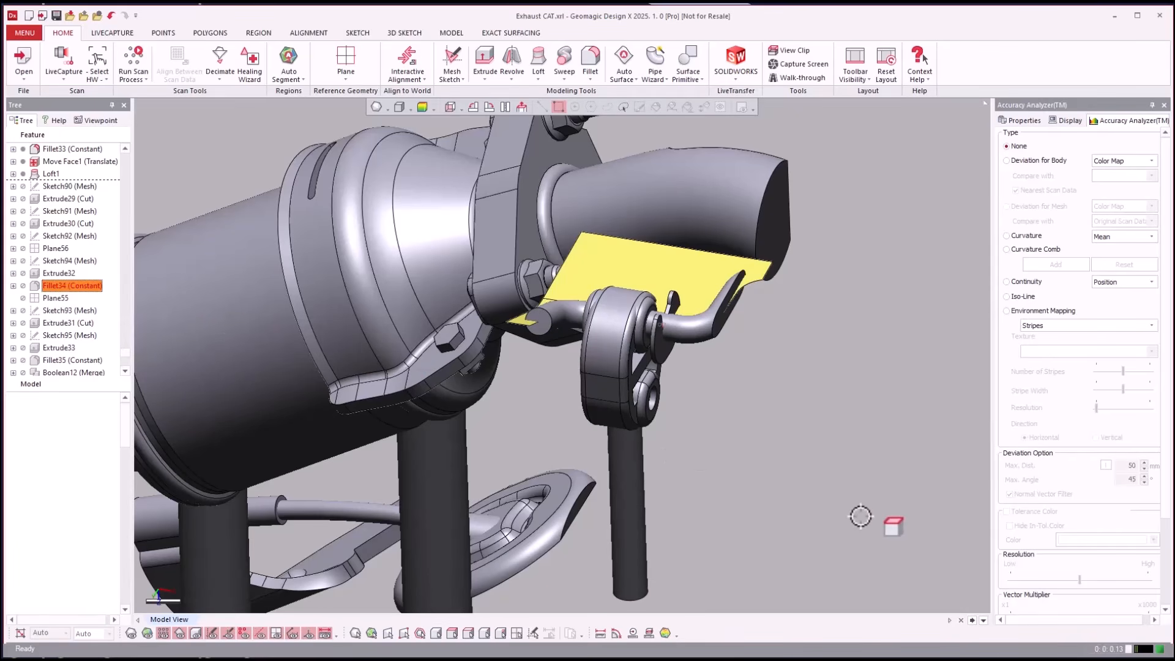
scroll(863, 515, "up", 8)
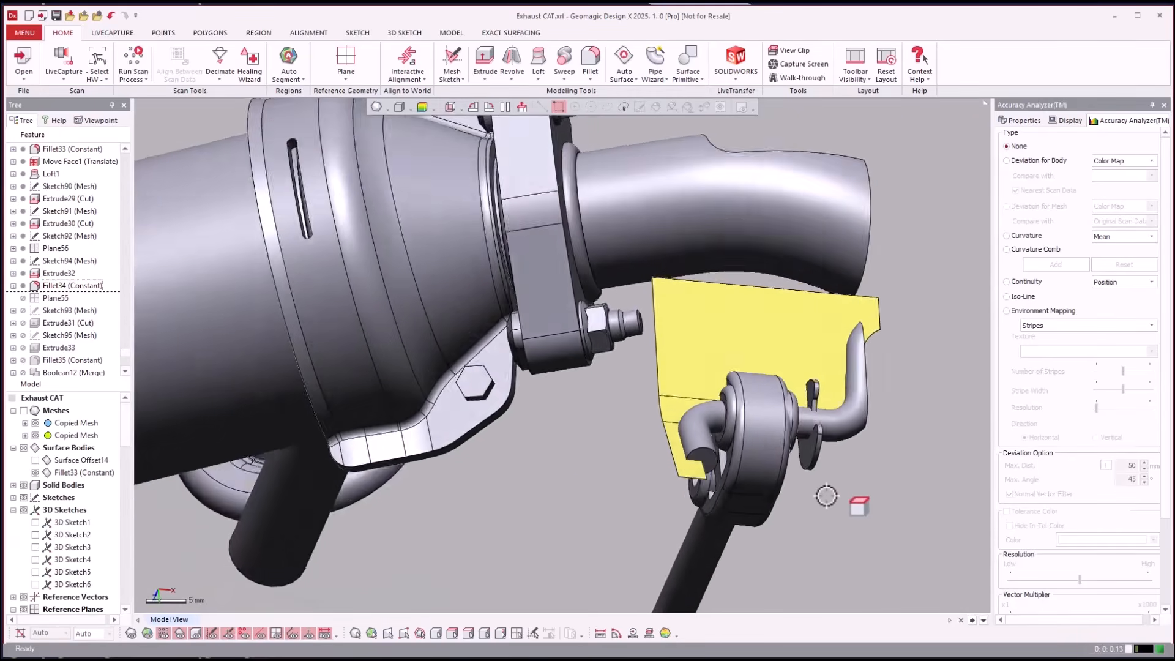
mouse_move(864, 374)
right_mouse_down()
mouse_move(839, 348)
mouse_move(675, 310)
right_mouse_up()
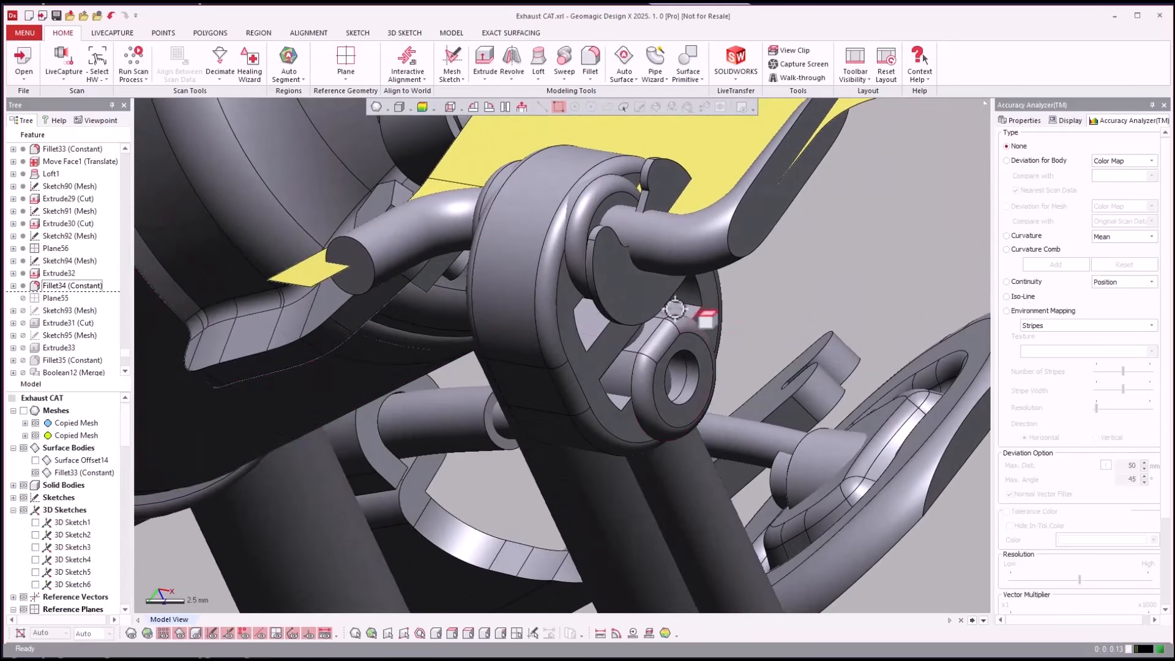
Step: Roll the history forward to Boolean12 (Merge) and examine the merged hanger hook from the pipe's outlet end
left_click(81, 309)
mouse_move(80, 309)
left_mouse_down()
mouse_move(82, 260)
mouse_move(53, 221)
mouse_move(87, 230)
left_mouse_up()
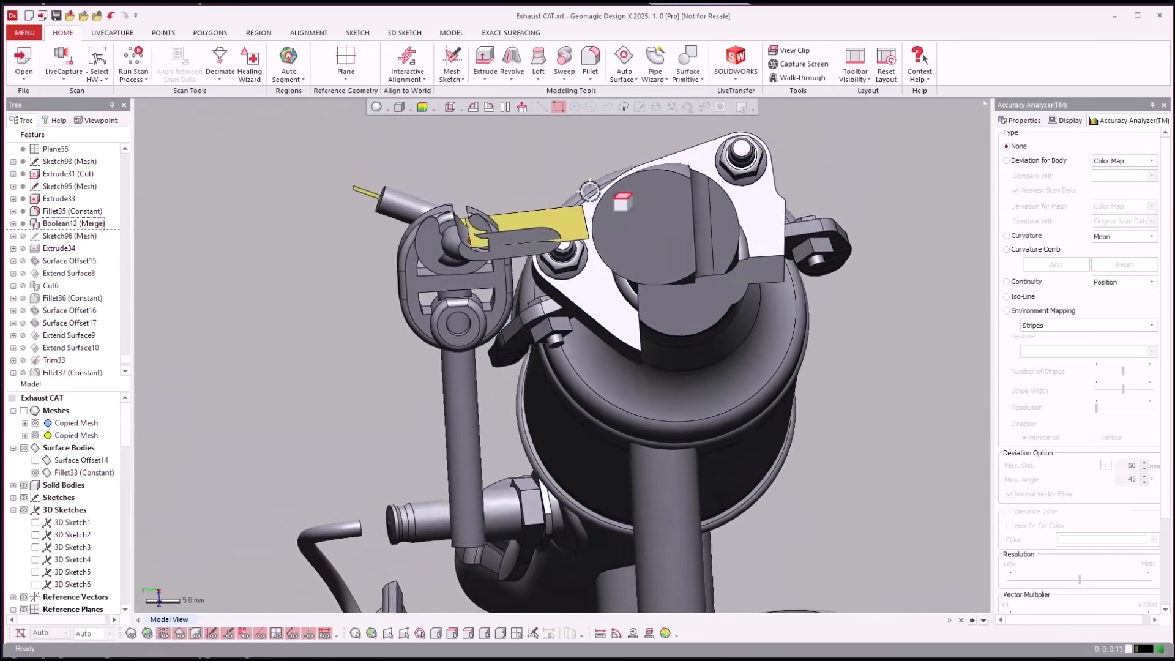
right_click_drag(590, 191, 343, 202)
Step: Roll the history forward to Fillet36 (Constant) to add the rounded extruded body around the canister's outlet cone
left_click(53, 271)
right_click(57, 300)
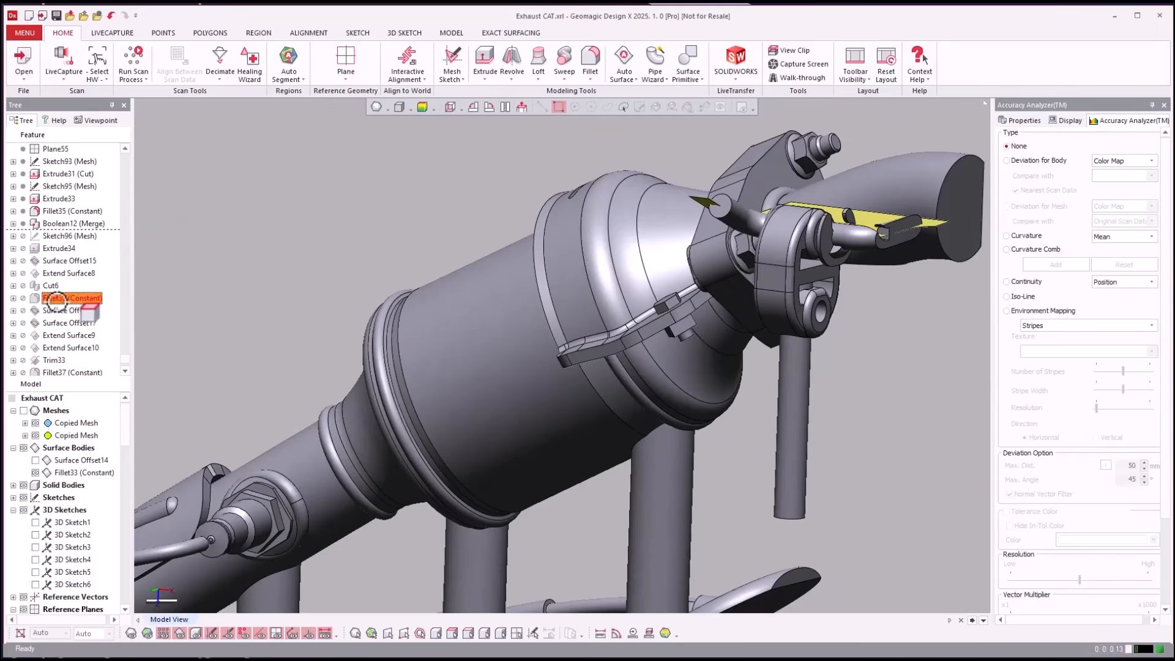
left_click(75, 308)
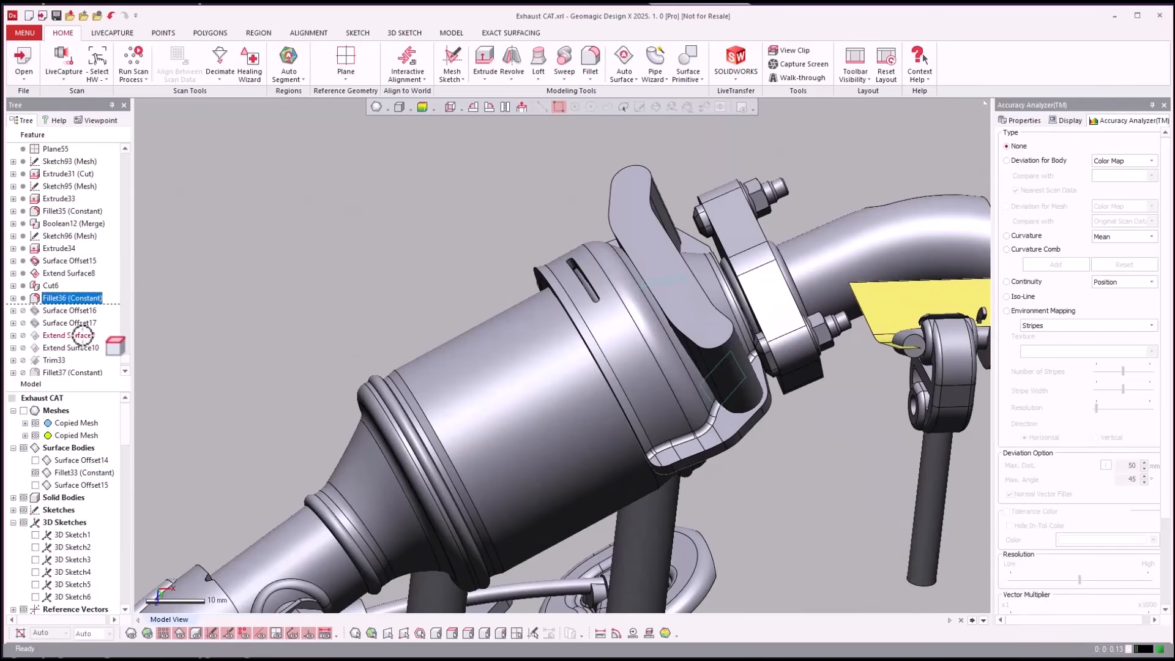
Step: Roll the history forward to Boolean13 (Merge) and hide the surface bodies to leave only the completed exhaust solids
left_click_drag(69, 336, 76, 335)
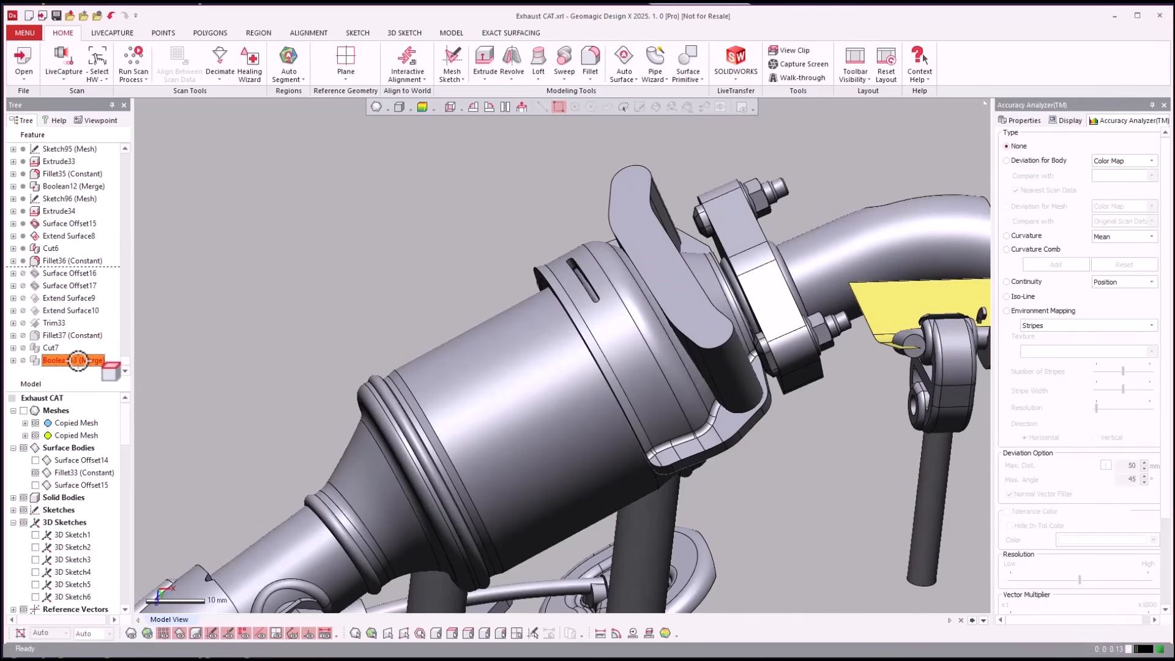
left_click_drag(77, 361, 76, 361)
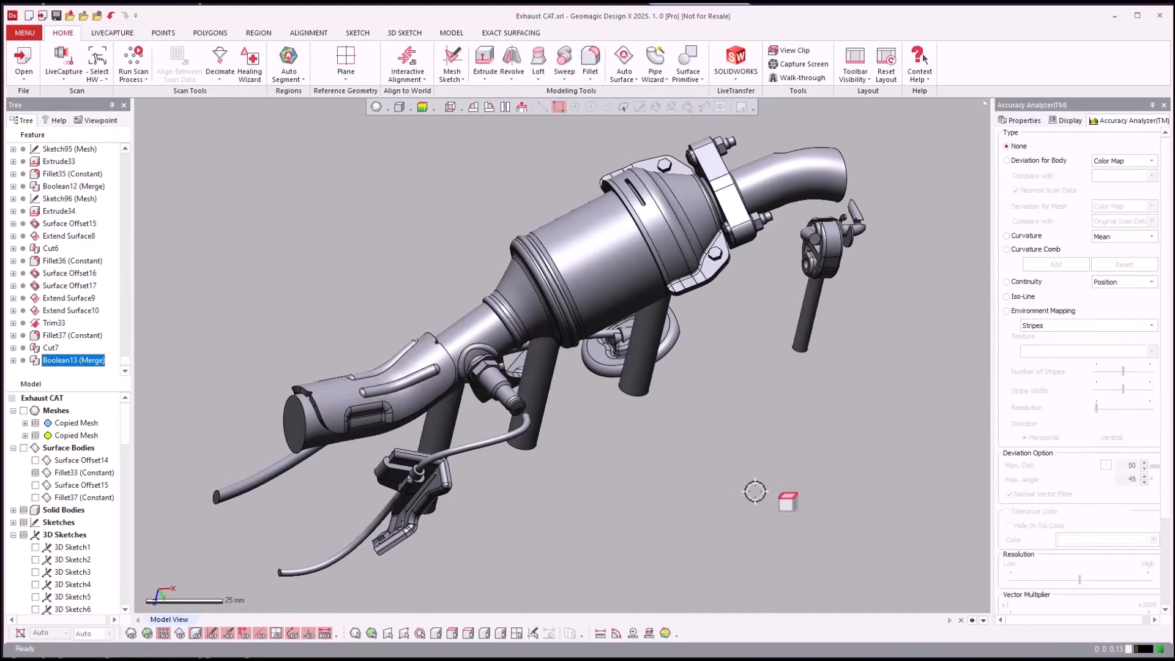
left_click(899, 515)
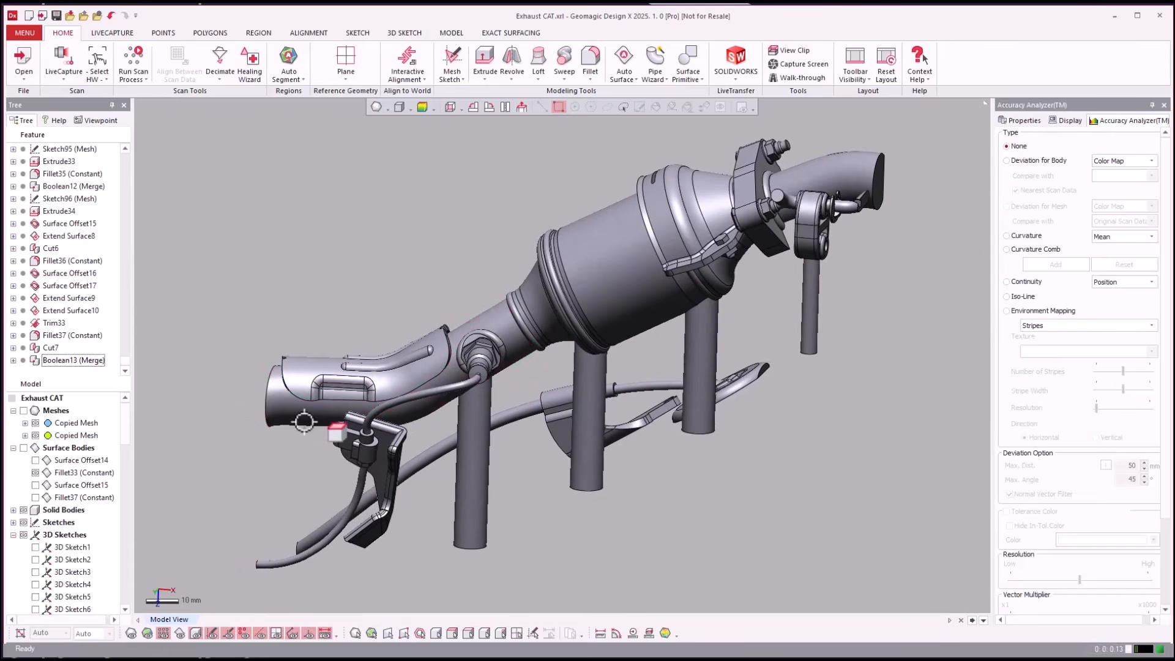
Step: Locate the features behind the sensor cable and the thickened heat shield, and inspect the finished model and hanger hook
left_click(454, 387)
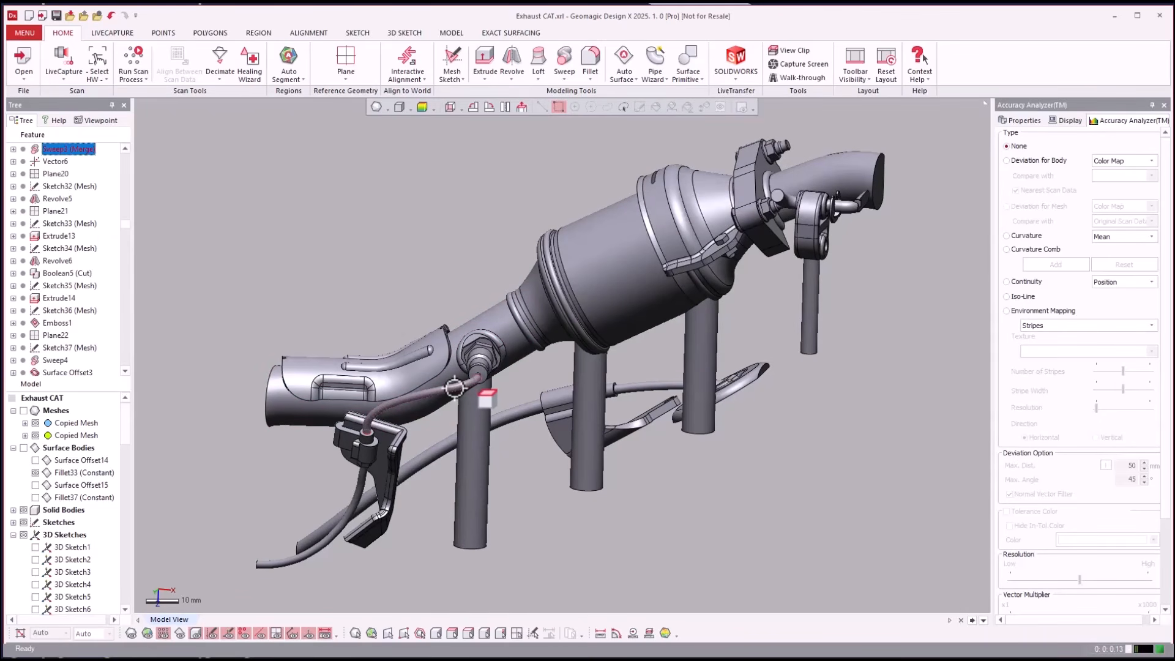
left_click(396, 376)
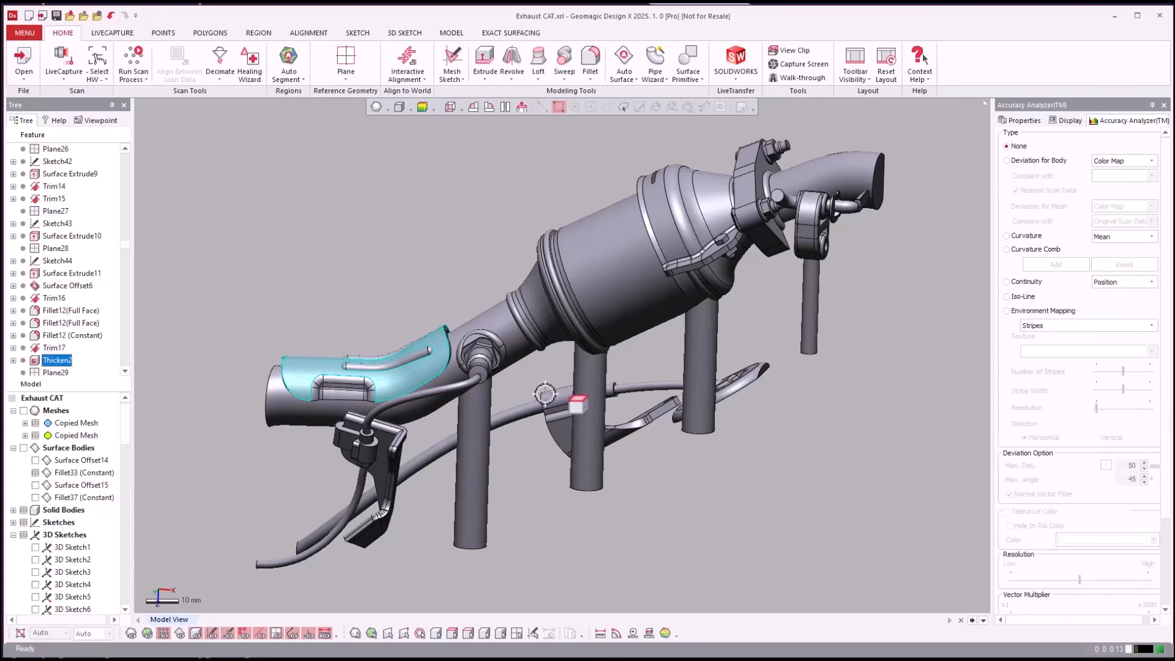
scroll(816, 190, "up", 8)
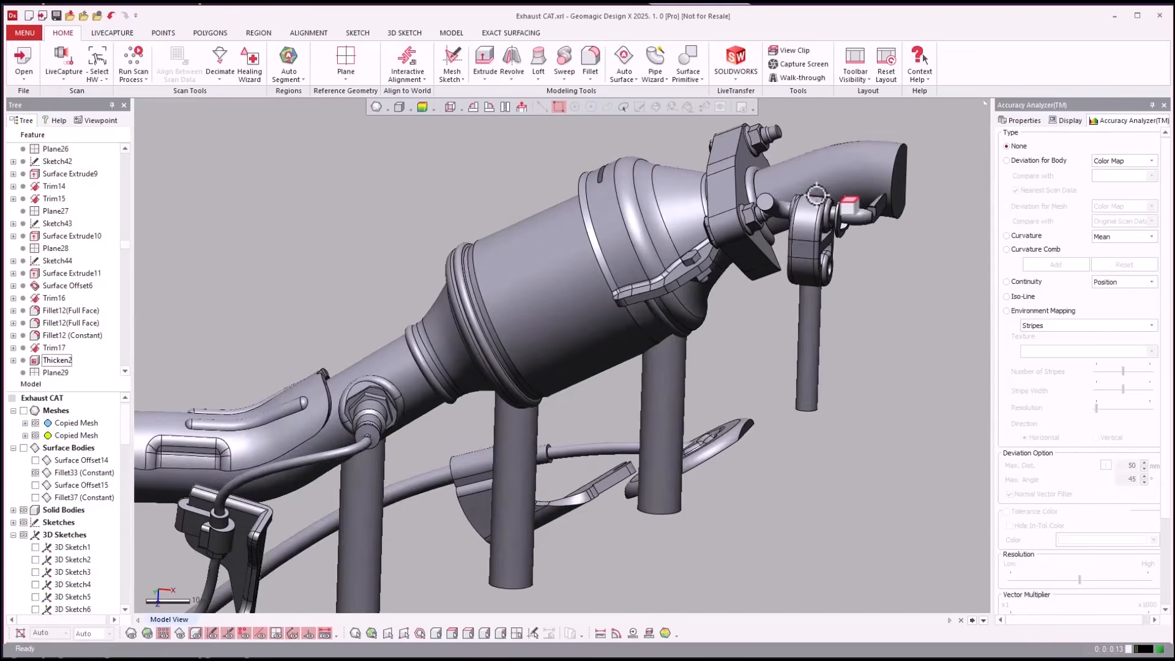
scroll(857, 292, "up", 4)
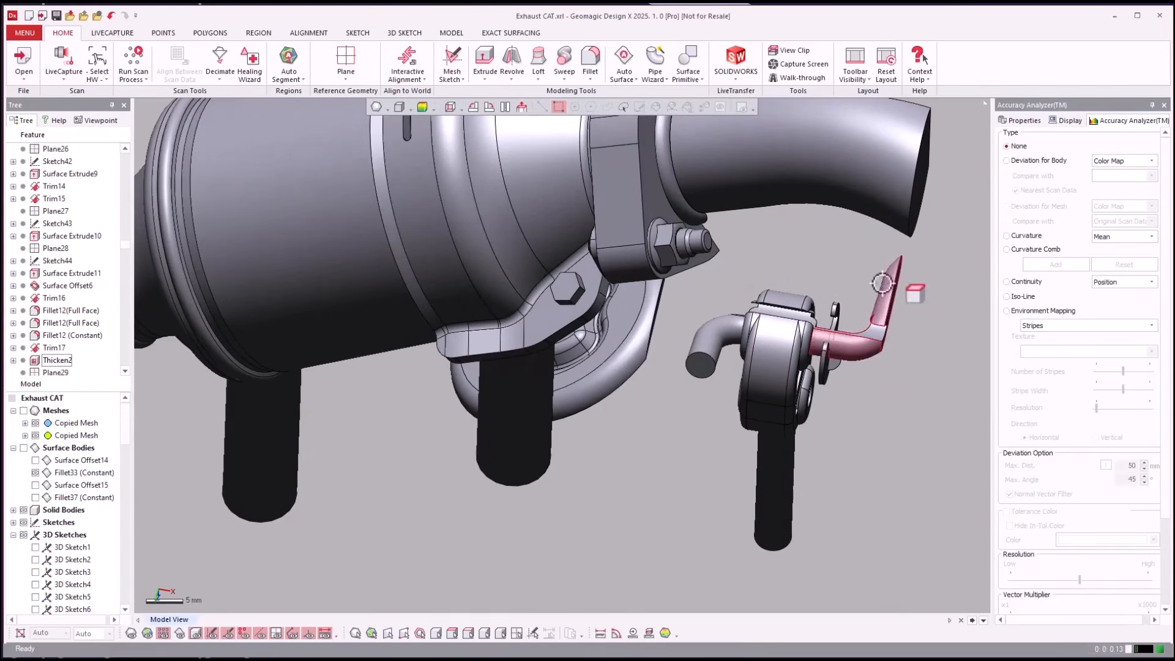
scroll(927, 422, "down", 10)
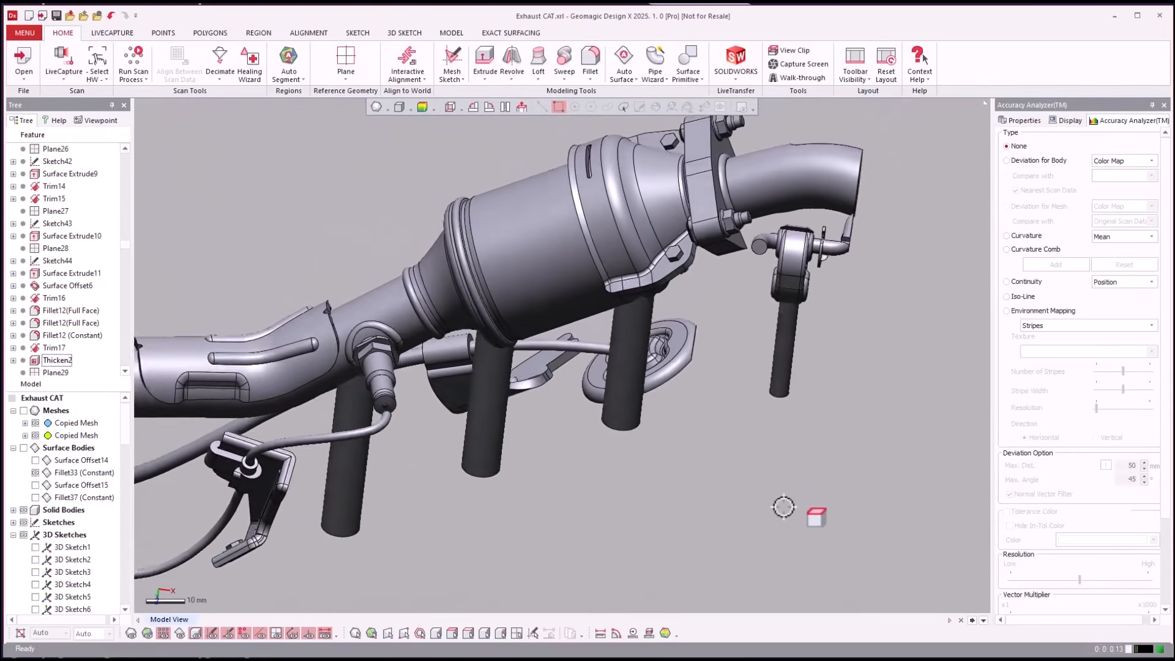